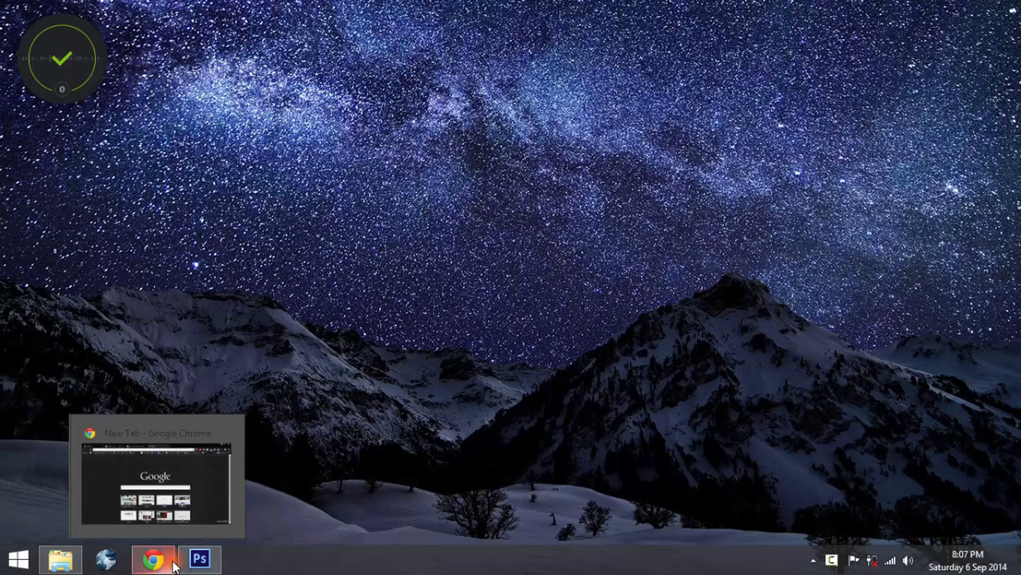
# Open the Replace a Geraffe Skine folder and preview Graff ORG.jpg and Giraffe.jpg at full size
pyautogui.click(73, 564)
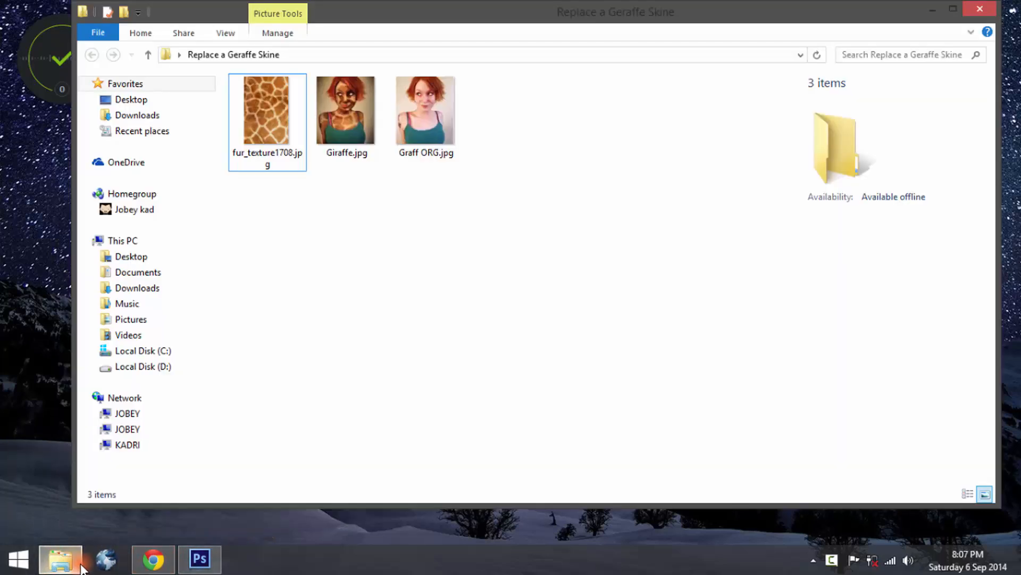
pyautogui.click(436, 112)
pyautogui.doubleClick(437, 111)
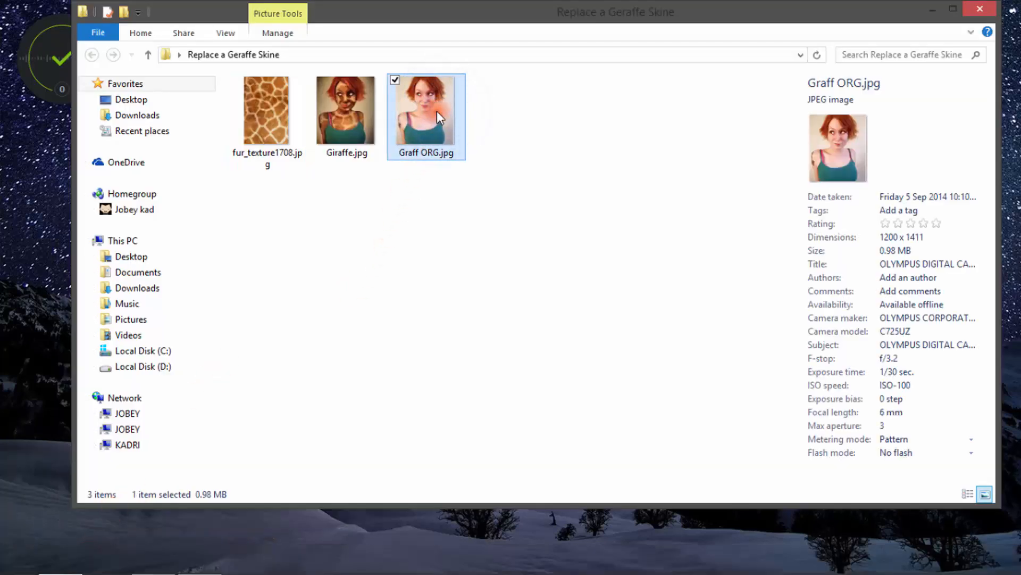
pyautogui.moveTo(447, 126); pyautogui.dragTo(527, 3)
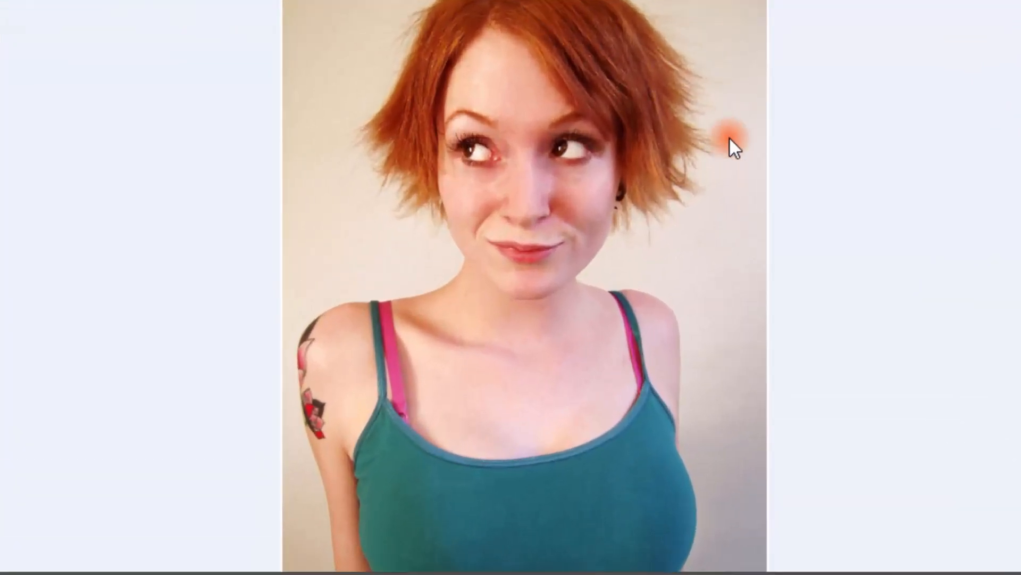
pyautogui.press('Right')
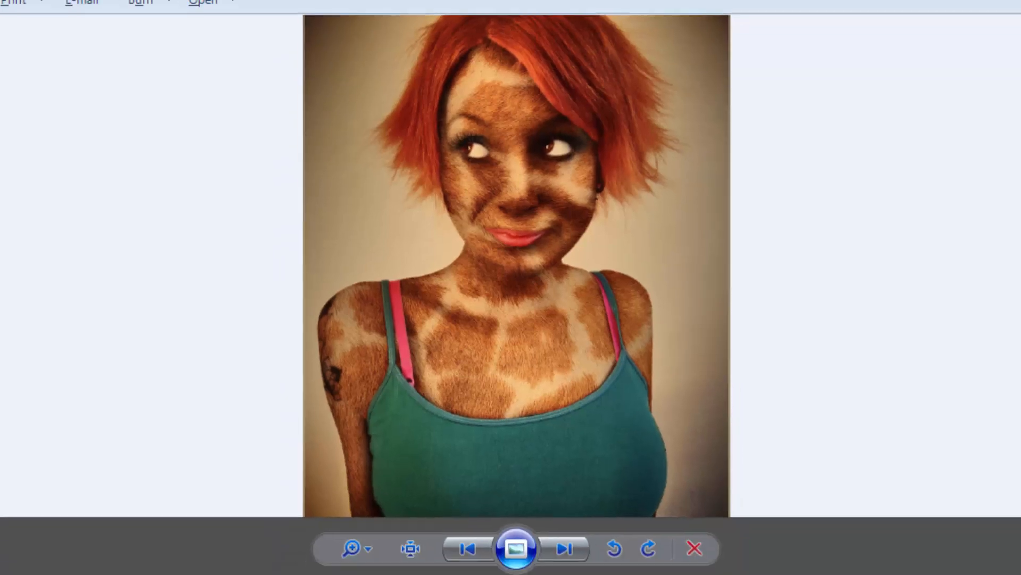
pyautogui.click(1004, 6)
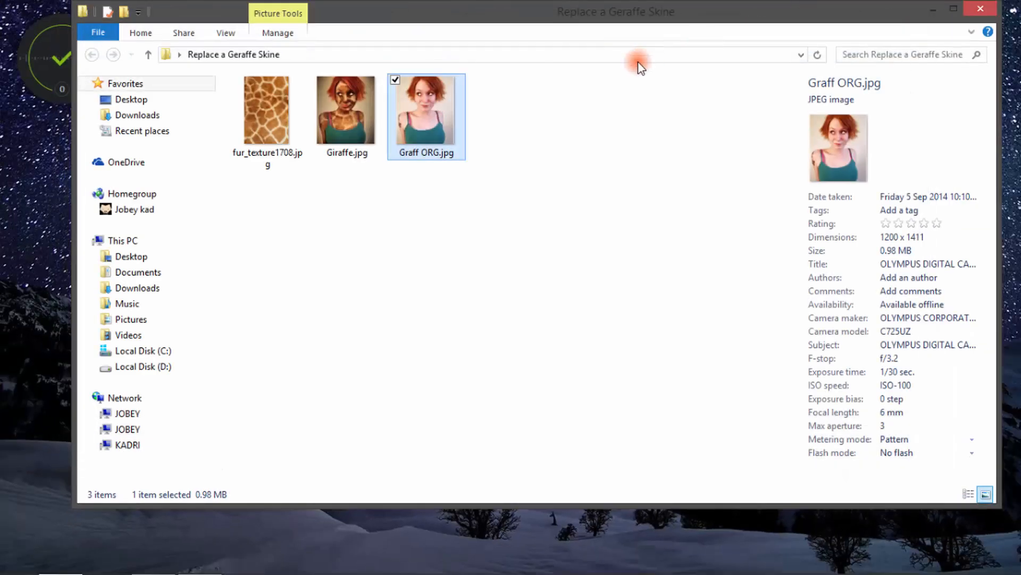
pyautogui.click(290, 111)
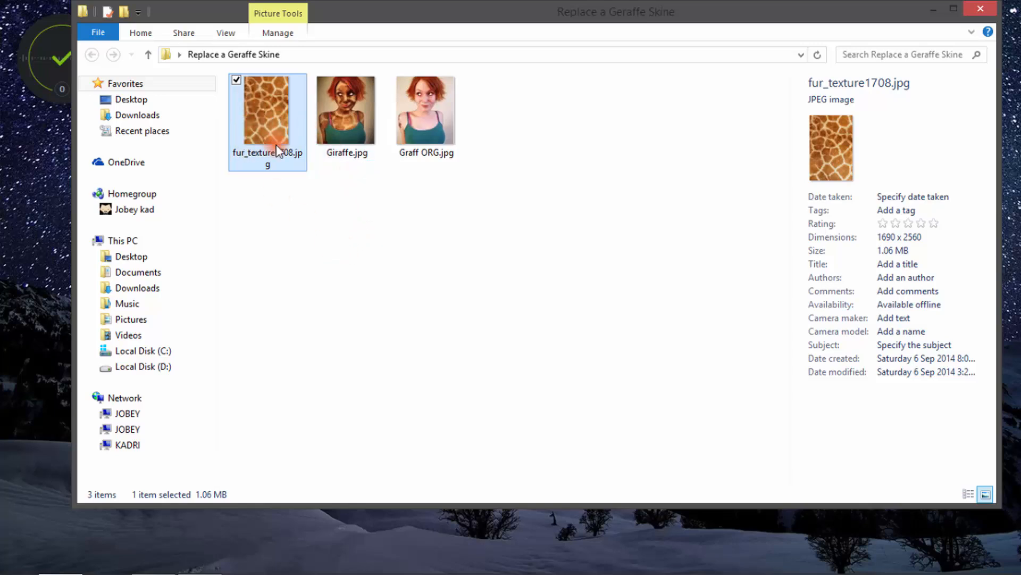
pyautogui.click(313, 198)
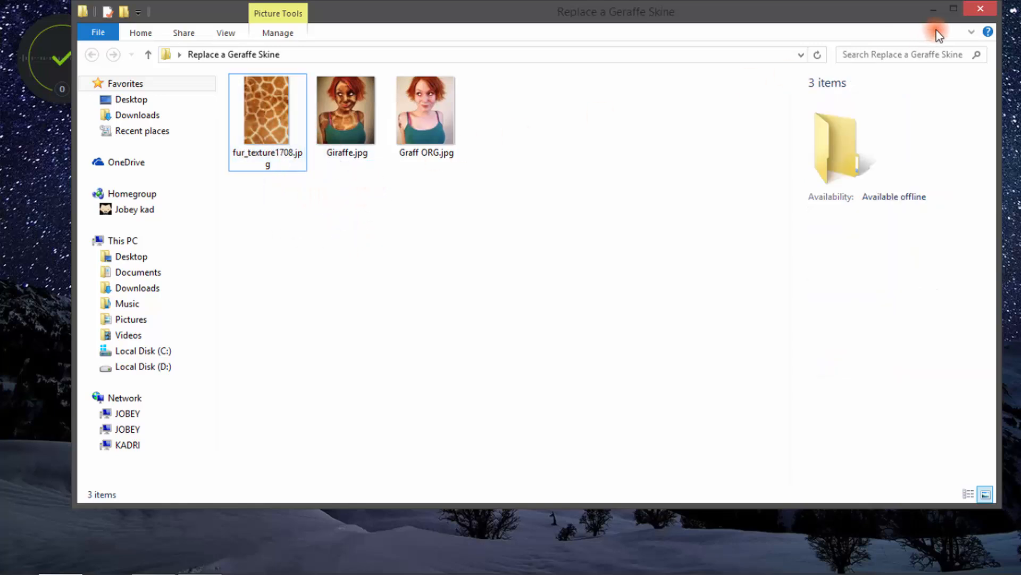
pyautogui.click(940, 14)
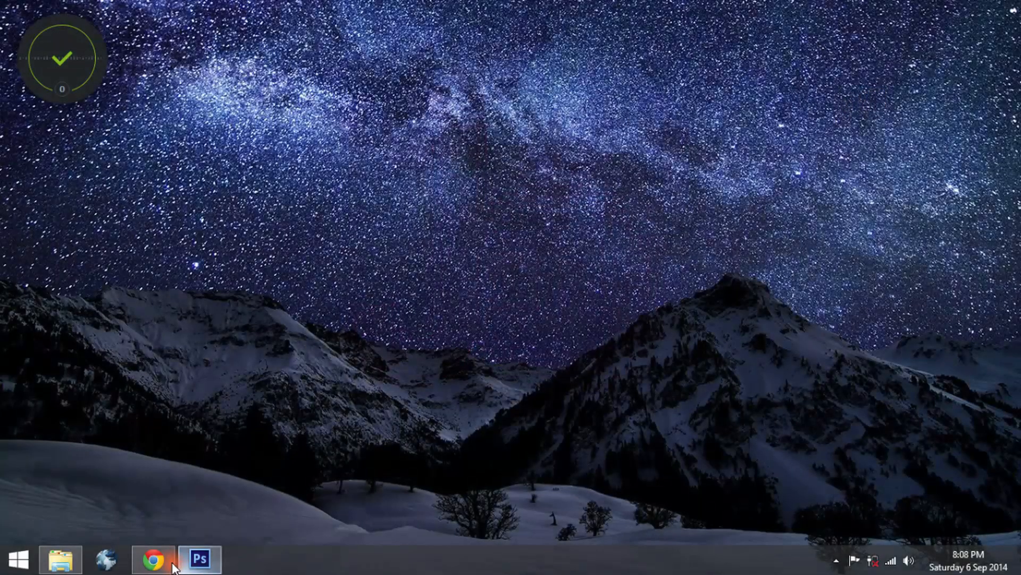
pyautogui.click(154, 559)
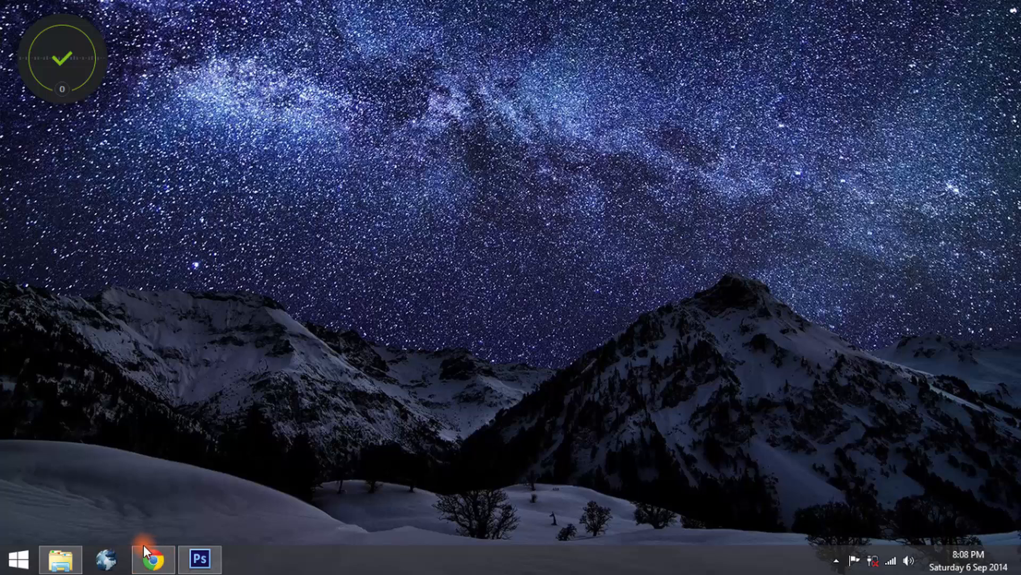
pyautogui.click(153, 562)
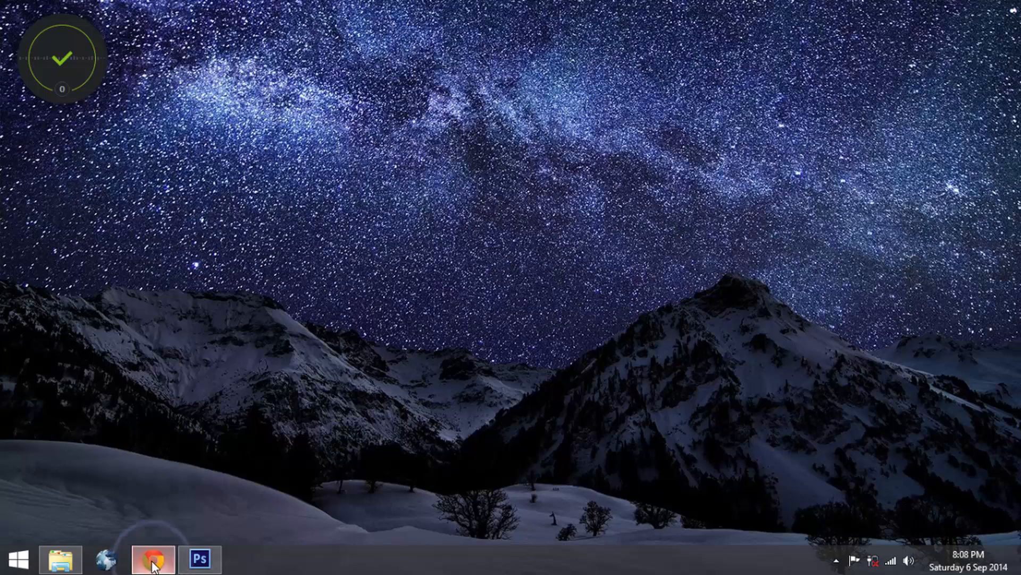
pyautogui.click(152, 561)
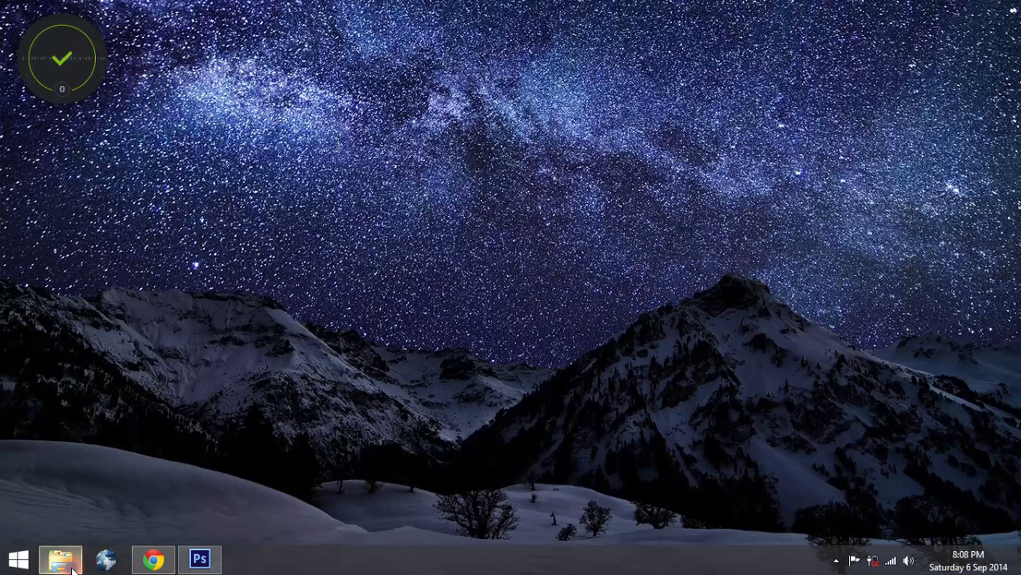
# Reopen the image folder and preview fur_texture1708.jpg
pyautogui.click(72, 567)
pyautogui.doubleClick(255, 118)
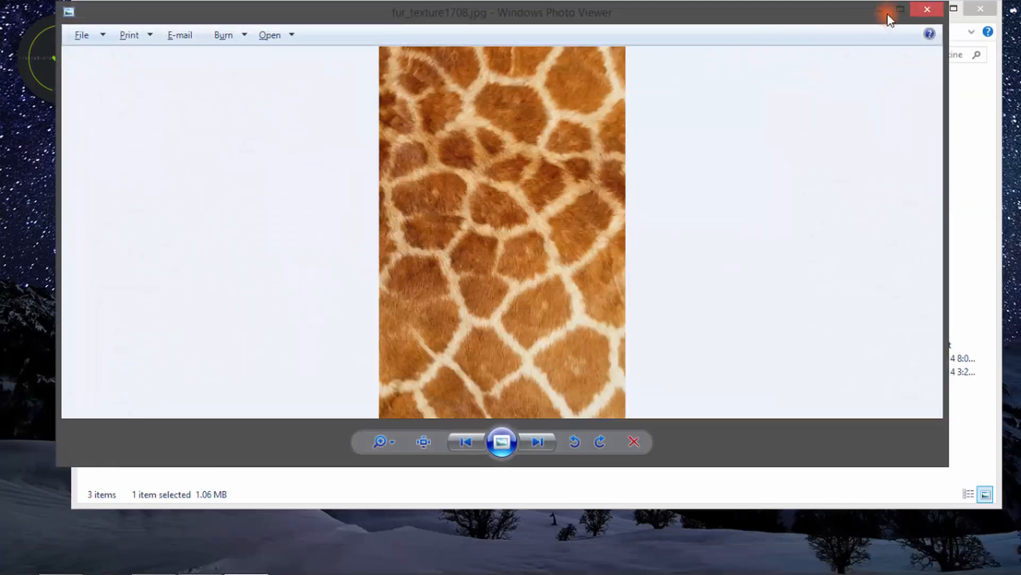
pyautogui.click(934, 16)
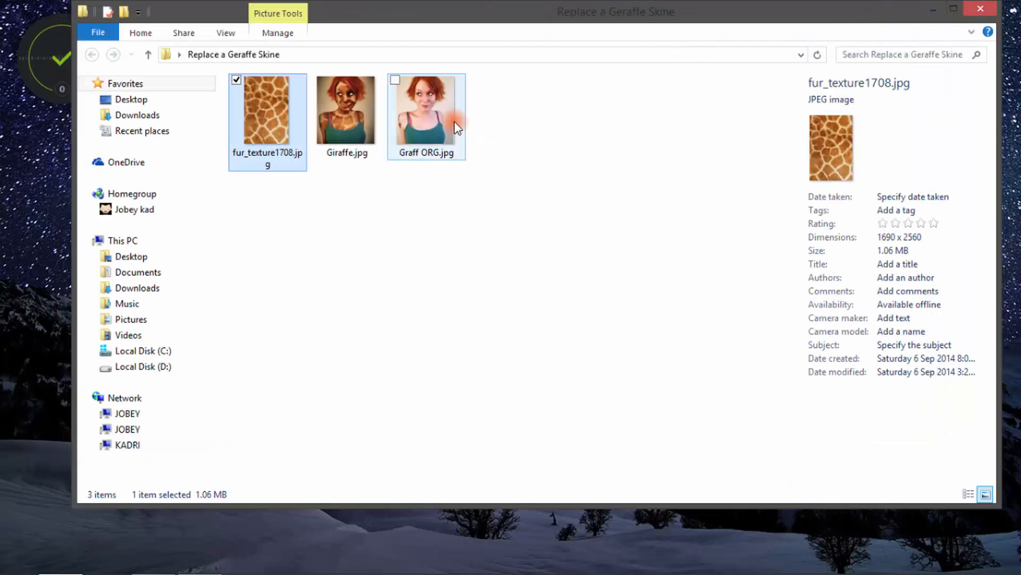
# Open Graff ORG.jpg in Photoshop, minimize the folder window, and dock the image as a tabbed document
pyautogui.click(455, 125)
pyautogui.click(506, 135)
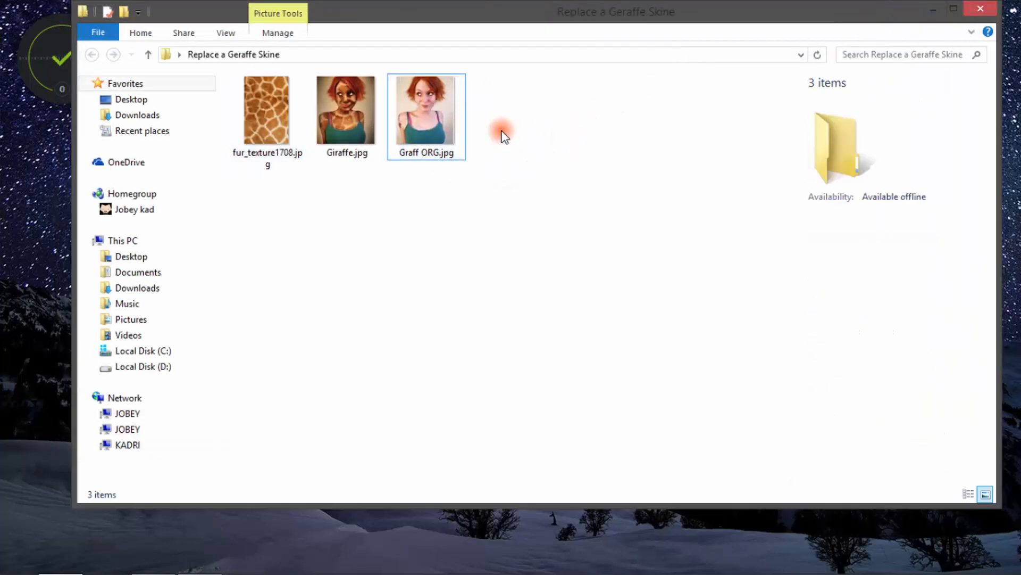
pyautogui.rightClick(443, 85)
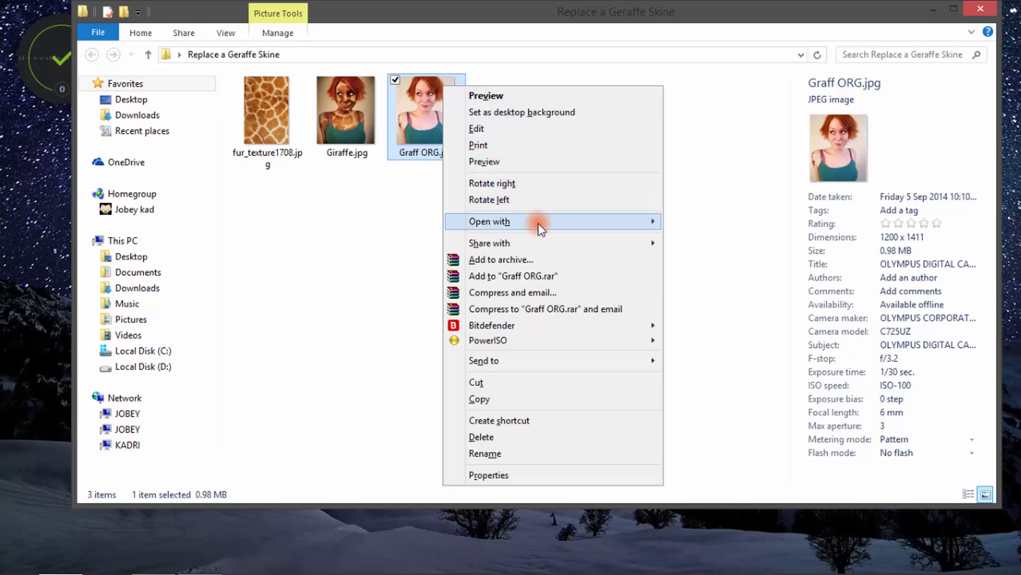
pyautogui.moveTo(541, 223)
pyautogui.click(718, 240)
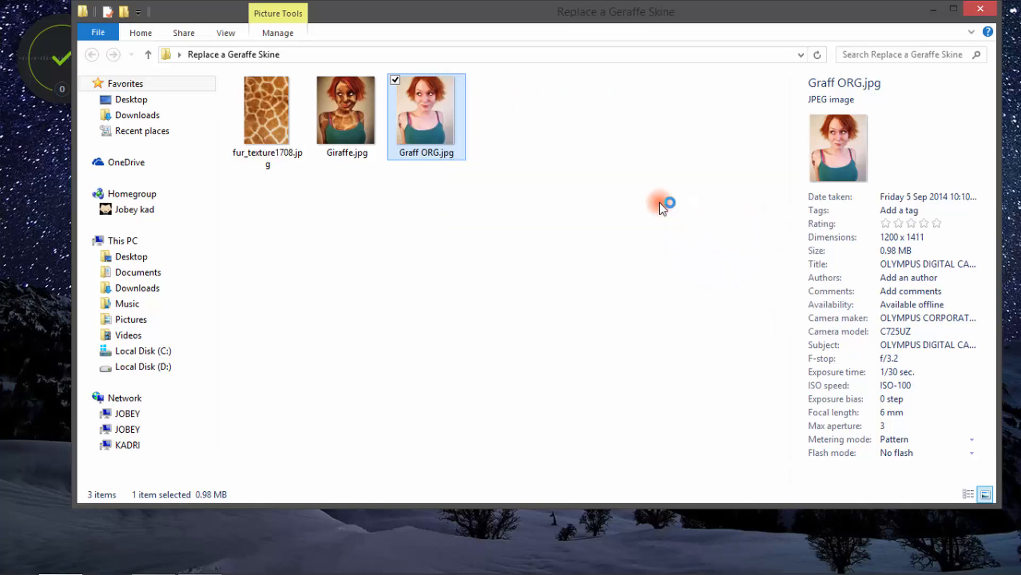
pyautogui.click(939, 10)
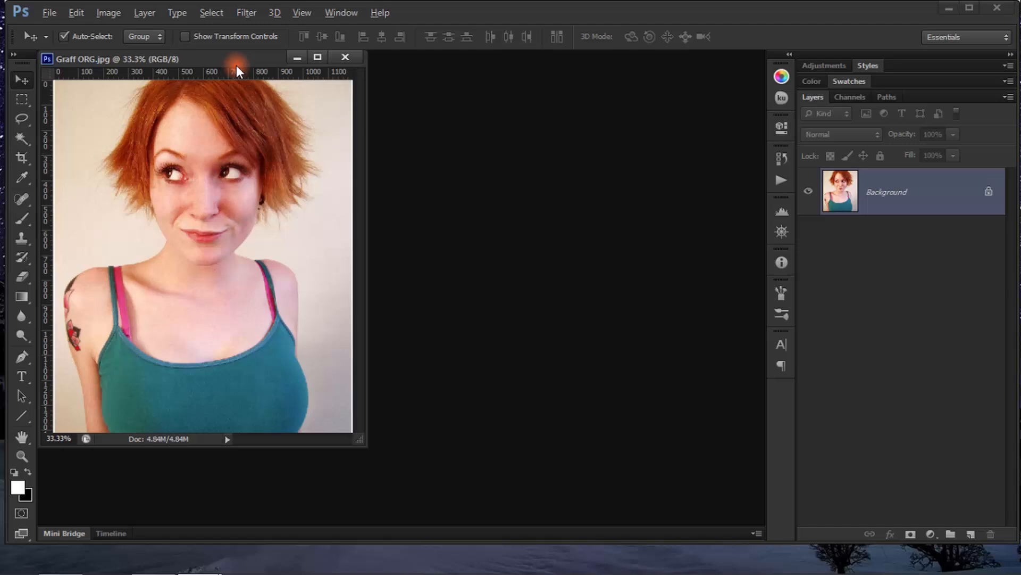
pyautogui.moveTo(233, 60); pyautogui.dragTo(313, 58)
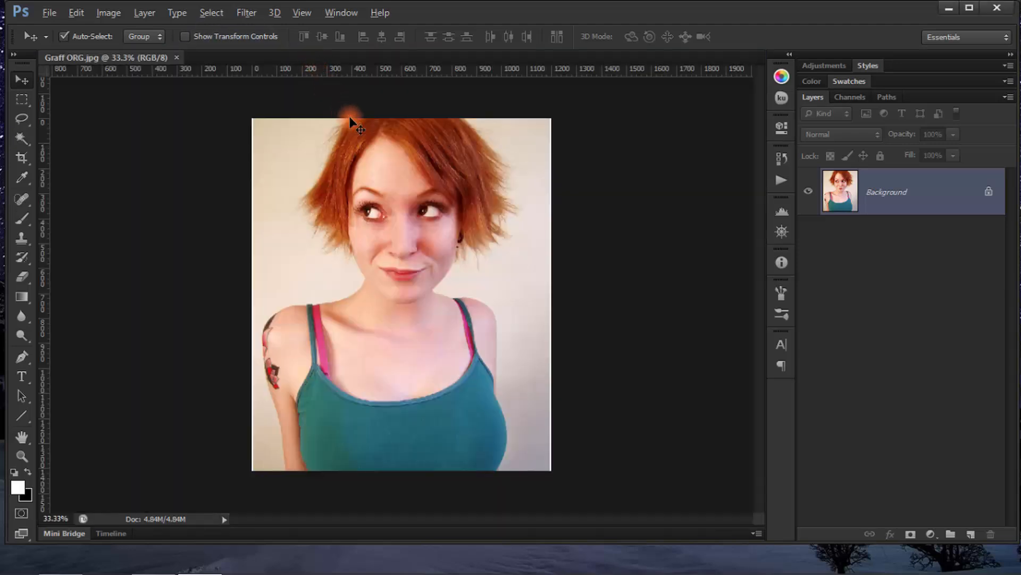
# Place fur_texture1708.jpg from the image folder into the Graff ORG.jpg document and close the folder window
pyautogui.moveTo(105, 563)
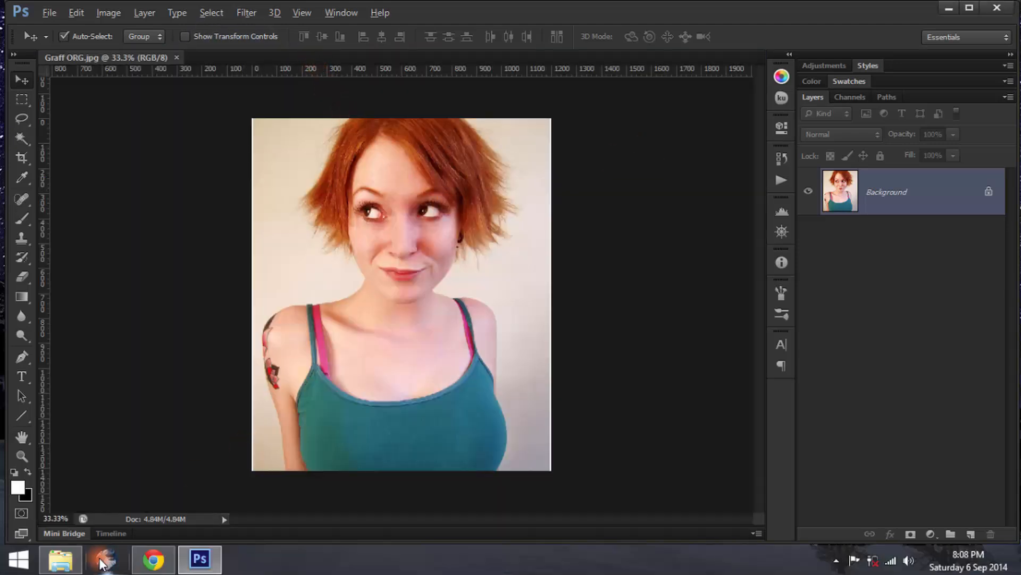
pyautogui.click(61, 565)
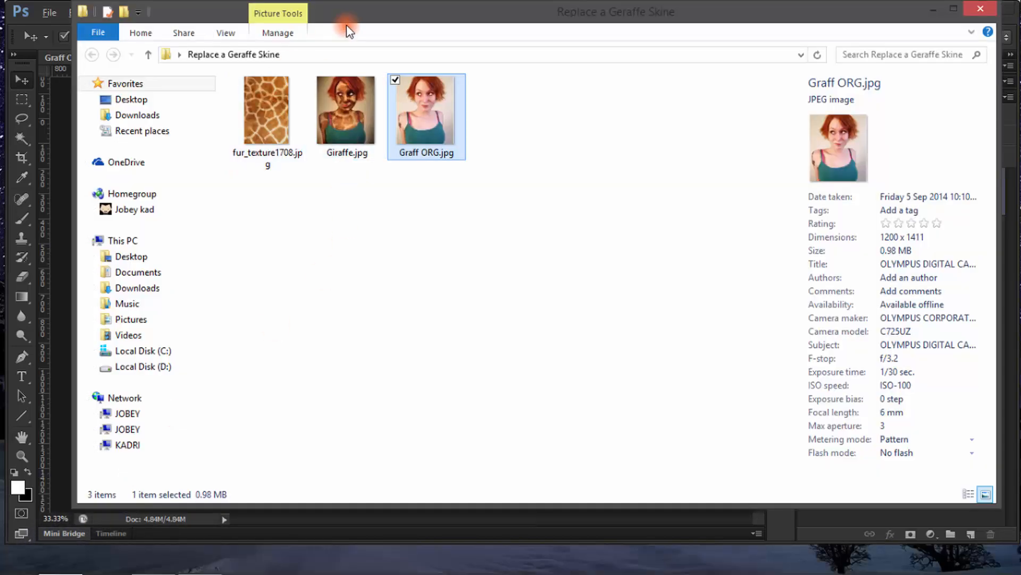
pyautogui.moveTo(343, 23); pyautogui.dragTo(629, 158)
pyautogui.moveTo(517, 235); pyautogui.dragTo(294, 254)
pyautogui.click(605, 568)
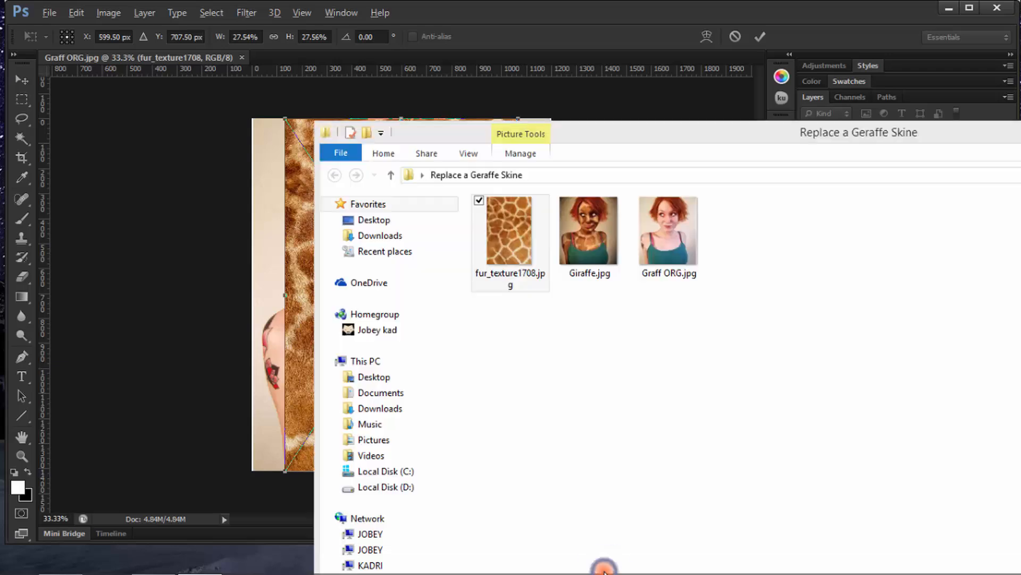
pyautogui.moveTo(874, 144); pyautogui.dragTo(553, 130)
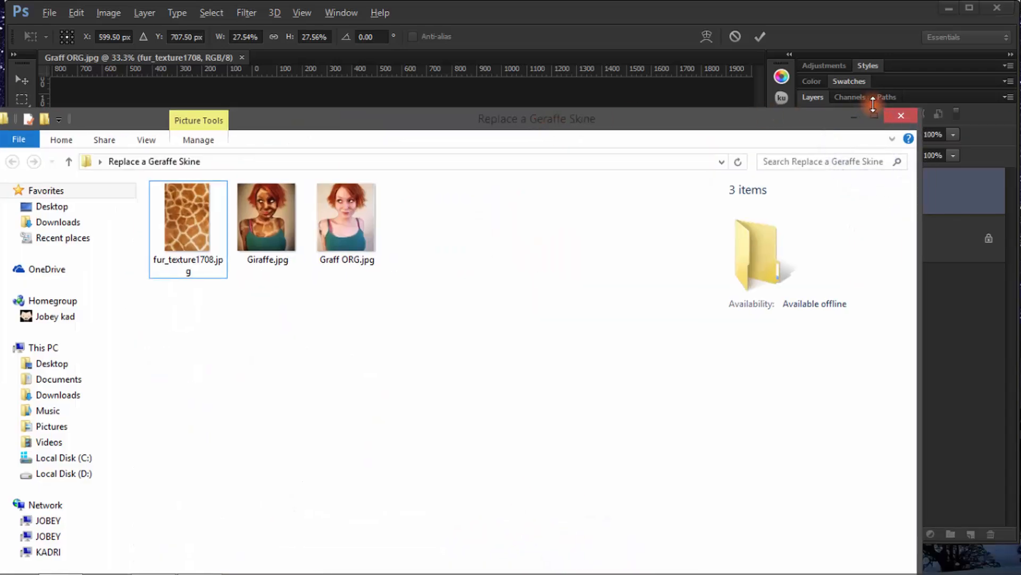
pyautogui.click(900, 119)
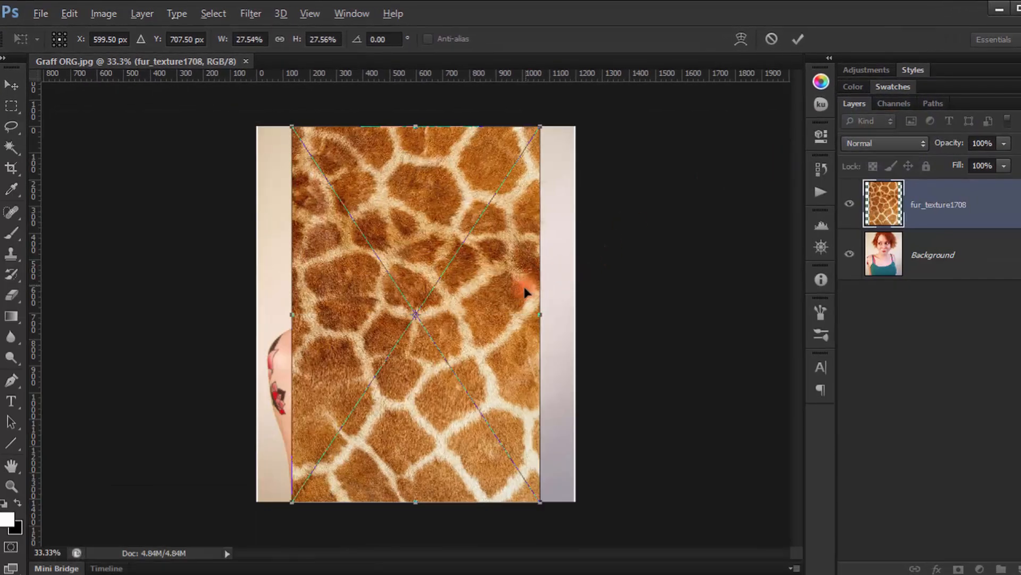
# Lower the texture layer's opacity to 44% and enlarge the texture to about 29.7% over the portrait
pyautogui.moveTo(534, 415); pyautogui.dragTo(502, 382)
pyautogui.moveTo(954, 144); pyautogui.dragTo(917, 142)
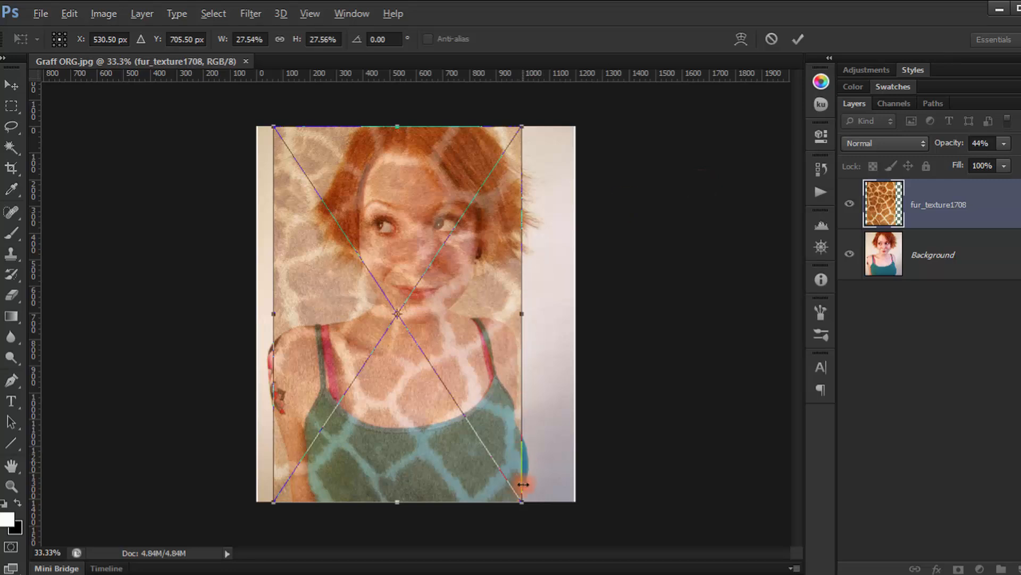
pyautogui.moveTo(520, 503); pyautogui.dragTo(535, 522)
pyautogui.moveTo(513, 451); pyautogui.dragTo(538, 529)
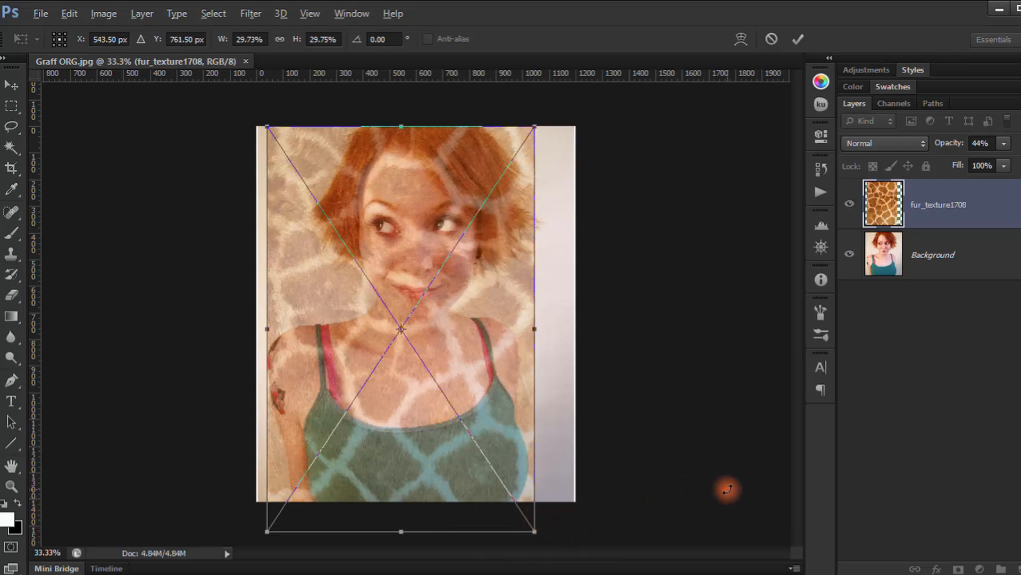
# Nudge the texture over the face and chest to about X 561.5 px, Y 767.5 px
pyautogui.press('Left')
pyautogui.press('Left')
pyautogui.press('Left')
pyautogui.press('Left')
pyautogui.press('Left')
pyautogui.press('Left')
pyautogui.press('Left')
pyautogui.press('Left')
pyautogui.press('Left')
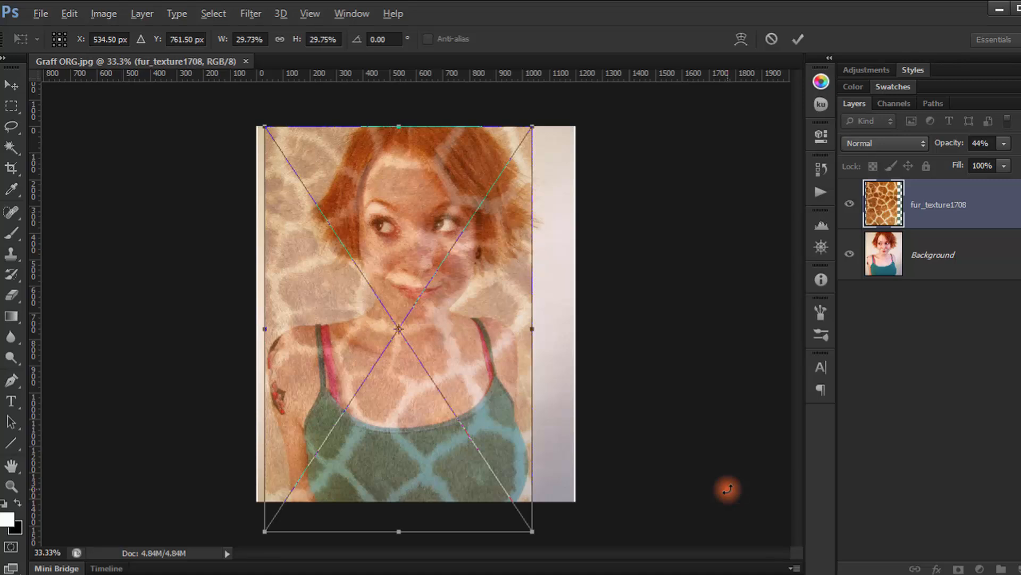
pyautogui.press('Up')
pyautogui.press('Up')
pyautogui.press('Up')
pyautogui.press('Up')
pyautogui.press('Up')
pyautogui.press('Up')
pyautogui.press('Up')
pyautogui.press('Up')
pyautogui.press('Up')
pyautogui.press('Up')
pyautogui.press('Up')
pyautogui.press('Up')
pyautogui.press('Up')
pyautogui.press('Up')
pyautogui.press('Up')
pyautogui.press('Up')
pyautogui.press('Up')
pyautogui.press('Up')
pyautogui.press('Up')
pyautogui.press('Up')
pyautogui.press('Right')
pyautogui.press('Right')
pyautogui.press('Right')
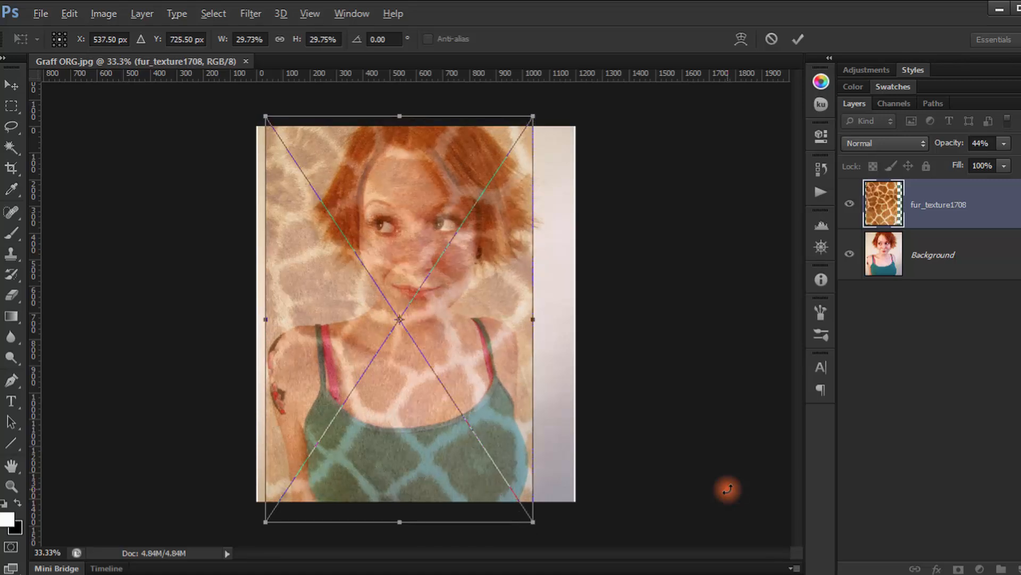
pyautogui.press('Right')
pyautogui.press('Right')
pyautogui.press('Right')
pyautogui.press('Down')
pyautogui.press('Down')
pyautogui.press('Down')
pyautogui.press('Down')
pyautogui.press('Down')
pyautogui.press('Down')
pyautogui.press('Down')
pyautogui.press('Down')
pyautogui.press('Down')
pyautogui.press('Down')
pyautogui.press('Down')
pyautogui.press('Down')
pyautogui.press('Down')
pyautogui.press('Down')
pyautogui.press('Down')
pyautogui.press('Down')
pyautogui.press('Down')
pyautogui.press('Down')
pyautogui.press('Down')
pyautogui.press('Down')
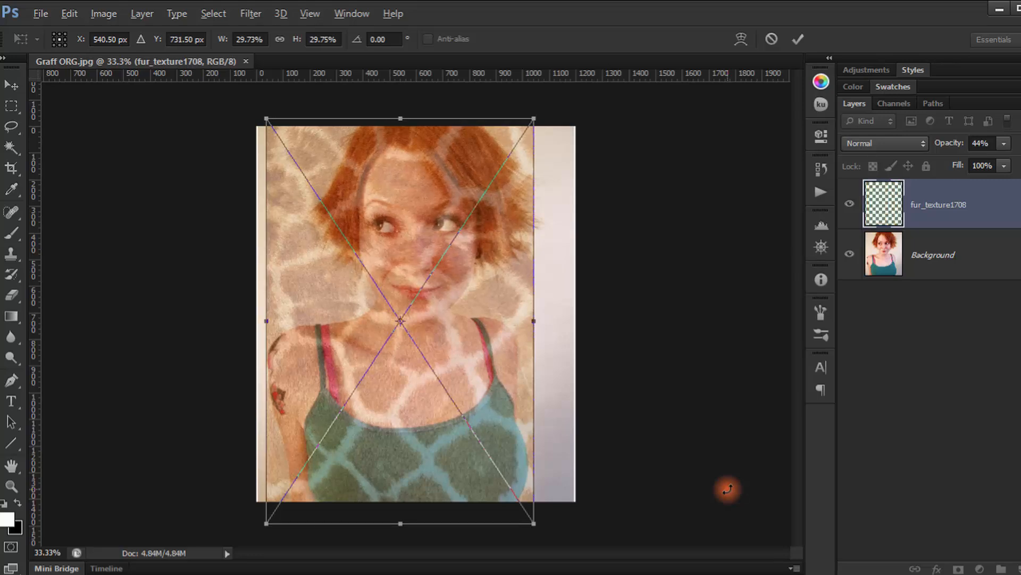
pyautogui.press('Right')
pyautogui.press('Right')
pyautogui.press('Right')
pyautogui.press('Right')
pyautogui.press('Right')
pyautogui.press('Right')
pyautogui.press('Right')
pyautogui.press('Right')
pyautogui.press('Right')
pyautogui.press('Right')
pyautogui.press('Right')
pyautogui.press('Right')
pyautogui.press('Right')
pyautogui.press('Right')
pyautogui.press('Right')
pyautogui.press('Right')
pyautogui.press('Right')
pyautogui.press('Right')
pyautogui.press('Right')
pyautogui.press('Right')
pyautogui.press('Right')
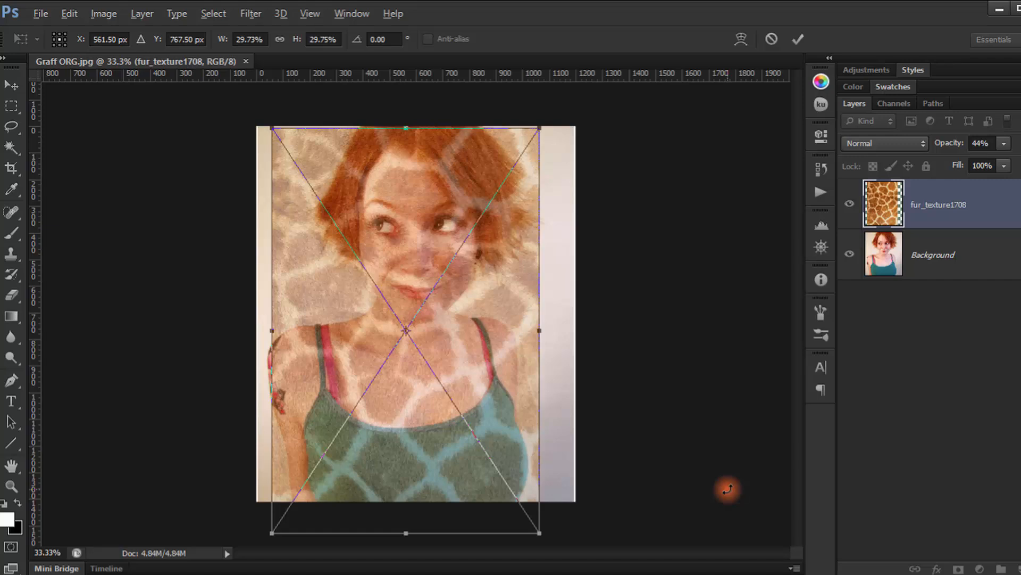
# Flip the texture both ways at about -30.4% scale, position it at X 557 px, Y 771 px, and apply the transform
pyautogui.moveTo(269, 540); pyautogui.dragTo(266, 541)
pyautogui.moveTo(548, 107); pyautogui.dragTo(275, 530)
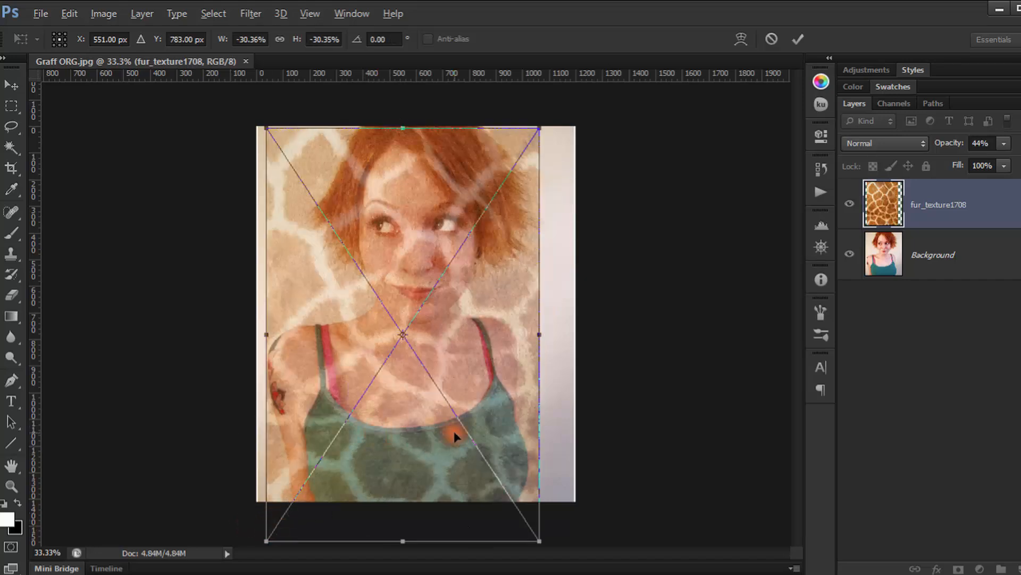
pyautogui.press('Up')
pyautogui.press('Up')
pyautogui.press('Up')
pyautogui.press('Up')
pyautogui.press('Up')
pyautogui.press('Up')
pyautogui.press('Up')
pyautogui.press('Up')
pyautogui.press('Up')
pyautogui.press('Up')
pyautogui.press('Up')
pyautogui.press('Up')
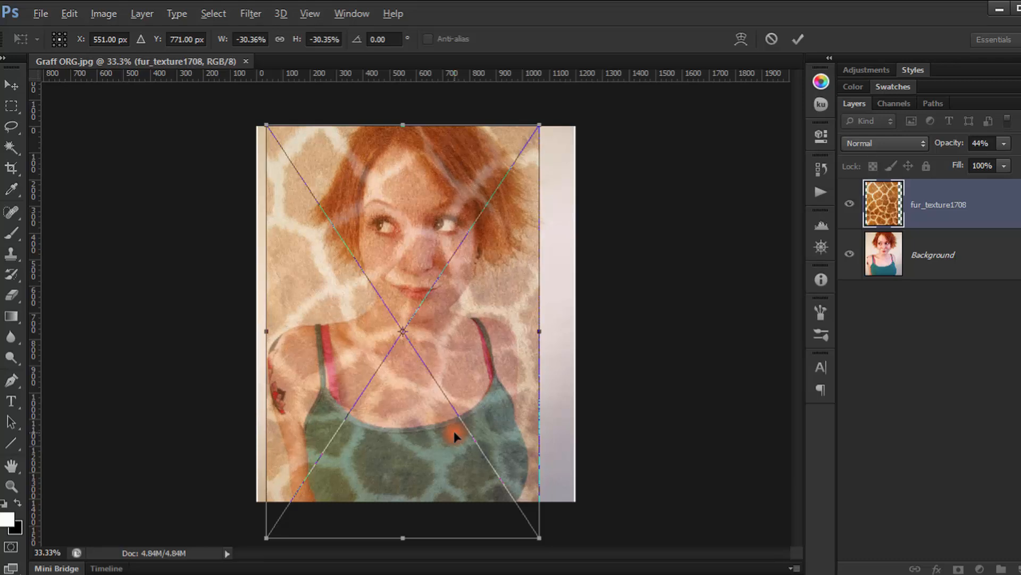
pyautogui.press('Right')
pyautogui.press('Right')
pyautogui.press('Right')
pyautogui.press('Right')
pyautogui.press('Right')
pyautogui.press('Right')
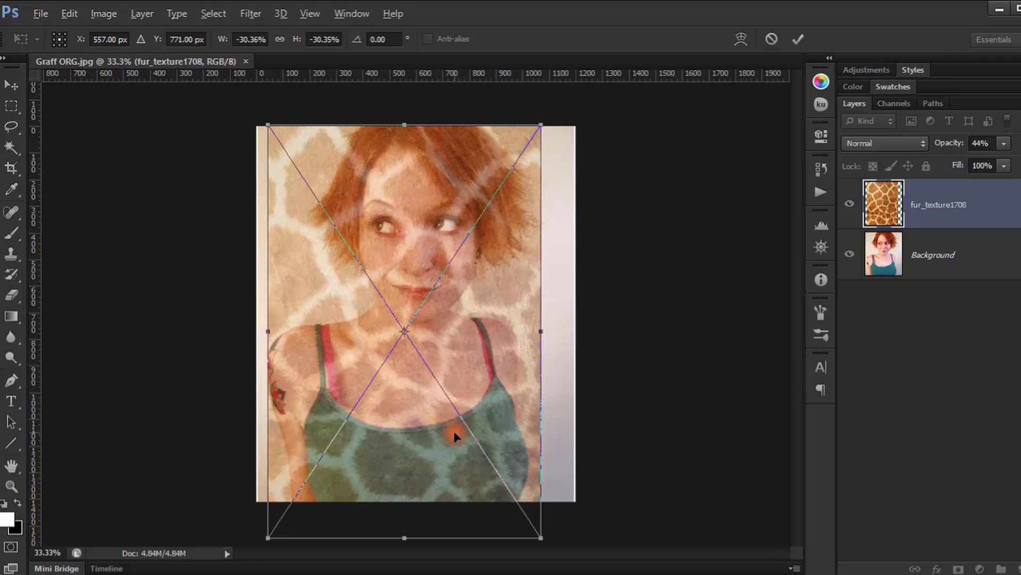
pyautogui.press('Return')
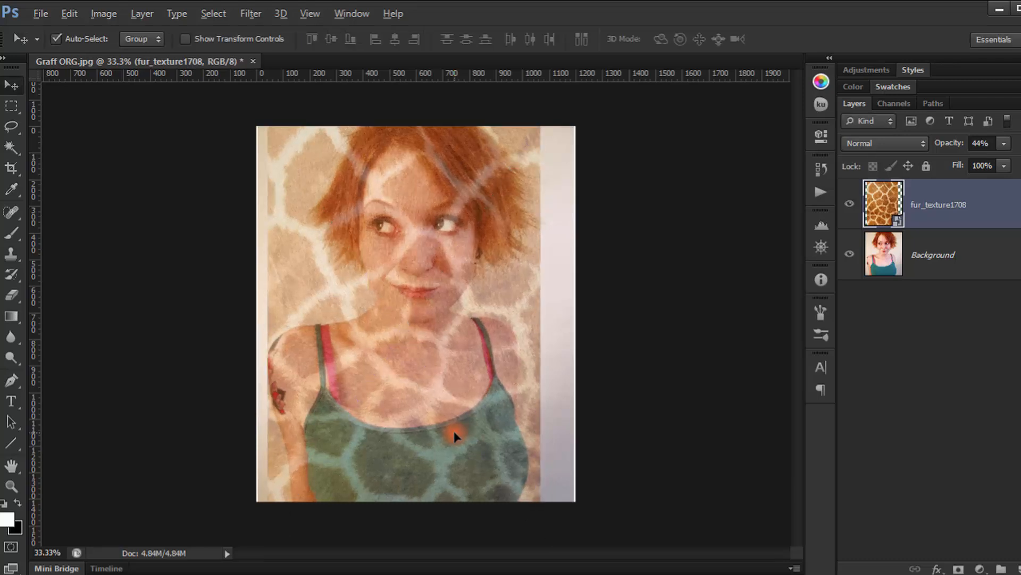
# Set the fur_texture1708 layer's opacity to 100%
pyautogui.click(960, 138)
pyautogui.write('100')
pyautogui.press('Return')
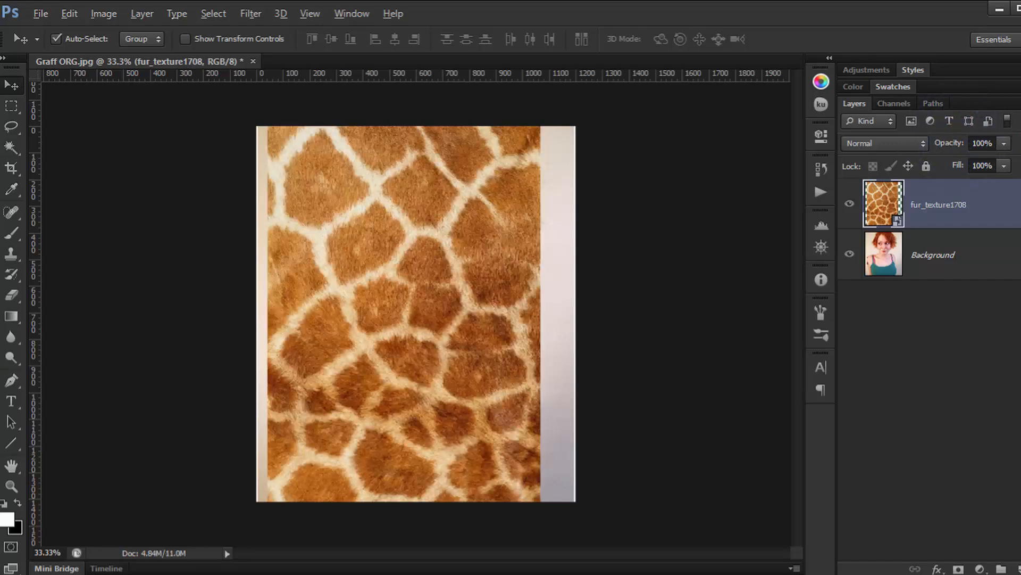
pyautogui.scroll(4, 465, 299)
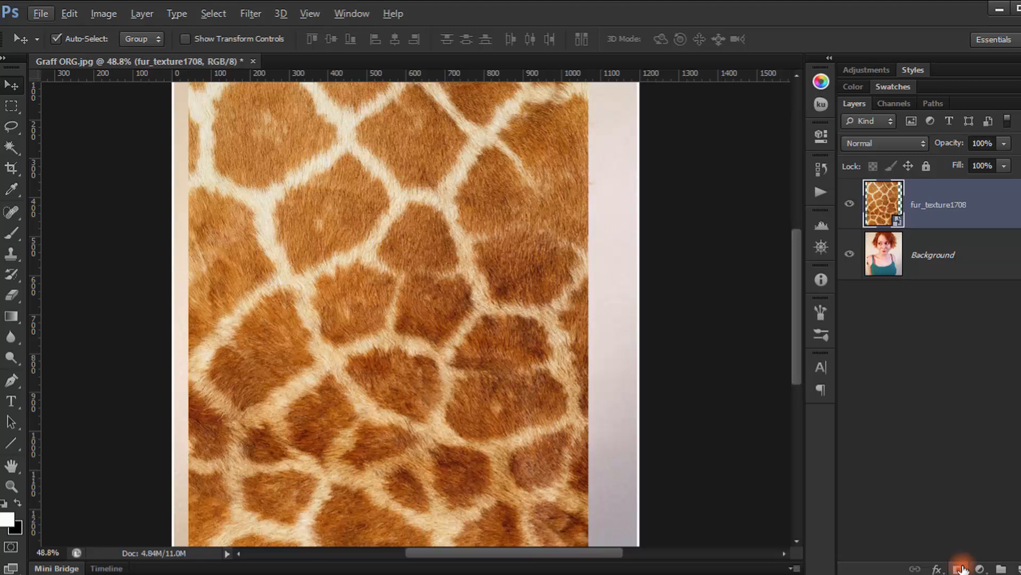
# Add a black layer mask to the fur_texture1708 layer that hides the entire texture
pyautogui.click(963, 569)
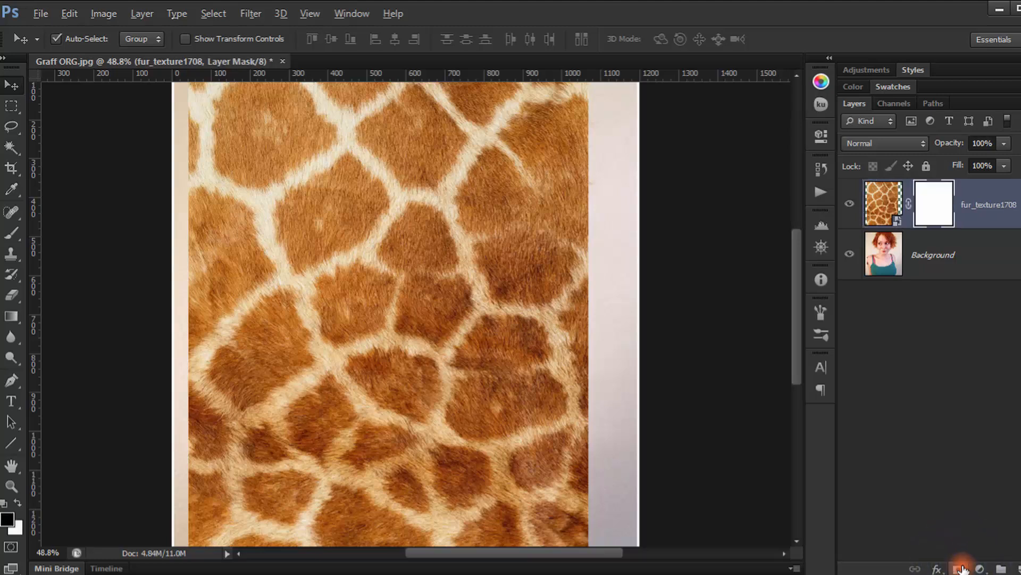
pyautogui.hotkey('ctrl', 'z')
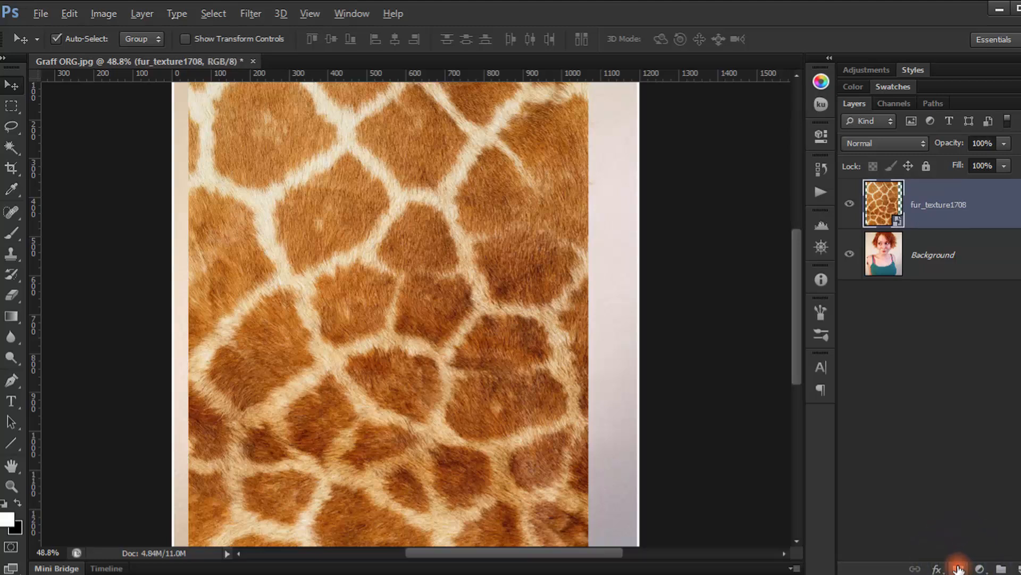
pyautogui.keyDown('alt'); pyautogui.click(958, 568); pyautogui.keyUp('alt')
# Choose the Brush tool at size 45 and set the fur_texture1708 layer's blend mode to Multiply
pyautogui.scroll(2, 423, 338)
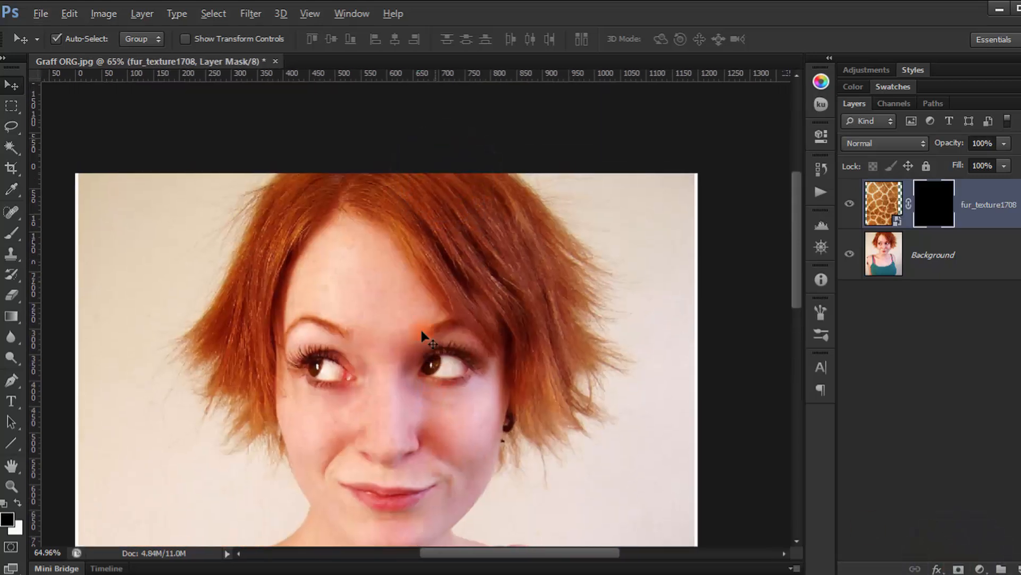
pyautogui.scroll(3, 354, 234)
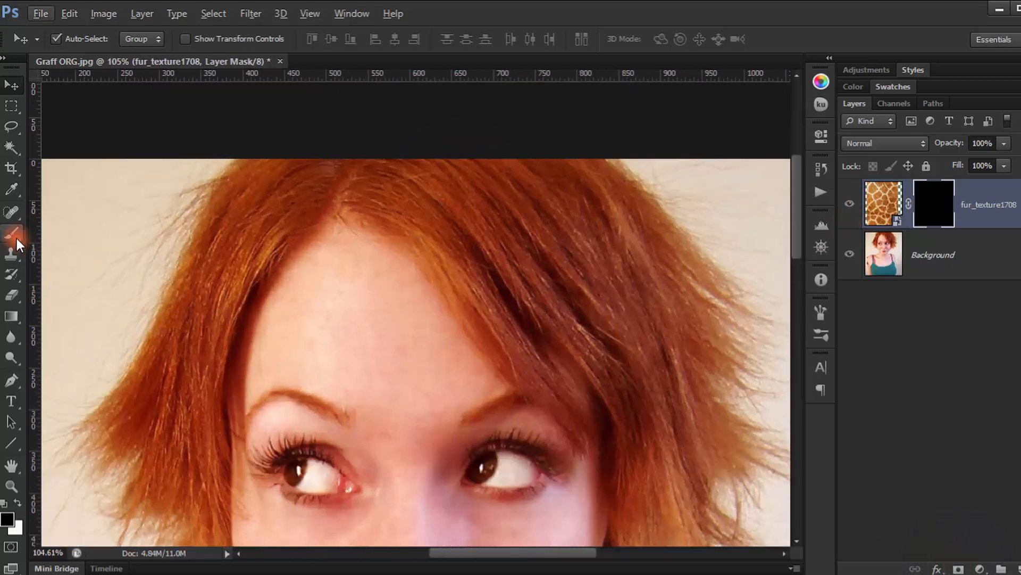
pyautogui.click(12, 234)
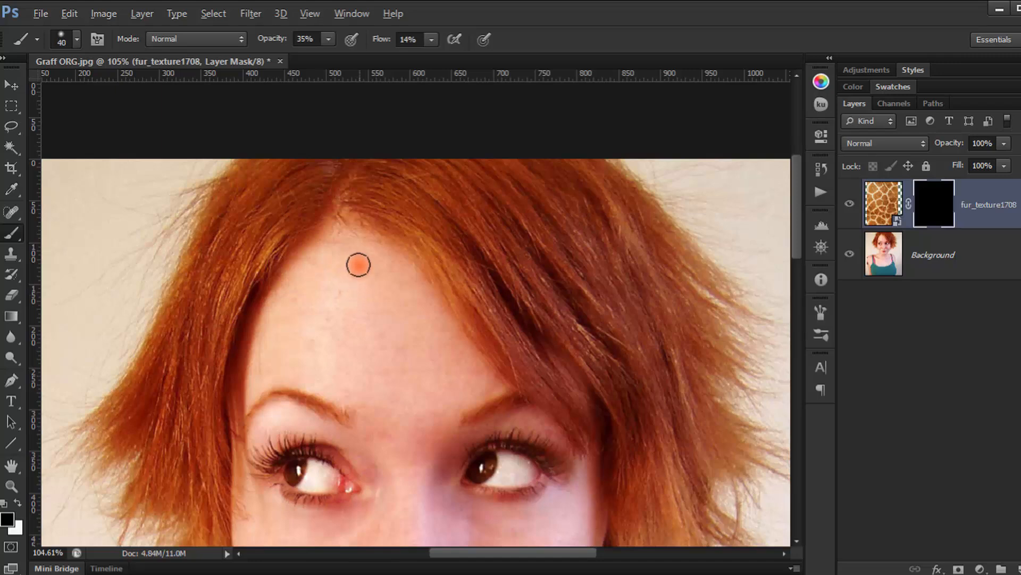
pyautogui.press(']')
pyautogui.click(896, 213)
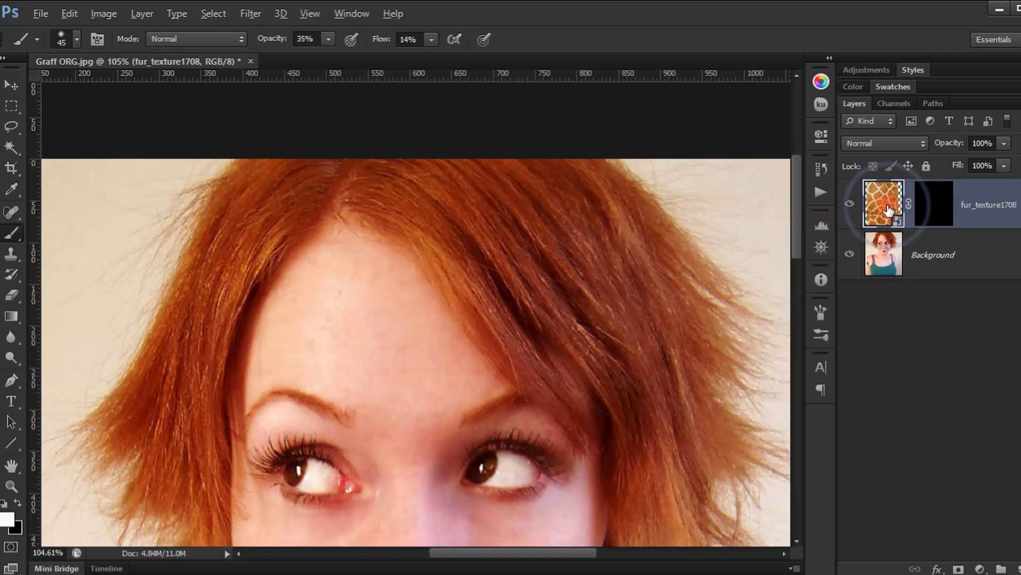
pyautogui.click(873, 143)
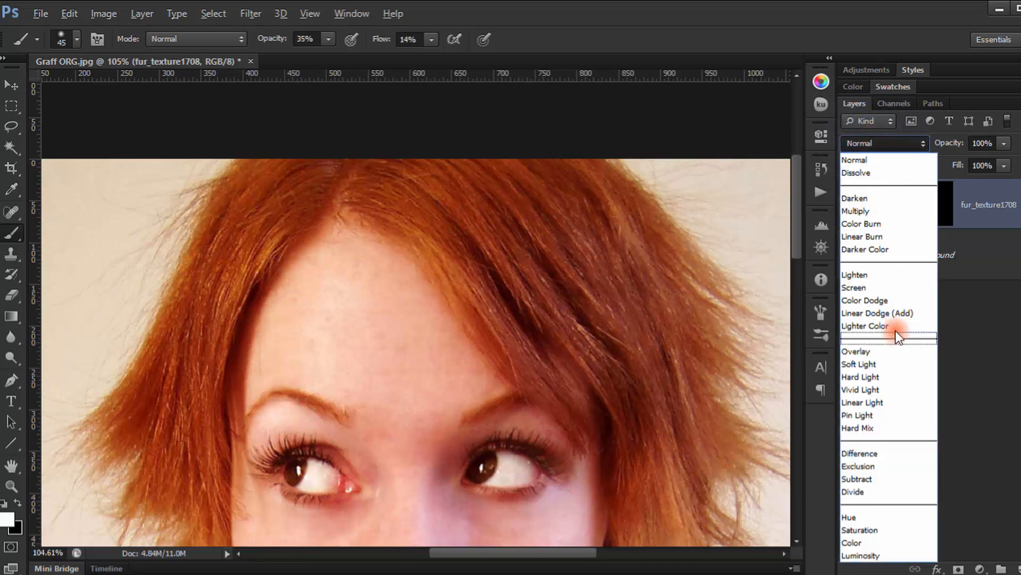
pyautogui.click(865, 211)
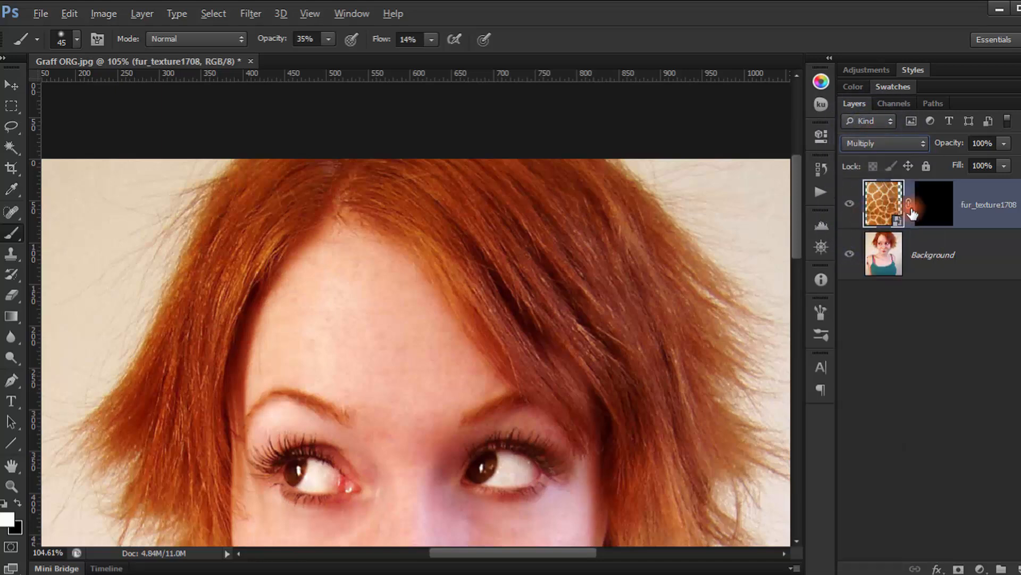
# With the brush at 100% opacity and flow, paint the layer mask white over the forehead and brow, and black over the eye
pyautogui.click(927, 205)
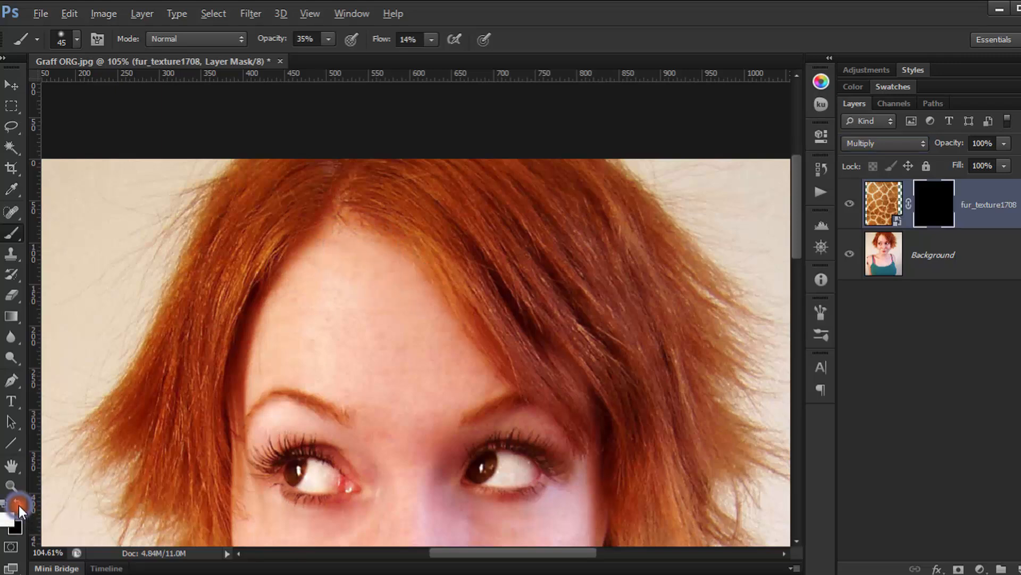
pyautogui.moveTo(273, 39); pyautogui.dragTo(661, 41)
pyautogui.moveTo(367, 252)
pyautogui.mouseDown()
pyautogui.moveTo(392, 298)
pyautogui.moveTo(424, 317)
pyautogui.moveTo(452, 360)
pyautogui.moveTo(387, 274)
pyautogui.moveTo(353, 280)
pyautogui.moveTo(329, 264)
pyautogui.moveTo(289, 282)
pyautogui.moveTo(260, 340)
pyautogui.mouseUp()
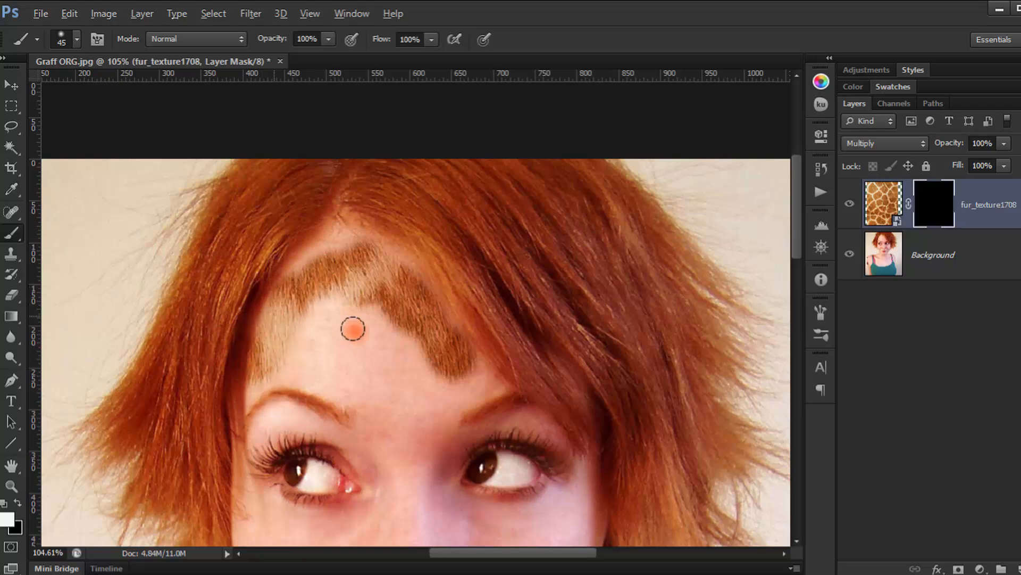
pyautogui.moveTo(351, 329)
pyautogui.mouseDown()
pyautogui.moveTo(370, 378)
pyautogui.moveTo(384, 350)
pyautogui.moveTo(367, 319)
pyautogui.moveTo(322, 290)
pyautogui.mouseUp()
pyautogui.moveTo(324, 238)
pyautogui.mouseDown()
pyautogui.moveTo(276, 288)
pyautogui.moveTo(298, 276)
pyautogui.moveTo(283, 366)
pyautogui.moveTo(321, 340)
pyautogui.moveTo(362, 344)
pyautogui.moveTo(379, 373)
pyautogui.moveTo(387, 347)
pyautogui.moveTo(440, 407)
pyautogui.moveTo(511, 426)
pyautogui.moveTo(532, 459)
pyautogui.moveTo(487, 466)
pyautogui.moveTo(448, 449)
pyautogui.moveTo(541, 507)
pyautogui.mouseUp()
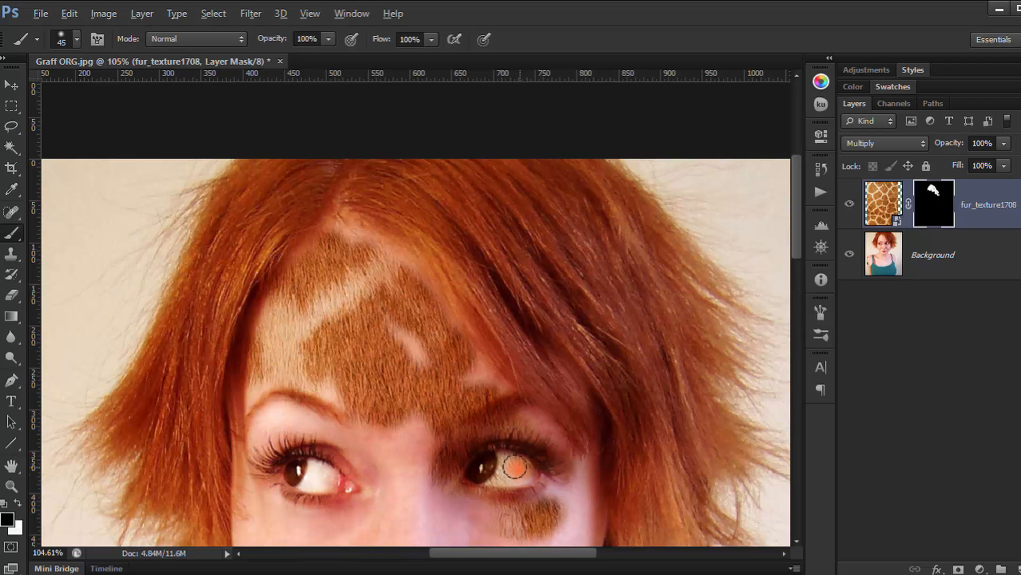
pyautogui.moveTo(514, 467); pyautogui.dragTo(525, 469)
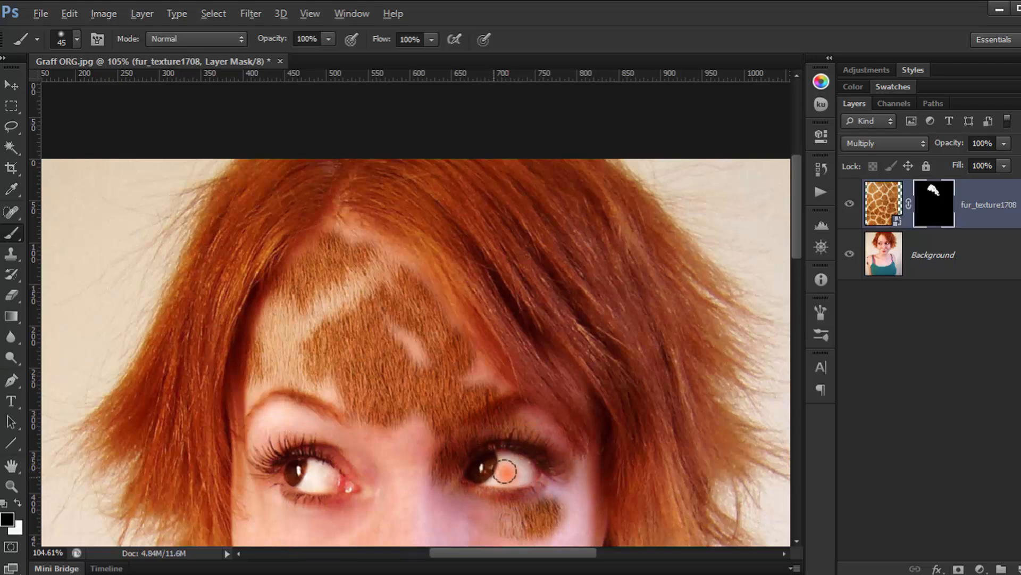
# Paint white on the mask over the nose, cheeks and remaining skin, leaving the eyes and lips free of fur
pyautogui.moveTo(459, 409); pyautogui.dragTo(491, 264)
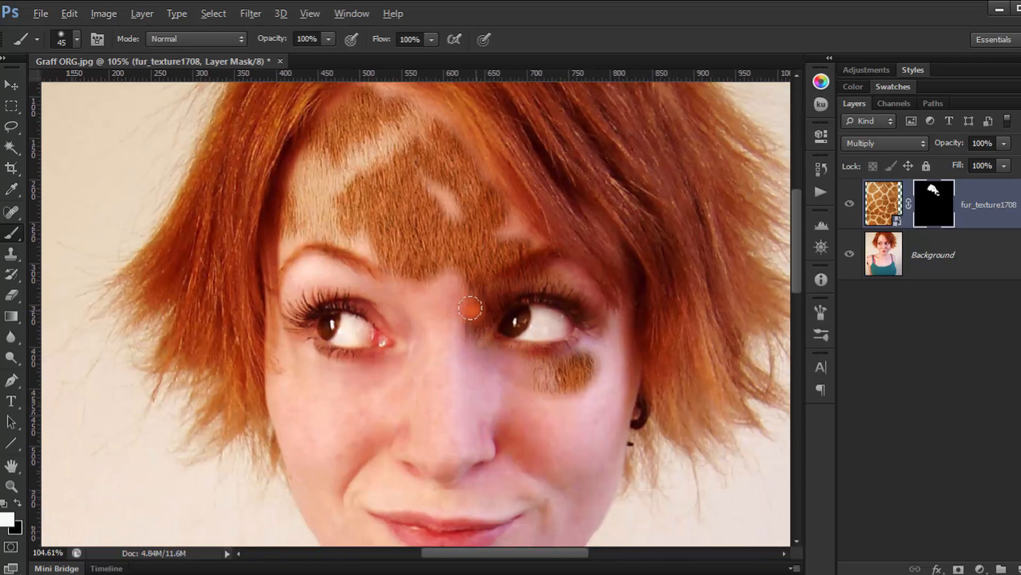
pyautogui.moveTo(471, 308)
pyautogui.mouseDown()
pyautogui.moveTo(432, 325)
pyautogui.moveTo(456, 372)
pyautogui.moveTo(467, 322)
pyautogui.moveTo(460, 335)
pyautogui.moveTo(534, 405)
pyautogui.moveTo(510, 372)
pyautogui.moveTo(600, 372)
pyautogui.moveTo(619, 326)
pyautogui.moveTo(598, 438)
pyautogui.moveTo(580, 400)
pyautogui.moveTo(551, 391)
pyautogui.moveTo(509, 422)
pyautogui.moveTo(490, 409)
pyautogui.moveTo(488, 449)
pyautogui.moveTo(463, 457)
pyautogui.moveTo(457, 439)
pyautogui.moveTo(434, 483)
pyautogui.moveTo(429, 471)
pyautogui.moveTo(463, 478)
pyautogui.moveTo(421, 434)
pyautogui.moveTo(423, 446)
pyautogui.moveTo(393, 390)
pyautogui.moveTo(357, 371)
pyautogui.moveTo(395, 367)
pyautogui.moveTo(331, 376)
pyautogui.moveTo(296, 356)
pyautogui.moveTo(313, 417)
pyautogui.moveTo(372, 438)
pyautogui.moveTo(329, 487)
pyautogui.moveTo(341, 494)
pyautogui.moveTo(360, 469)
pyautogui.moveTo(371, 429)
pyautogui.moveTo(428, 344)
pyautogui.moveTo(442, 365)
pyautogui.moveTo(524, 344)
pyautogui.moveTo(460, 364)
pyautogui.moveTo(343, 358)
pyautogui.moveTo(370, 413)
pyautogui.moveTo(362, 398)
pyautogui.moveTo(403, 430)
pyautogui.moveTo(459, 430)
pyautogui.moveTo(418, 425)
pyautogui.moveTo(486, 418)
pyautogui.moveTo(511, 399)
pyautogui.moveTo(490, 416)
pyautogui.moveTo(563, 342)
pyautogui.moveTo(549, 285)
pyautogui.moveTo(517, 261)
pyautogui.moveTo(491, 328)
pyautogui.moveTo(467, 315)
pyautogui.mouseUp()
pyautogui.moveTo(389, 267)
pyautogui.mouseDown()
pyautogui.moveTo(308, 312)
pyautogui.moveTo(290, 289)
pyautogui.moveTo(366, 429)
pyautogui.mouseUp()
pyautogui.moveTo(397, 458); pyautogui.dragTo(354, 340)
pyautogui.moveTo(392, 384)
pyautogui.mouseDown()
pyautogui.moveTo(426, 399)
pyautogui.moveTo(415, 371)
pyautogui.moveTo(449, 370)
pyautogui.moveTo(442, 346)
pyautogui.moveTo(464, 363)
pyautogui.moveTo(460, 334)
pyautogui.moveTo(455, 350)
pyautogui.moveTo(331, 343)
pyautogui.moveTo(358, 347)
pyautogui.moveTo(404, 412)
pyautogui.moveTo(392, 388)
pyautogui.mouseUp()
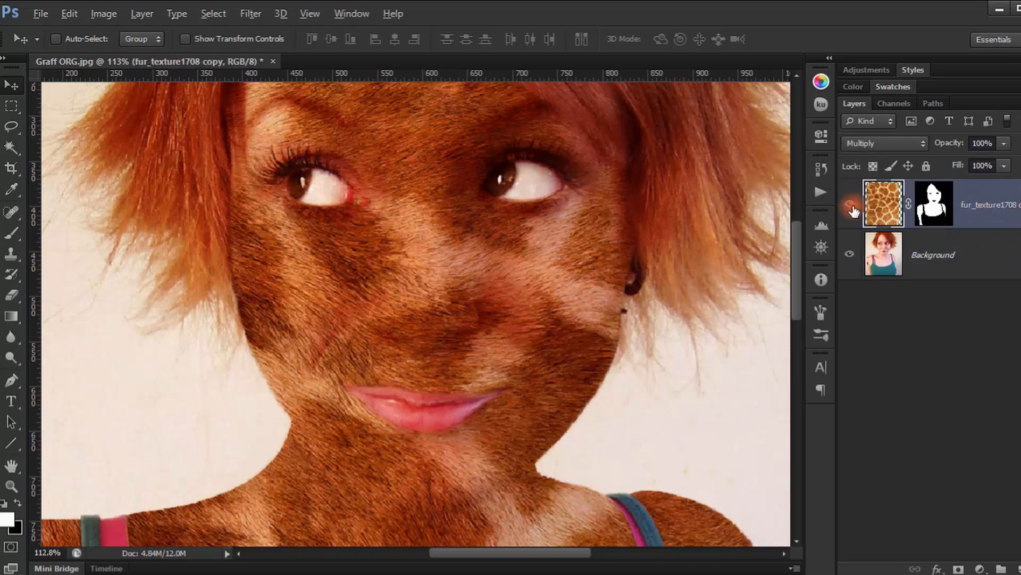
# Hide the fur texture layer and add a Curves adjustment above the Background with a point at input 153, output 92
pyautogui.click(850, 203)
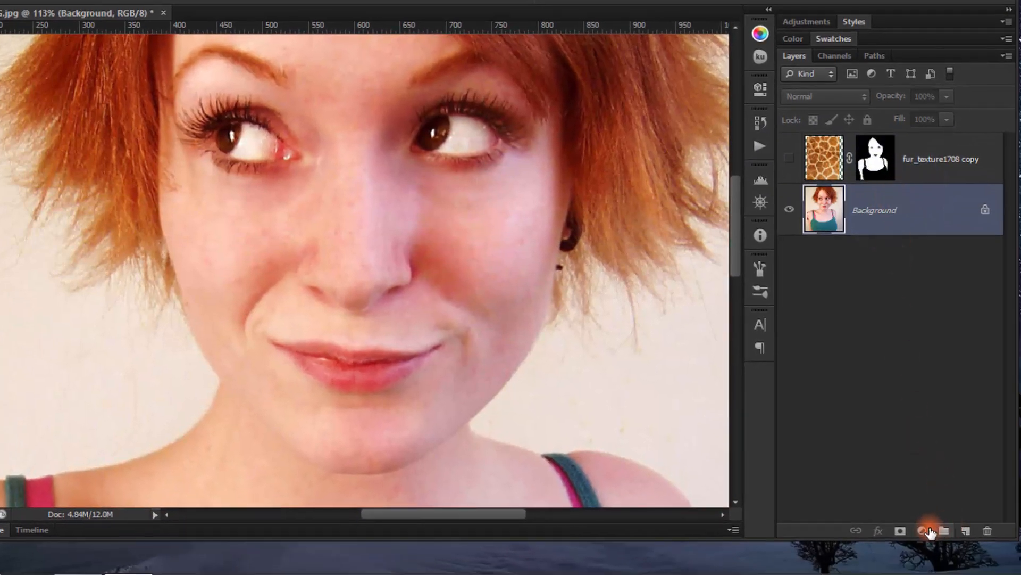
pyautogui.click(923, 531)
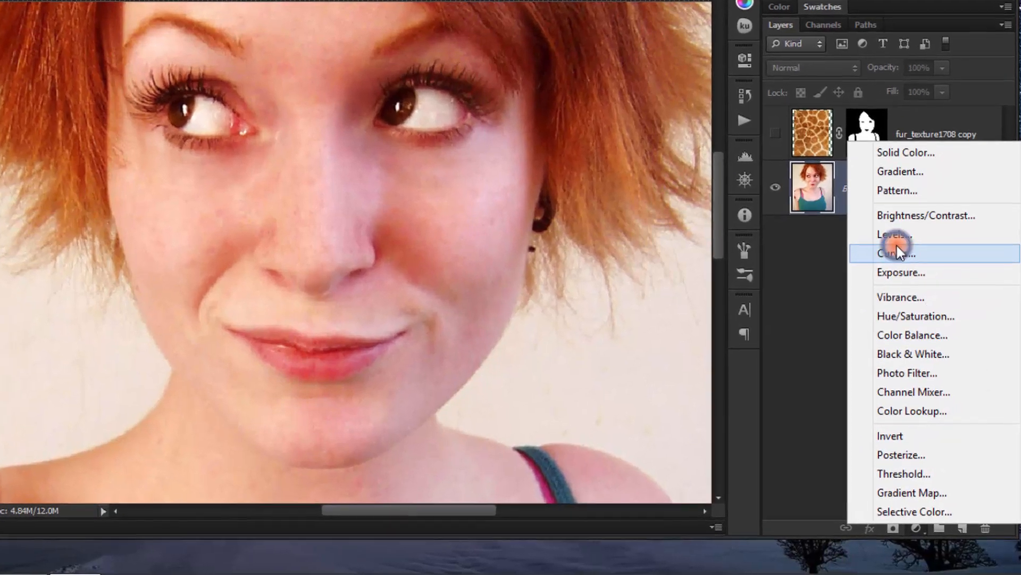
pyautogui.click(905, 271)
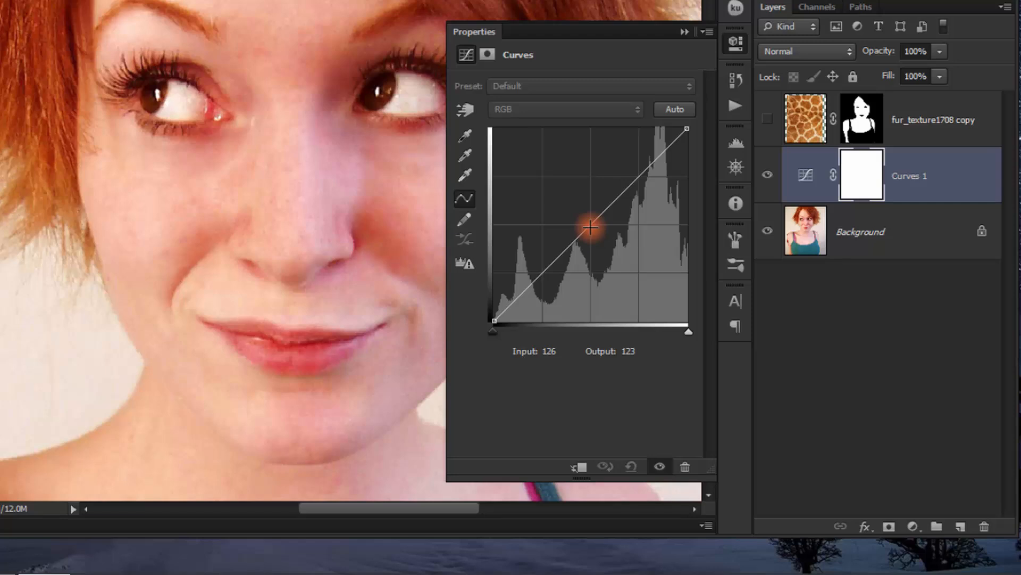
pyautogui.moveTo(590, 227); pyautogui.dragTo(610, 250)
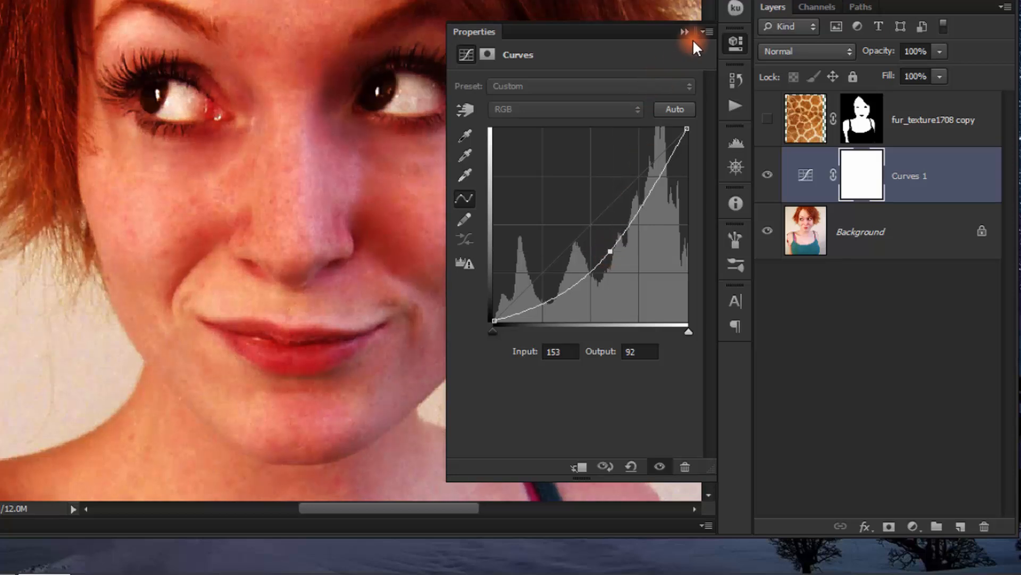
pyautogui.click(685, 32)
# Add a Selective Color adjustment with Whites at Cyan +34, Magenta -7, Yellow -13 and Black -38
pyautogui.click(919, 526)
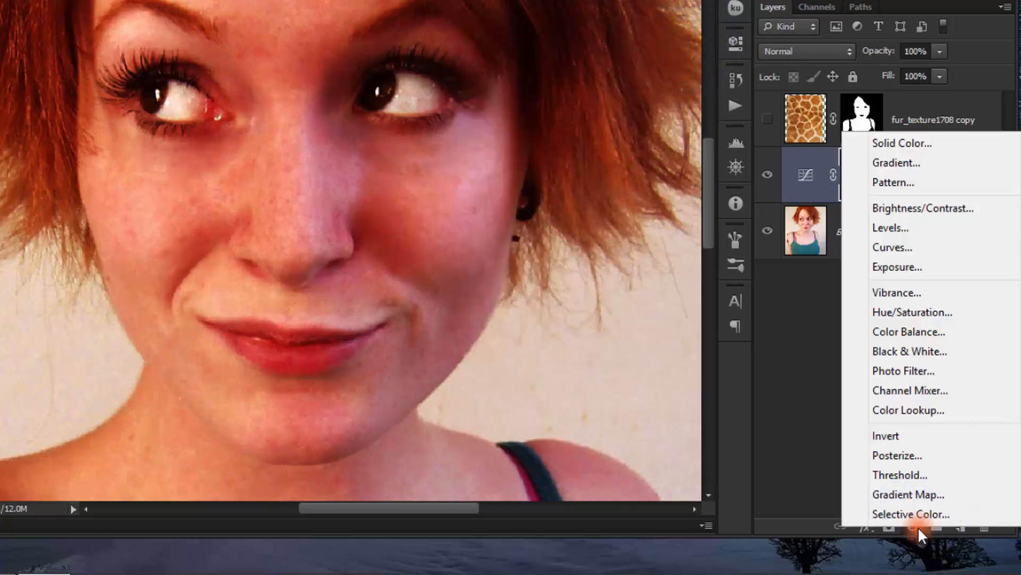
pyautogui.click(913, 515)
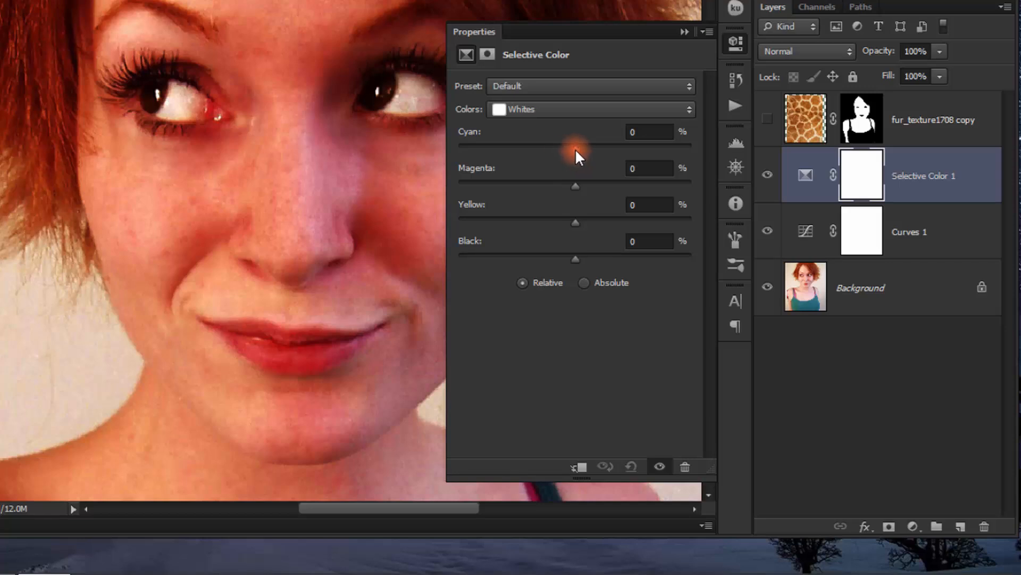
pyautogui.moveTo(576, 149); pyautogui.dragTo(604, 149)
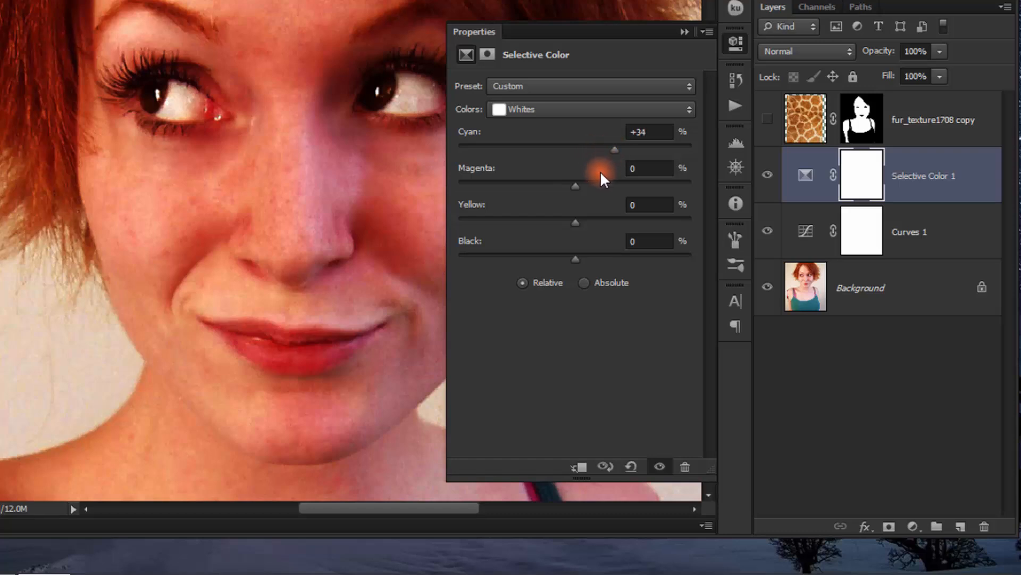
pyautogui.moveTo(576, 185); pyautogui.dragTo(567, 186)
pyautogui.moveTo(576, 221); pyautogui.dragTo(553, 219)
pyautogui.moveTo(573, 256); pyautogui.dragTo(534, 252)
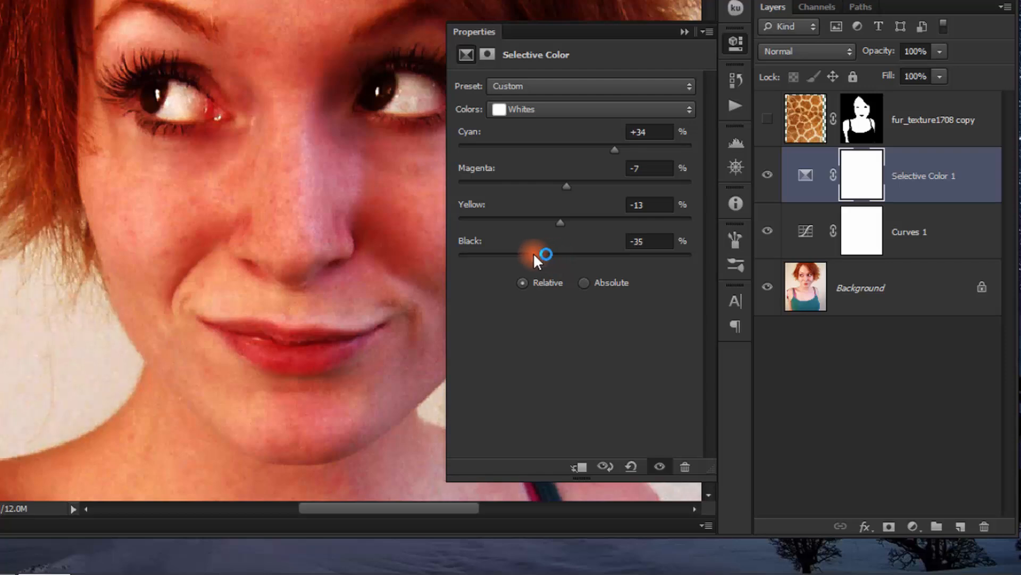
pyautogui.click(682, 35)
# Add a Hue/Saturation adjustment above Selective Color with Saturation at -75
pyautogui.click(913, 527)
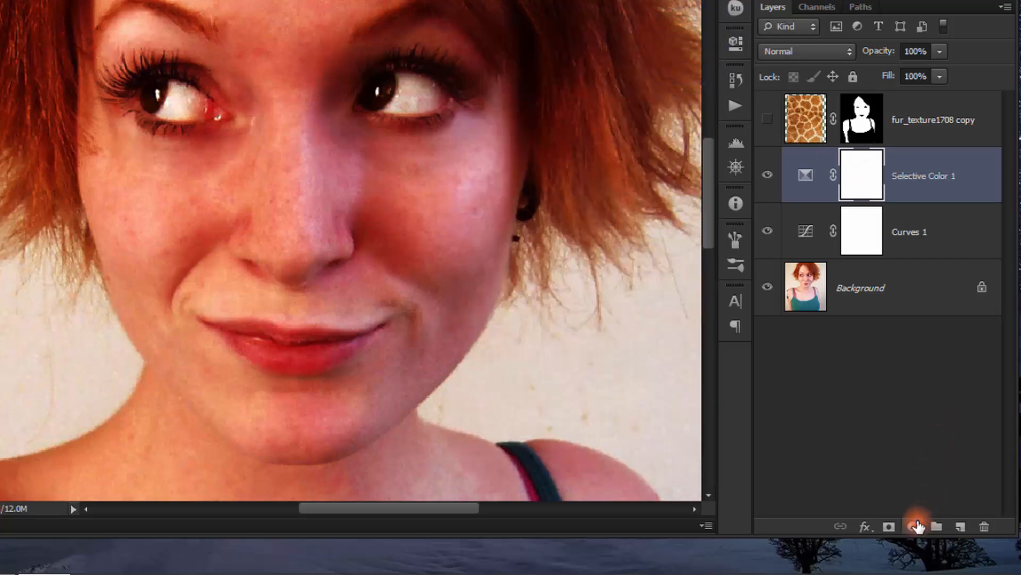
pyautogui.click(912, 305)
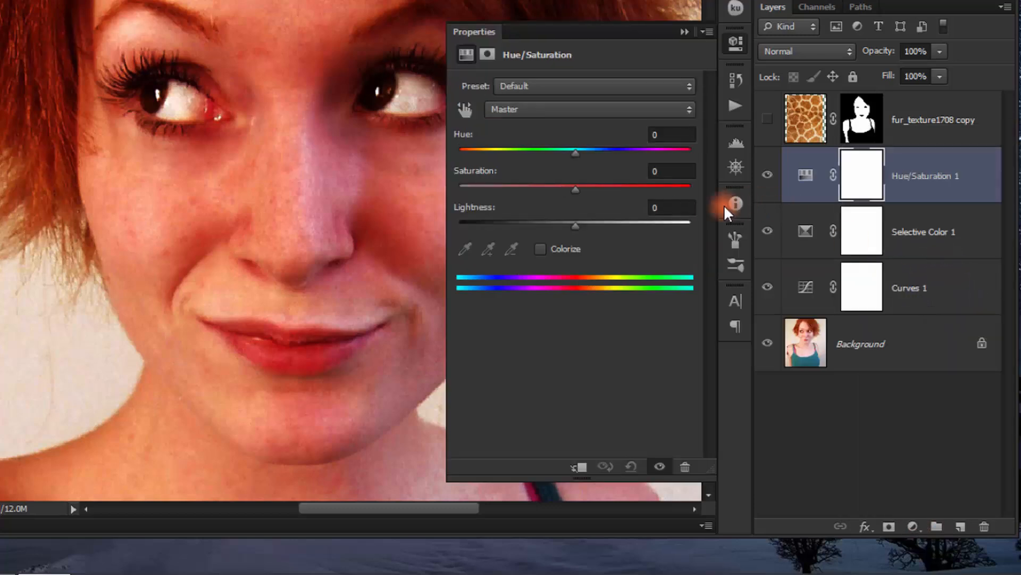
pyautogui.moveTo(582, 195); pyautogui.dragTo(493, 198)
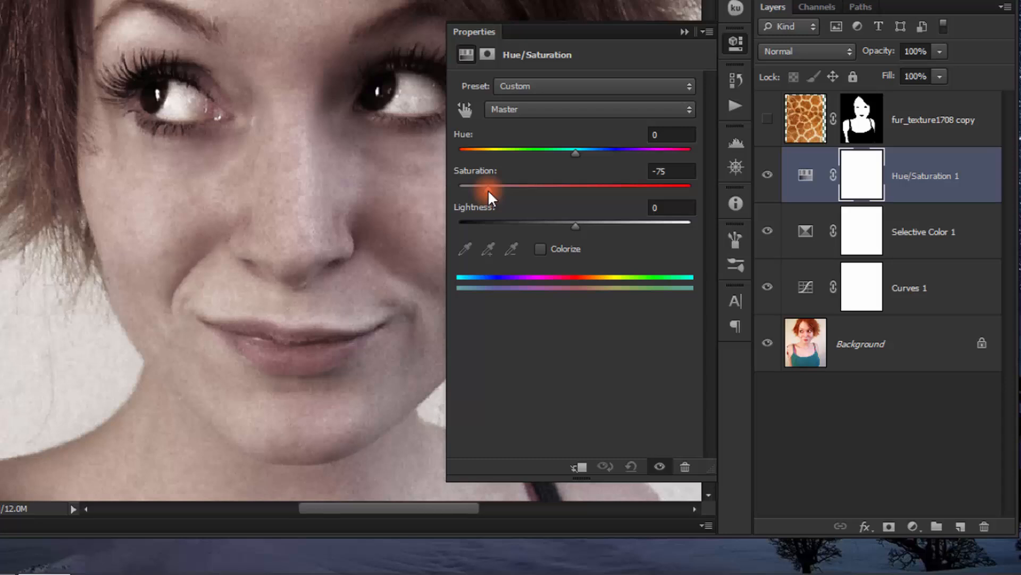
pyautogui.click(683, 32)
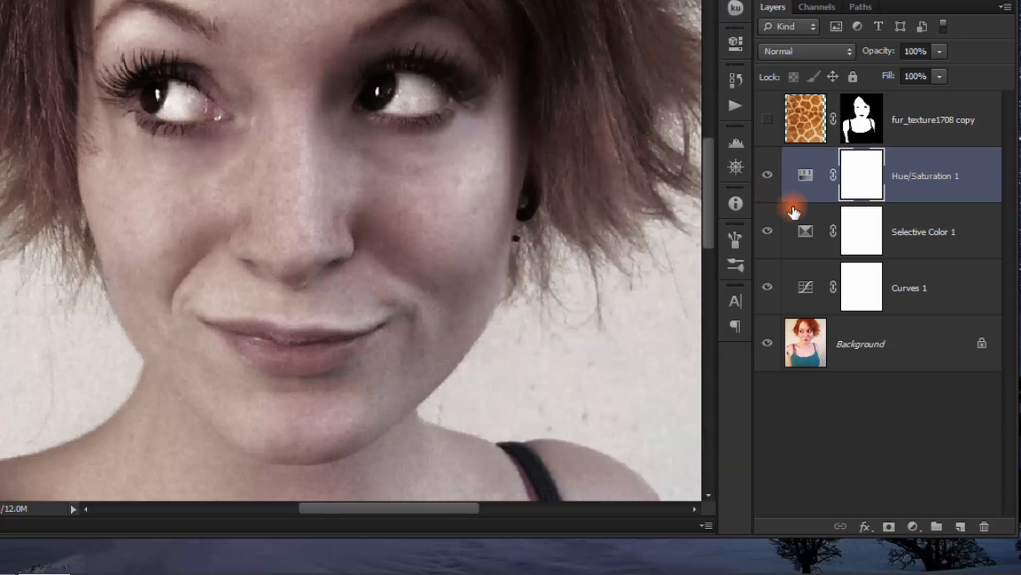
# Reopen the Selective Color adjustment and fine-tune the cyan, magenta, yellow and black amounts for the Whites
pyautogui.click(810, 232)
pyautogui.doubleClick(810, 231)
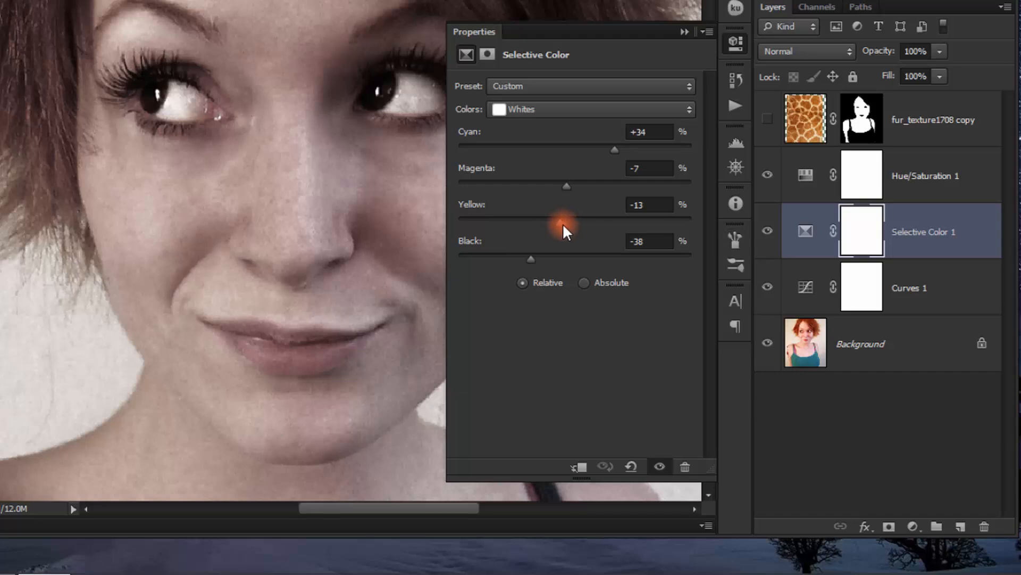
pyautogui.moveTo(562, 223)
pyautogui.mouseDown()
pyautogui.moveTo(591, 223)
pyautogui.moveTo(543, 228)
pyautogui.moveTo(564, 227)
pyautogui.mouseUp()
pyautogui.moveTo(534, 258); pyautogui.dragTo(538, 258)
pyautogui.moveTo(619, 150)
pyautogui.mouseDown()
pyautogui.moveTo(631, 149)
pyautogui.moveTo(615, 151)
pyautogui.mouseUp()
pyautogui.moveTo(567, 187)
pyautogui.mouseDown()
pyautogui.moveTo(540, 181)
pyautogui.moveTo(562, 185)
pyautogui.mouseUp()
pyautogui.click(685, 32)
# Preview the fur texture layer over the whole toned portrait, and hide it again
pyautogui.hotkey('ctrl', '0')
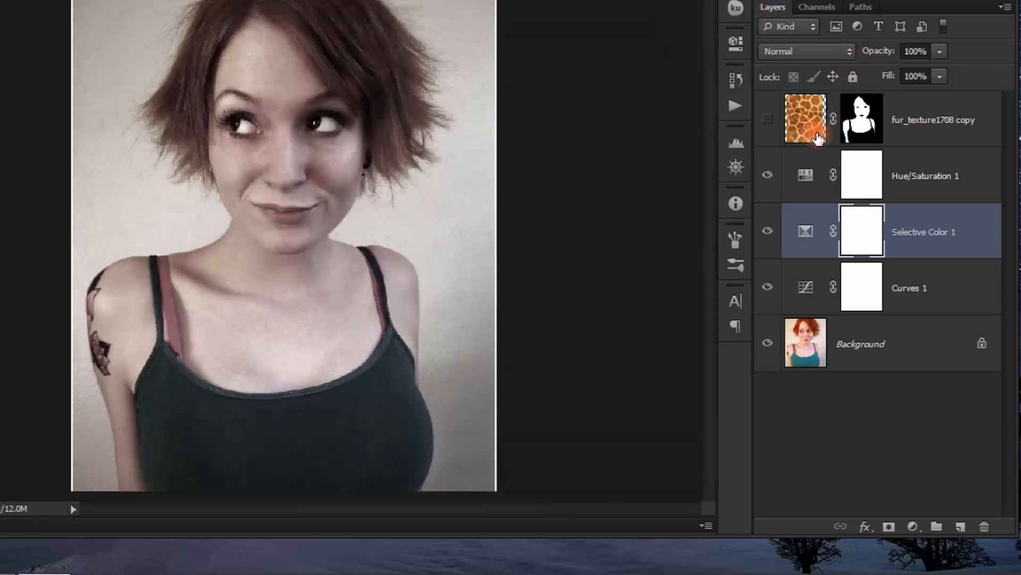
pyautogui.click(768, 118)
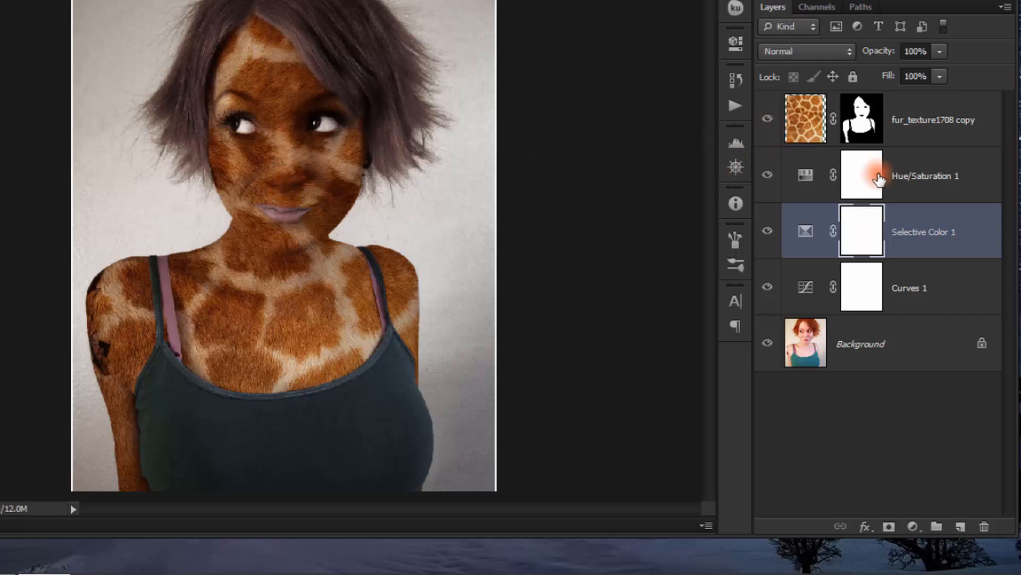
pyautogui.click(767, 118)
# Group the Hue/Saturation, Selective Color and Curves adjustment layers
pyautogui.click(930, 192)
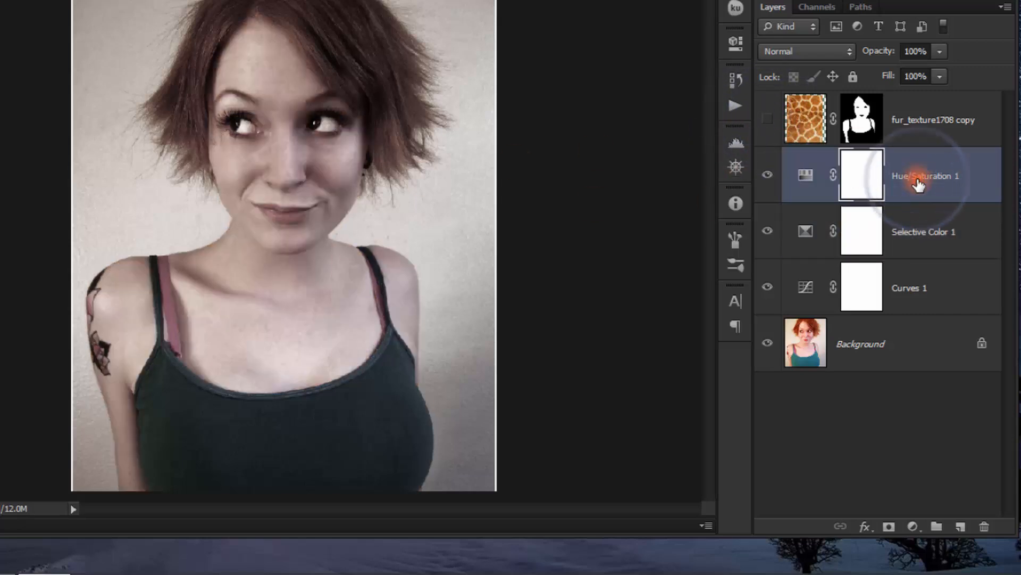
pyautogui.keyDown('shift'); pyautogui.click(930, 290); pyautogui.keyUp('shift')
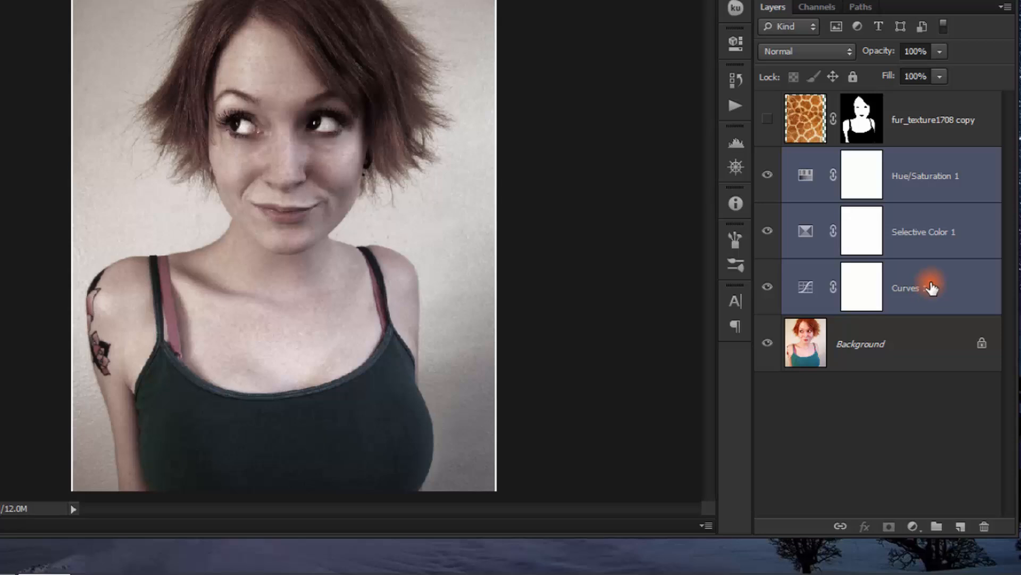
pyautogui.hotkey('ctrl', 'g')
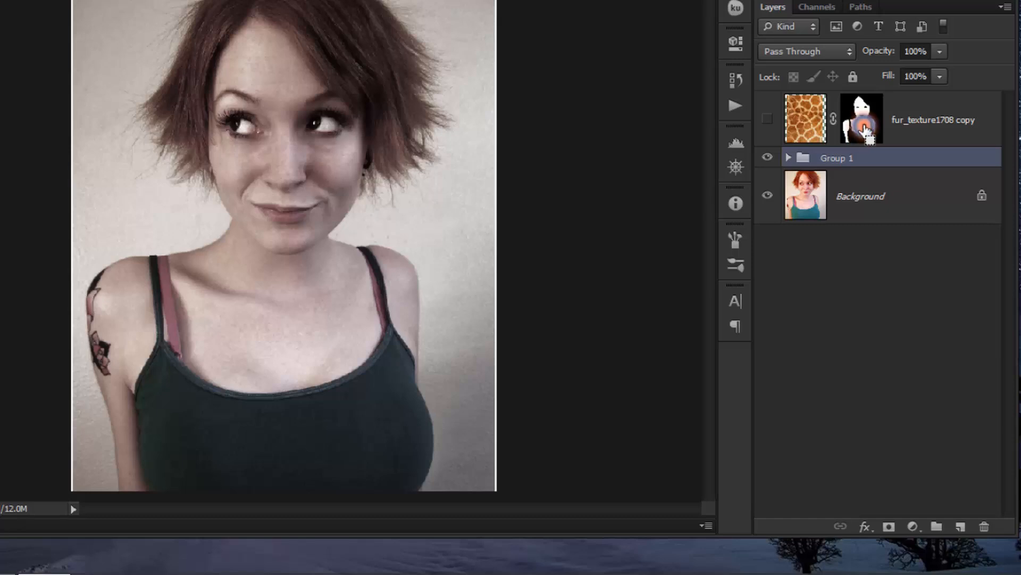
# Mask the adjustment group with a selection loaded from the fur layer's mask, and show the fur texture layer again
pyautogui.keyDown('ctrl'); pyautogui.click(864, 130); pyautogui.keyUp('ctrl')
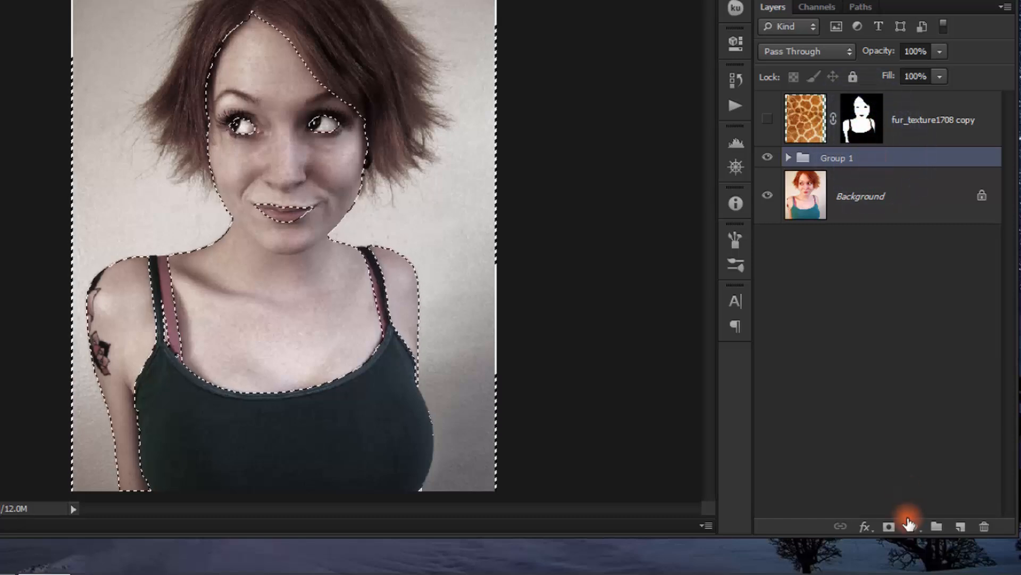
pyautogui.click(889, 526)
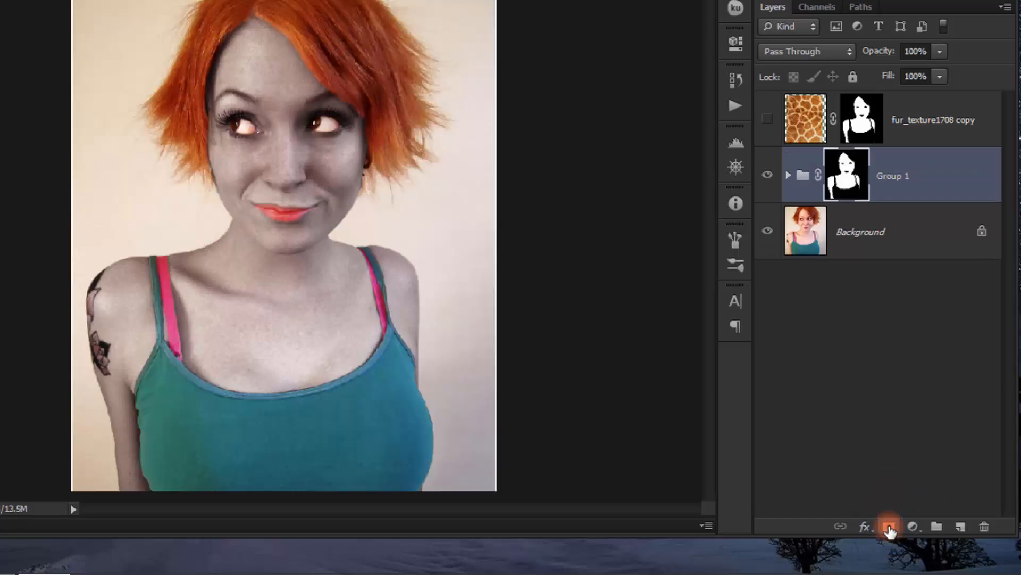
pyautogui.click(767, 118)
pyautogui.moveTo(283, 151); pyautogui.dragTo(308, 144)
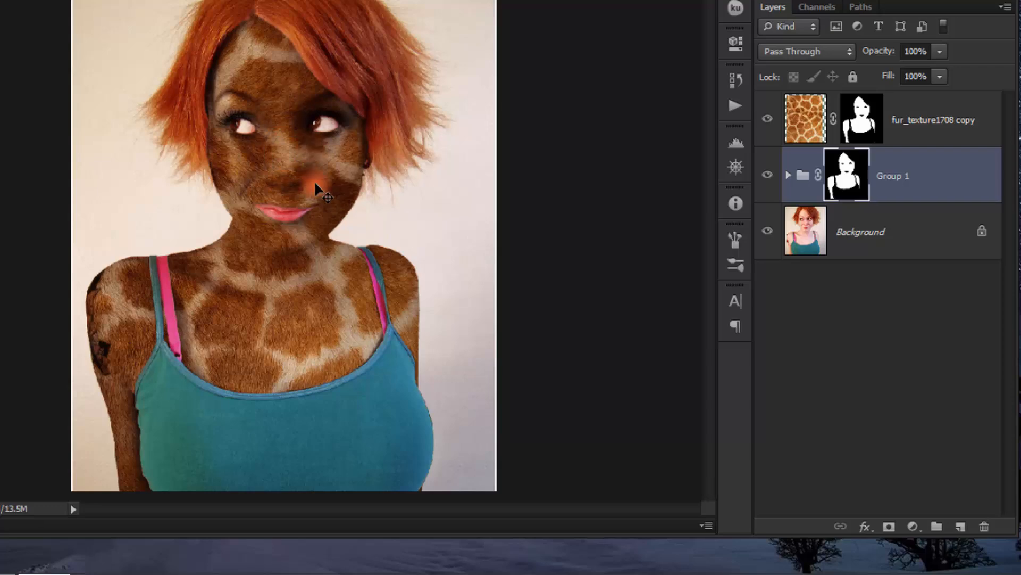
# Compare the face with the fur texture layer and the Group 1 adjustments hidden and shown, and inspect the blend on the chest and shoulders
pyautogui.scroll(2, 313, 181)
pyautogui.moveTo(235, 163); pyautogui.dragTo(332, 156)
pyautogui.scroll(2, 362, 152)
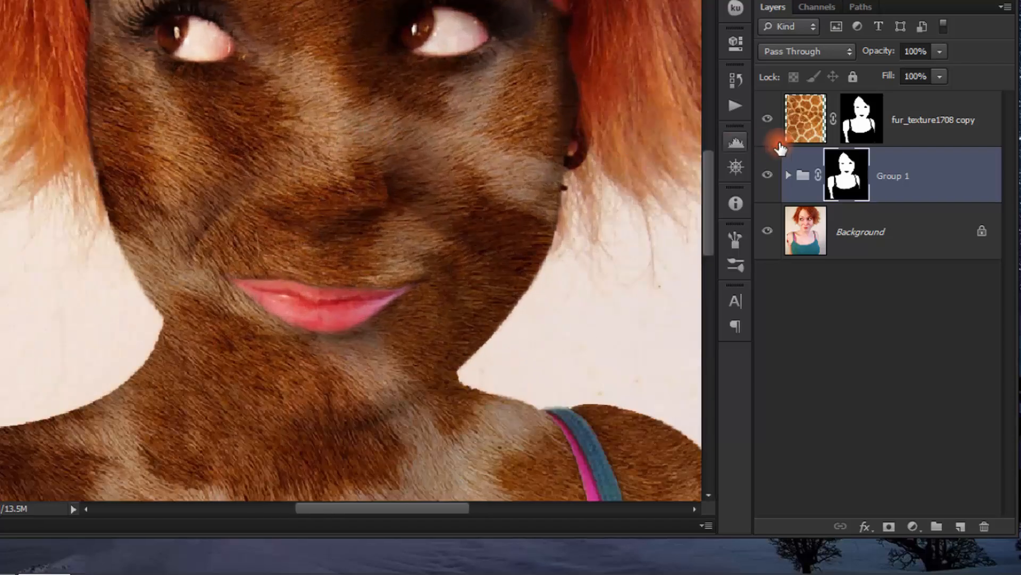
pyautogui.click(768, 119)
pyautogui.click(769, 120)
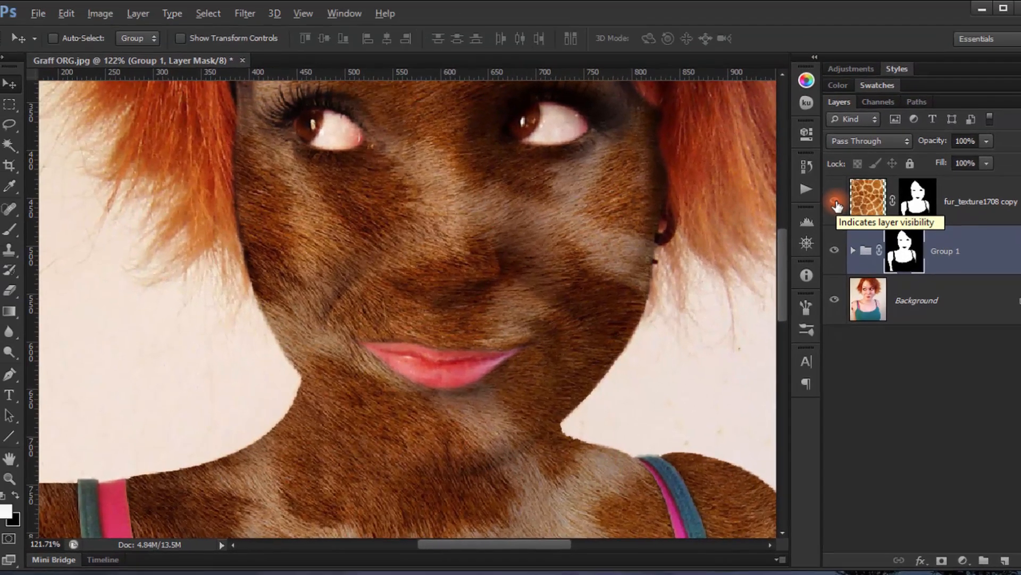
pyautogui.click(832, 248)
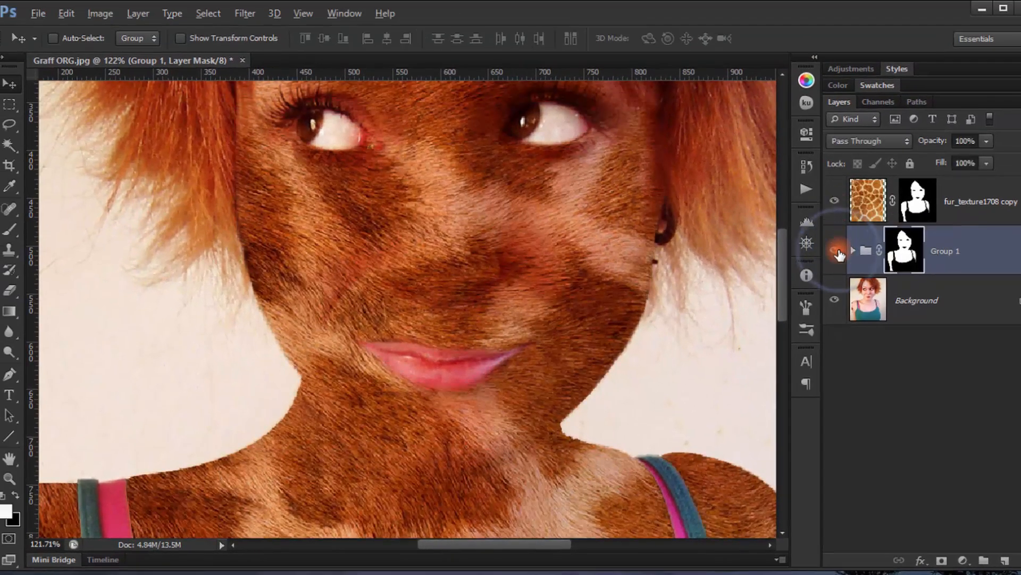
pyautogui.click(836, 252)
pyautogui.click(836, 252)
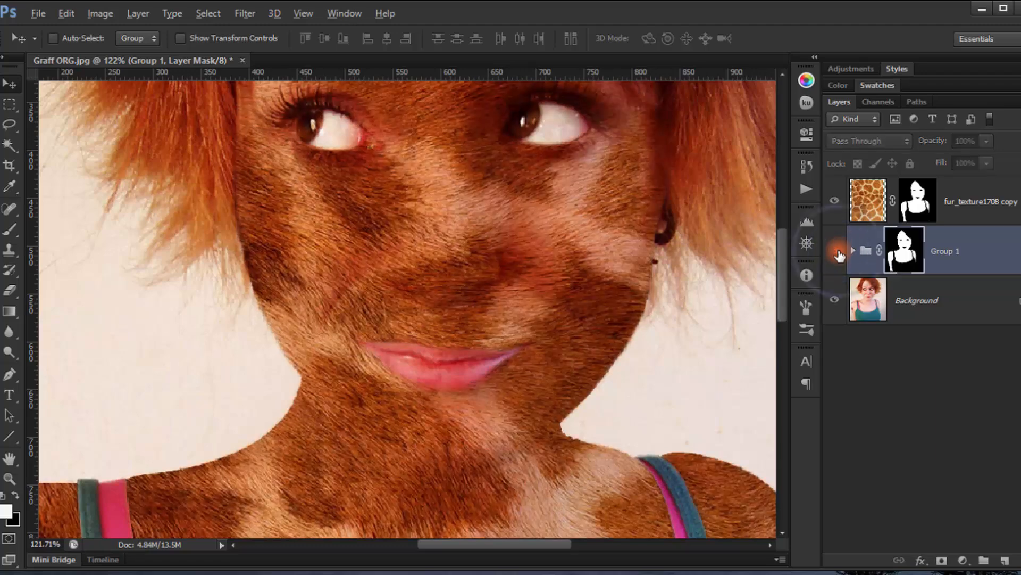
pyautogui.click(836, 253)
pyautogui.click(836, 252)
pyautogui.click(836, 252)
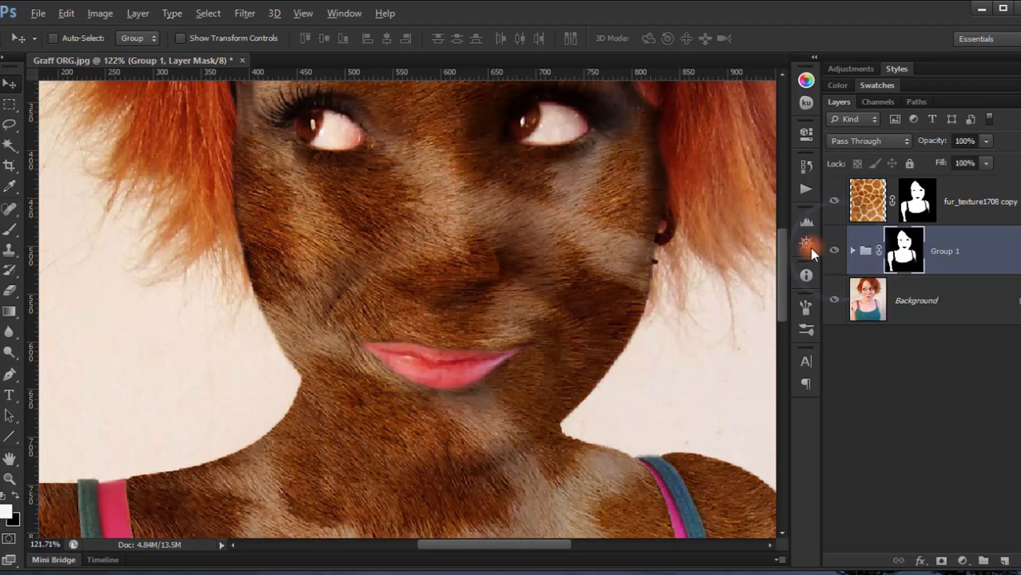
pyautogui.scroll(-5, 440, 223)
pyautogui.scroll(5, 379, 291)
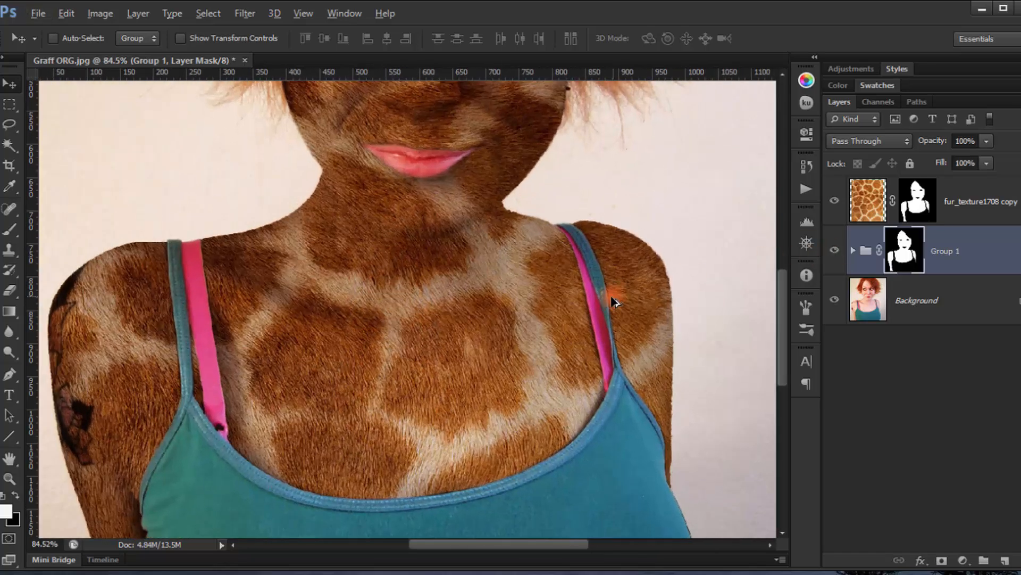
pyautogui.scroll(3, 429, 296)
pyautogui.scroll(-2, 394, 300)
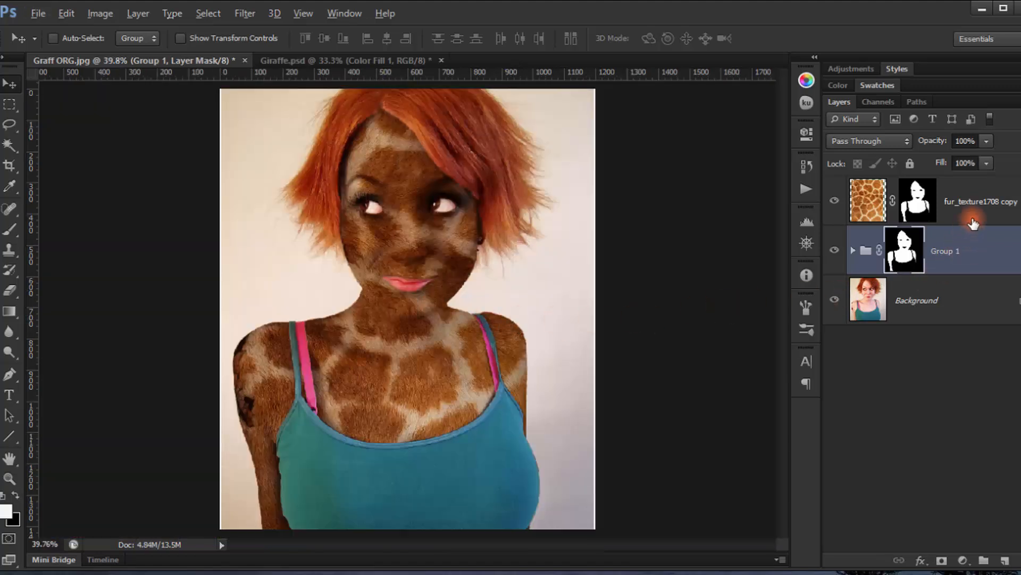
# Create a layer named Shadow above the fur texture layer and clip it to the fur layer
pyautogui.click(973, 222)
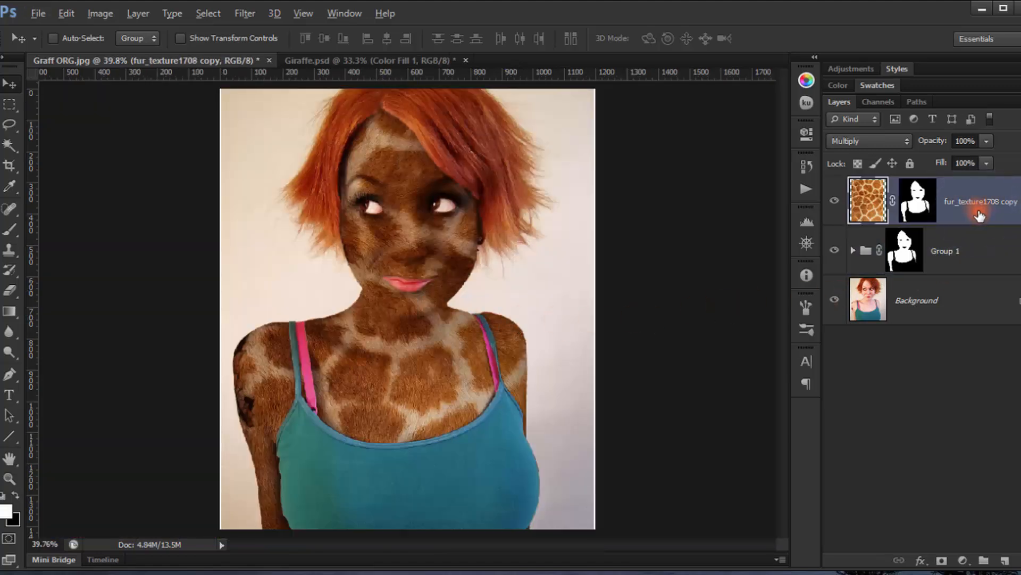
pyautogui.click(1005, 561)
pyautogui.doubleClick(913, 203)
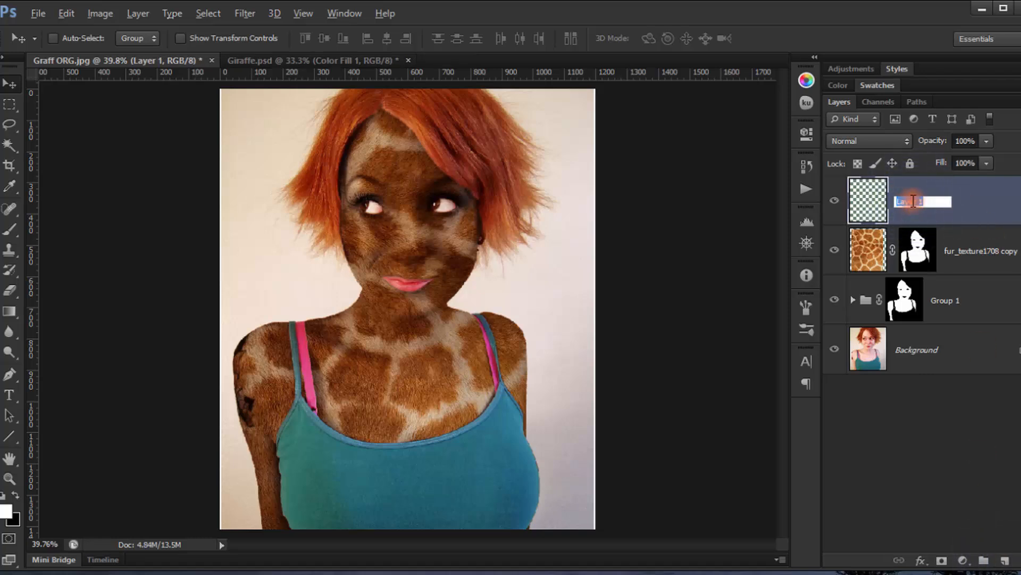
pyautogui.write('Shadow')
pyautogui.press('Return')
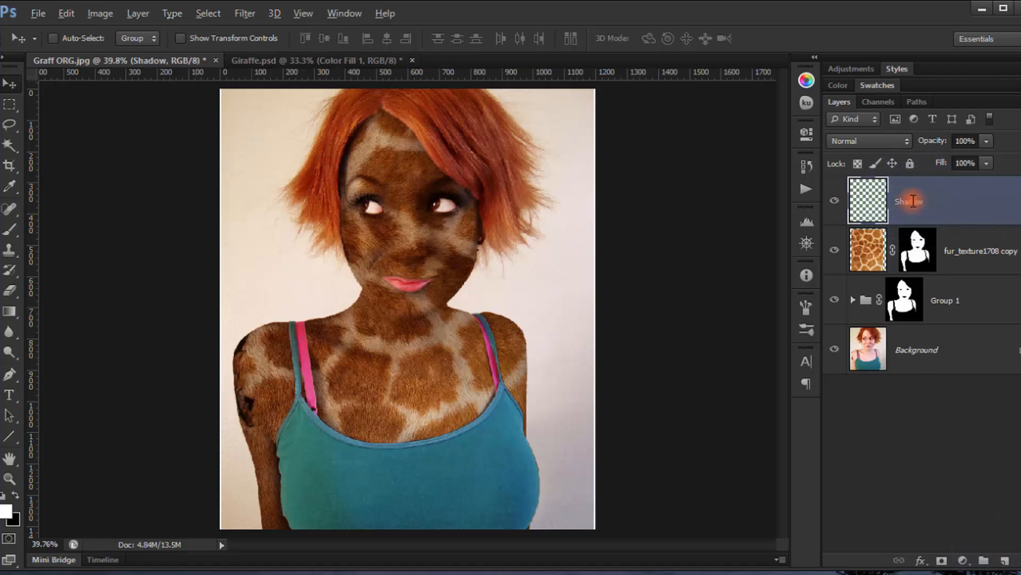
pyautogui.keyDown('alt'); pyautogui.click(978, 224); pyautogui.keyUp('alt')
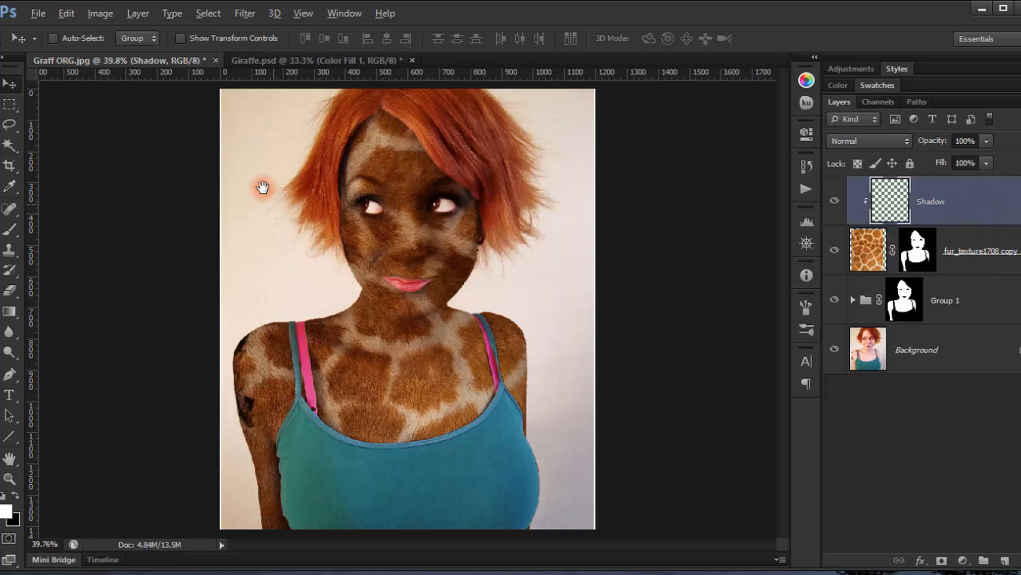
# Set the Shadow layer's blend mode to Overlay
pyautogui.scroll(1, 762, 193)
pyautogui.click(883, 141)
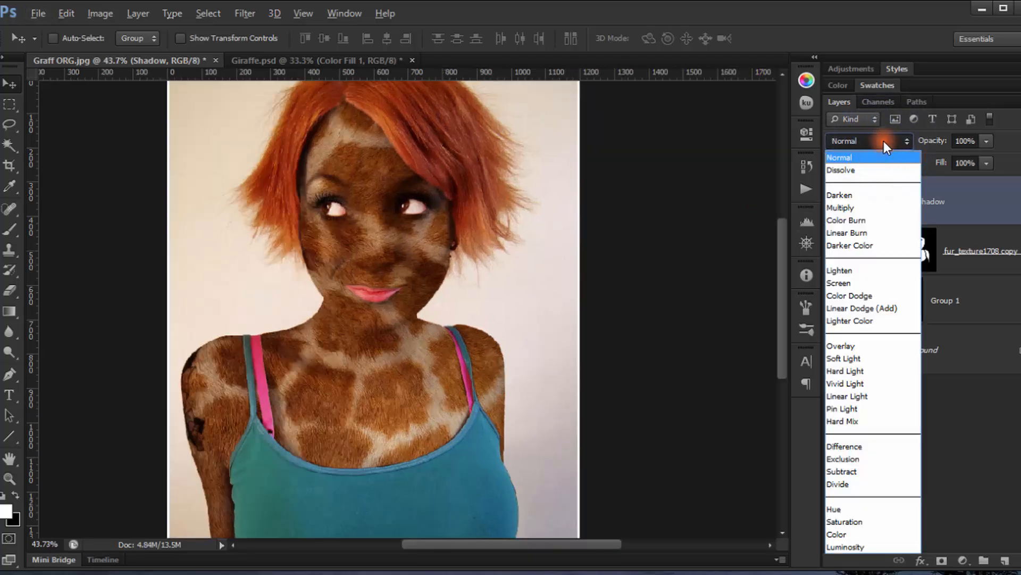
pyautogui.click(864, 345)
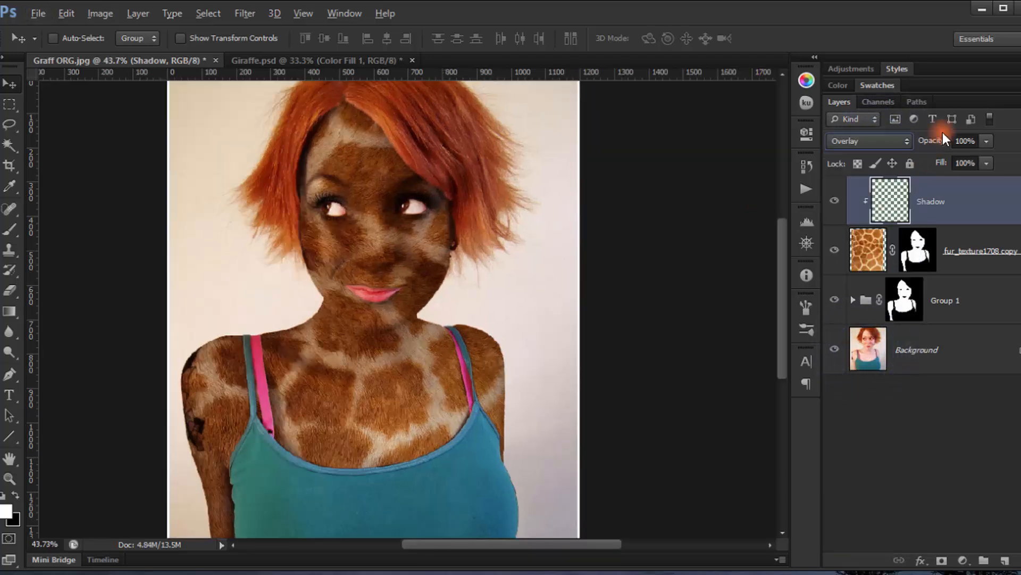
# Set up a soft Brush with 15% opacity, 15% flow and 0% hardness
pyautogui.click(9, 230)
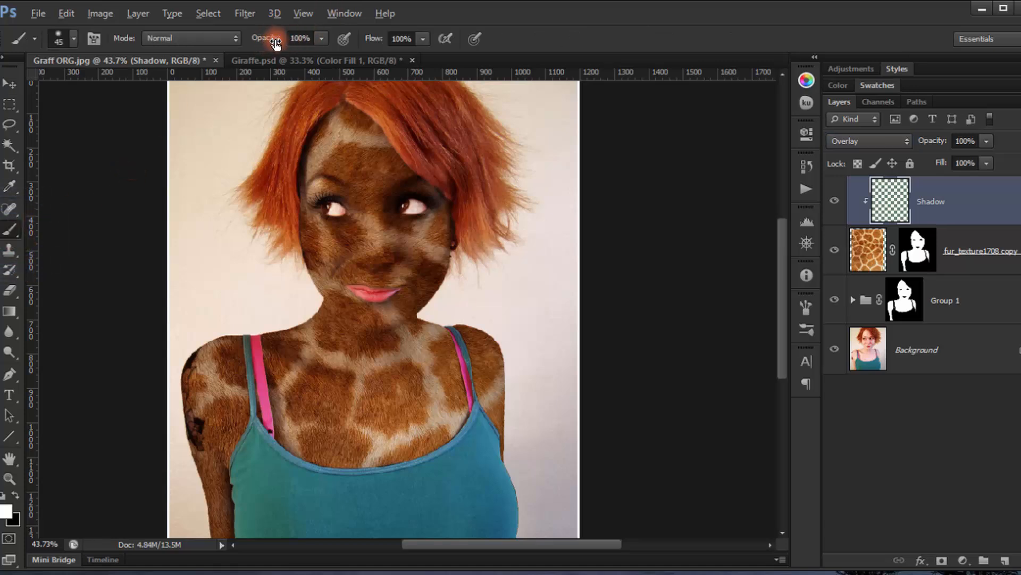
pyautogui.moveTo(275, 43); pyautogui.dragTo(213, 39)
pyautogui.moveTo(296, 38); pyautogui.dragTo(278, 40)
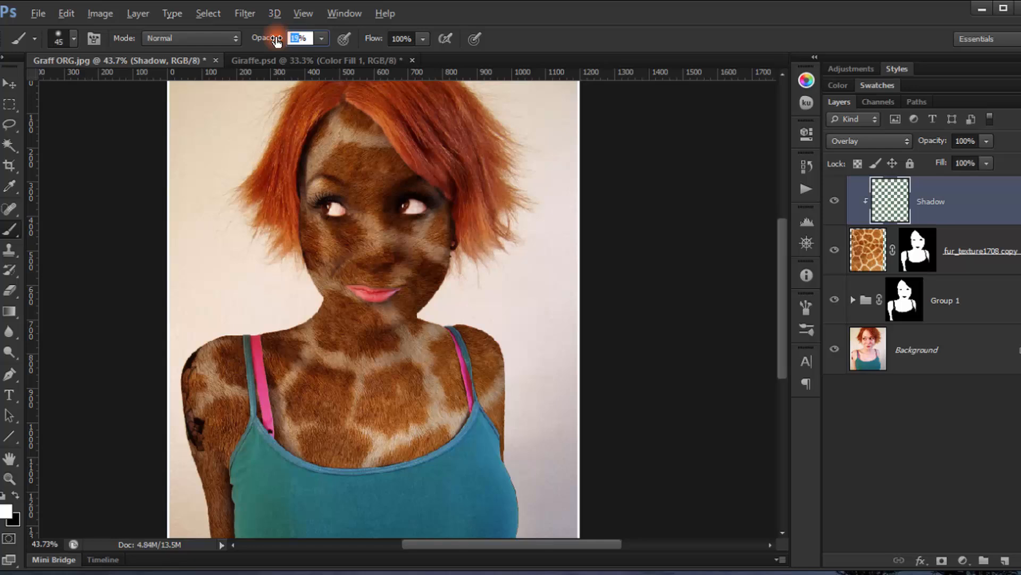
pyautogui.doubleClick(401, 38)
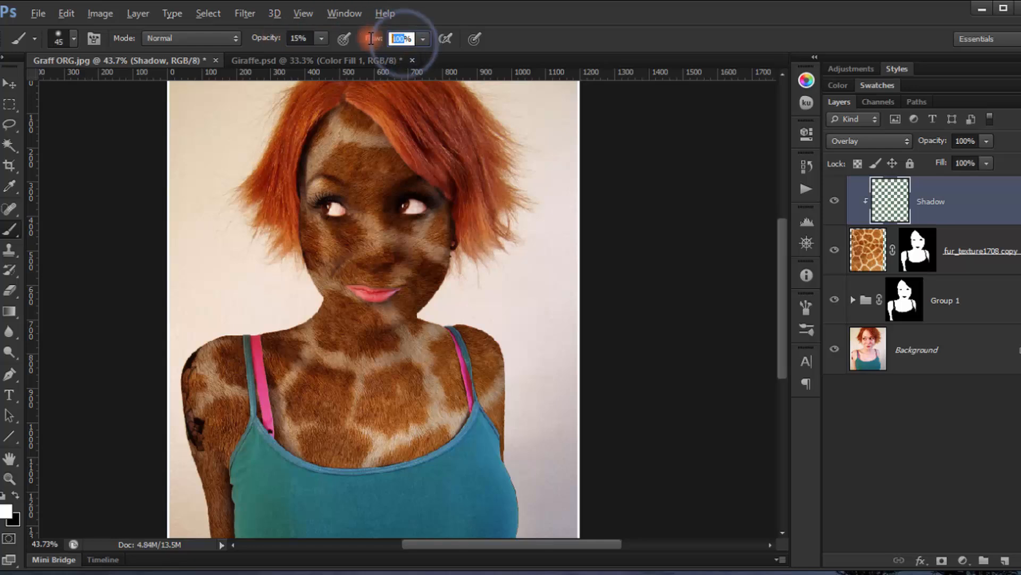
pyautogui.hscroll(1, 442, 165)
pyautogui.rightClick(452, 165)
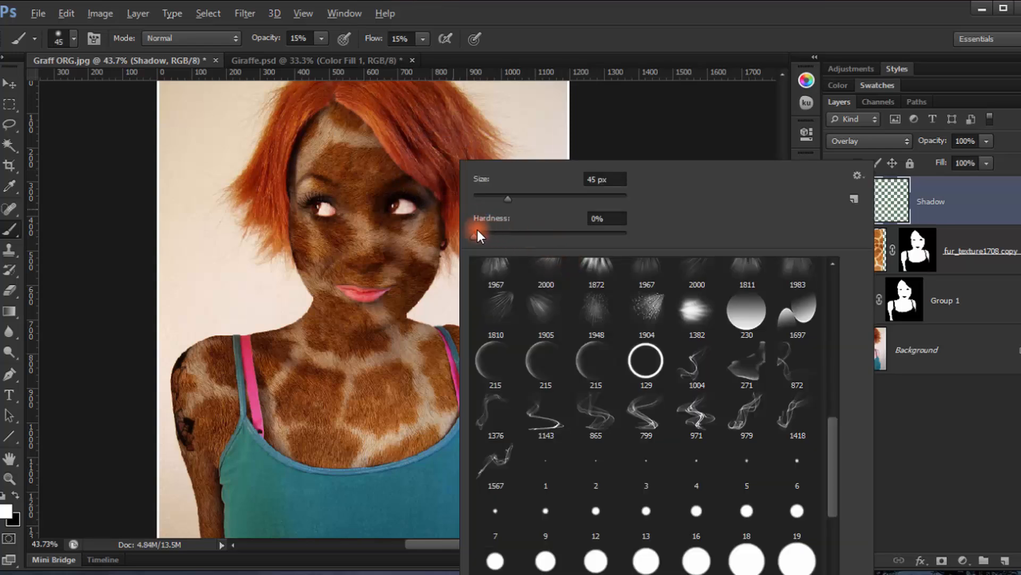
pyautogui.click(581, 19)
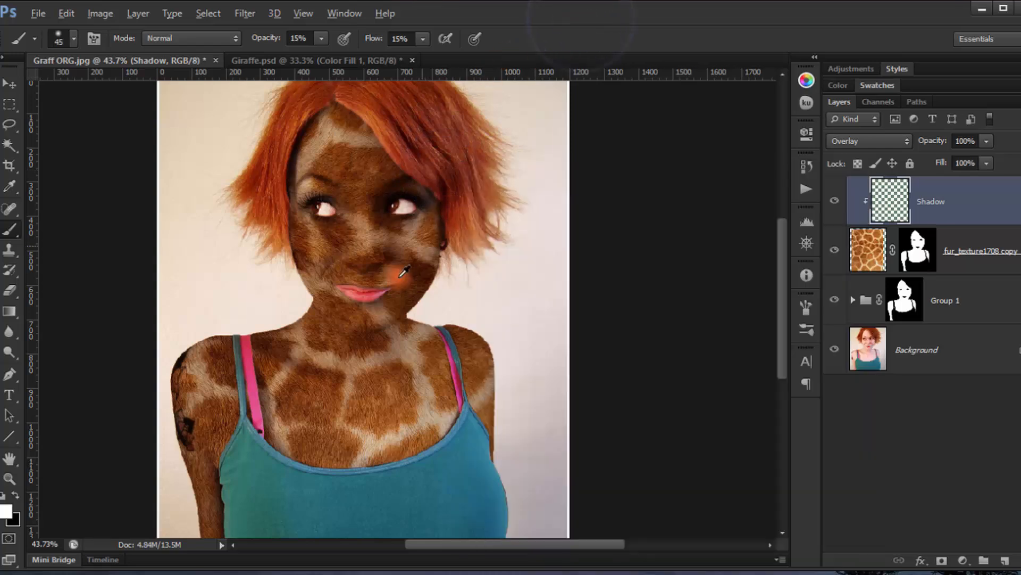
# Duplicate the Background layer and move the copy to the top of the layer stack as a lighting reference
pyautogui.scroll(3, 405, 272)
pyautogui.click(936, 351)
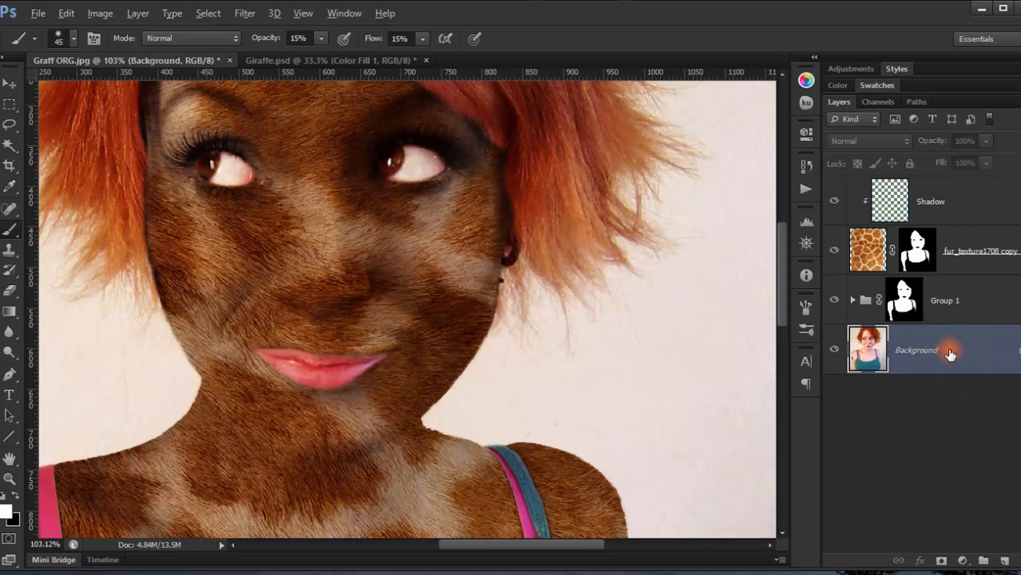
pyautogui.hotkey('ctrl', 'j')
pyautogui.moveTo(940, 345); pyautogui.dragTo(840, 205)
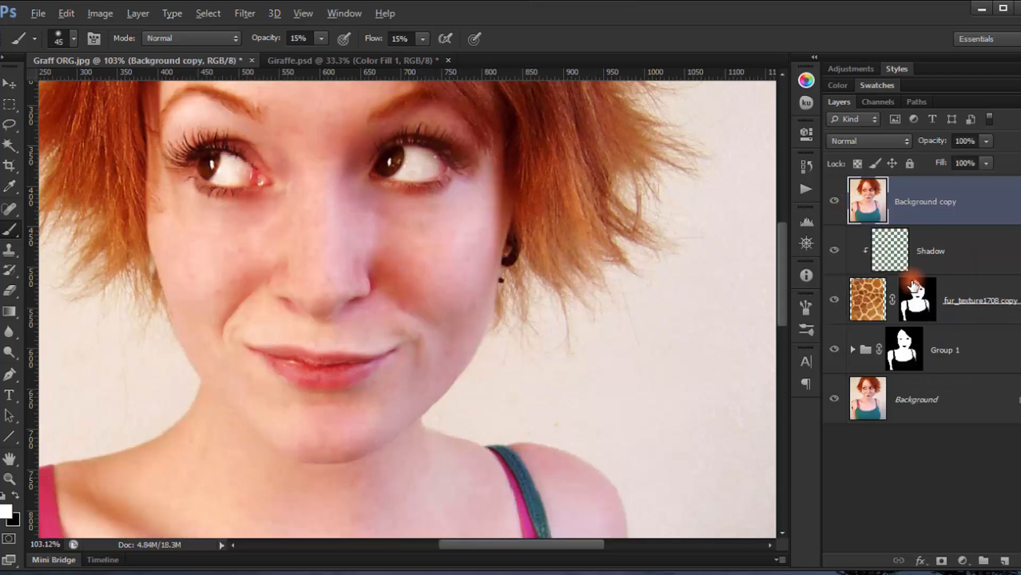
# On the Shadow layer, reduce the brush to 29 px and paint white around the brow of the eye on the image's right
pyautogui.click(901, 254)
pyautogui.scroll(8, 404, 229)
pyautogui.moveTo(353, 175); pyautogui.dragTo(436, 266)
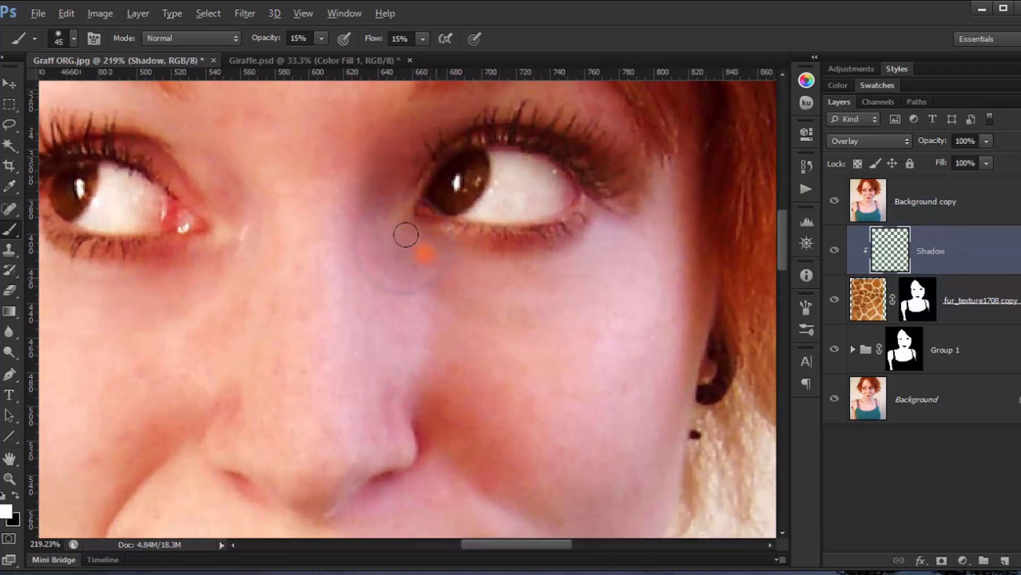
pyautogui.scroll(2, 401, 186)
pyautogui.moveTo(402, 187); pyautogui.dragTo(316, 342)
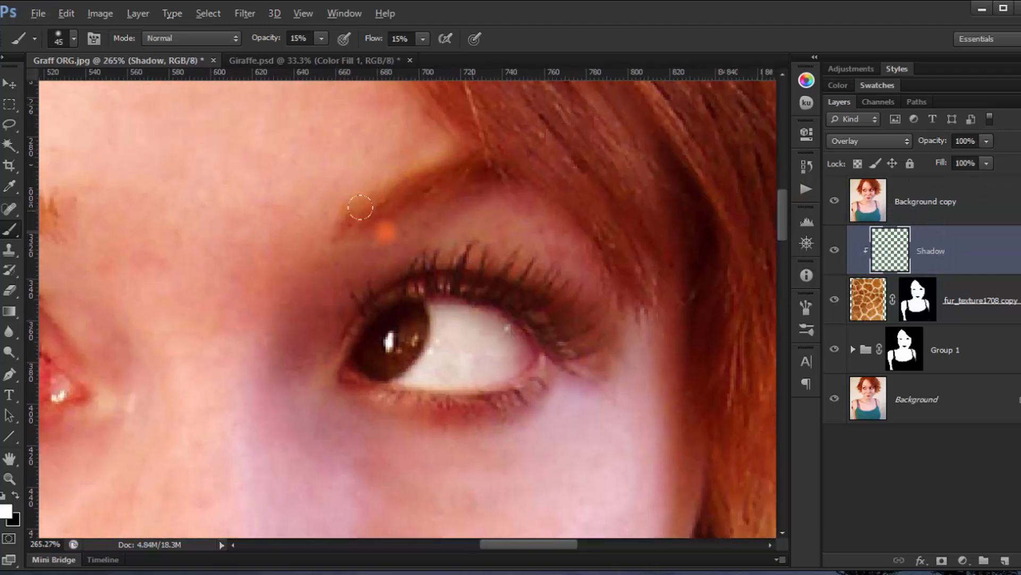
pyautogui.rightClick(464, 193)
pyautogui.moveTo(482, 199)
pyautogui.mouseDown()
pyautogui.moveTo(441, 209)
pyautogui.moveTo(487, 200)
pyautogui.mouseUp()
pyautogui.click(357, 232)
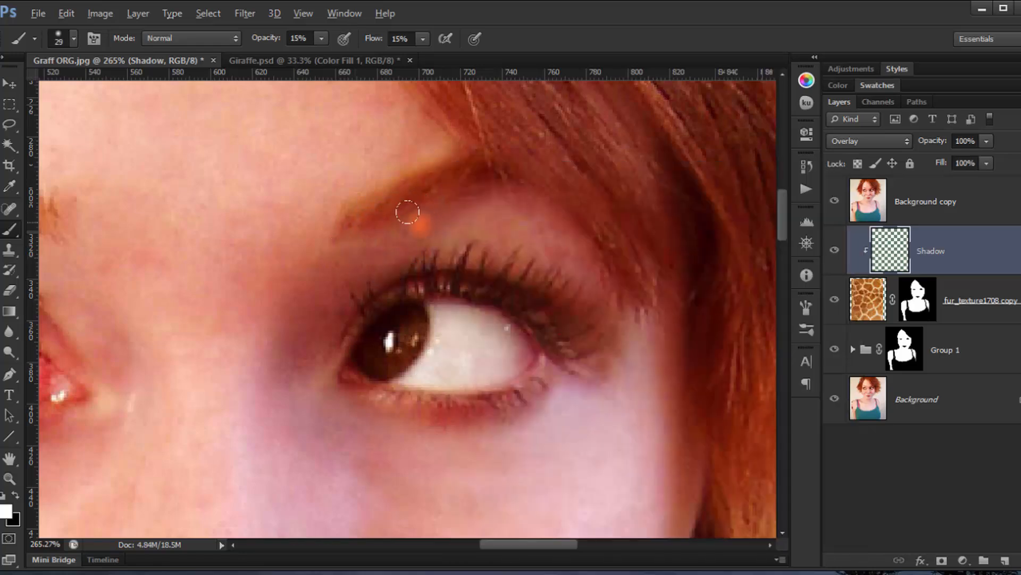
# Hide the Background copy and shade under the eye on the image's right with a black 35 px brush at 19% opacity
pyautogui.click(834, 200)
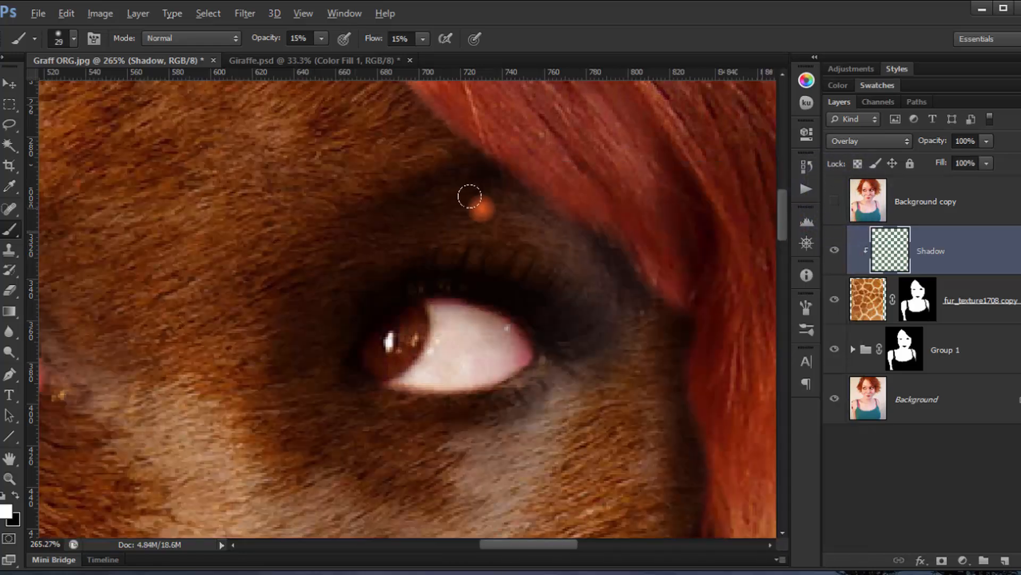
pyautogui.moveTo(335, 274); pyautogui.dragTo(317, 296)
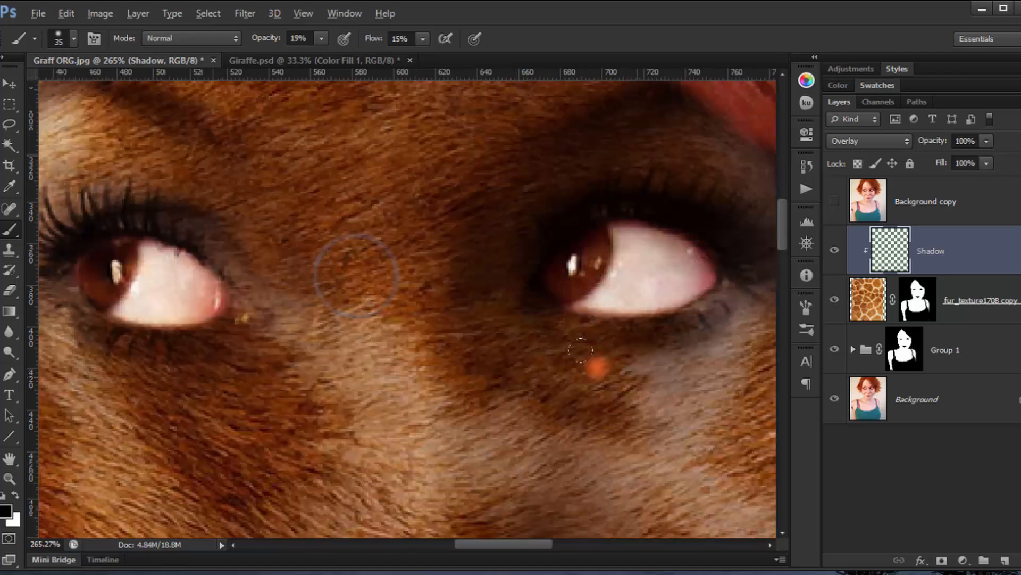
pyautogui.moveTo(581, 350)
pyautogui.mouseDown()
pyautogui.moveTo(602, 338)
pyautogui.moveTo(642, 348)
pyautogui.mouseUp()
pyautogui.moveTo(509, 328); pyautogui.dragTo(624, 350)
pyautogui.moveTo(438, 400); pyautogui.dragTo(173, 440)
pyautogui.moveTo(282, 412)
pyautogui.mouseDown()
pyautogui.moveTo(379, 413)
pyautogui.moveTo(438, 394)
pyautogui.mouseUp()
pyautogui.moveTo(403, 401)
pyautogui.mouseDown()
pyautogui.moveTo(458, 392)
pyautogui.moveTo(463, 369)
pyautogui.mouseUp()
pyautogui.moveTo(286, 383)
pyautogui.mouseDown()
pyautogui.moveTo(322, 392)
pyautogui.moveTo(455, 361)
pyautogui.moveTo(416, 381)
pyautogui.moveTo(328, 388)
pyautogui.mouseUp()
# Paint black shading along the inner socket, upper lid and outer corner of the same eye
pyautogui.moveTo(239, 366); pyautogui.dragTo(219, 310)
pyautogui.moveTo(228, 233)
pyautogui.mouseDown()
pyautogui.moveTo(247, 202)
pyautogui.moveTo(363, 175)
pyautogui.moveTo(413, 188)
pyautogui.mouseUp()
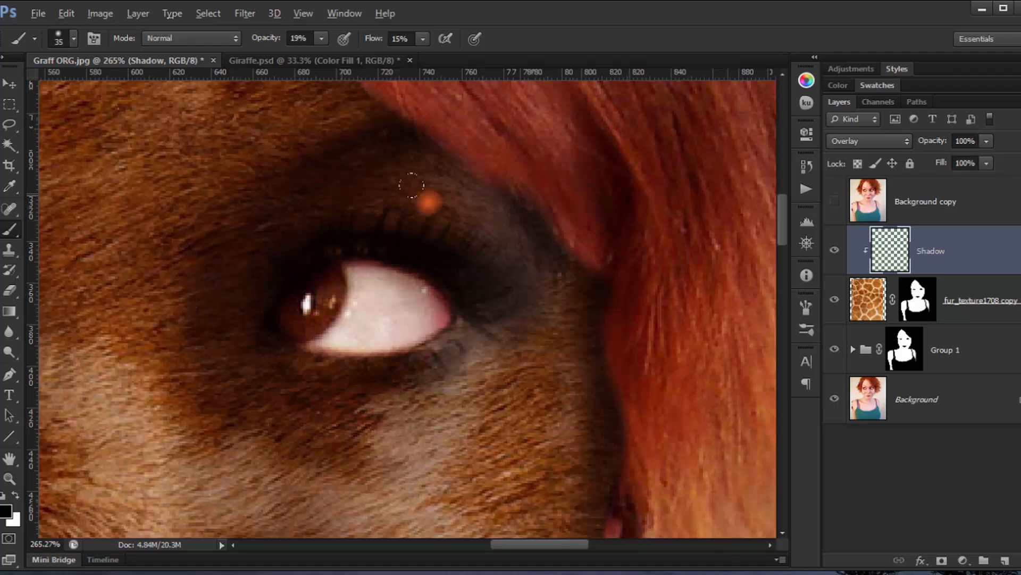
pyautogui.moveTo(261, 219)
pyautogui.mouseDown()
pyautogui.moveTo(214, 267)
pyautogui.moveTo(199, 336)
pyautogui.mouseUp()
pyautogui.moveTo(200, 343)
pyautogui.mouseDown()
pyautogui.moveTo(237, 341)
pyautogui.moveTo(444, 388)
pyautogui.moveTo(472, 320)
pyautogui.mouseUp()
pyautogui.moveTo(453, 333); pyautogui.dragTo(440, 356)
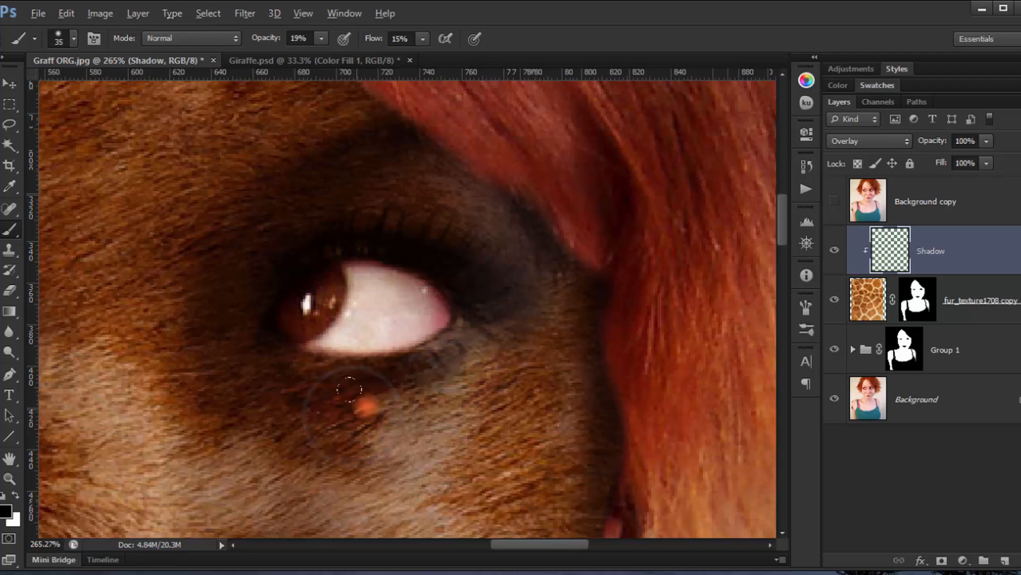
# Show the Background copy as reference and shade the lower and upper lids of the eye on the image's left with a 15 px brush
pyautogui.click(833, 199)
pyautogui.scroll(2, 308, 239)
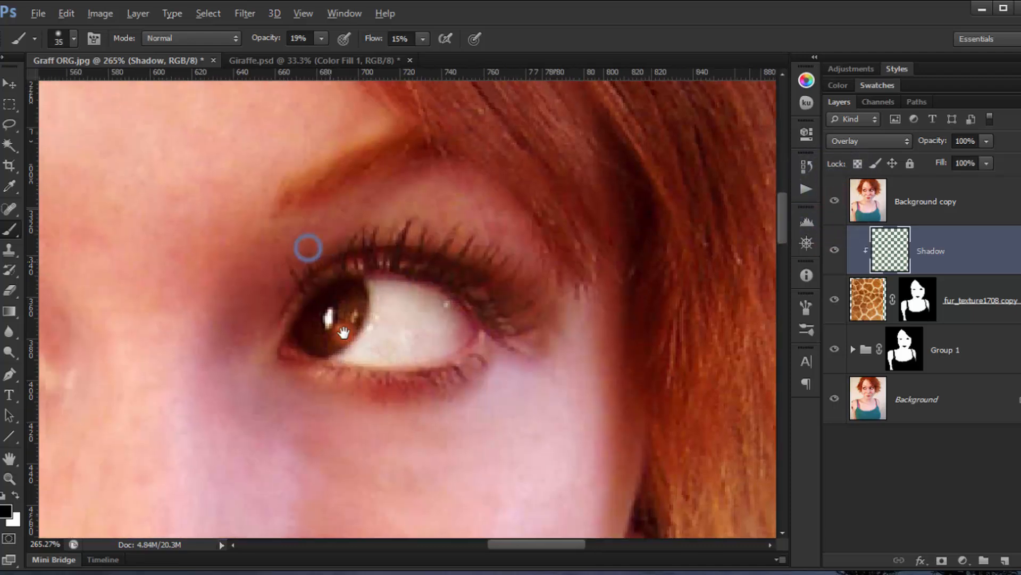
pyautogui.moveTo(164, 417); pyautogui.dragTo(592, 251)
pyautogui.moveTo(469, 305); pyautogui.dragTo(377, 318)
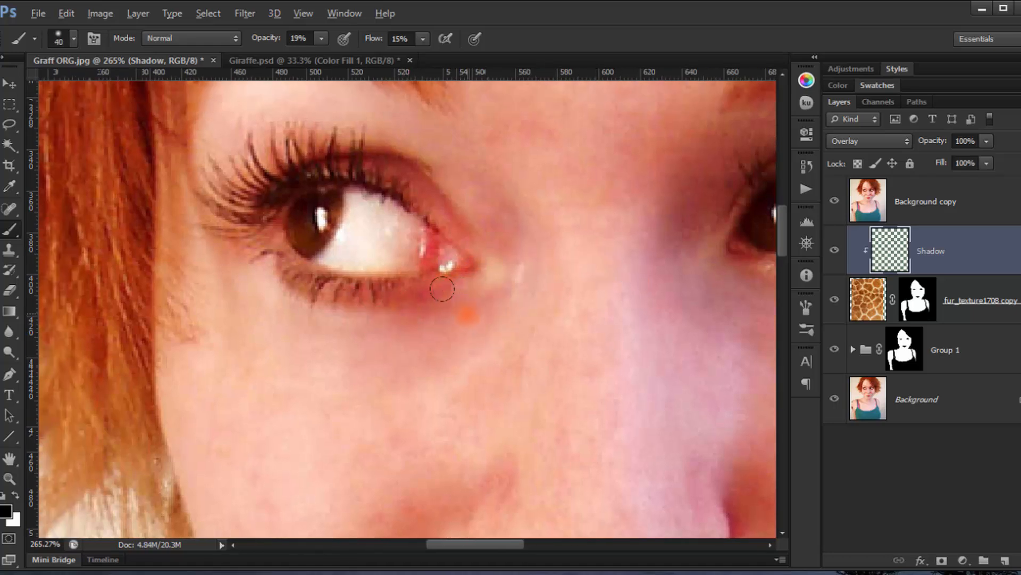
pyautogui.moveTo(451, 295); pyautogui.dragTo(401, 305)
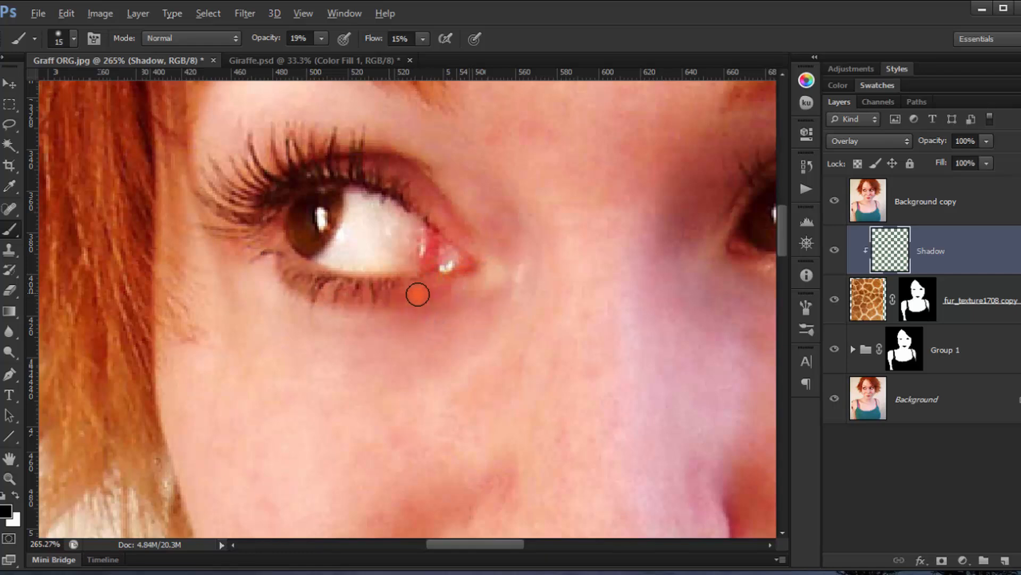
pyautogui.moveTo(405, 175); pyautogui.dragTo(427, 188)
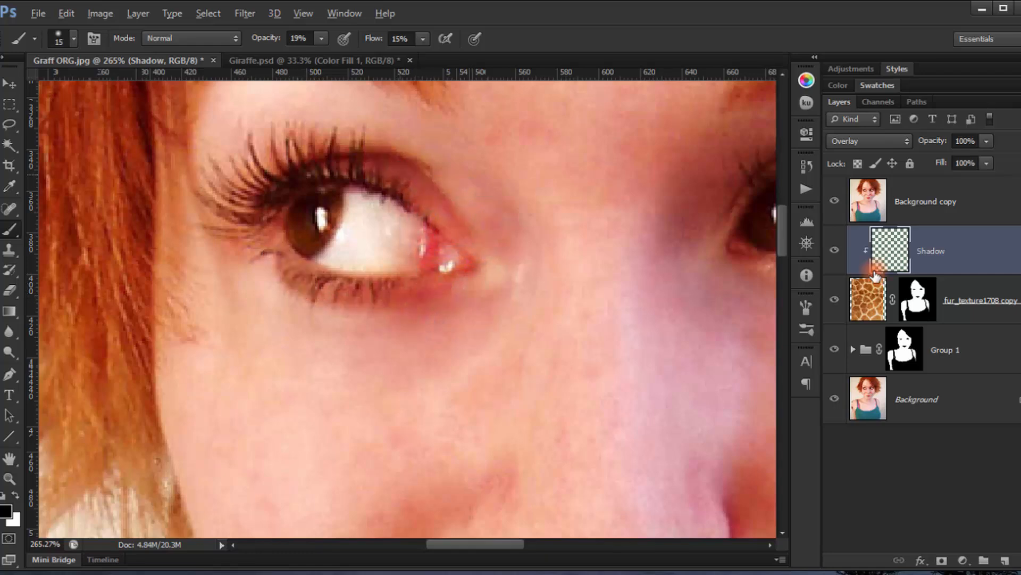
# Hide the Background copy and paint black shading over the upper lashes and below the eye on the image's left
pyautogui.click(834, 201)
pyautogui.moveTo(343, 135)
pyautogui.mouseDown()
pyautogui.moveTo(401, 173)
pyautogui.moveTo(344, 160)
pyautogui.mouseUp()
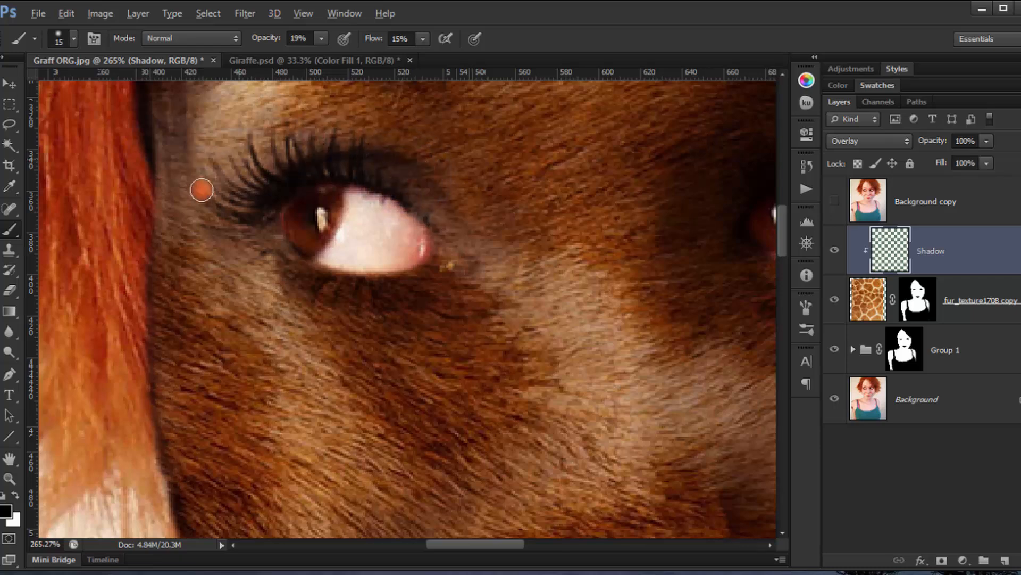
pyautogui.moveTo(260, 219)
pyautogui.mouseDown()
pyautogui.moveTo(283, 254)
pyautogui.moveTo(274, 259)
pyautogui.moveTo(357, 302)
pyautogui.moveTo(433, 278)
pyautogui.moveTo(385, 302)
pyautogui.mouseUp()
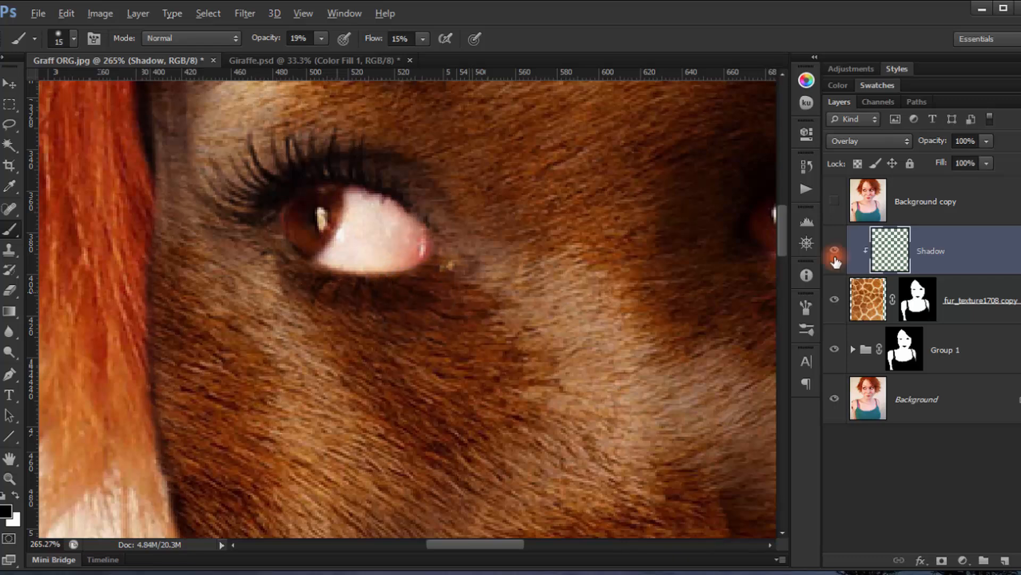
# Check against the Background copy, hide it again, and darken the inner corner of the eye on the image's left
pyautogui.click(835, 201)
pyautogui.click(834, 201)
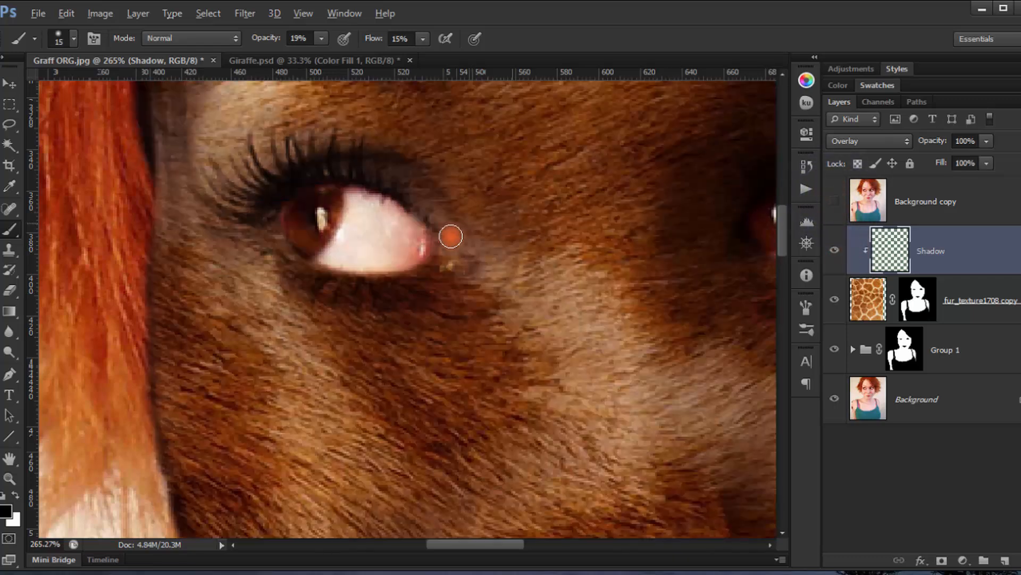
pyautogui.moveTo(419, 194); pyautogui.dragTo(452, 231)
pyautogui.moveTo(431, 186)
pyautogui.mouseDown()
pyautogui.moveTo(456, 224)
pyautogui.moveTo(436, 216)
pyautogui.mouseUp()
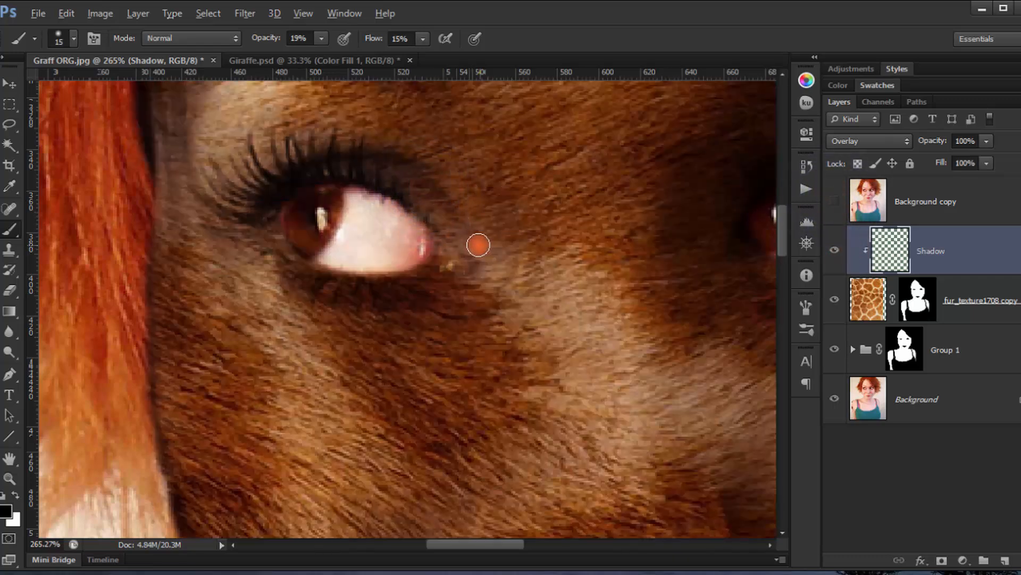
# Check the nose against the Background copy, hide it again, and paint black shading in the nostril on the image's right
pyautogui.scroll(-1, 475, 250)
pyautogui.scroll(-5, 476, 248)
pyautogui.scroll(2, 554, 326)
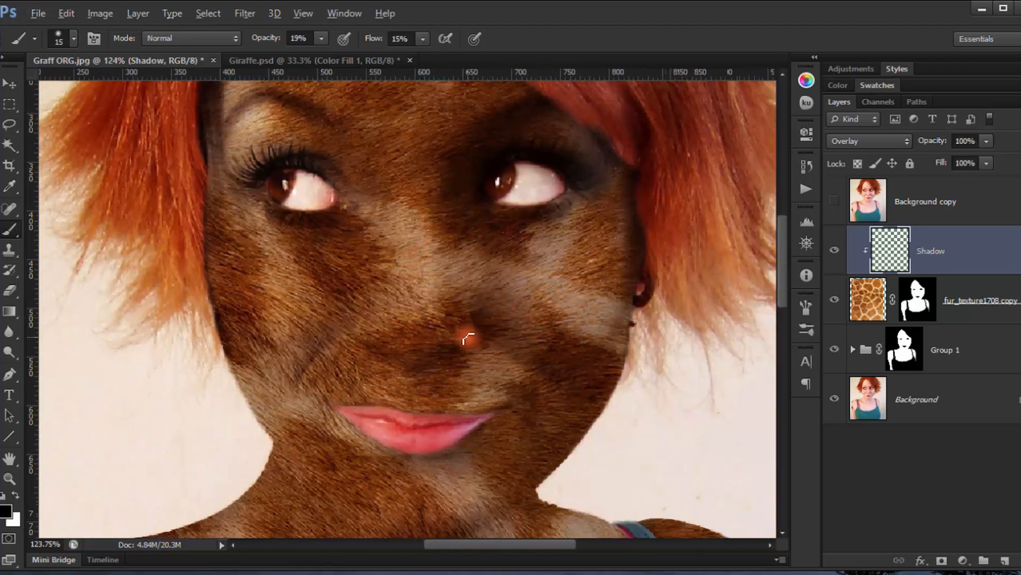
pyautogui.scroll(4, 467, 335)
pyautogui.scroll(2, 468, 354)
pyautogui.click(835, 201)
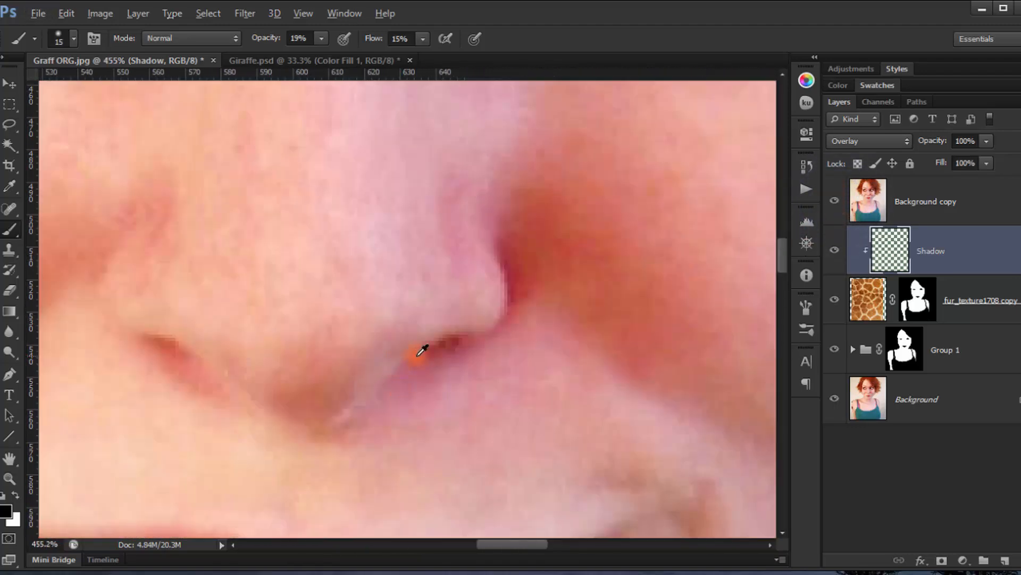
pyautogui.scroll(2, 426, 335)
pyautogui.click(834, 201)
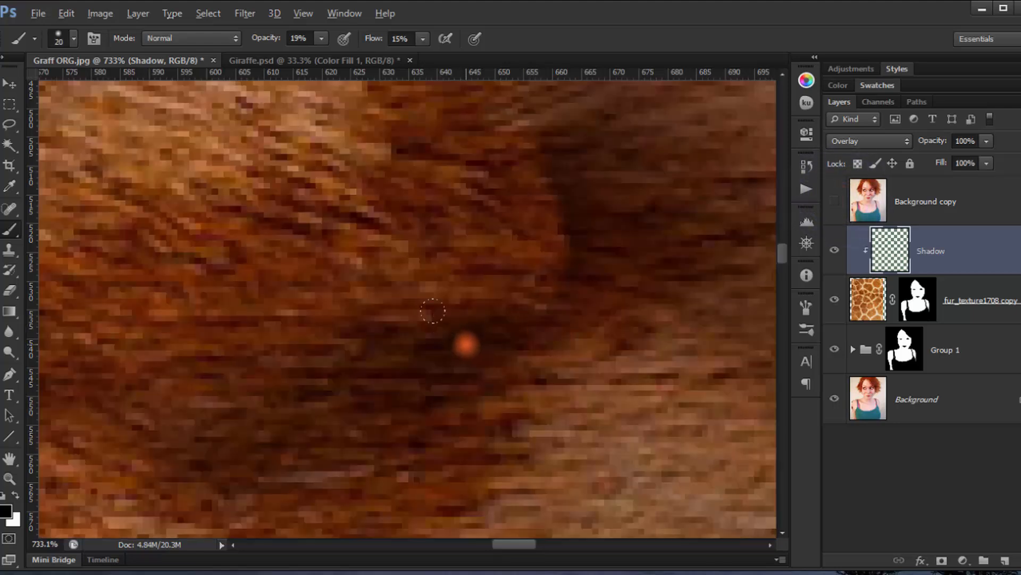
pyautogui.moveTo(465, 340)
pyautogui.mouseDown()
pyautogui.moveTo(412, 368)
pyautogui.moveTo(442, 339)
pyautogui.moveTo(414, 360)
pyautogui.moveTo(432, 341)
pyautogui.moveTo(353, 387)
pyautogui.moveTo(433, 331)
pyautogui.moveTo(453, 334)
pyautogui.moveTo(369, 398)
pyautogui.moveTo(492, 333)
pyautogui.moveTo(384, 381)
pyautogui.mouseUp()
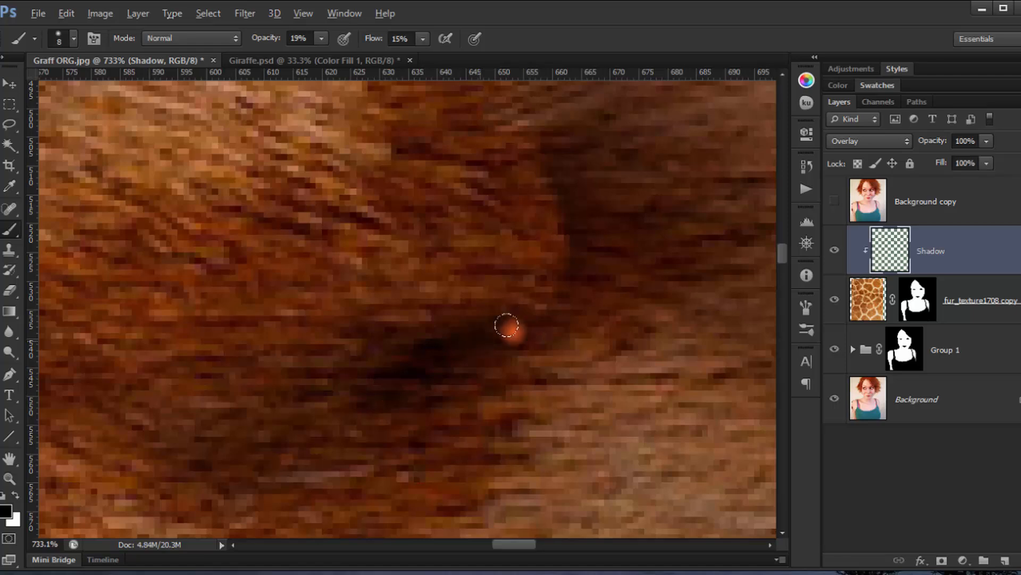
# Paint black shading along the crease around the nostril wing on the image's right with an 8 px brush
pyautogui.moveTo(572, 253); pyautogui.dragTo(566, 285)
pyautogui.moveTo(552, 177)
pyautogui.mouseDown()
pyautogui.moveTo(553, 140)
pyautogui.moveTo(583, 229)
pyautogui.moveTo(561, 285)
pyautogui.mouseUp()
pyautogui.moveTo(470, 332)
pyautogui.mouseDown()
pyautogui.moveTo(511, 316)
pyautogui.moveTo(500, 306)
pyautogui.moveTo(549, 278)
pyautogui.mouseUp()
pyautogui.moveTo(571, 221); pyautogui.dragTo(553, 166)
pyautogui.moveTo(534, 120)
pyautogui.mouseDown()
pyautogui.moveTo(584, 253)
pyautogui.moveTo(567, 305)
pyautogui.moveTo(438, 347)
pyautogui.moveTo(333, 398)
pyautogui.moveTo(458, 341)
pyautogui.moveTo(429, 361)
pyautogui.mouseUp()
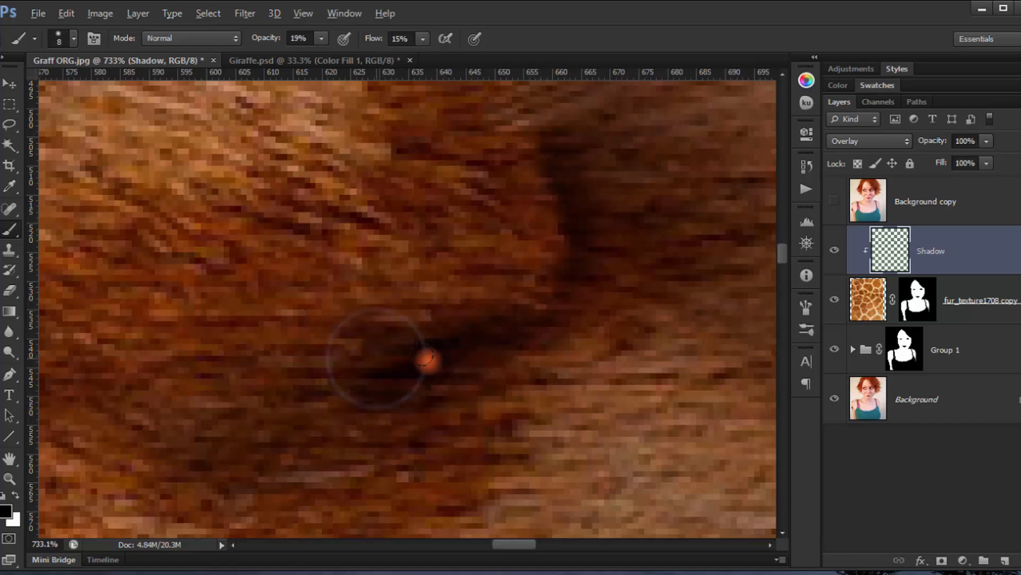
# Darken the nostril on the image's left and its edge toward the nose tip with the 8 px brush
pyautogui.moveTo(73, 368); pyautogui.dragTo(488, 328)
pyautogui.moveTo(354, 282)
pyautogui.mouseDown()
pyautogui.moveTo(443, 340)
pyautogui.moveTo(356, 275)
pyautogui.mouseUp()
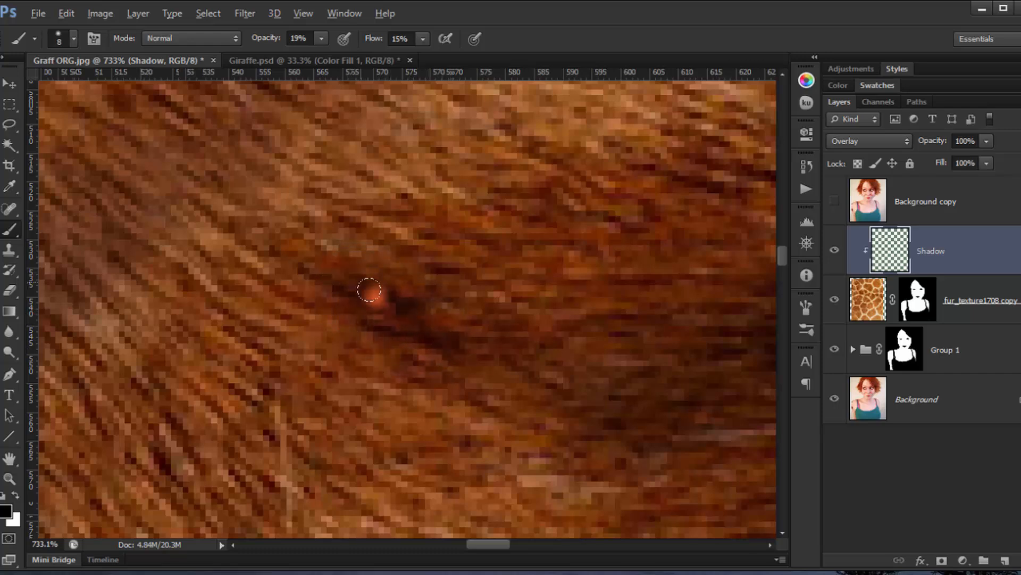
pyautogui.moveTo(416, 325); pyautogui.dragTo(374, 294)
pyautogui.moveTo(372, 289); pyautogui.dragTo(342, 264)
pyautogui.moveTo(461, 336); pyautogui.dragTo(606, 427)
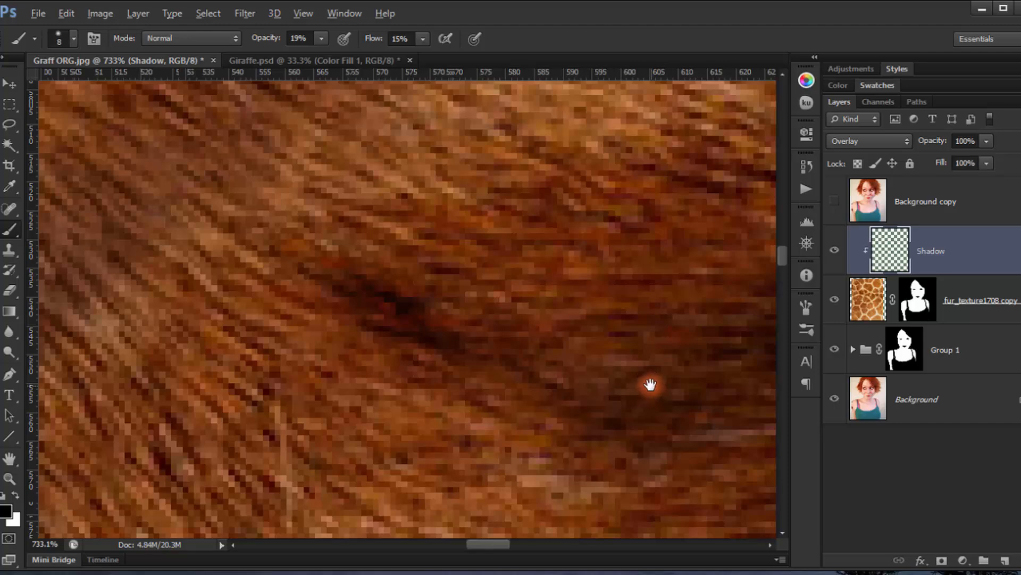
# Try several larger brush sizes and a harder brush tip over the nostril on the image's left
pyautogui.scroll(-3, 650, 384)
pyautogui.scroll(-5, 643, 376)
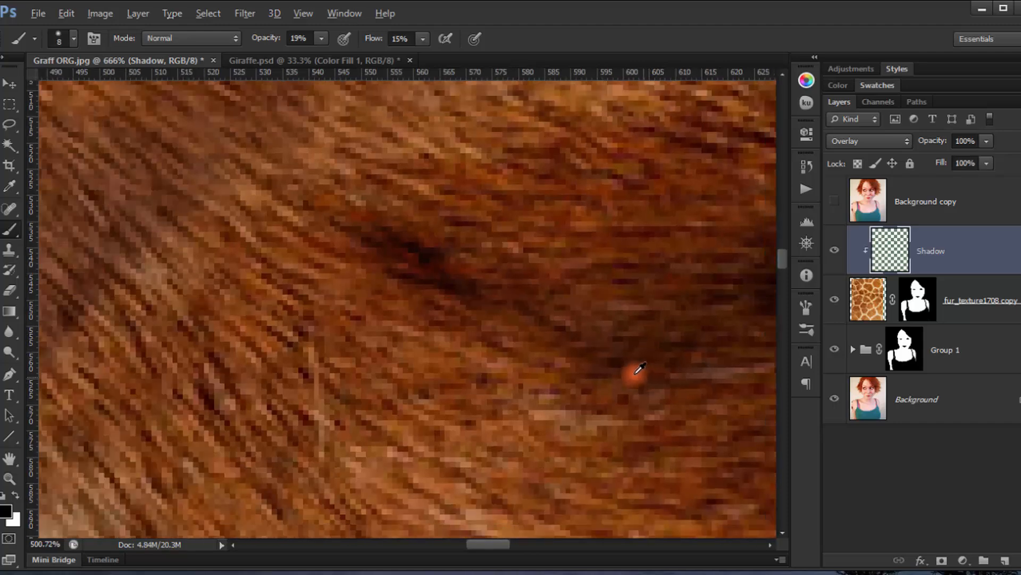
pyautogui.moveTo(668, 339); pyautogui.dragTo(433, 356)
pyautogui.rightClick(479, 346)
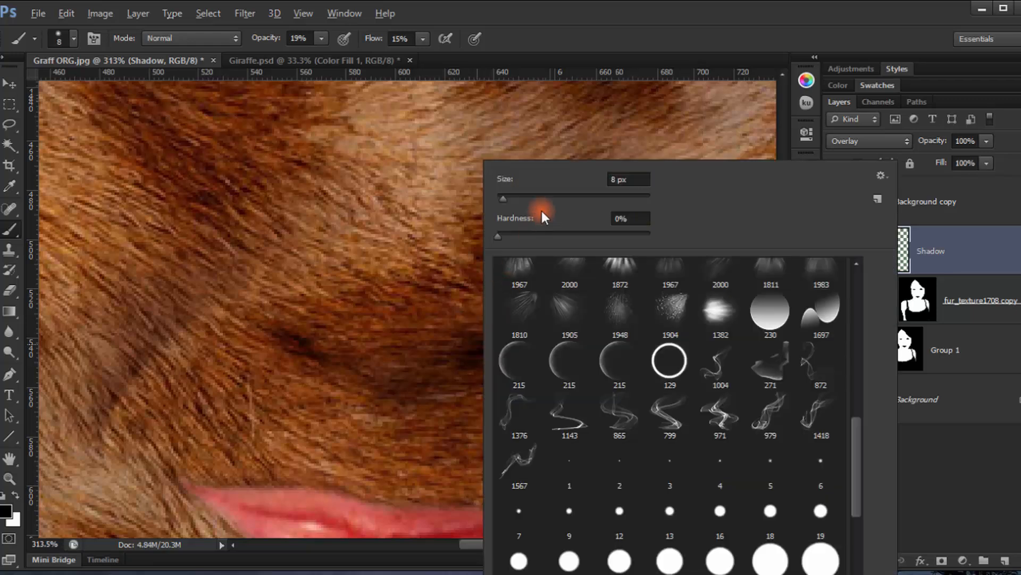
pyautogui.click(526, 199)
pyautogui.click(379, 344)
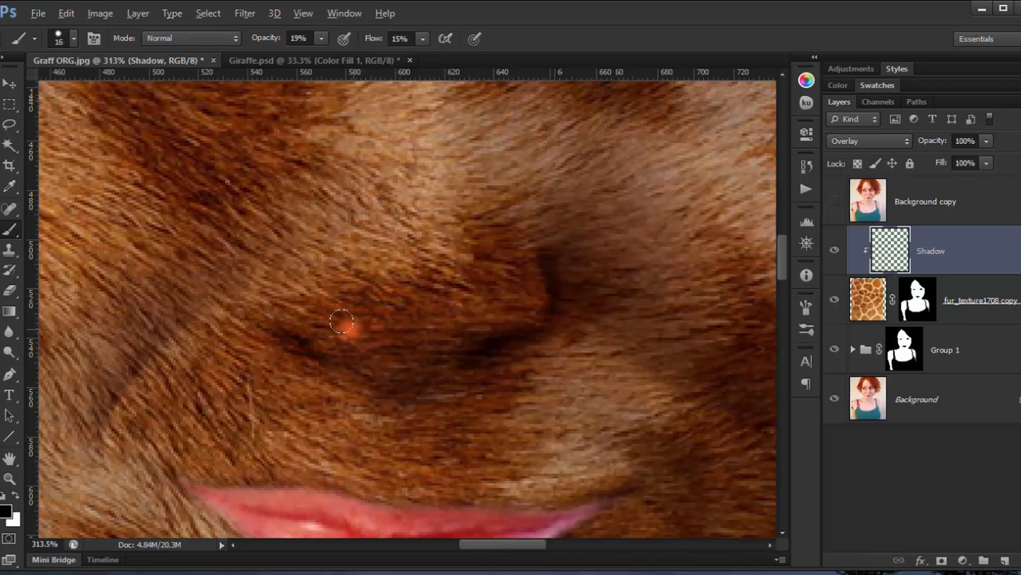
pyautogui.keyDown('alt'); pyautogui.rightClick(322, 341); pyautogui.keyUp('alt')
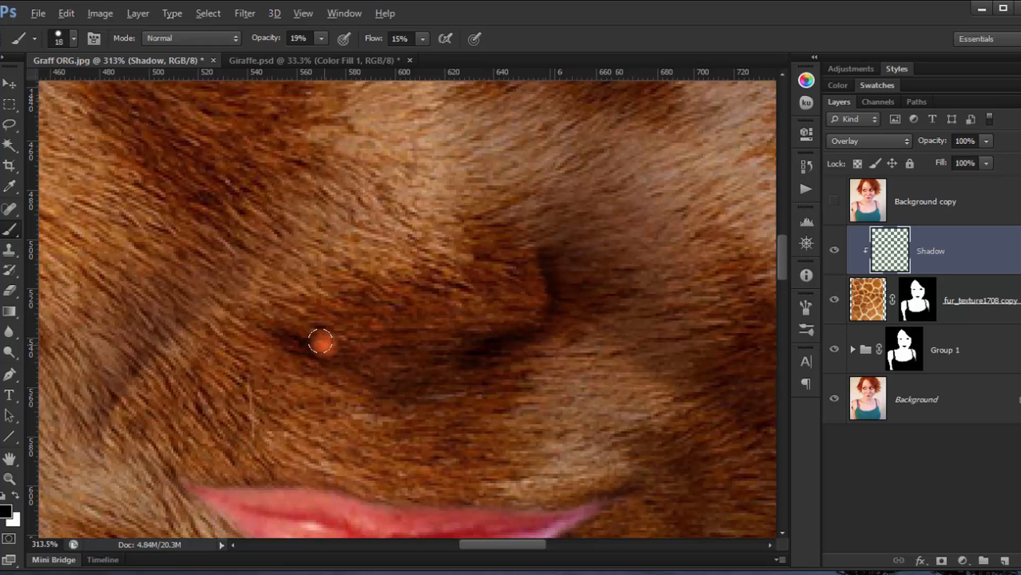
pyautogui.rightClick(337, 333)
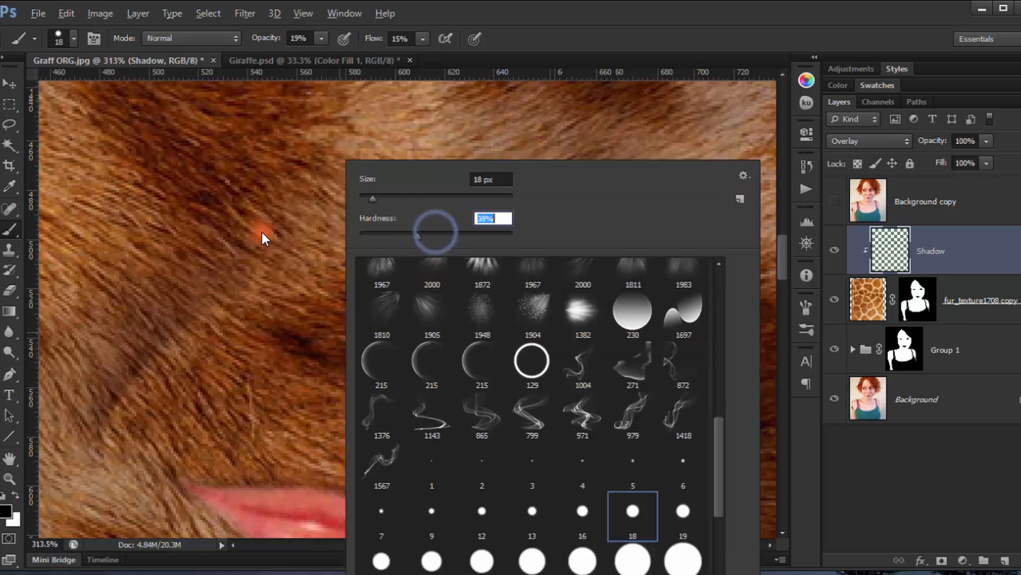
pyautogui.click(612, 44)
pyautogui.click(392, 345)
pyautogui.keyDown('alt'); pyautogui.rightClick(352, 373); pyautogui.keyUp('alt')
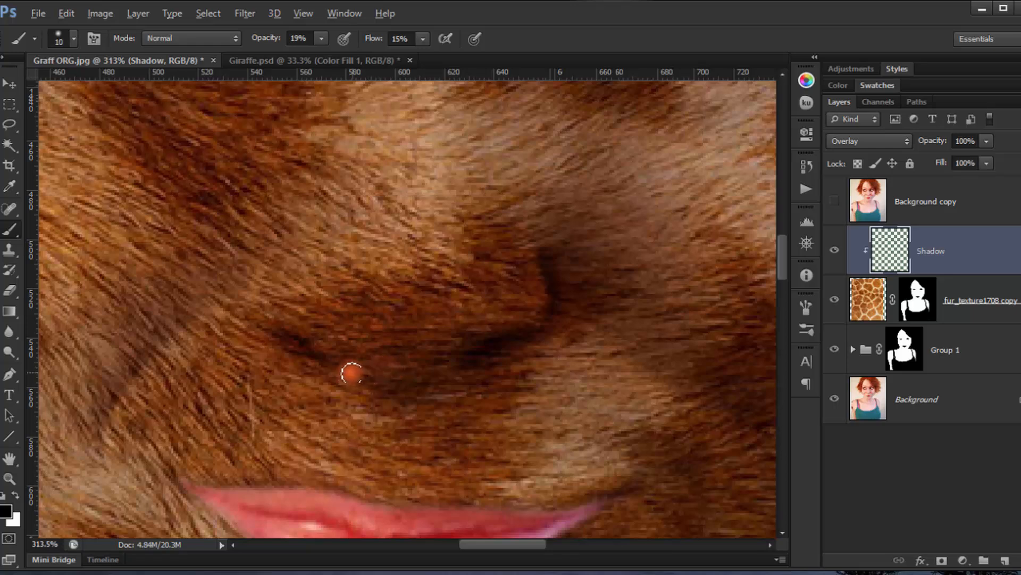
pyautogui.keyDown('alt'); pyautogui.rightClick(319, 340); pyautogui.keyUp('alt')
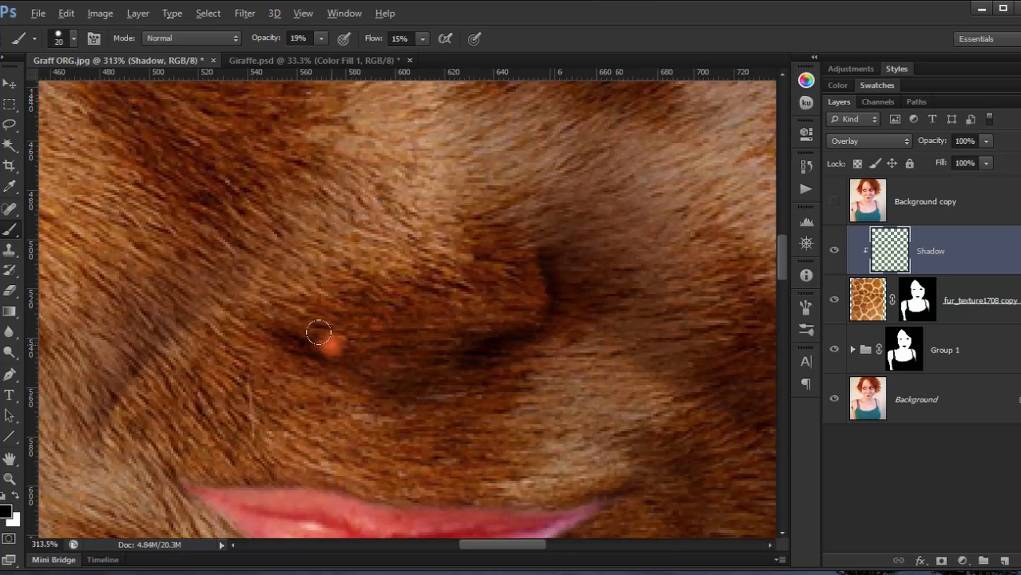
# Choose a different brush preset, enlarge it to 30 px, and paint black shading beneath the nose tip
pyautogui.rightClick(319, 333)
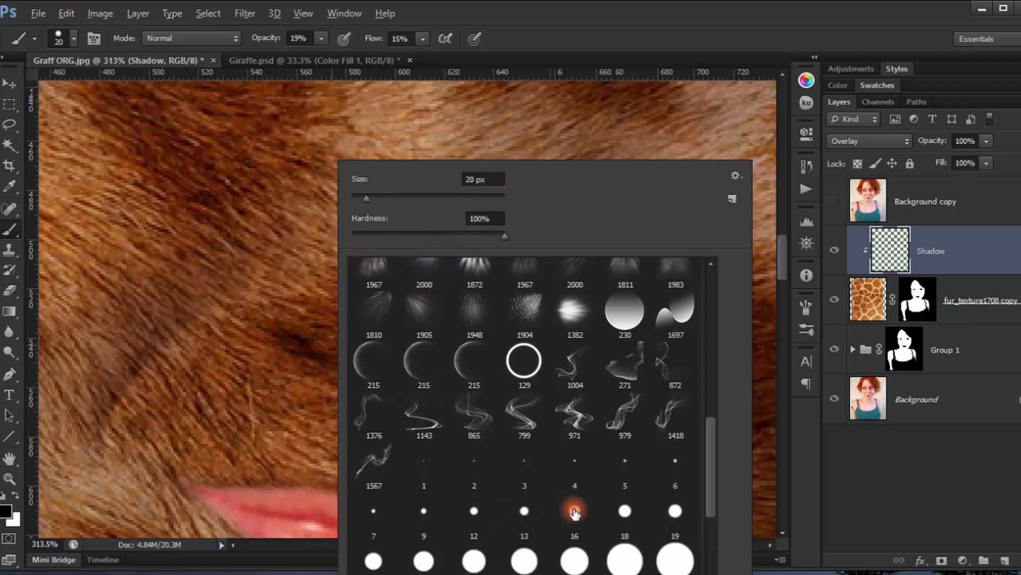
pyautogui.scroll(-5, 574, 512)
pyautogui.click(577, 468)
pyautogui.click(593, 40)
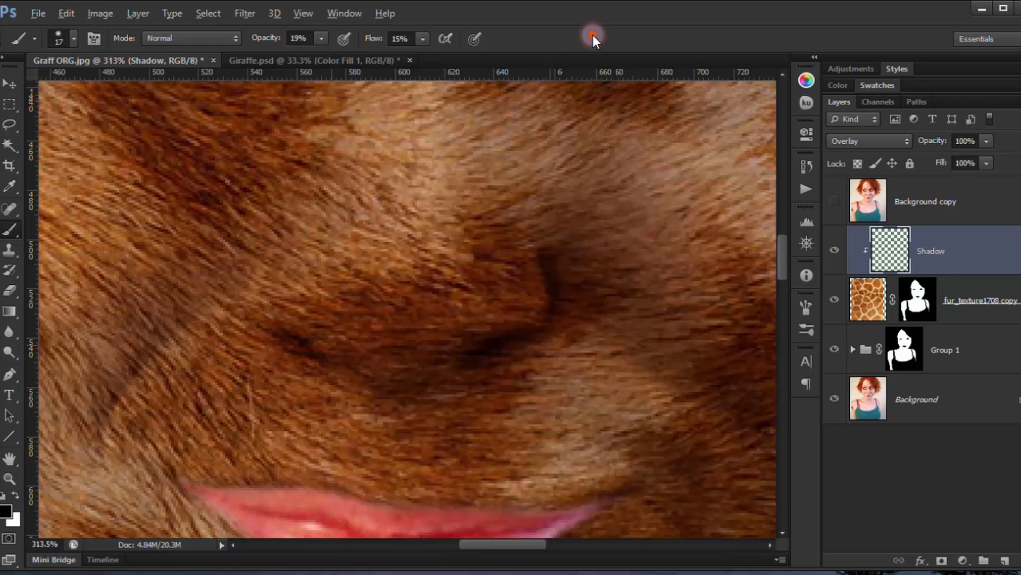
pyautogui.click(391, 362)
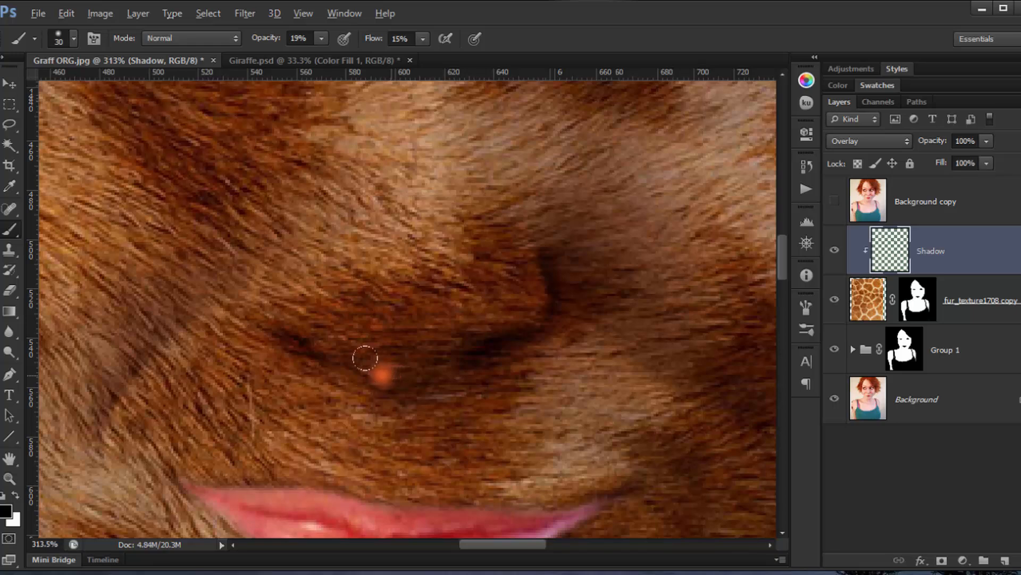
pyautogui.moveTo(365, 358)
pyautogui.mouseDown()
pyautogui.moveTo(318, 341)
pyautogui.moveTo(376, 346)
pyautogui.moveTo(403, 310)
pyautogui.moveTo(346, 319)
pyautogui.moveTo(355, 313)
pyautogui.moveTo(334, 300)
pyautogui.moveTo(384, 370)
pyautogui.moveTo(370, 383)
pyautogui.moveTo(382, 377)
pyautogui.moveTo(341, 366)
pyautogui.moveTo(390, 380)
pyautogui.moveTo(269, 406)
pyautogui.moveTo(362, 422)
pyautogui.moveTo(433, 410)
pyautogui.mouseUp()
# Study the nose and cheek on the Background copy, hide it, and shade the cheek fold on the image's right with a 40 px brush
pyautogui.click(835, 200)
pyautogui.click(416, 312)
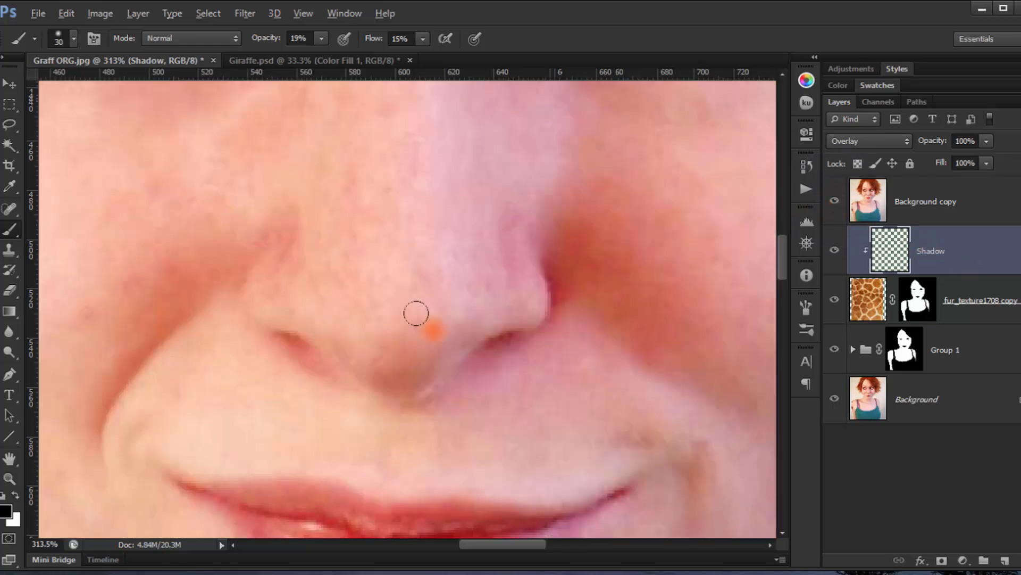
pyautogui.moveTo(416, 313); pyautogui.dragTo(363, 354)
pyautogui.moveTo(399, 325)
pyautogui.mouseDown()
pyautogui.moveTo(399, 364)
pyautogui.moveTo(414, 330)
pyautogui.moveTo(468, 296)
pyautogui.mouseUp()
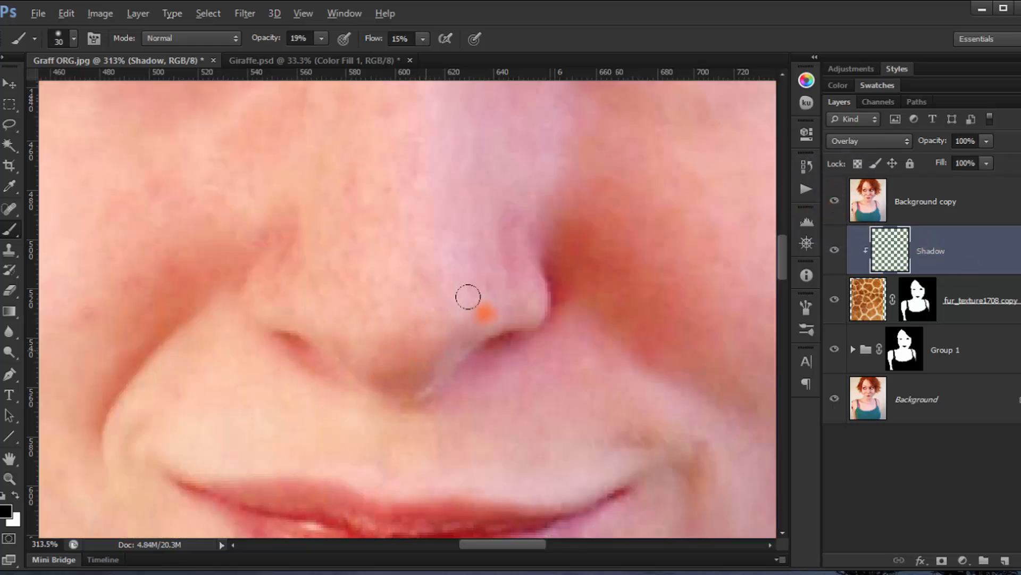
pyautogui.moveTo(511, 207)
pyautogui.mouseDown()
pyautogui.moveTo(500, 232)
pyautogui.moveTo(501, 160)
pyautogui.moveTo(573, 264)
pyautogui.mouseUp()
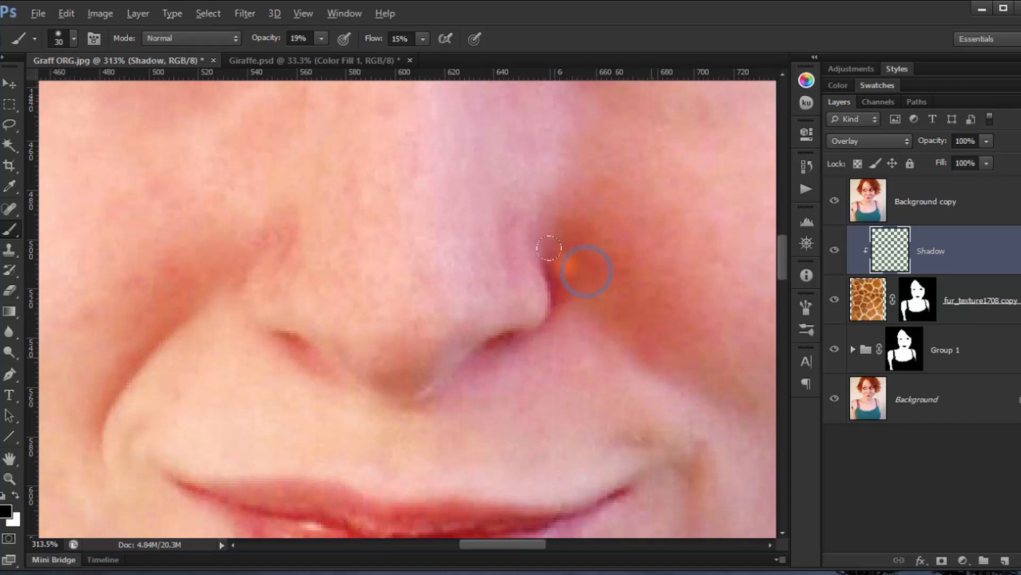
pyautogui.moveTo(643, 342); pyautogui.dragTo(521, 356)
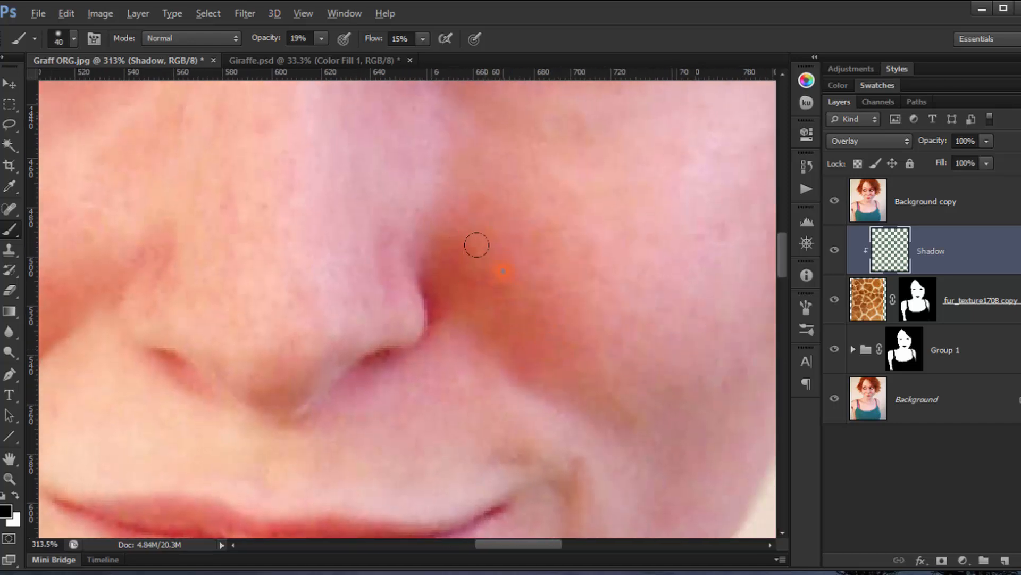
pyautogui.click(834, 201)
pyautogui.moveTo(497, 283); pyautogui.dragTo(539, 328)
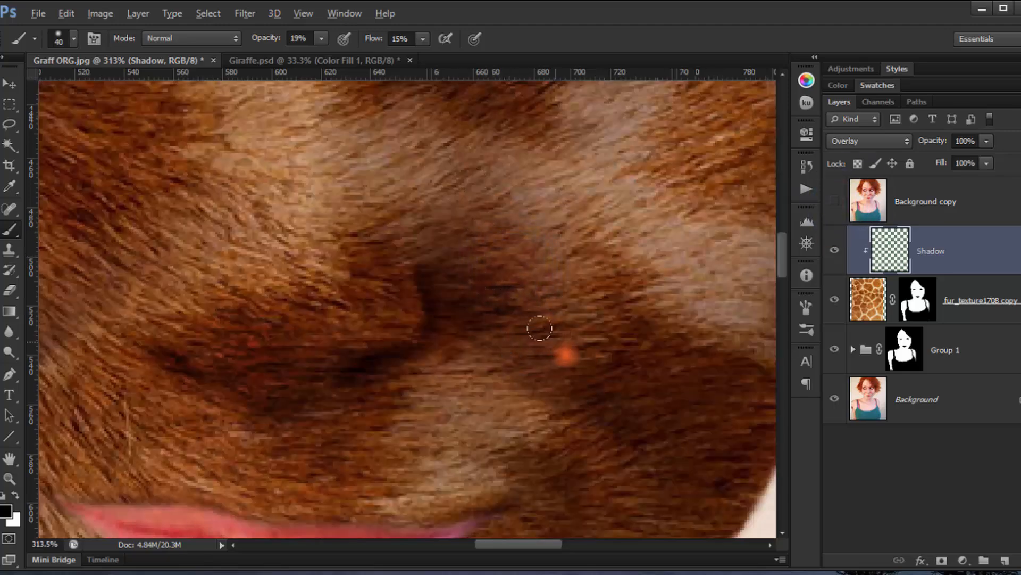
# Paint black shading along the smile fold and cheek on the image's left with the 40 px brush
pyautogui.scroll(-7, 418, 358)
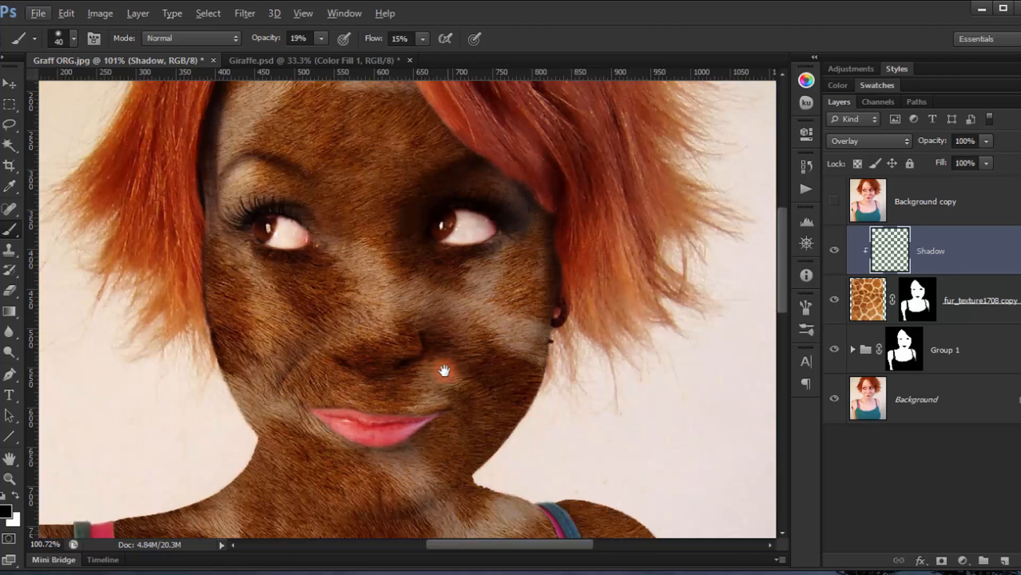
pyautogui.moveTo(444, 378); pyautogui.dragTo(531, 375)
pyautogui.scroll(3, 520, 371)
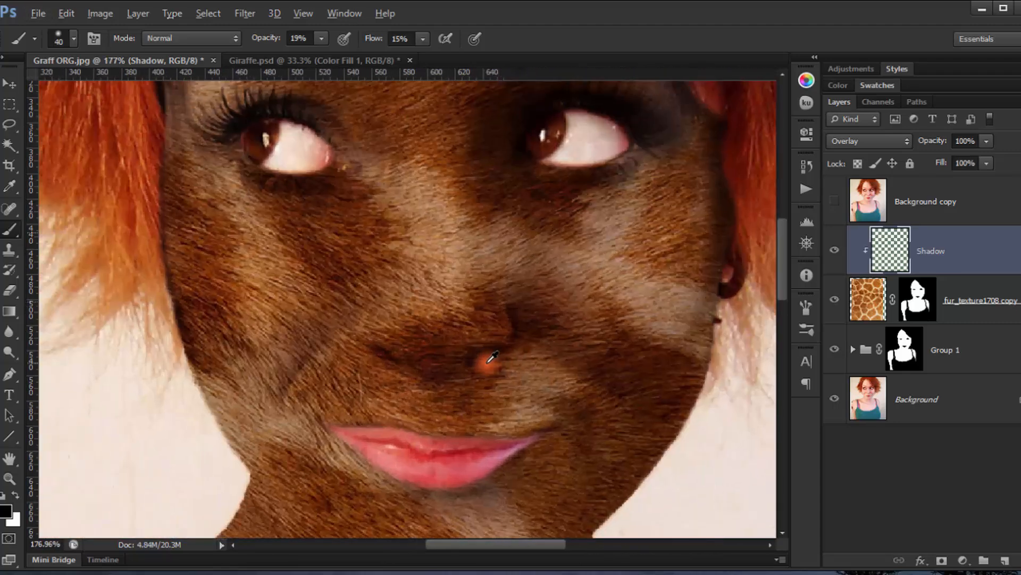
pyautogui.moveTo(429, 379); pyautogui.dragTo(446, 375)
pyautogui.click(429, 377)
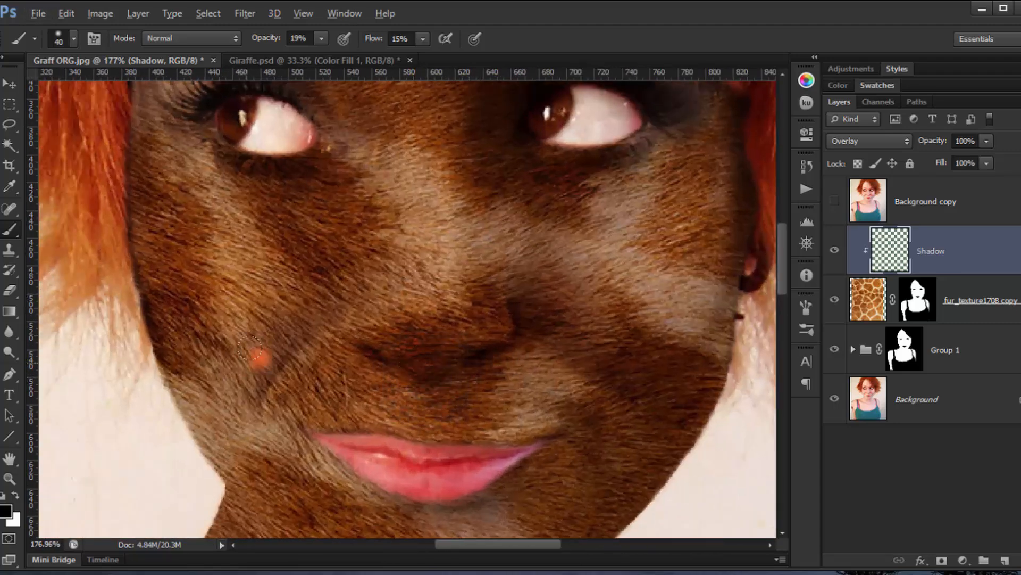
pyautogui.moveTo(299, 322)
pyautogui.mouseDown()
pyautogui.moveTo(316, 302)
pyautogui.moveTo(252, 337)
pyautogui.moveTo(244, 363)
pyautogui.mouseUp()
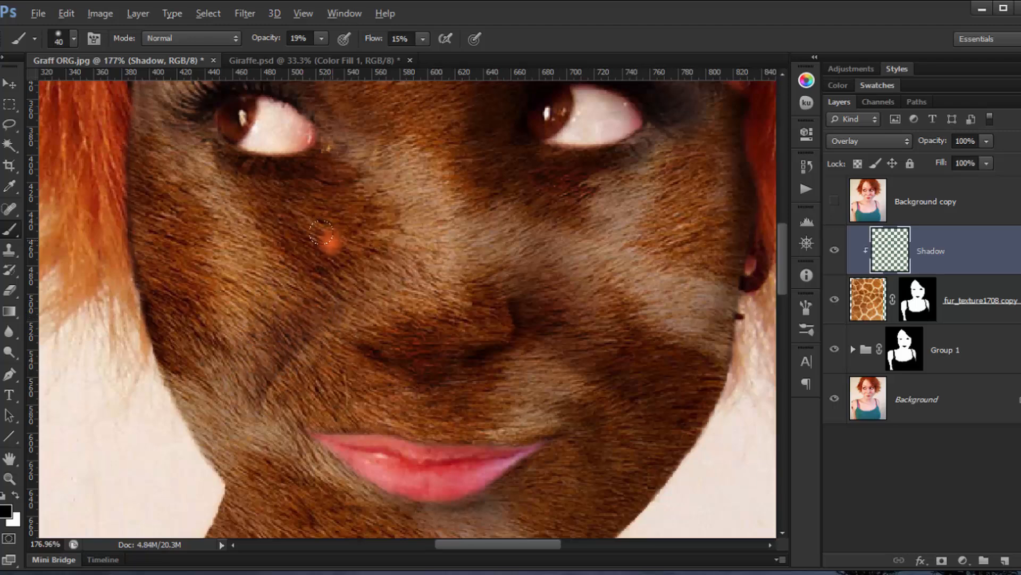
pyautogui.moveTo(314, 220); pyautogui.dragTo(314, 266)
pyautogui.moveTo(296, 310)
pyautogui.mouseDown()
pyautogui.moveTo(253, 371)
pyautogui.moveTo(261, 367)
pyautogui.mouseUp()
# Review the shading on the face and neck by comparing the image with the Shadow layer hidden and shown
pyautogui.moveTo(430, 391); pyautogui.dragTo(368, 275)
pyautogui.moveTo(400, 343); pyautogui.dragTo(507, 106)
pyautogui.moveTo(535, 287); pyautogui.dragTo(415, 459)
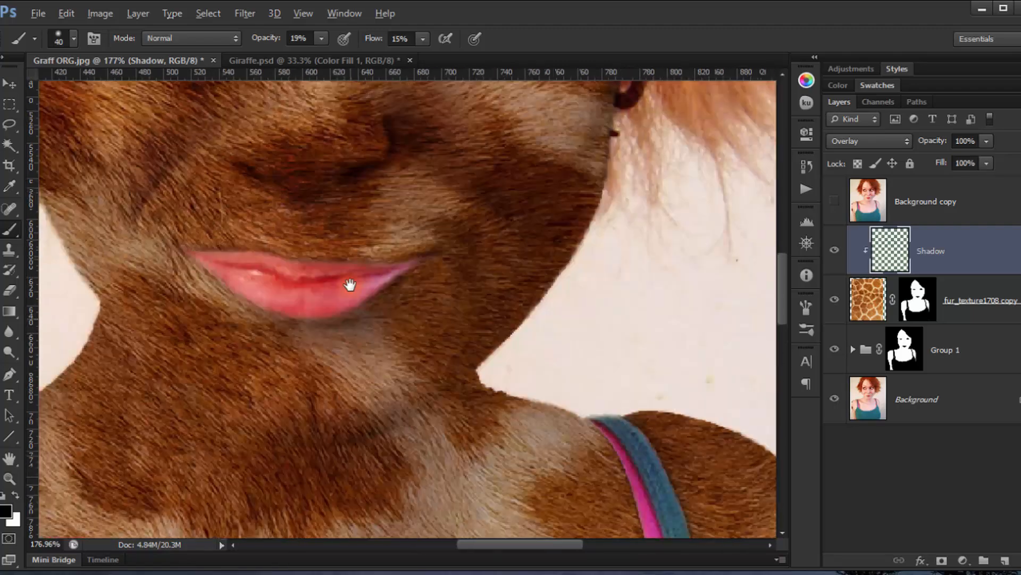
pyautogui.moveTo(349, 282)
pyautogui.mouseDown()
pyautogui.moveTo(249, 469)
pyautogui.moveTo(333, 469)
pyautogui.mouseUp()
pyautogui.moveTo(352, 324); pyautogui.dragTo(328, 405)
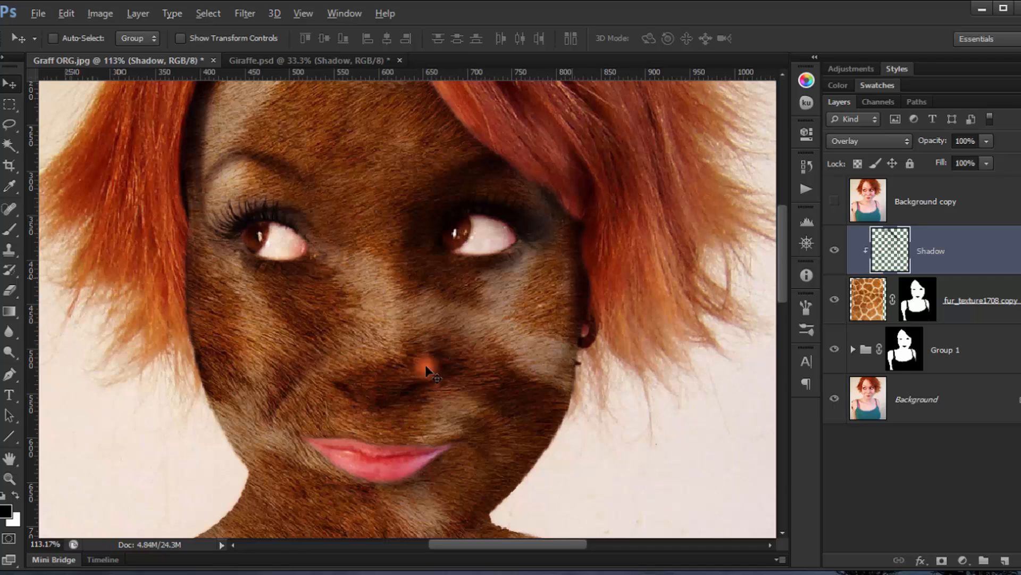
pyautogui.moveTo(410, 375); pyautogui.dragTo(498, 270)
pyautogui.click(835, 249)
pyautogui.click(835, 249)
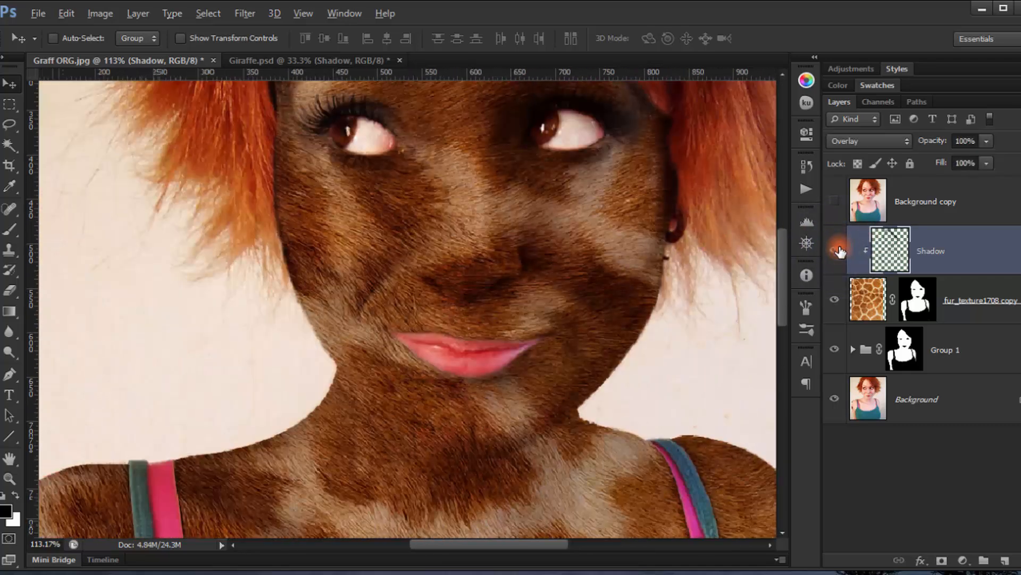
pyautogui.click(835, 249)
pyautogui.click(836, 250)
pyautogui.click(839, 250)
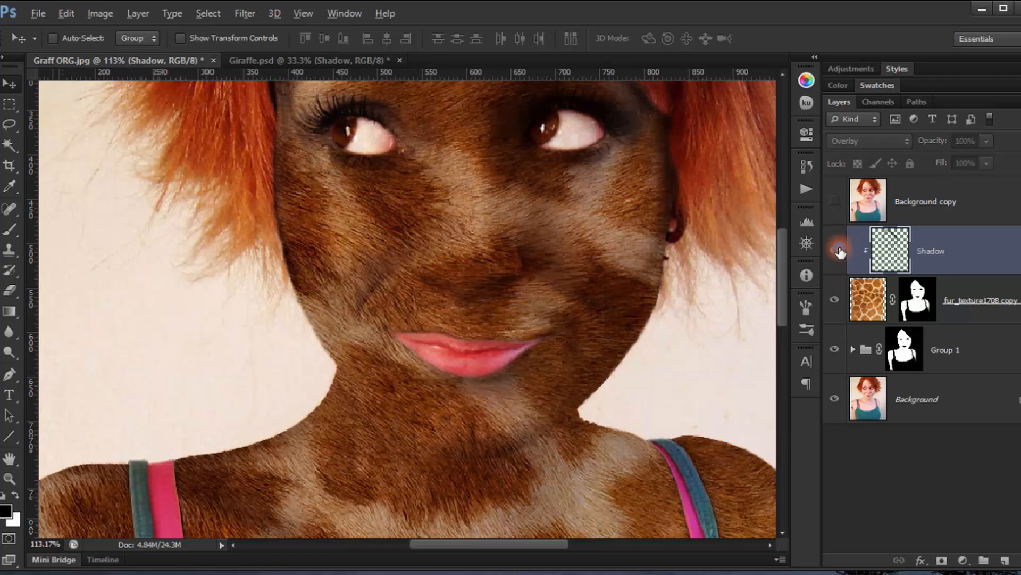
pyautogui.click(839, 250)
pyautogui.moveTo(343, 334); pyautogui.dragTo(381, 333)
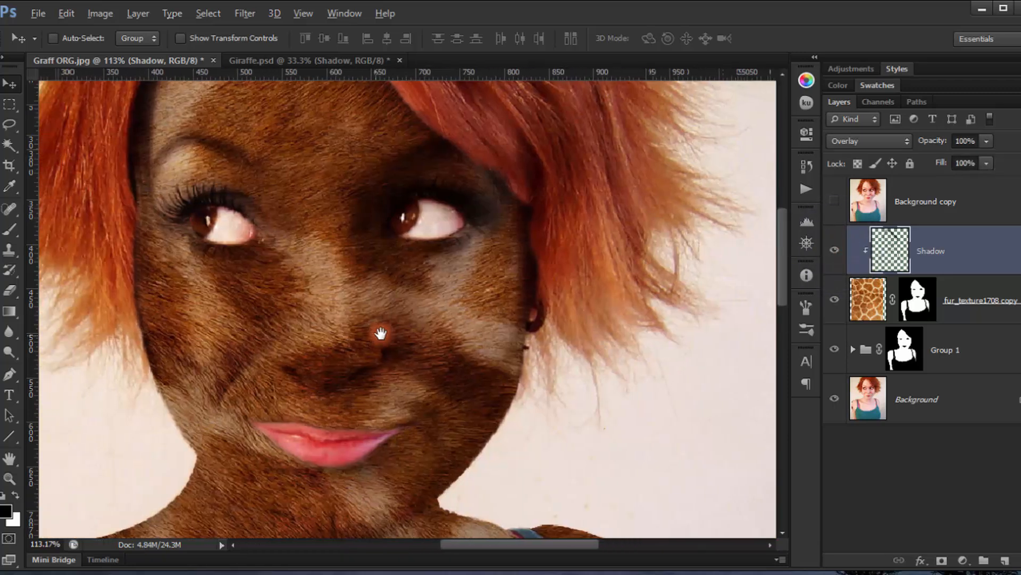
pyautogui.moveTo(324, 305); pyautogui.dragTo(383, 307)
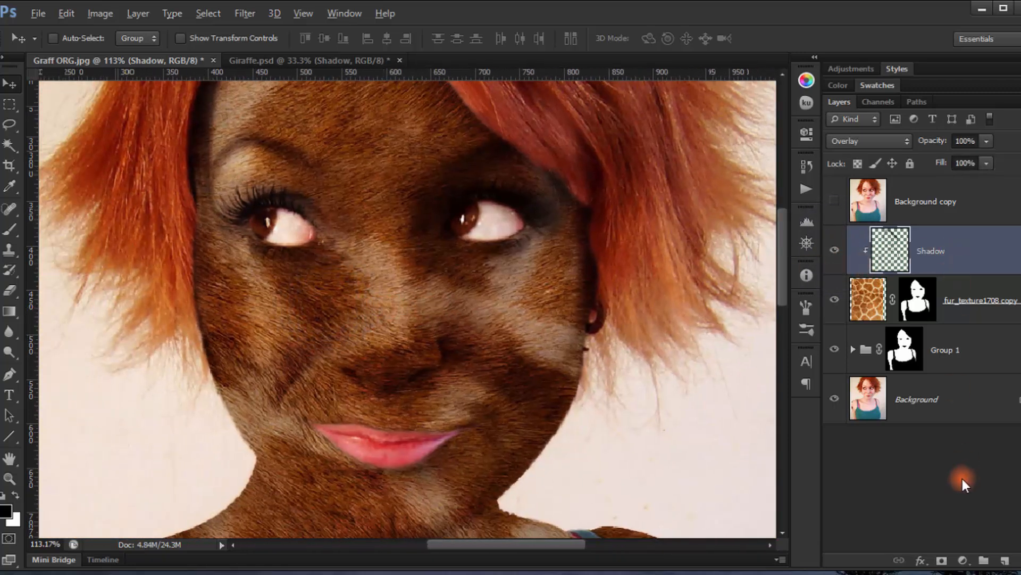
# Add a Curves adjustment layer above the Shadow layer and set its blend mode to Multiply
pyautogui.click(963, 561)
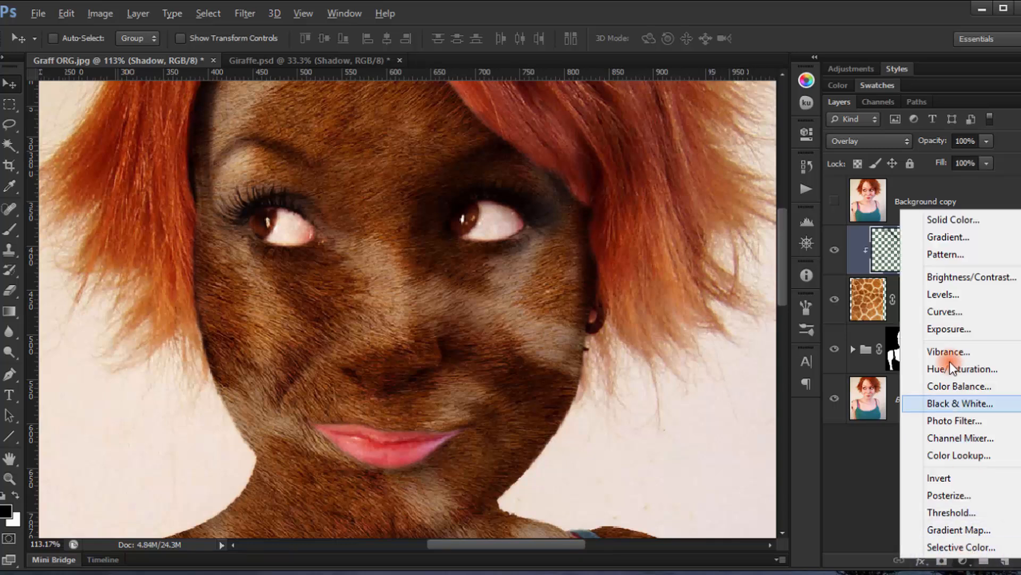
pyautogui.click(929, 311)
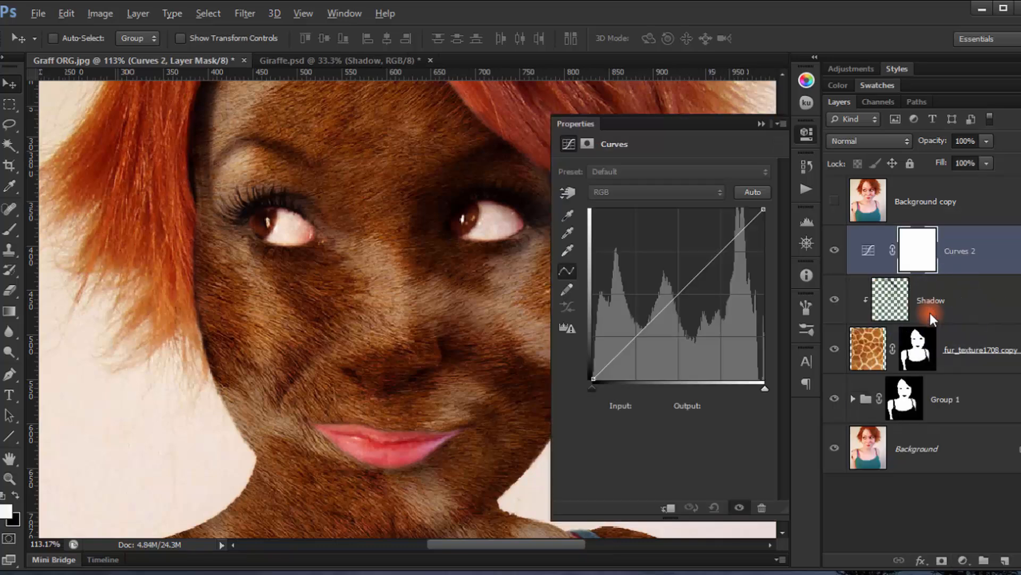
pyautogui.click(877, 143)
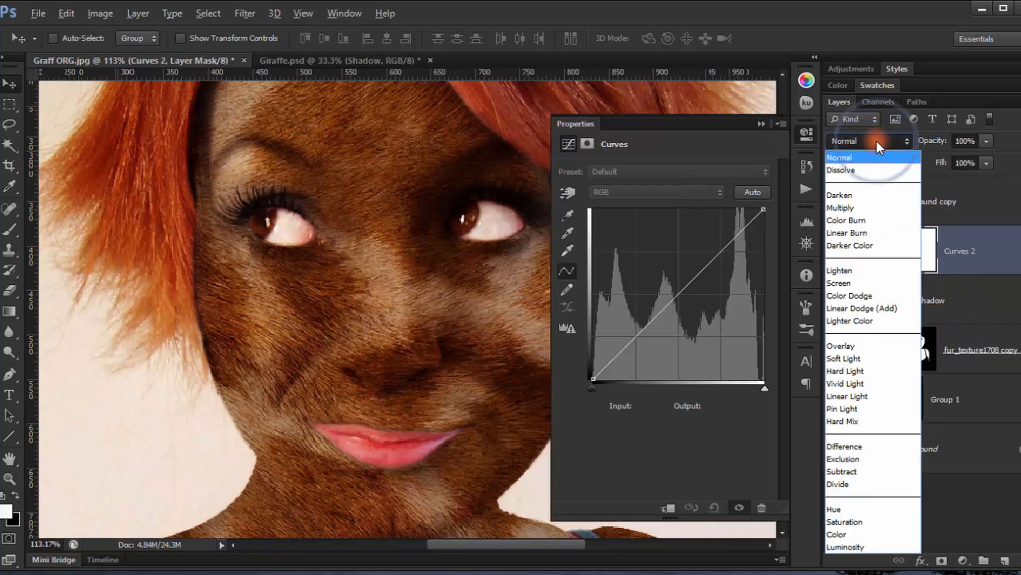
pyautogui.click(865, 201)
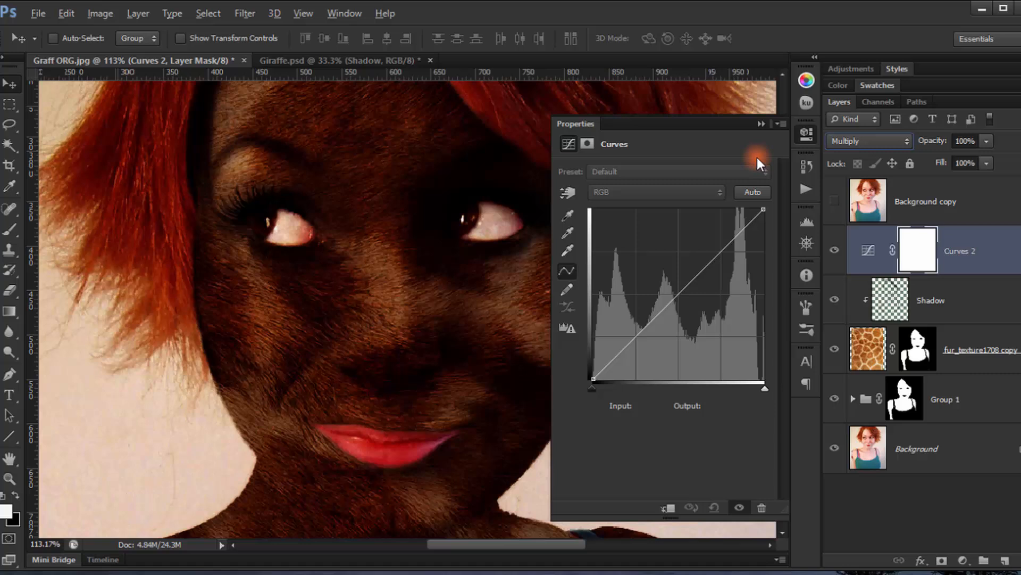
pyautogui.click(760, 122)
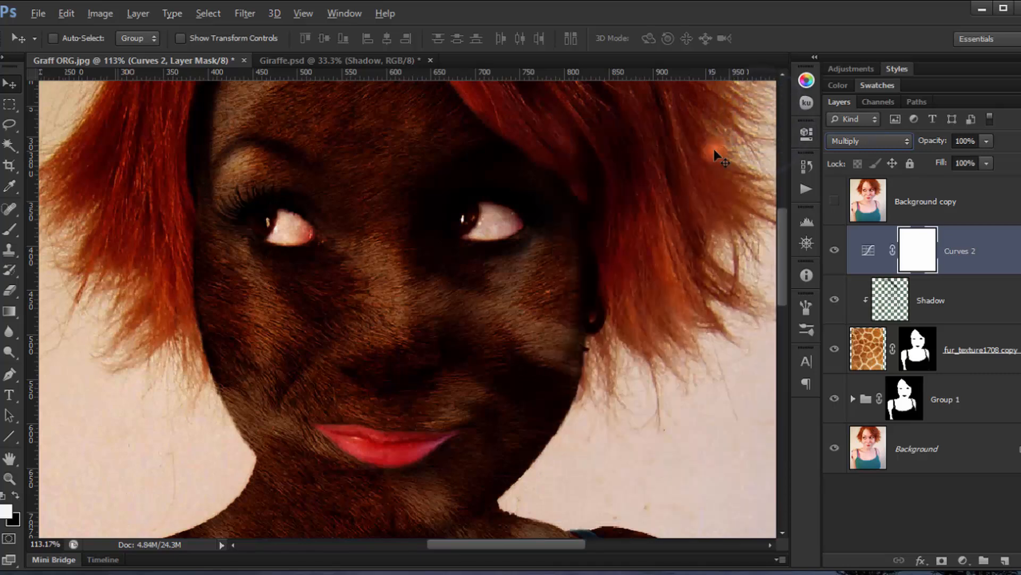
# Rename the Multiply Curves layer as Burn and invert its mask to black
pyautogui.doubleClick(964, 252)
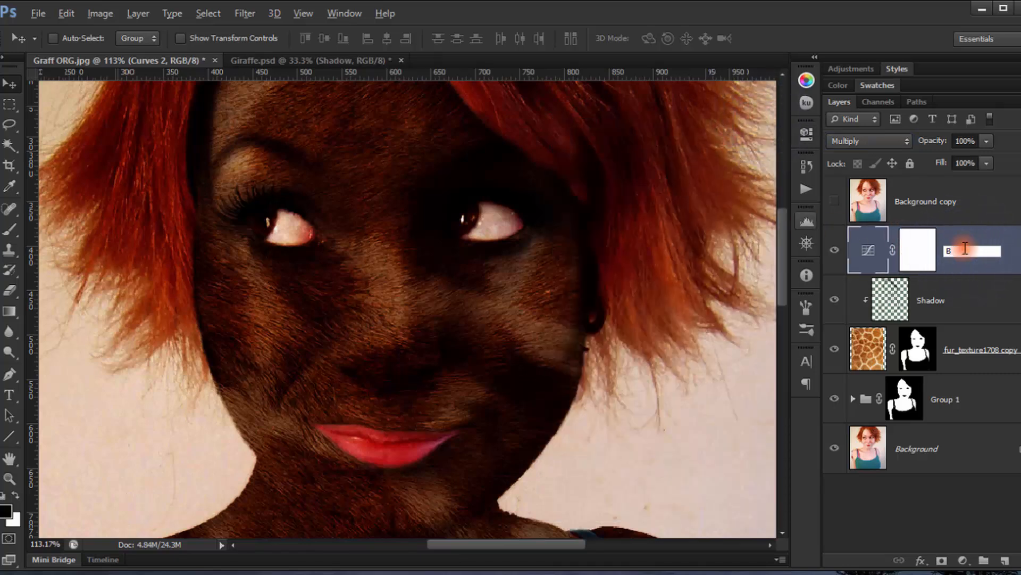
pyautogui.press('Return')
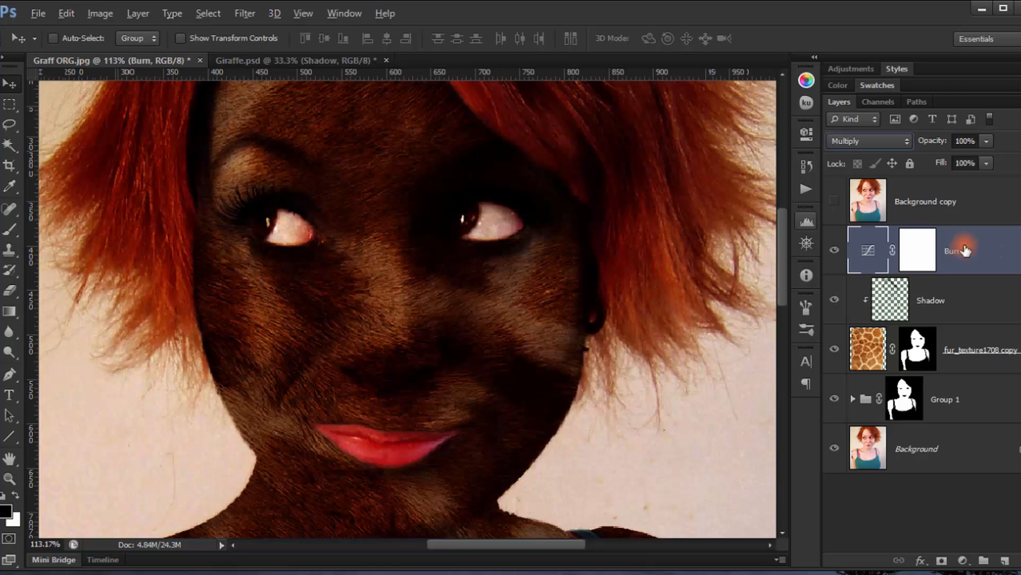
pyautogui.click(916, 255)
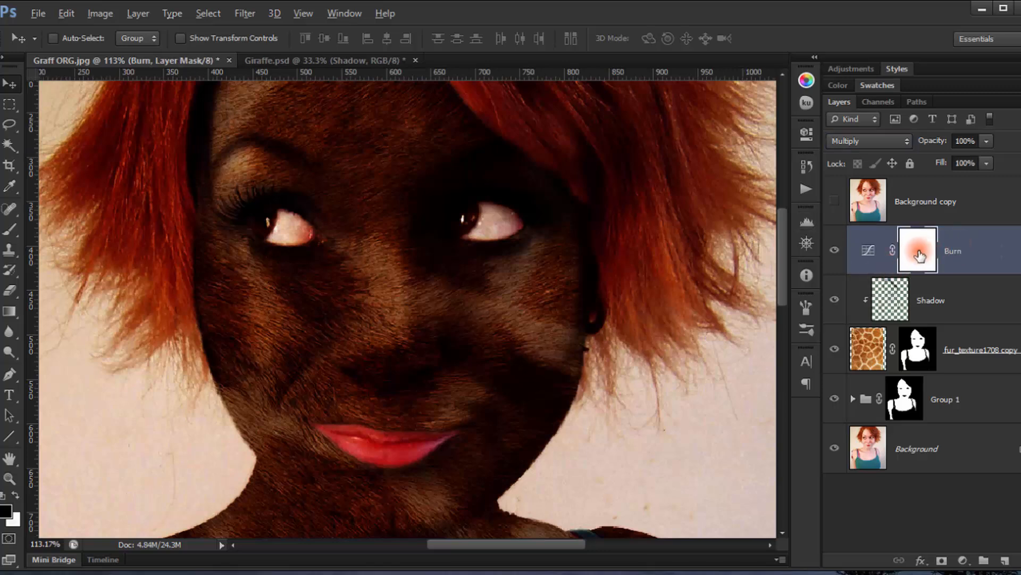
pyautogui.hotkey('ctrl', 'i')
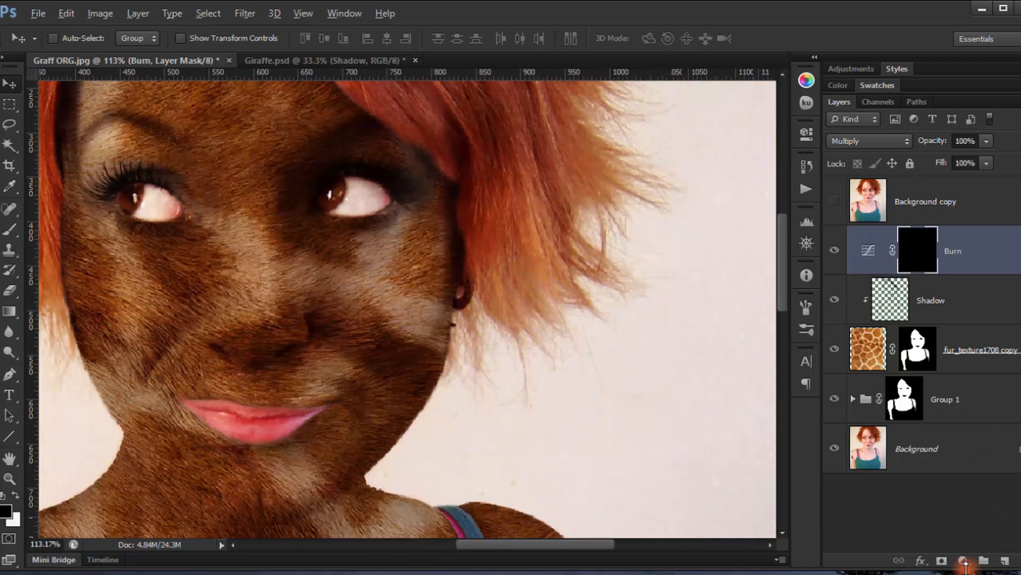
# Add another Curves adjustment layer above Burn and set its blend mode to Screen
pyautogui.click(964, 561)
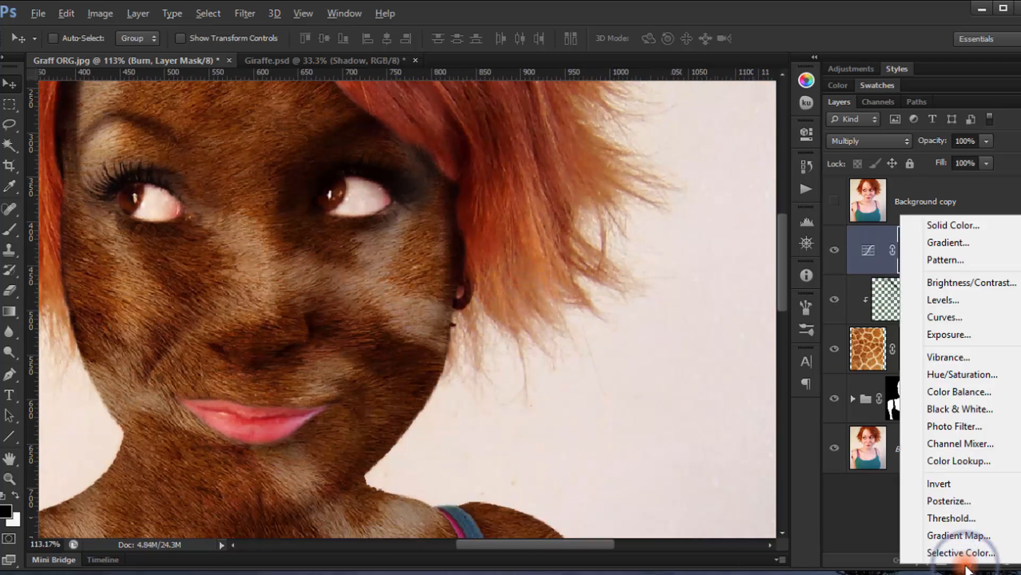
pyautogui.click(962, 320)
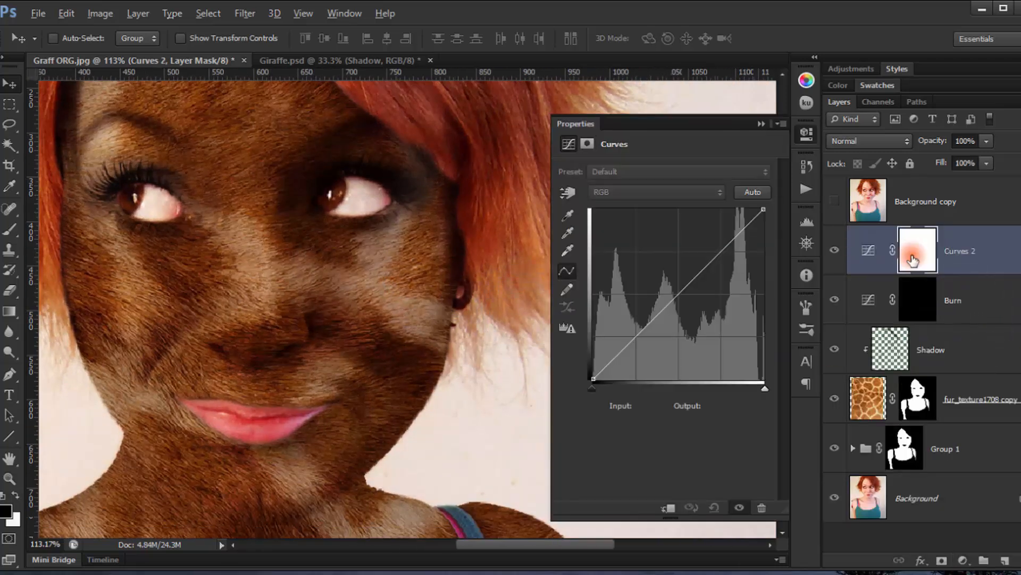
pyautogui.click(857, 139)
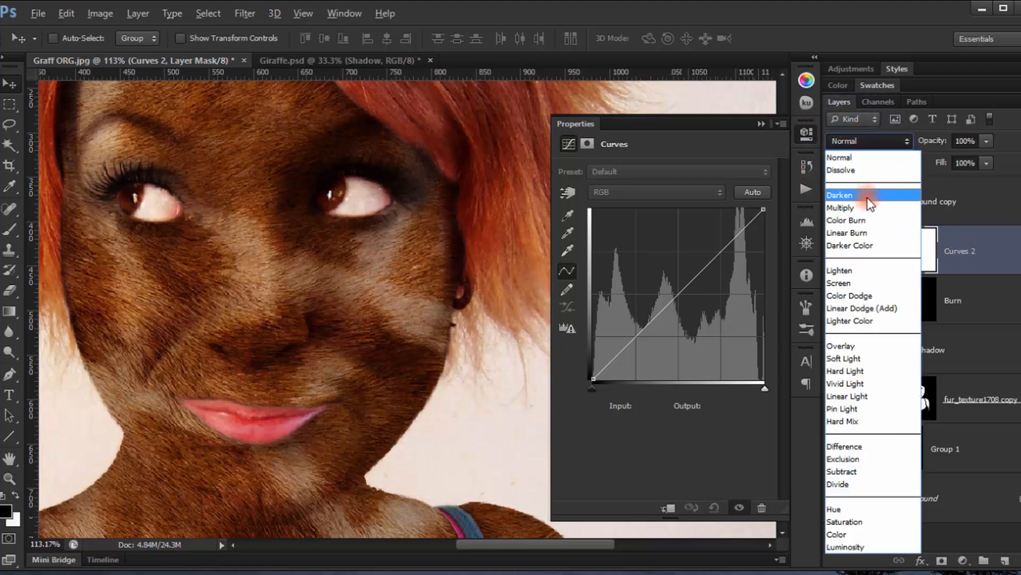
pyautogui.click(861, 283)
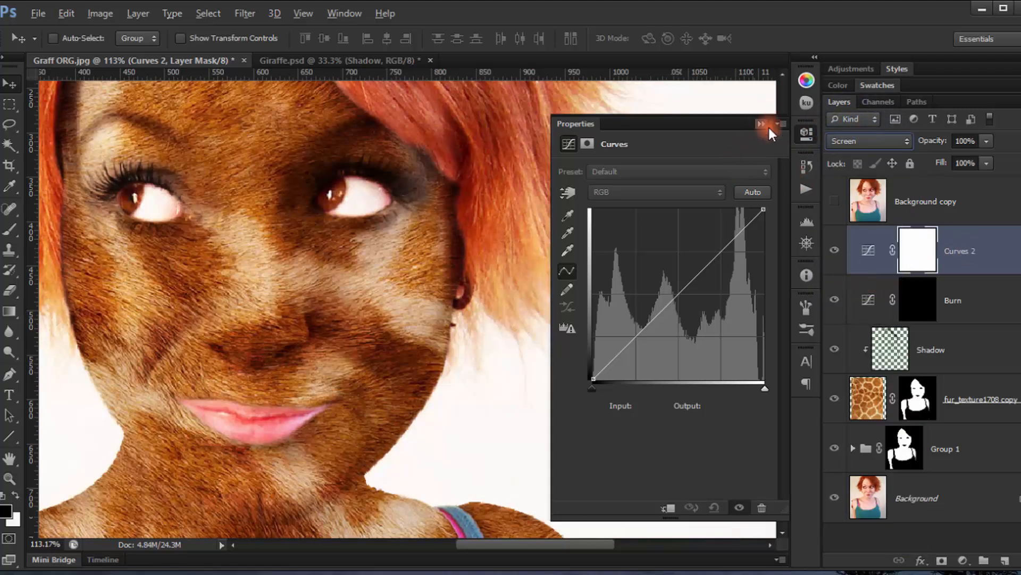
# Rename the Screen Curves layer as Dodge and invert its mask to black
pyautogui.doubleClick(969, 254)
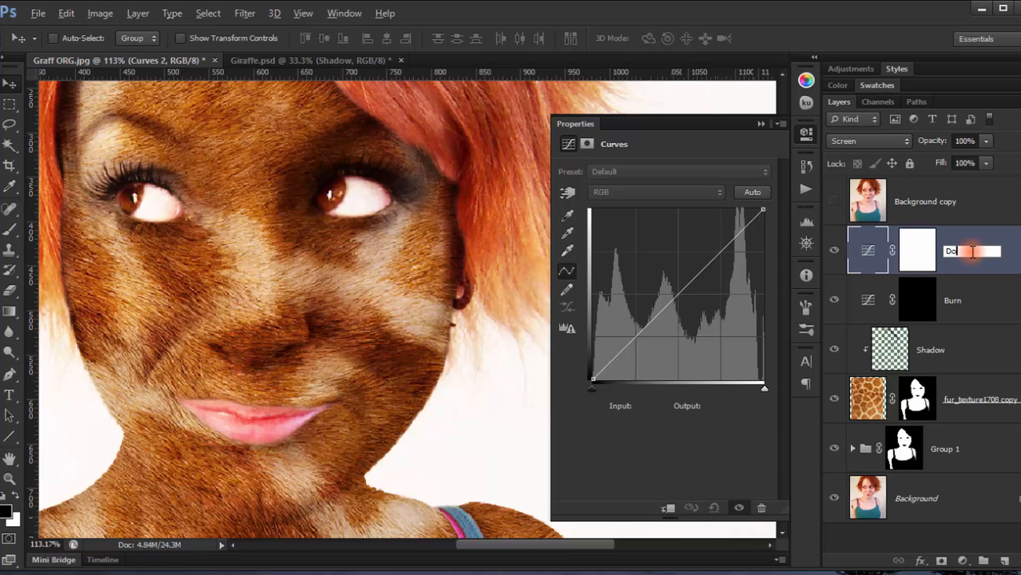
pyautogui.press('Return')
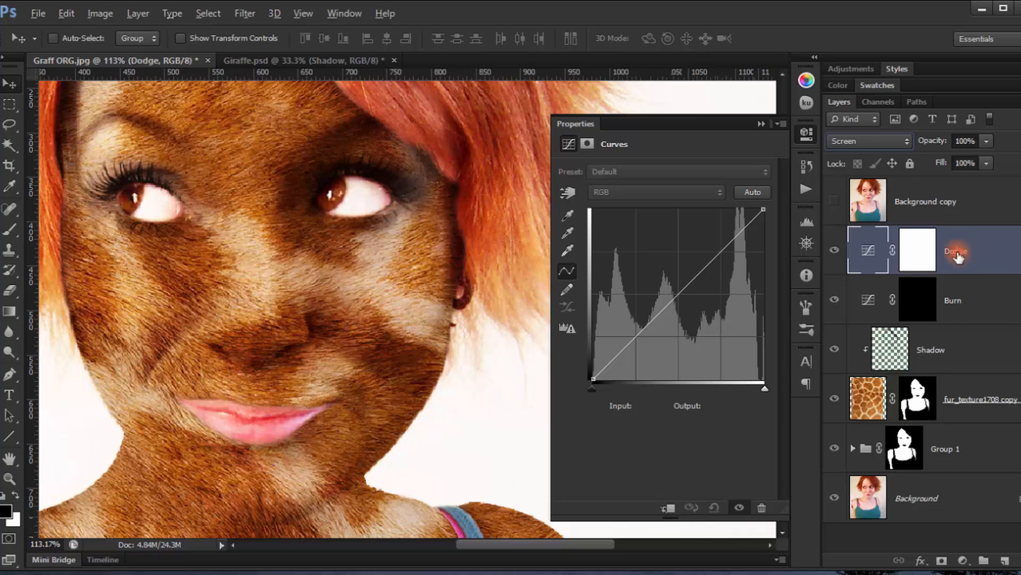
pyautogui.click(779, 126)
pyautogui.hotkey('ctrl', '\\')
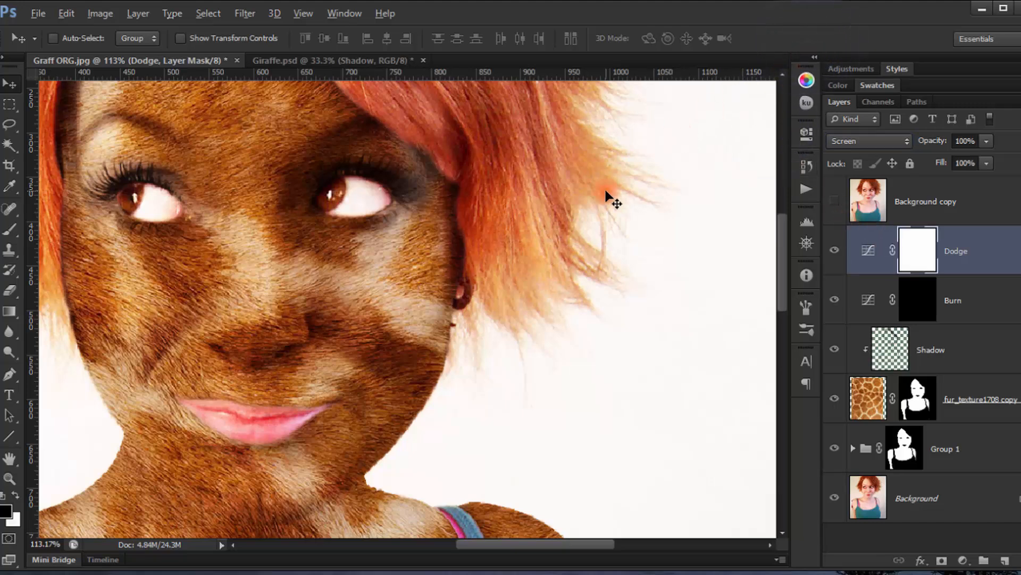
pyautogui.hotkey('ctrl', 'i')
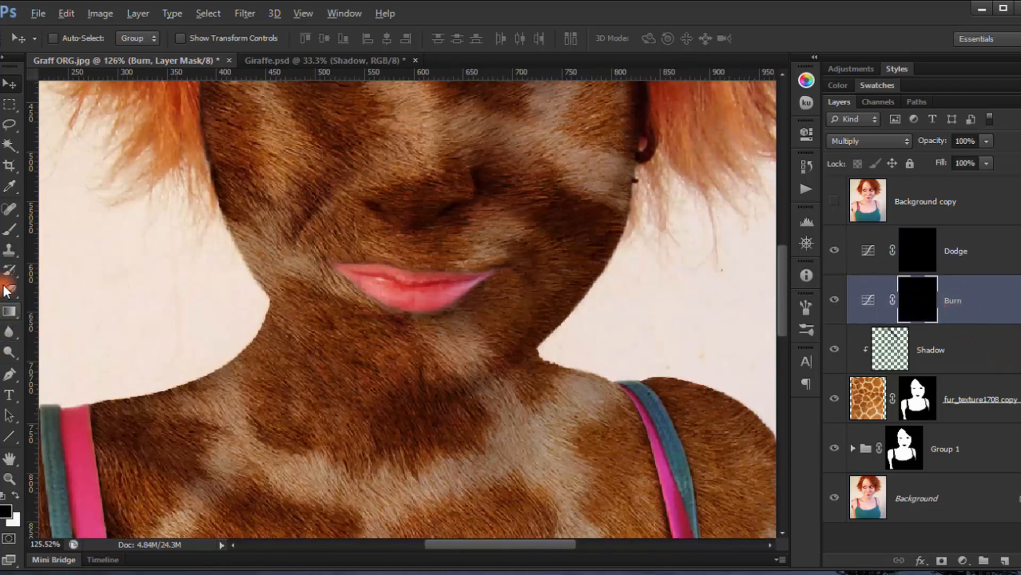
# Set up the Brush for the Burn mask with a white foreground, 10% opacity and 10% flow
pyautogui.click(15, 495)
pyautogui.click(871, 248)
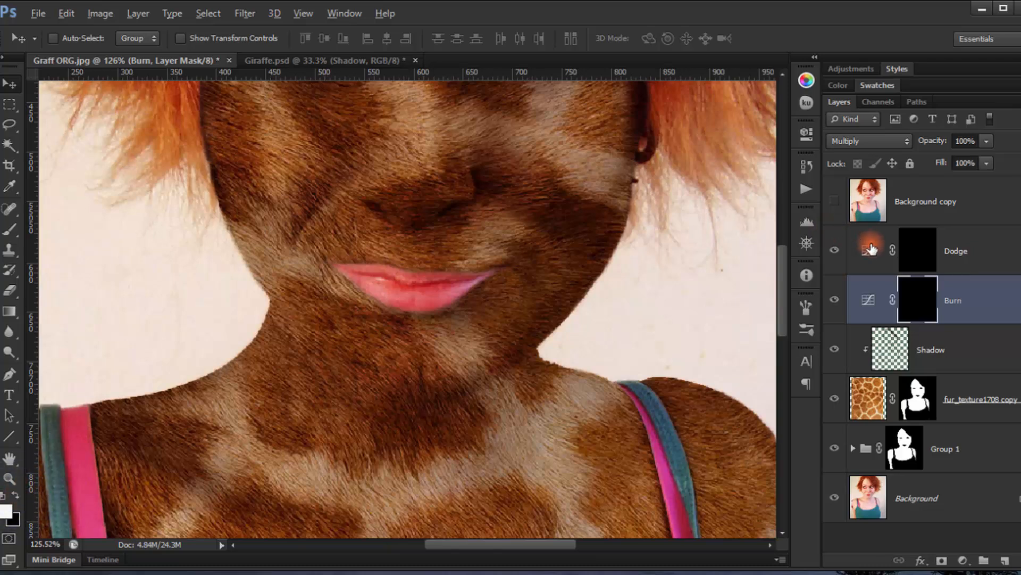
pyautogui.click(9, 229)
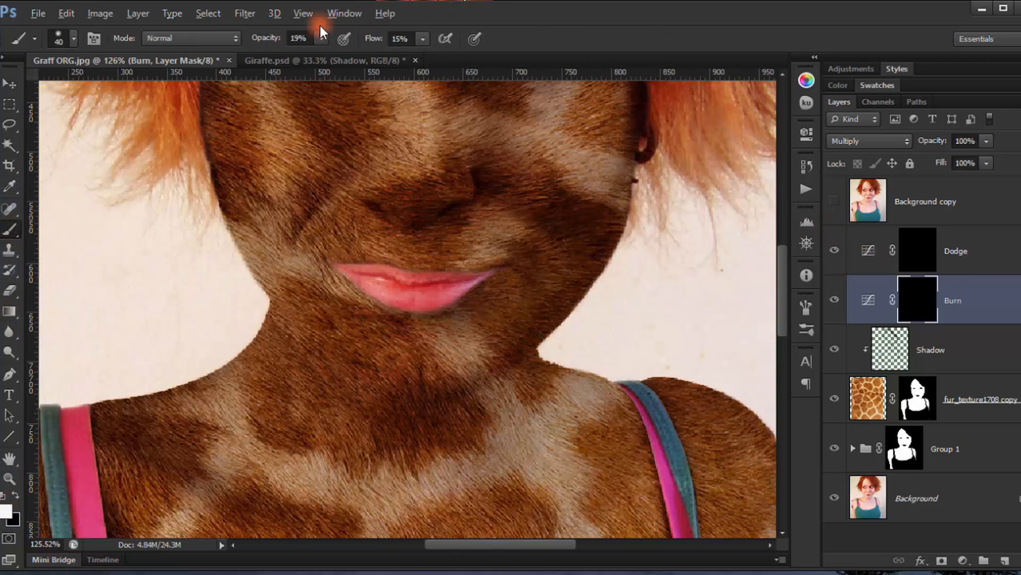
pyautogui.click(299, 36)
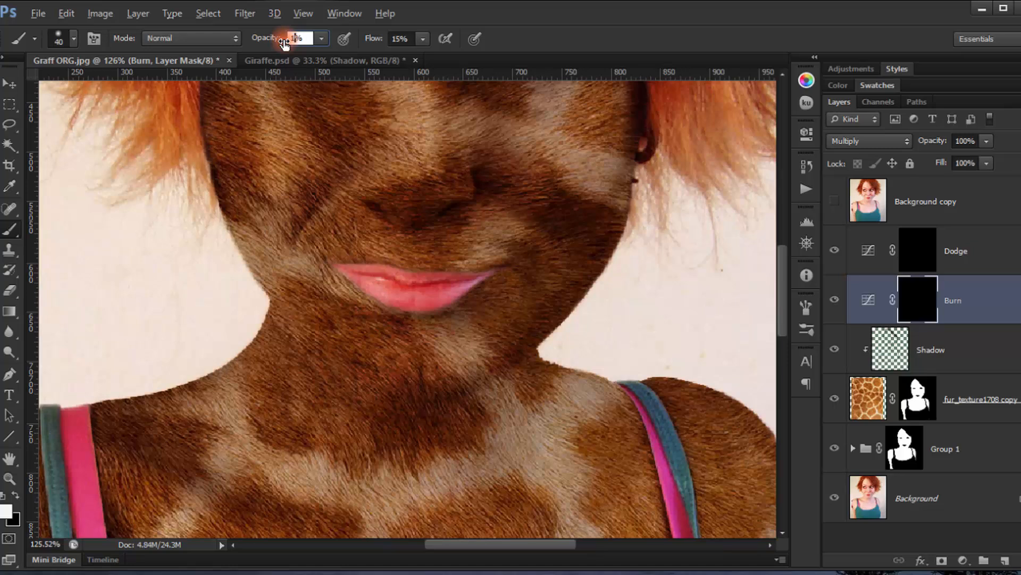
pyautogui.write('10')
pyautogui.press('Tab')
pyautogui.write('1')
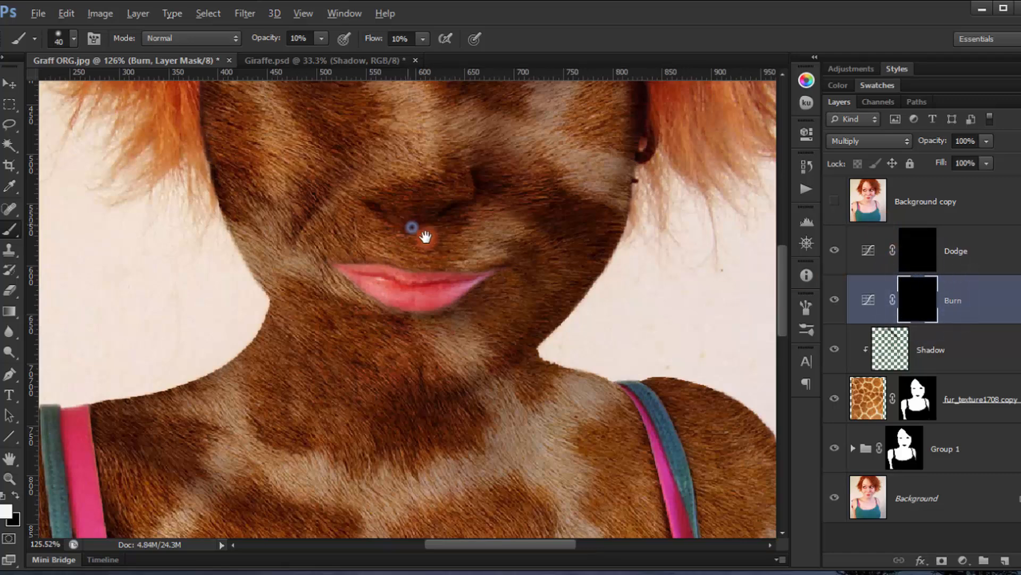
# Paint white on the Burn mask to darken the cheek fold beside the nose on the image's right
pyautogui.hscroll(3, 441, 250)
pyautogui.scroll(3, 434, 209)
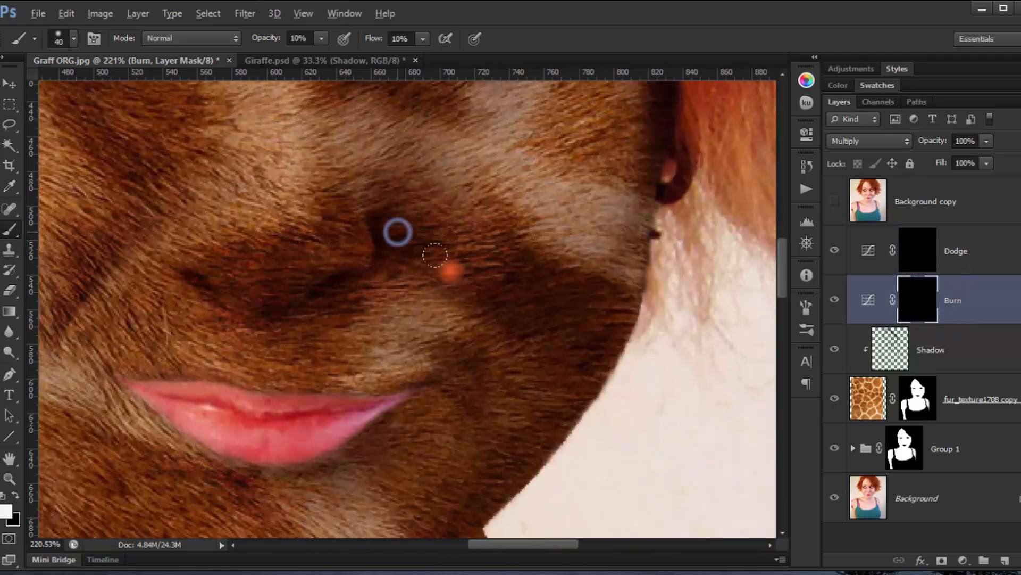
pyautogui.moveTo(452, 271); pyautogui.dragTo(474, 282)
pyautogui.moveTo(483, 285); pyautogui.dragTo(420, 242)
pyautogui.moveTo(454, 271); pyautogui.dragTo(442, 248)
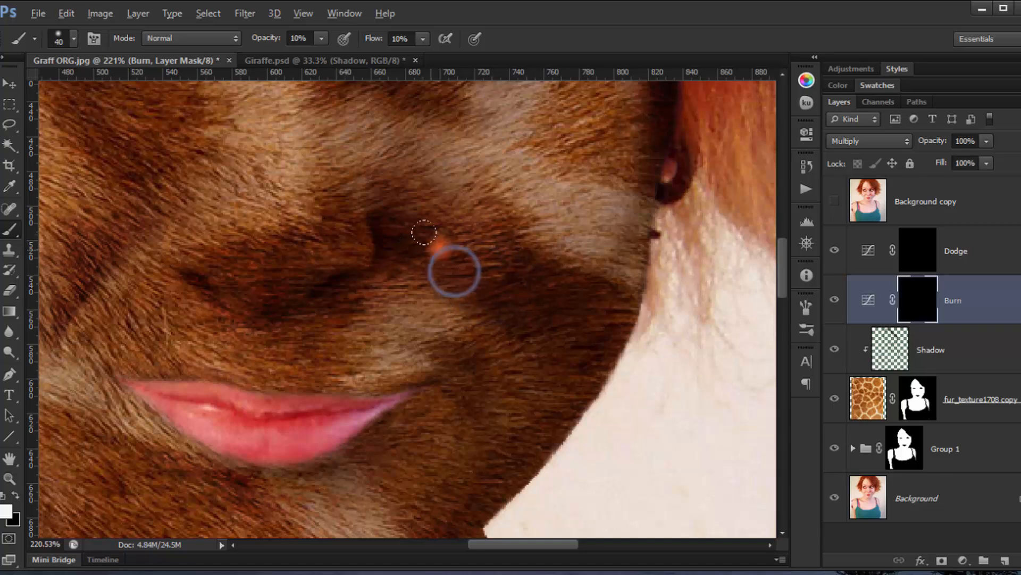
pyautogui.moveTo(504, 295)
pyautogui.mouseDown()
pyautogui.moveTo(490, 278)
pyautogui.moveTo(503, 297)
pyautogui.mouseUp()
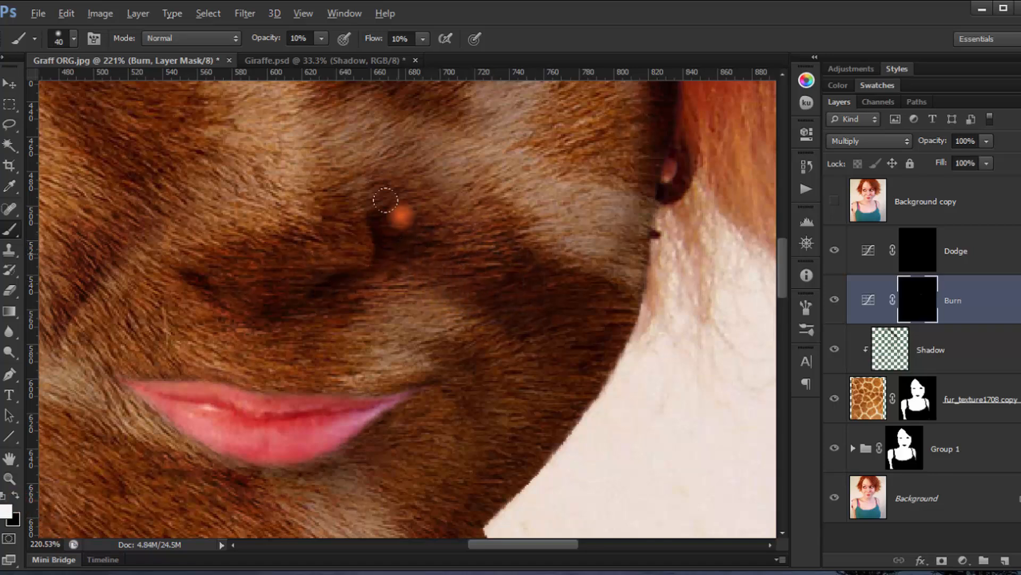
pyautogui.moveTo(484, 254); pyautogui.dragTo(529, 305)
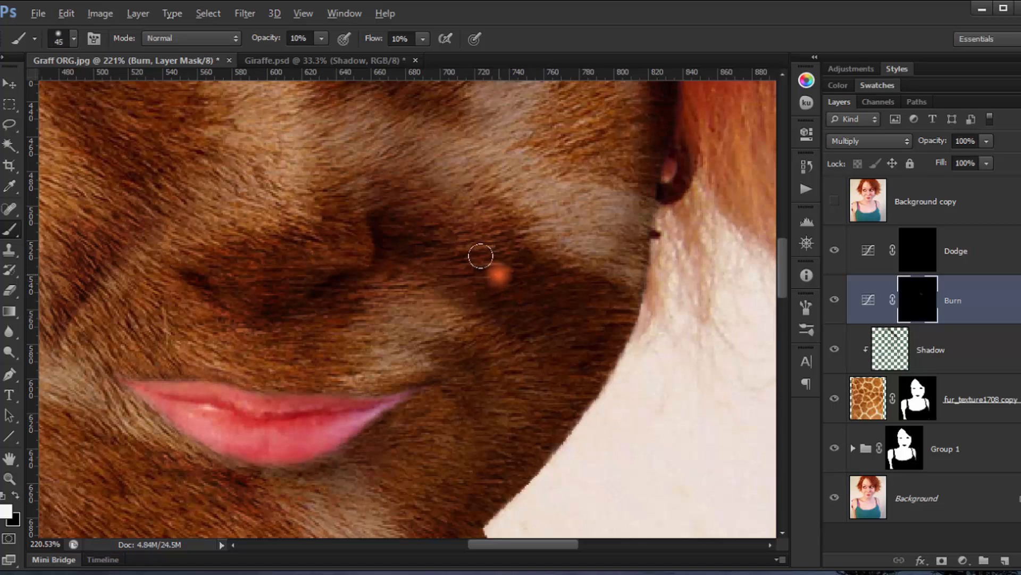
# Shrink the brush to 25 px and darken the crease around the nostril on the image's right
pyautogui.press('[')
pyautogui.press('[')
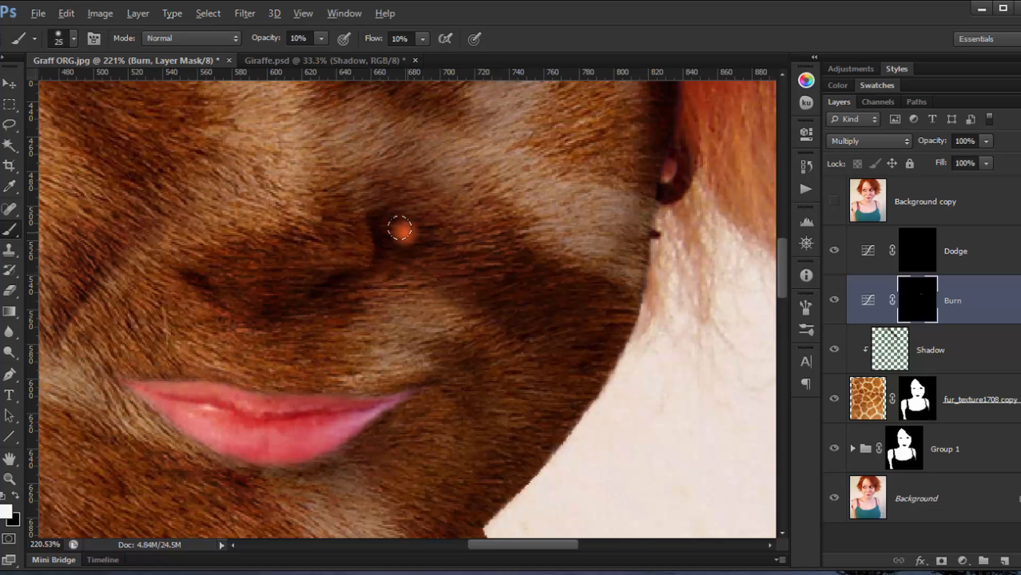
pyautogui.moveTo(380, 246); pyautogui.dragTo(354, 270)
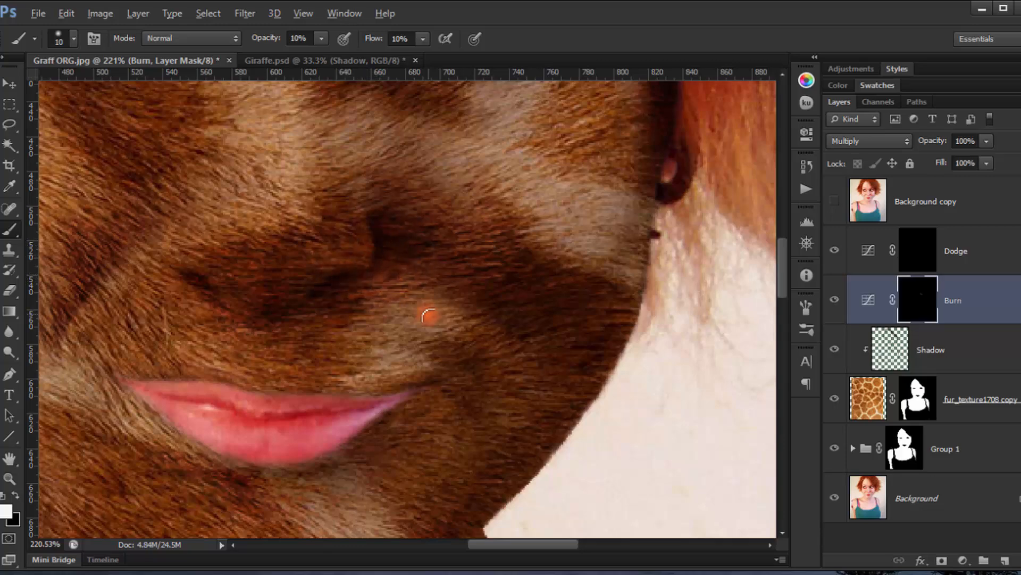
# Darken the nostril and smile fold on the image's left through the Burn mask with a 10 px brush
pyautogui.moveTo(389, 317); pyautogui.dragTo(595, 276)
pyautogui.moveTo(407, 252); pyautogui.dragTo(423, 256)
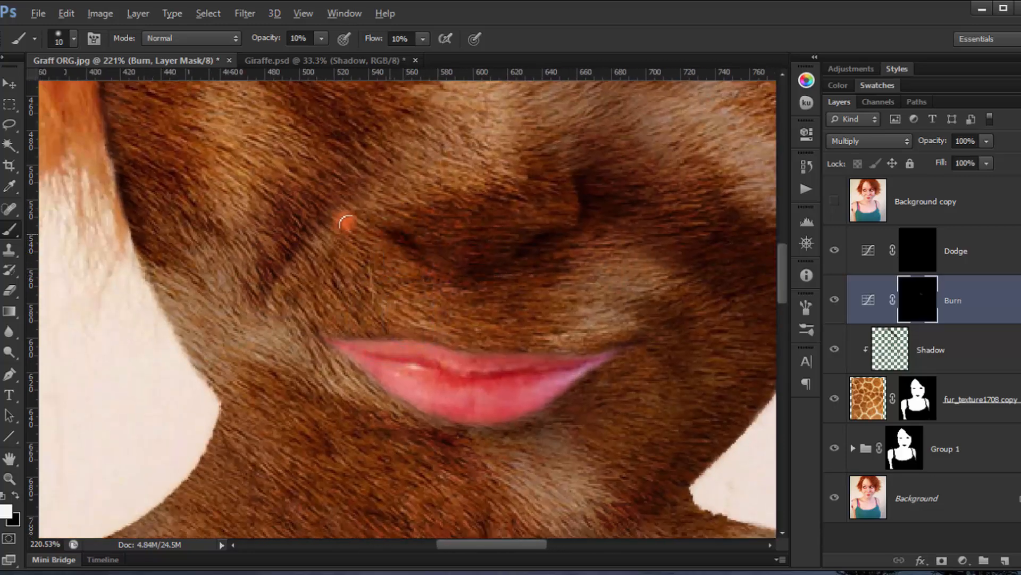
pyautogui.moveTo(347, 222)
pyautogui.mouseDown()
pyautogui.moveTo(319, 224)
pyautogui.moveTo(274, 264)
pyautogui.moveTo(296, 251)
pyautogui.moveTo(332, 181)
pyautogui.moveTo(283, 246)
pyautogui.mouseUp()
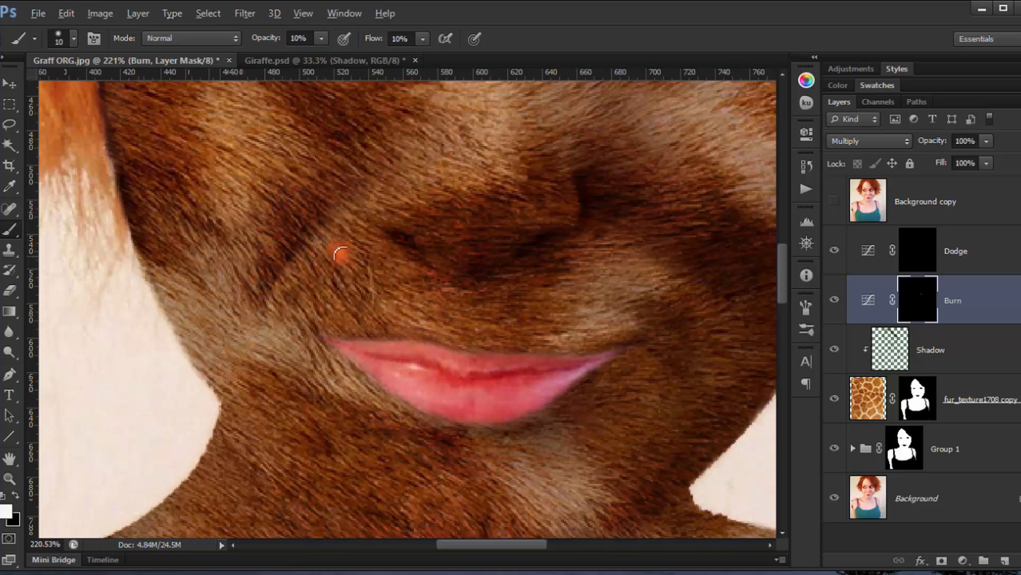
pyautogui.moveTo(406, 246); pyautogui.dragTo(235, 330)
pyautogui.scroll(-5, 351, 268)
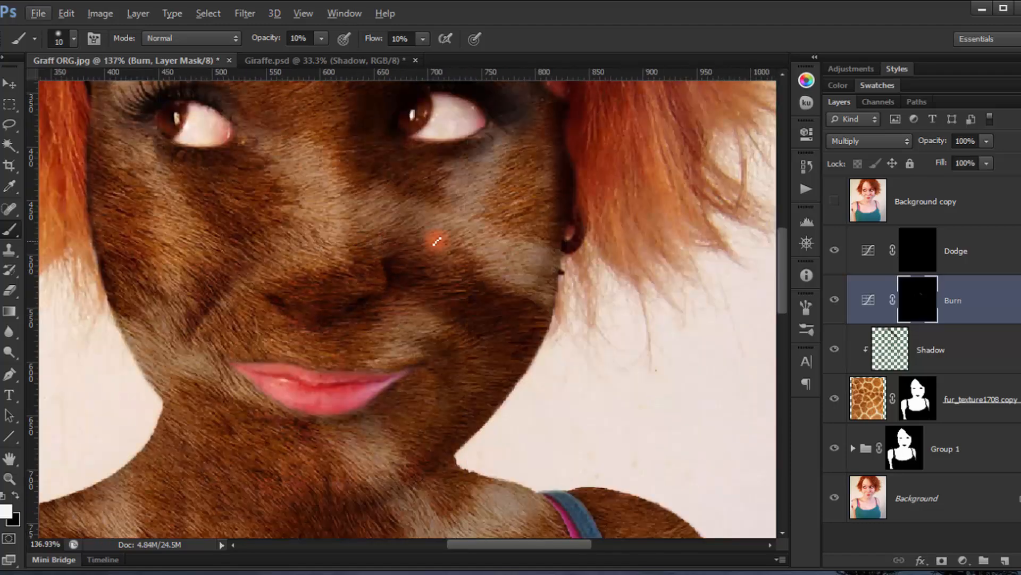
# Paint white on the Burn mask with the 10 px brush along the lower and upper lids of the eye on the image's right
pyautogui.moveTo(502, 225); pyautogui.dragTo(436, 312)
pyautogui.scroll(11, 422, 270)
pyautogui.scroll(2, 408, 268)
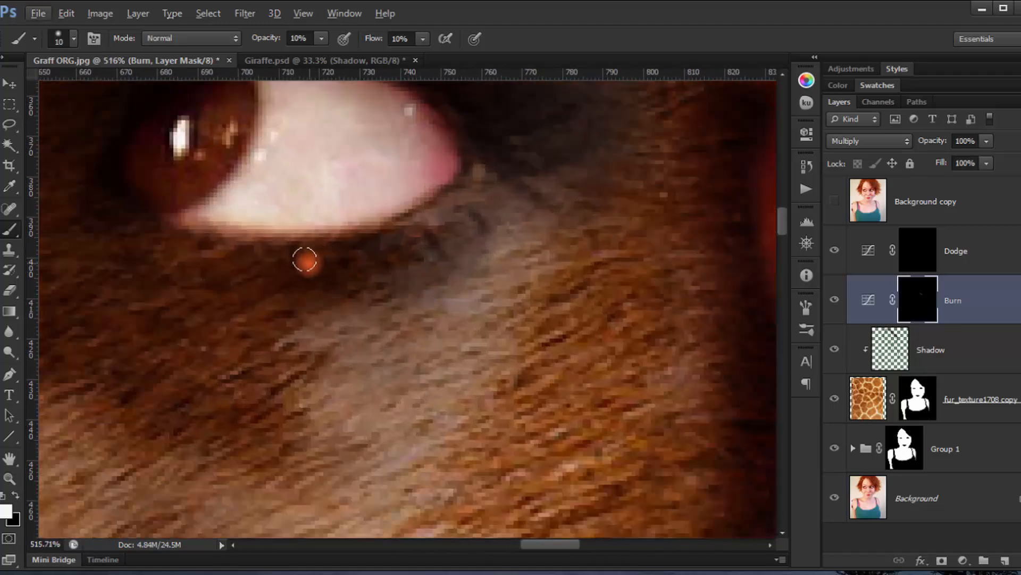
pyautogui.moveTo(358, 255); pyautogui.dragTo(479, 201)
pyautogui.moveTo(444, 238); pyautogui.dragTo(470, 205)
pyautogui.moveTo(436, 235)
pyautogui.mouseDown()
pyautogui.moveTo(474, 199)
pyautogui.moveTo(388, 255)
pyautogui.mouseUp()
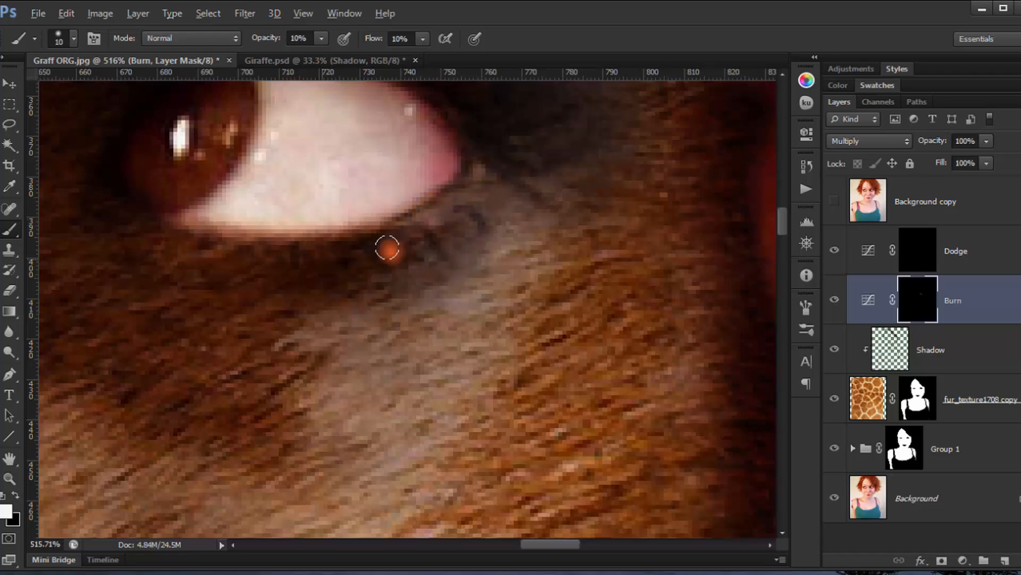
pyautogui.moveTo(141, 245); pyautogui.dragTo(260, 286)
pyautogui.moveTo(260, 286)
pyautogui.mouseDown()
pyautogui.moveTo(194, 243)
pyautogui.moveTo(341, 259)
pyautogui.moveTo(463, 199)
pyautogui.moveTo(484, 335)
pyautogui.mouseUp()
pyautogui.moveTo(488, 225)
pyautogui.mouseDown()
pyautogui.moveTo(409, 175)
pyautogui.moveTo(323, 161)
pyautogui.moveTo(261, 166)
pyautogui.moveTo(124, 207)
pyautogui.mouseUp()
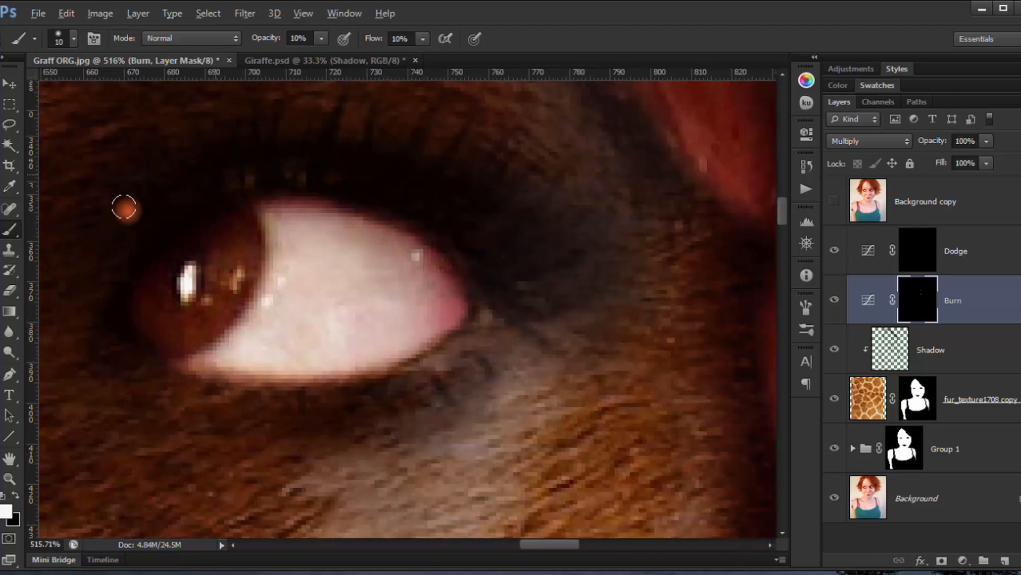
# Paint white on the Dodge mask with a 26 px brush to brighten the bridge of the nose, checking it against the hidden layer
pyautogui.scroll(-4, 374, 222)
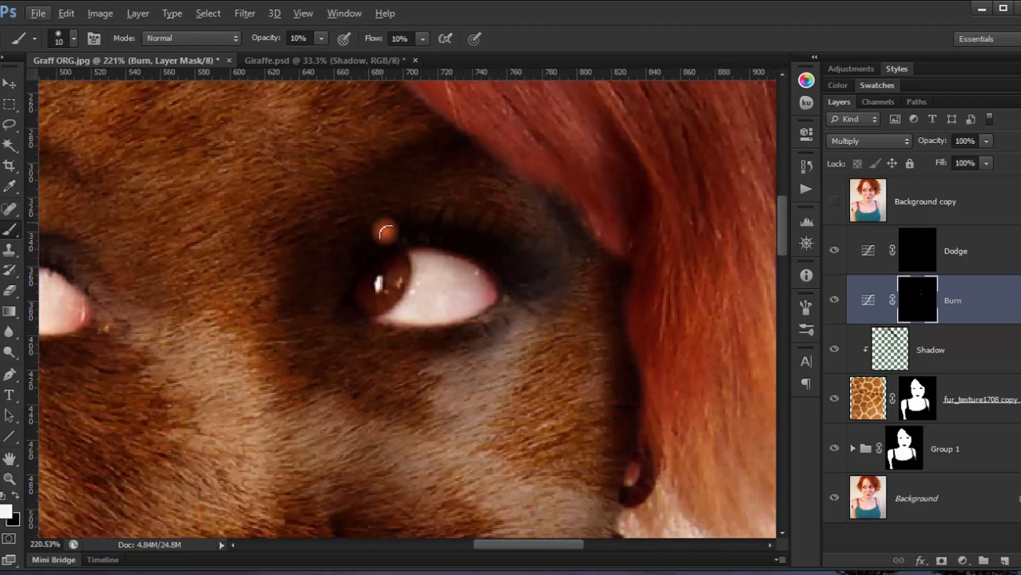
pyautogui.moveTo(387, 232); pyautogui.dragTo(543, 217)
pyautogui.click(918, 250)
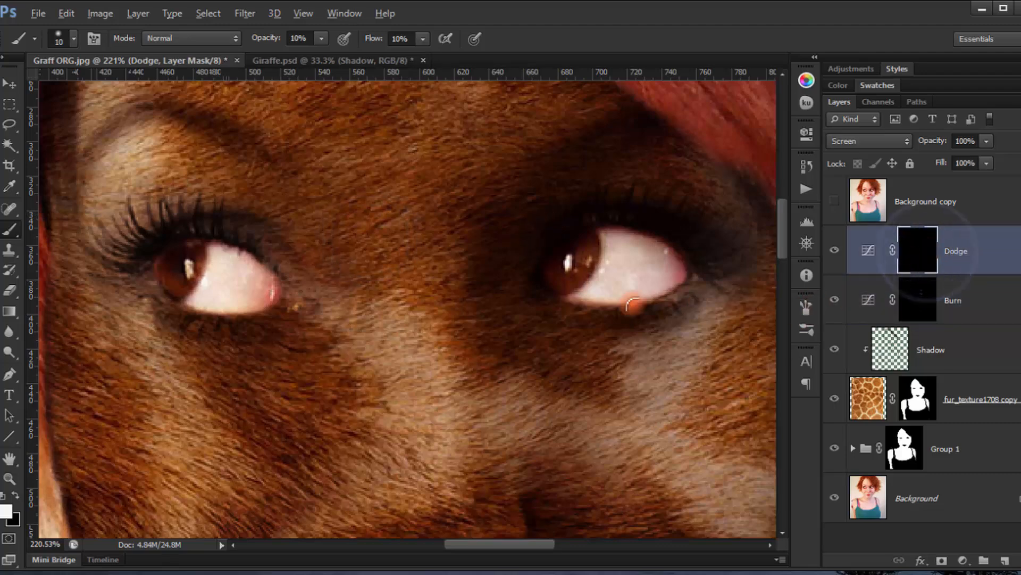
pyautogui.moveTo(554, 333); pyautogui.dragTo(470, 192)
pyautogui.rightClick(318, 211)
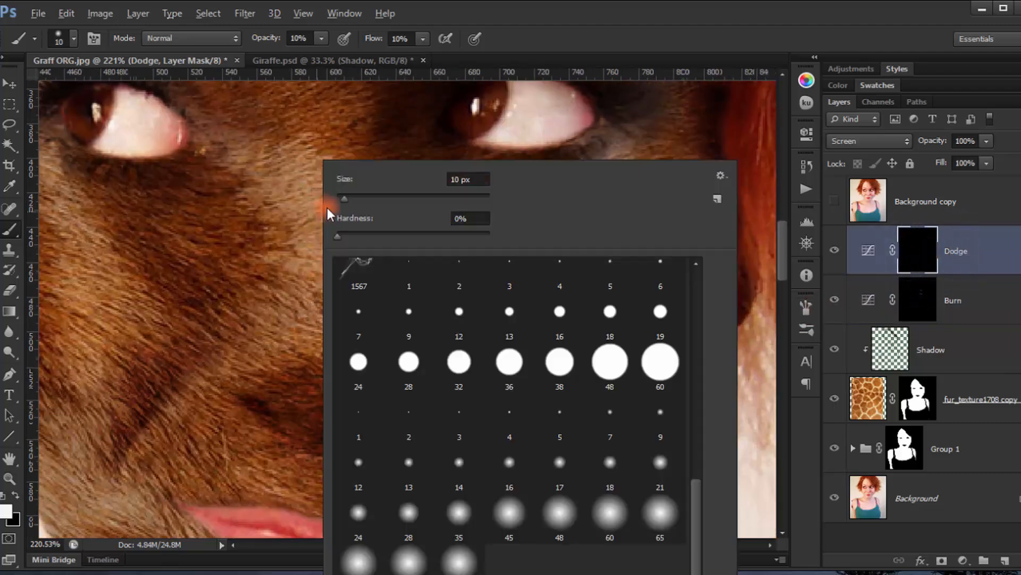
pyautogui.click(357, 199)
pyautogui.click(307, 147)
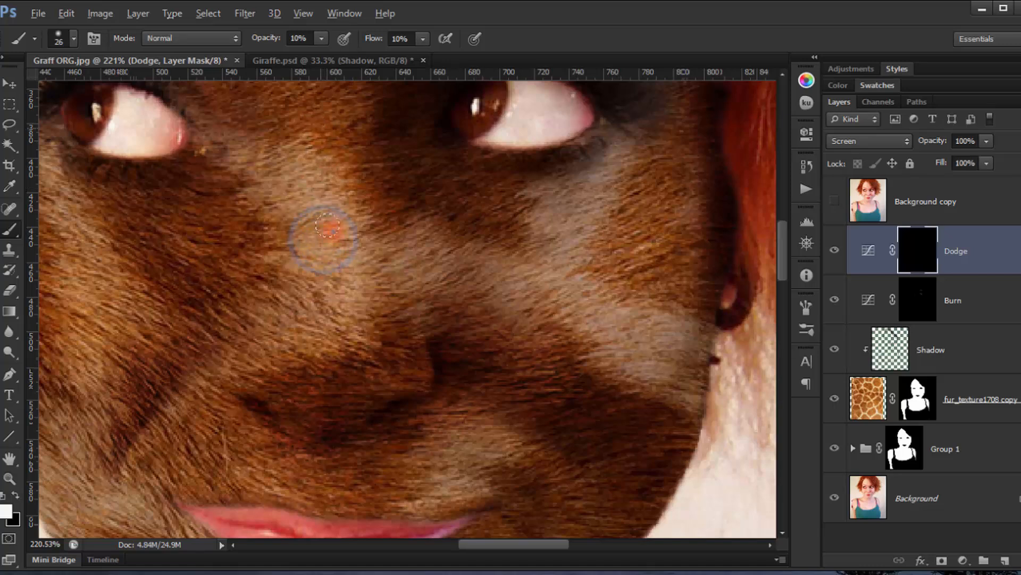
pyautogui.moveTo(327, 225); pyautogui.dragTo(322, 115)
pyautogui.moveTo(329, 158); pyautogui.dragTo(309, 116)
pyautogui.moveTo(320, 218); pyautogui.dragTo(322, 189)
pyautogui.click(322, 275)
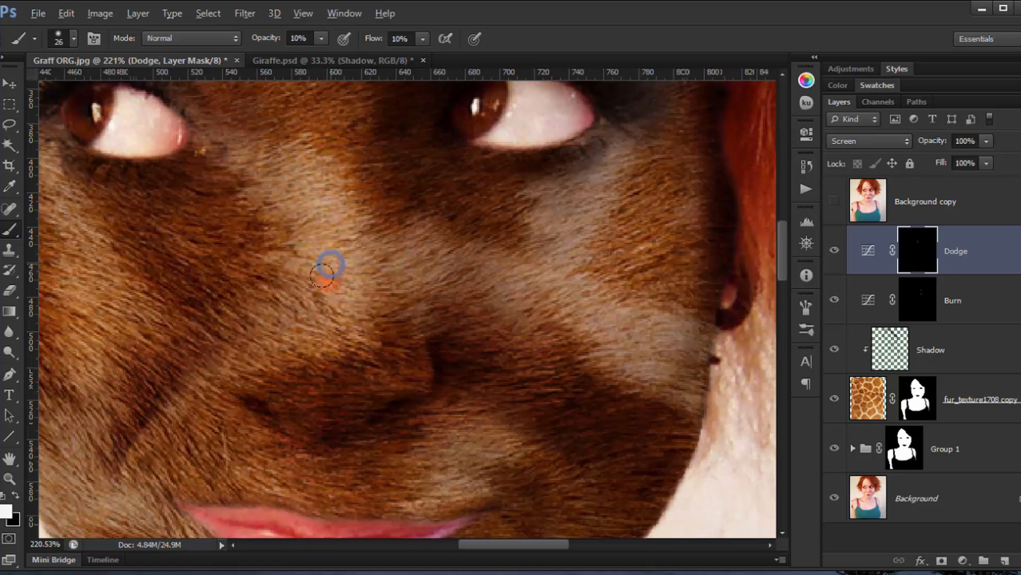
pyautogui.click(320, 229)
pyautogui.moveTo(317, 177)
pyautogui.mouseDown()
pyautogui.moveTo(347, 205)
pyautogui.moveTo(367, 327)
pyautogui.mouseUp()
pyautogui.moveTo(343, 190); pyautogui.dragTo(340, 257)
pyautogui.moveTo(323, 177); pyautogui.dragTo(331, 311)
pyautogui.scroll(-3, 412, 353)
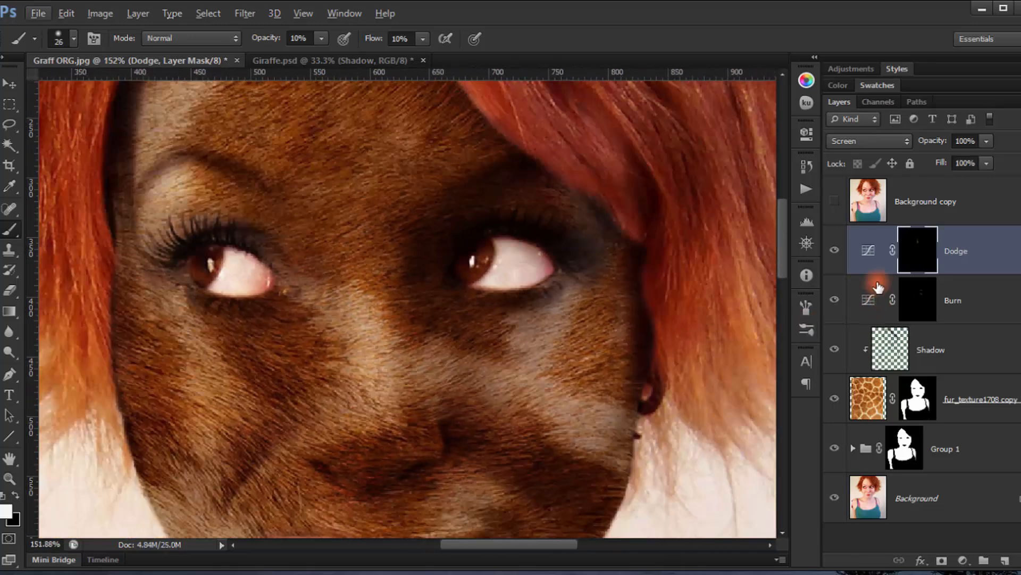
pyautogui.click(834, 250)
pyautogui.click(834, 250)
# Enlarge the brush to 66 px and brighten the cheek on the image's right through the Dodge mask, using the original photo as reference
pyautogui.rightClick(470, 373)
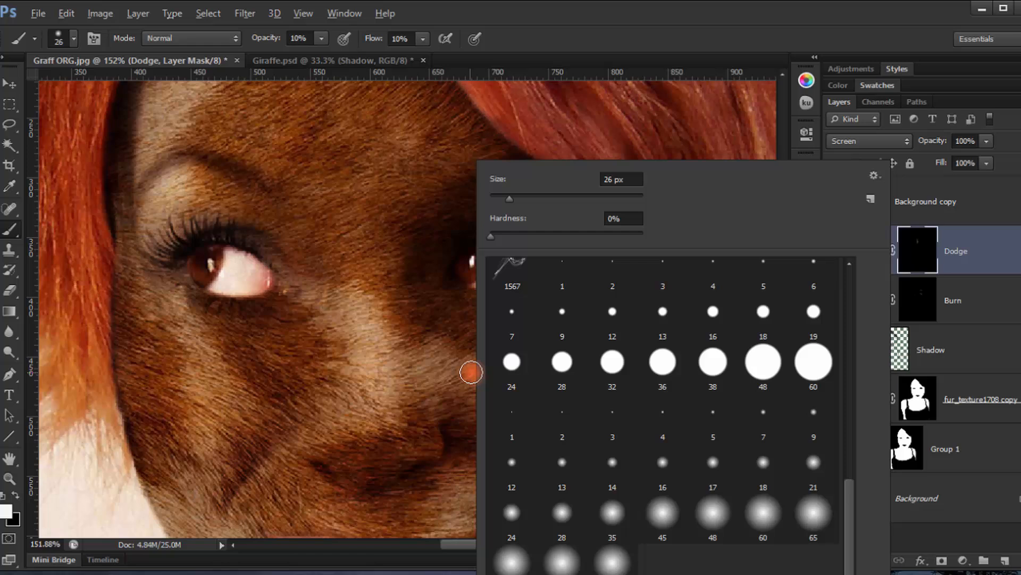
pyautogui.click(531, 197)
pyautogui.press('Return')
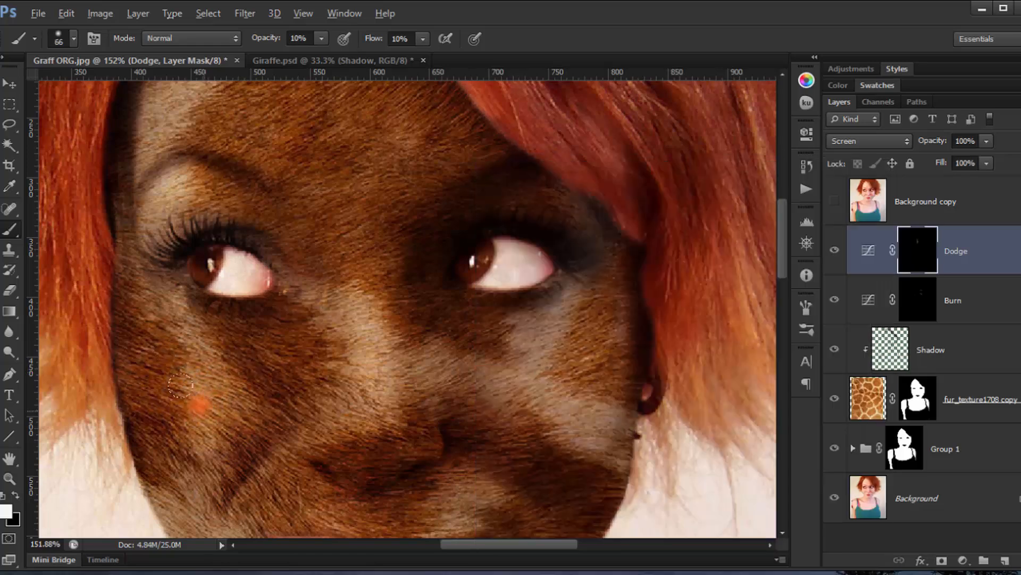
pyautogui.click(833, 214)
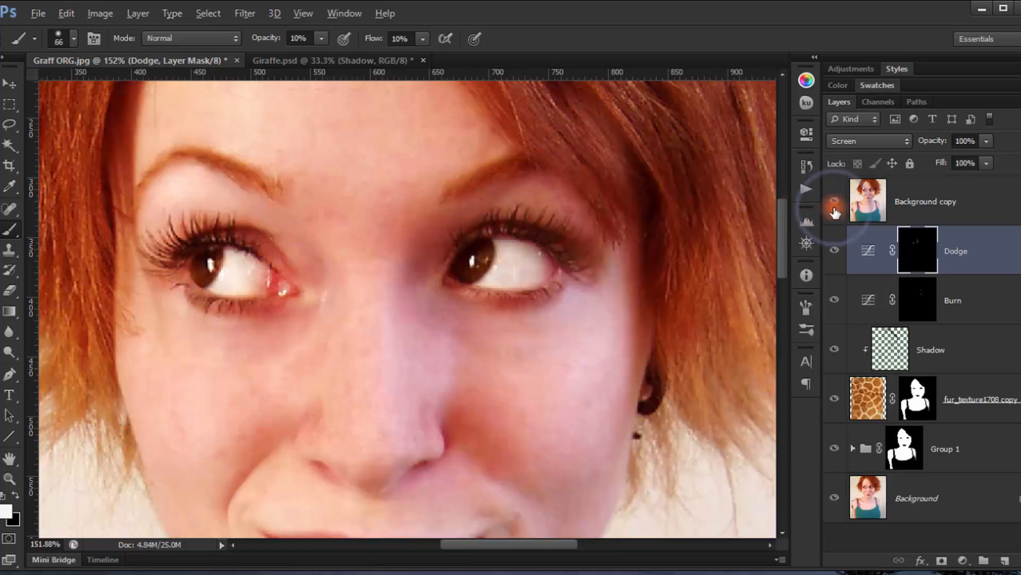
pyautogui.click(835, 212)
pyautogui.moveTo(586, 351)
pyautogui.mouseDown()
pyautogui.moveTo(574, 433)
pyautogui.moveTo(598, 447)
pyautogui.moveTo(583, 386)
pyautogui.mouseUp()
pyautogui.moveTo(582, 433); pyautogui.dragTo(580, 392)
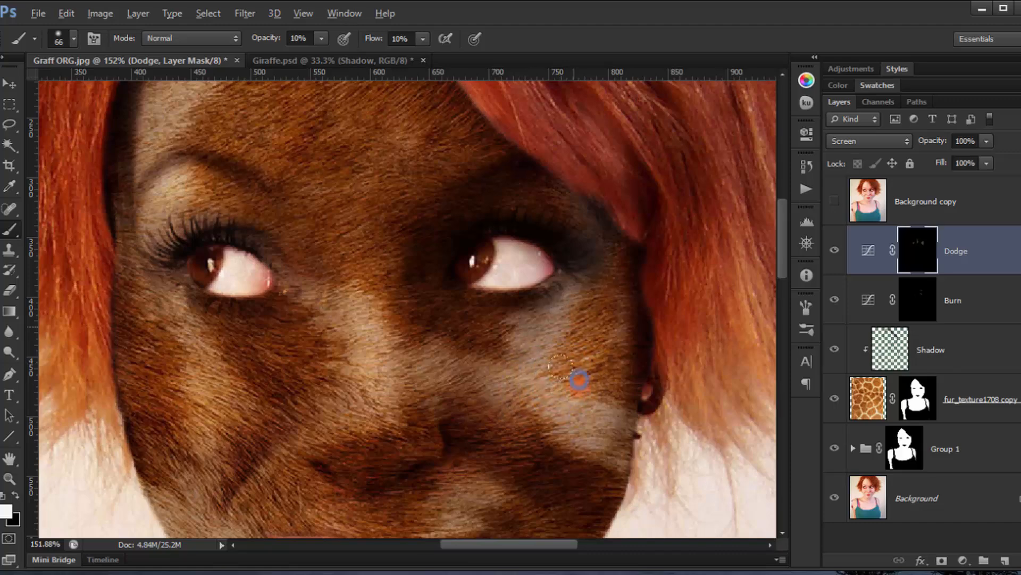
# Compare the whole portrait and the face close up with the Dodge layer hidden and shown
pyautogui.moveTo(376, 230); pyautogui.dragTo(534, 478)
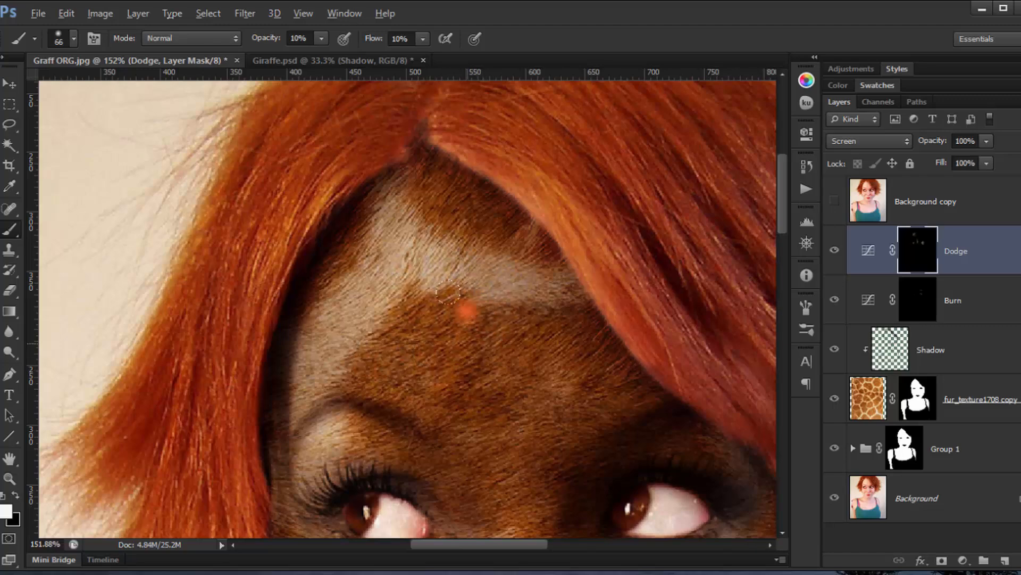
pyautogui.scroll(-5, 449, 293)
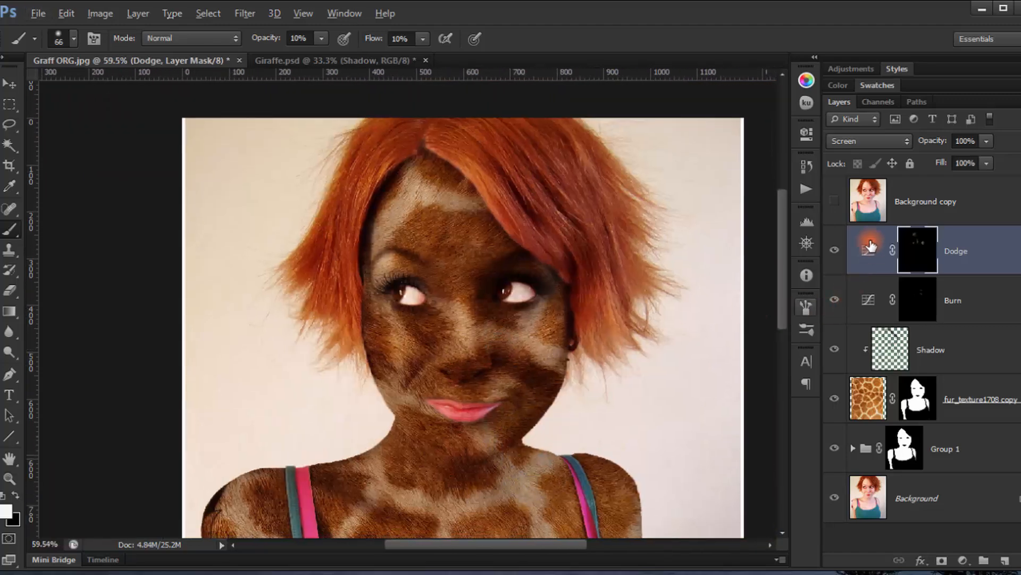
pyautogui.click(836, 251)
pyautogui.click(836, 251)
pyautogui.click(835, 251)
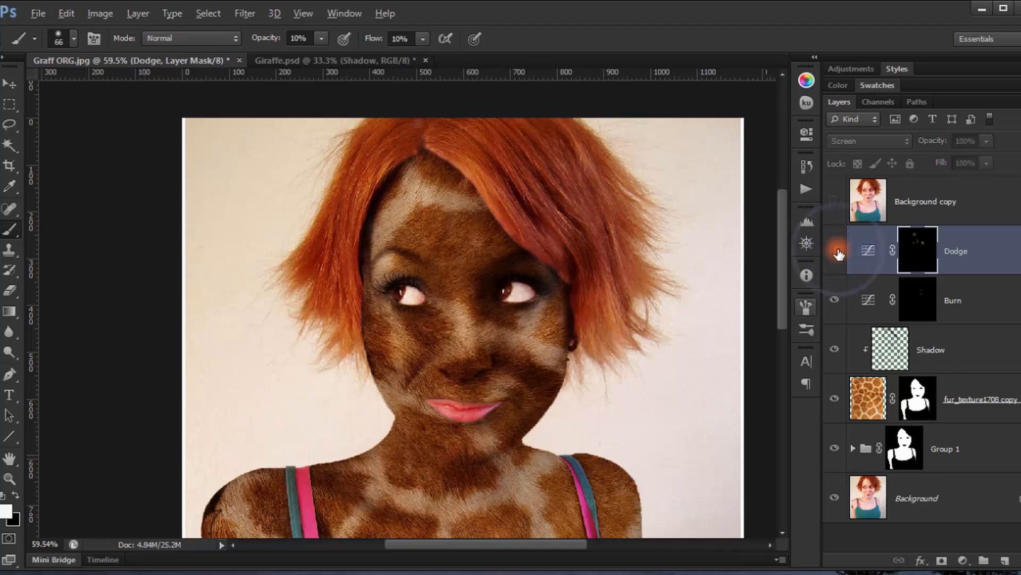
pyautogui.scroll(5, 482, 360)
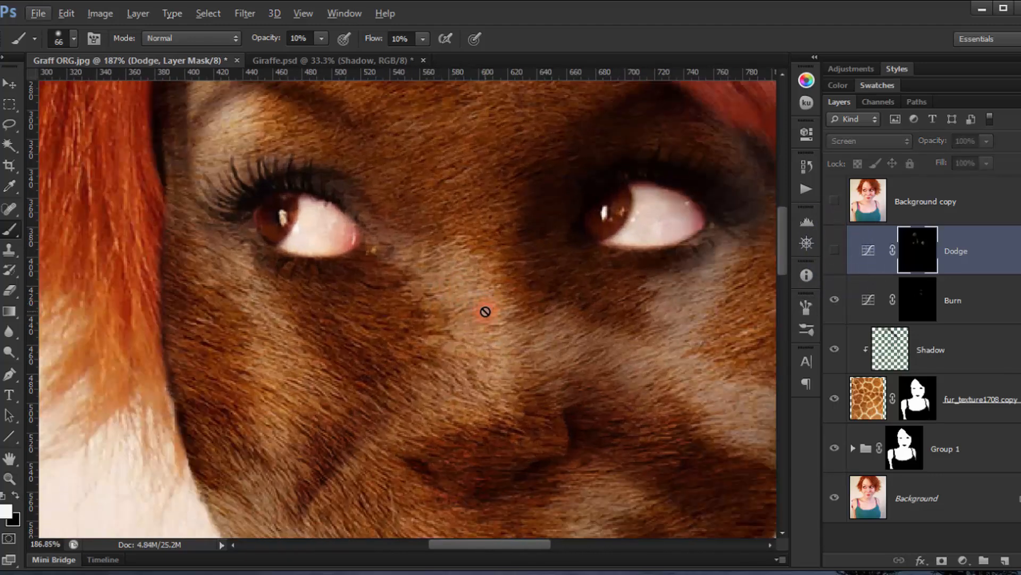
pyautogui.click(834, 251)
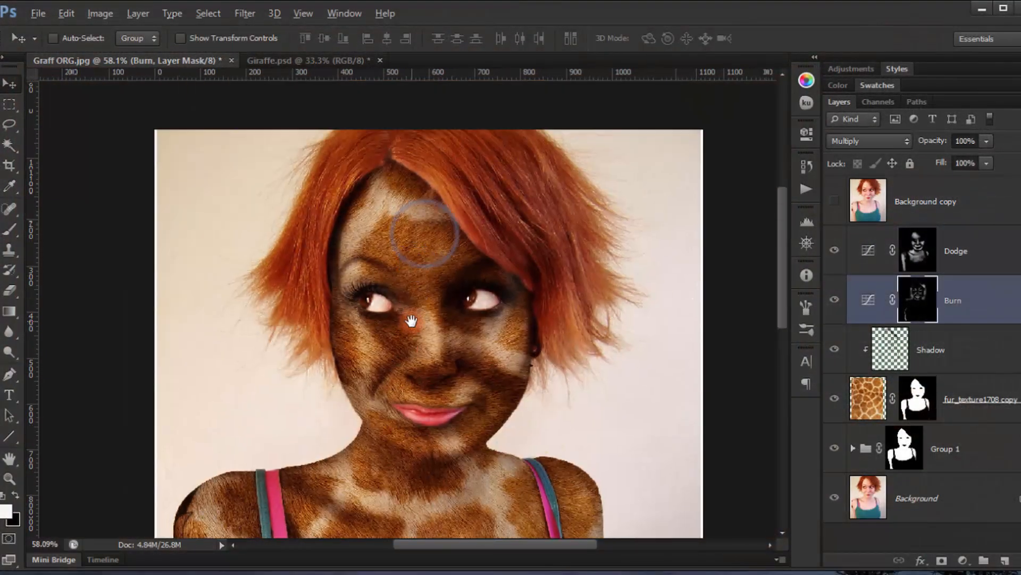
# Examine the burned and dodged shading on the face, shoulders and lips at several magnifications
pyautogui.moveTo(411, 321); pyautogui.dragTo(434, 262)
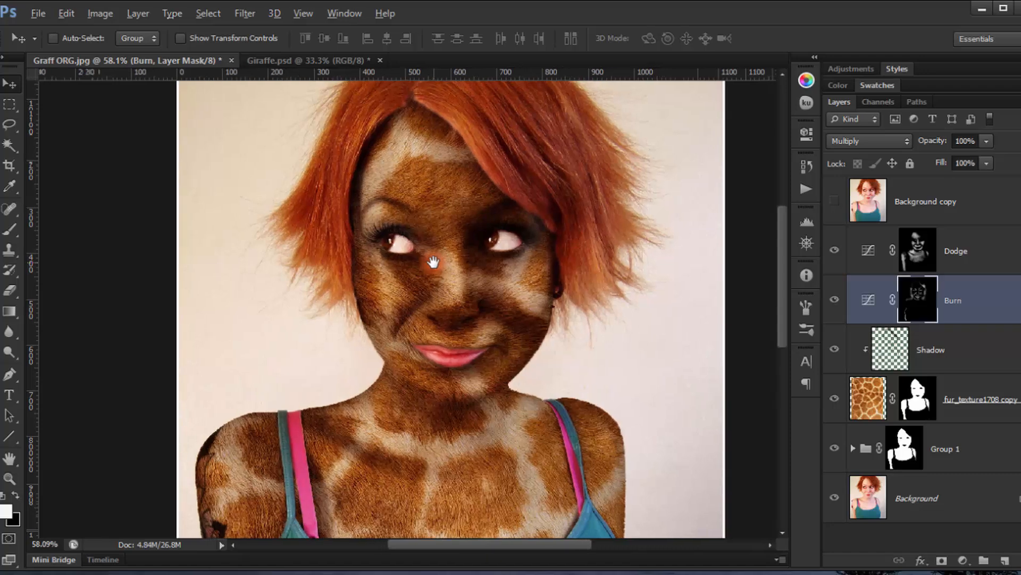
pyautogui.scroll(2, 494, 279)
pyautogui.moveTo(502, 345); pyautogui.dragTo(508, 296)
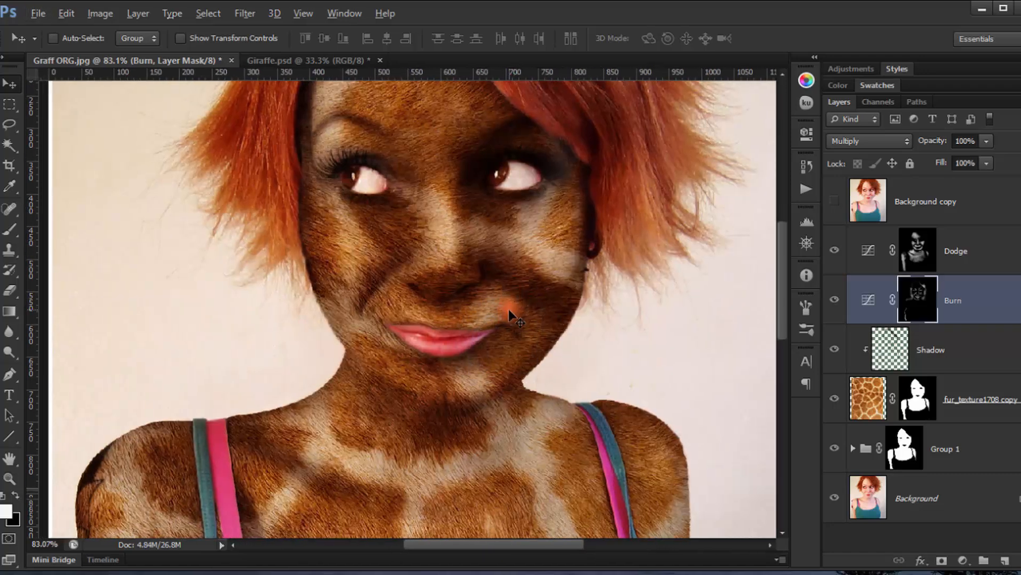
pyautogui.scroll(2, 391, 360)
pyautogui.scroll(1, 475, 337)
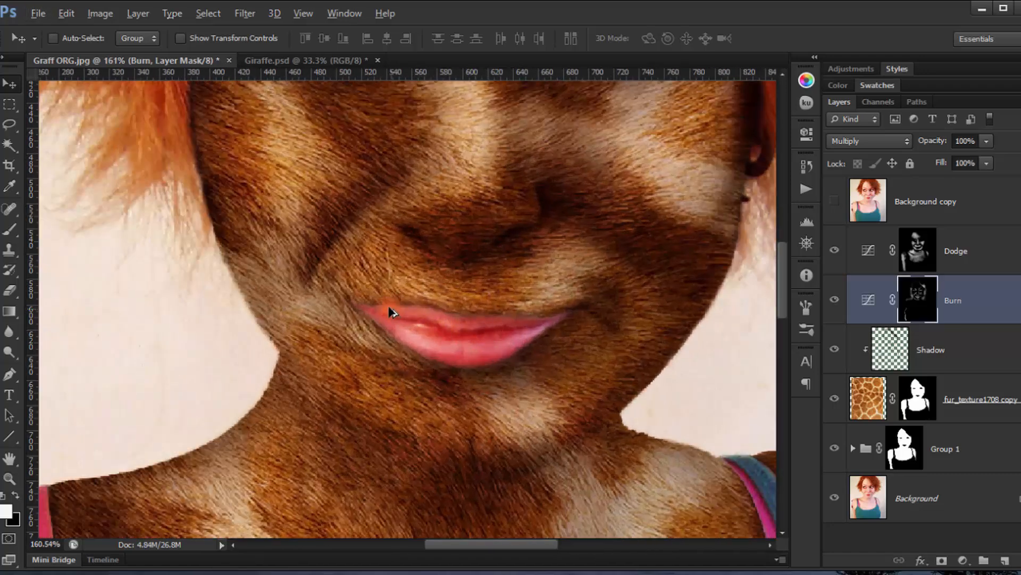
pyautogui.scroll(3, 438, 316)
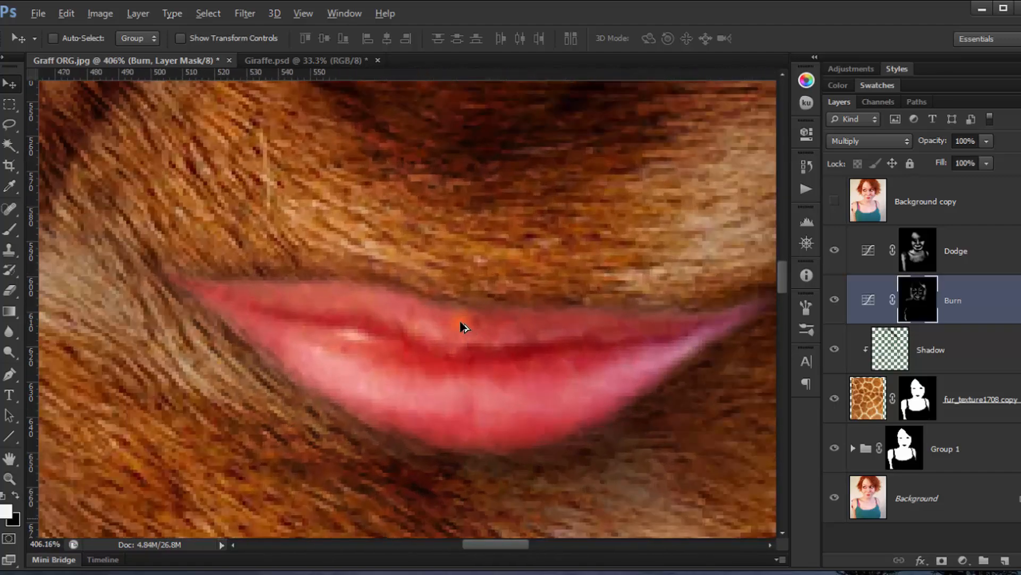
pyautogui.scroll(-5, 463, 326)
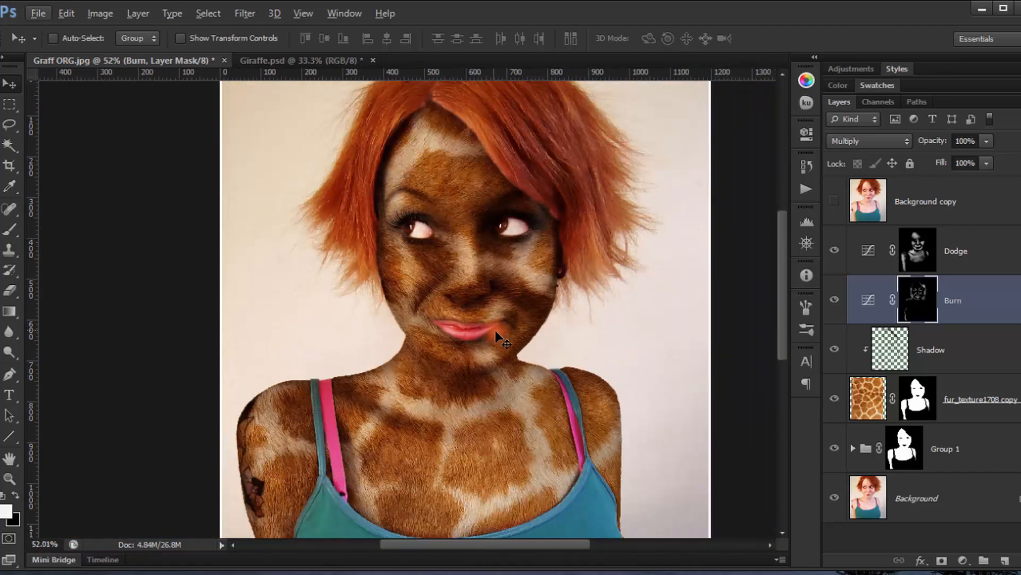
pyautogui.scroll(4, 436, 303)
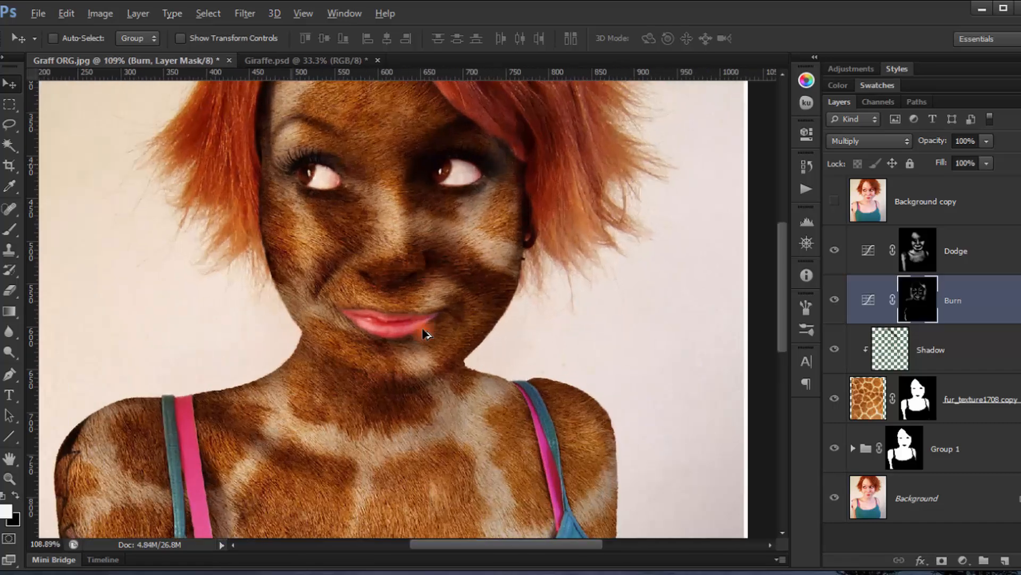
pyautogui.scroll(3, 422, 369)
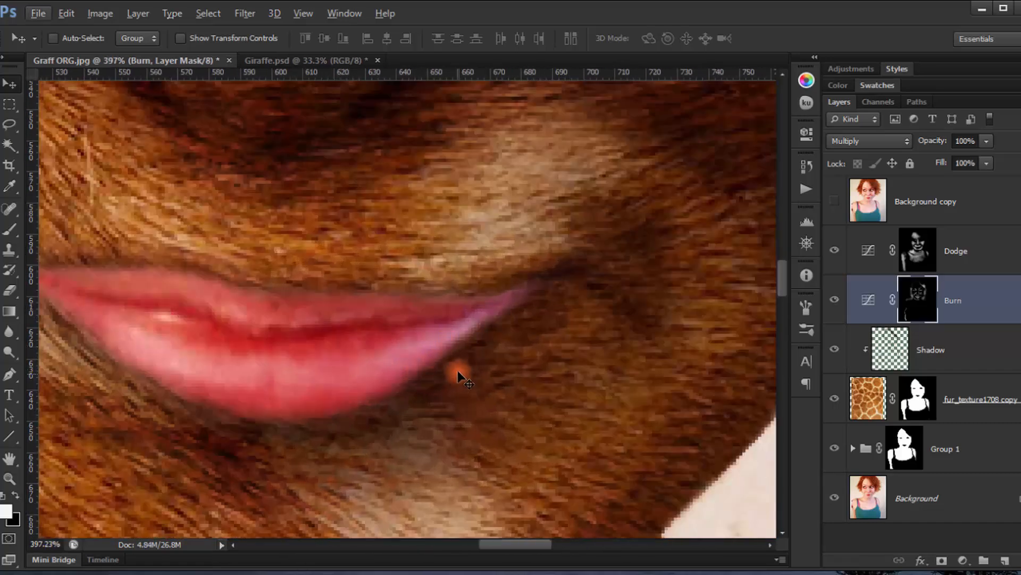
# Check the shading at the lip corner on the image's right with the Burn layer hidden and shown
pyautogui.click(837, 301)
pyautogui.click(838, 298)
pyautogui.scroll(2, 317, 349)
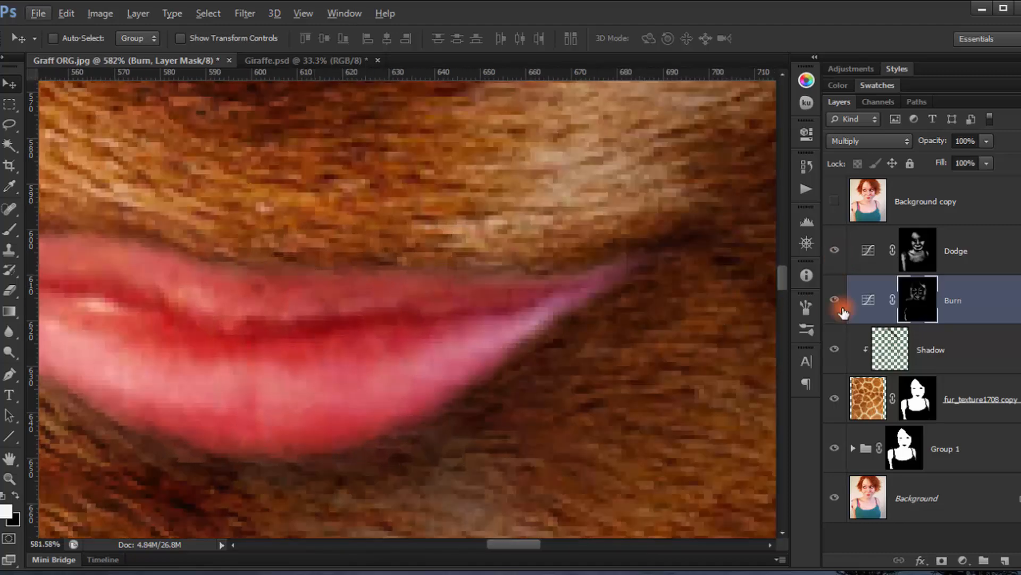
pyautogui.scroll(1, 270, 327)
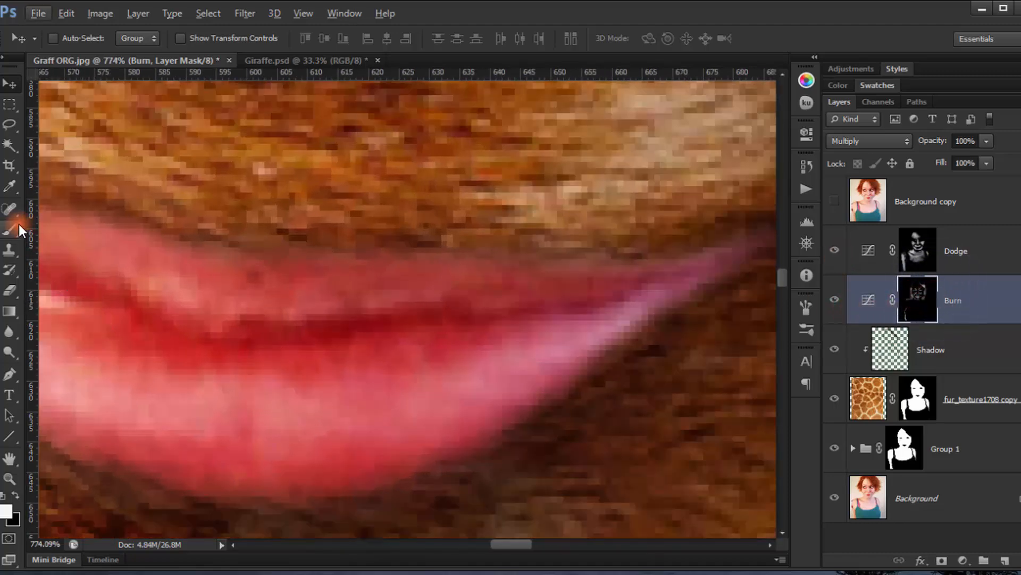
pyautogui.scroll(-5, 250, 275)
pyautogui.scroll(5, 277, 263)
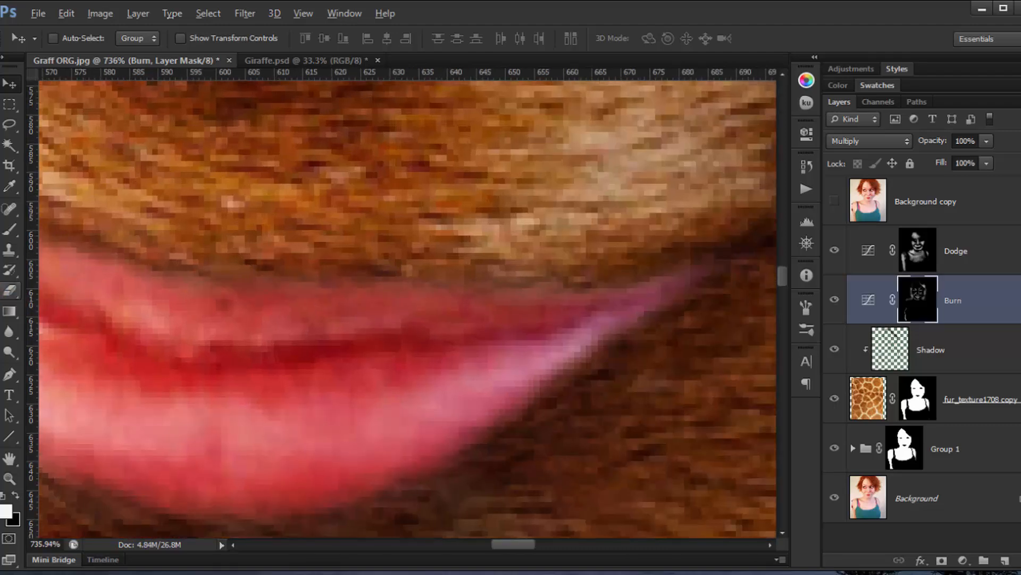
pyautogui.scroll(-8, 270, 273)
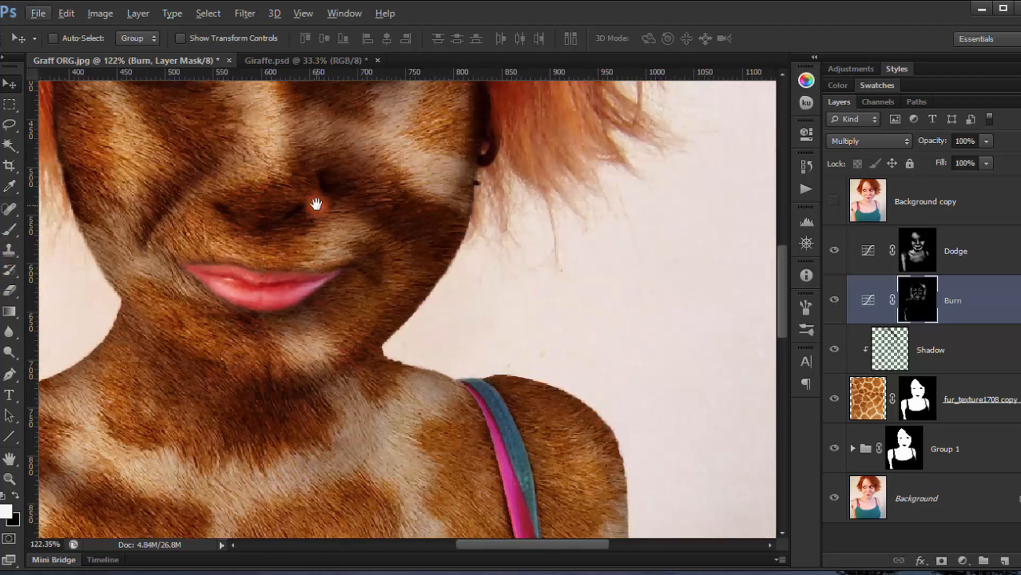
# Compare the full face with the Burn layer and the Dodge layer each hidden and shown
pyautogui.moveTo(317, 212)
pyautogui.mouseDown()
pyautogui.moveTo(434, 427)
pyautogui.moveTo(459, 420)
pyautogui.mouseUp()
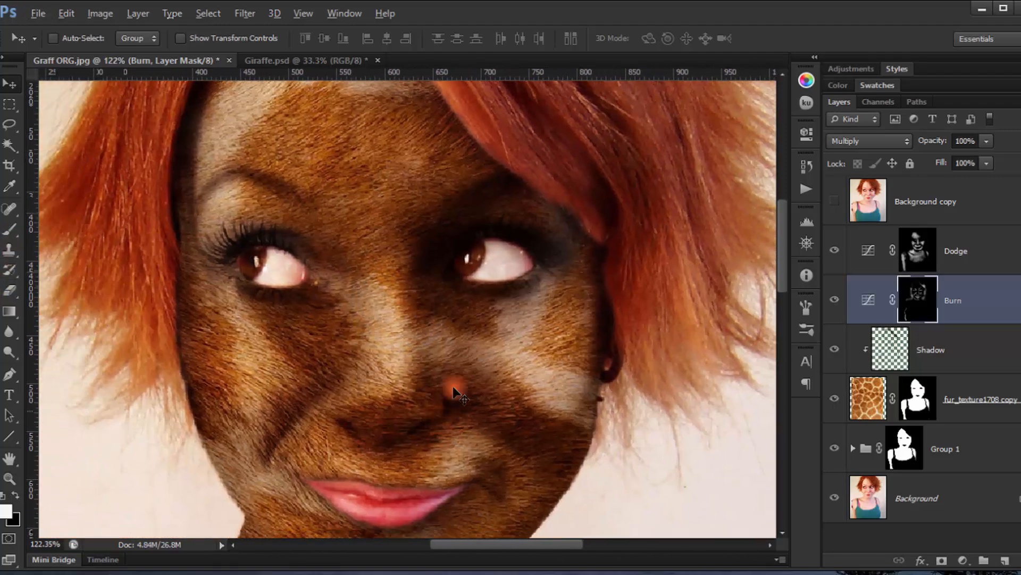
pyautogui.click(834, 301)
pyautogui.click(835, 301)
pyautogui.click(835, 251)
pyautogui.click(835, 250)
pyautogui.click(834, 251)
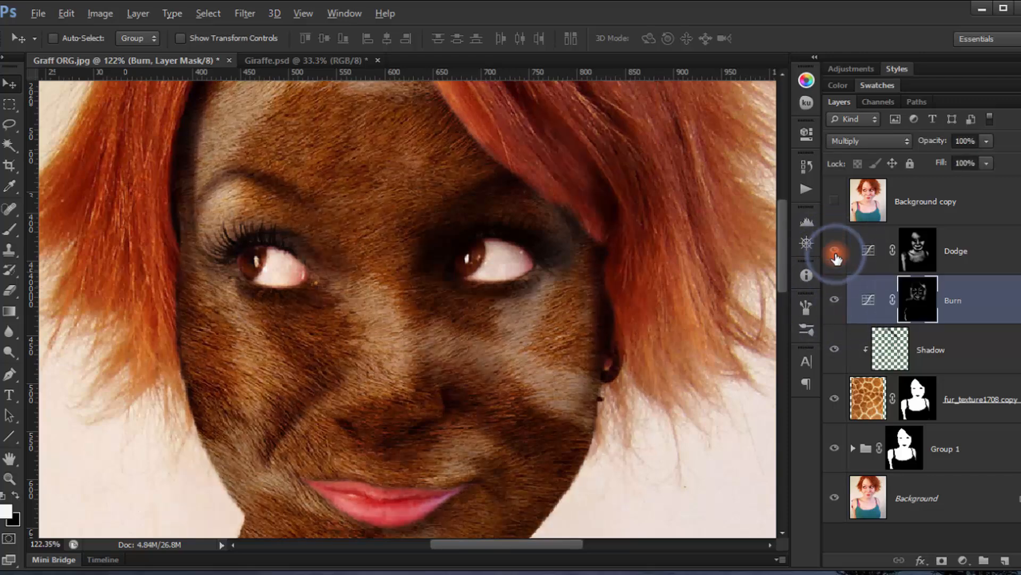
pyautogui.click(835, 251)
pyautogui.scroll(-3, 426, 288)
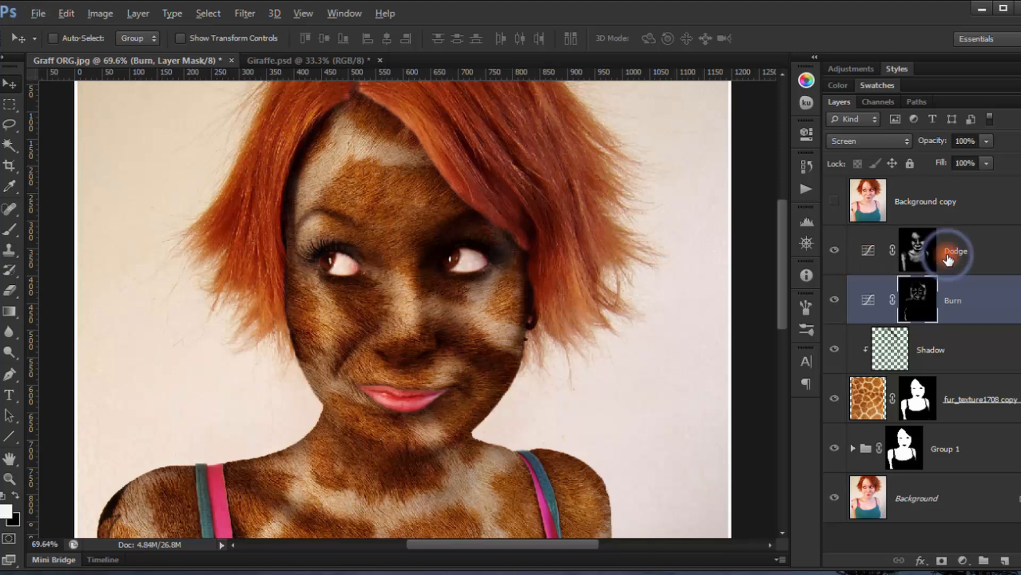
# Add a Selective Color adjustment layer above Dodge and raise the Black amount of the Whites
pyautogui.click(920, 251)
pyautogui.click(968, 560)
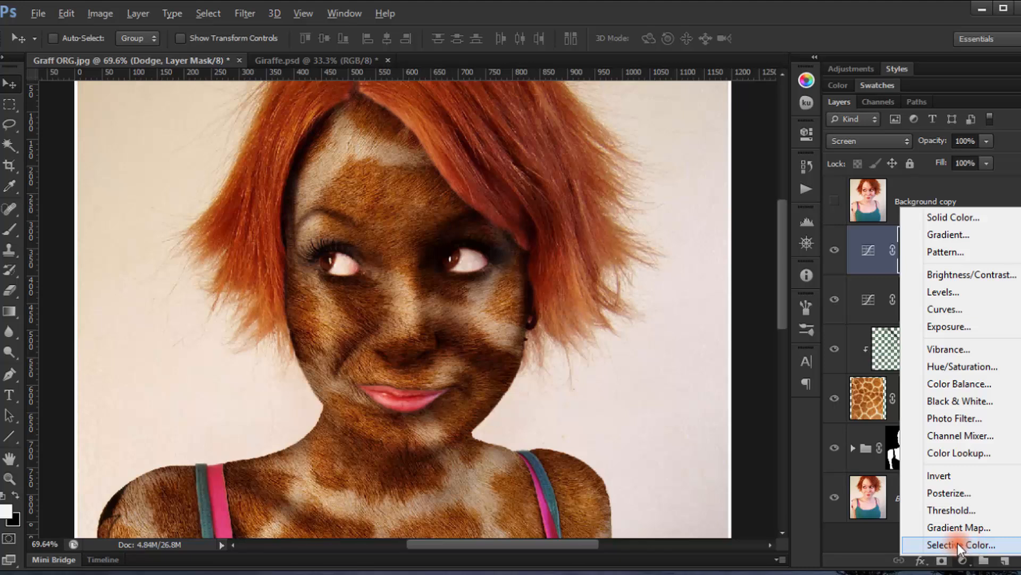
pyautogui.click(959, 543)
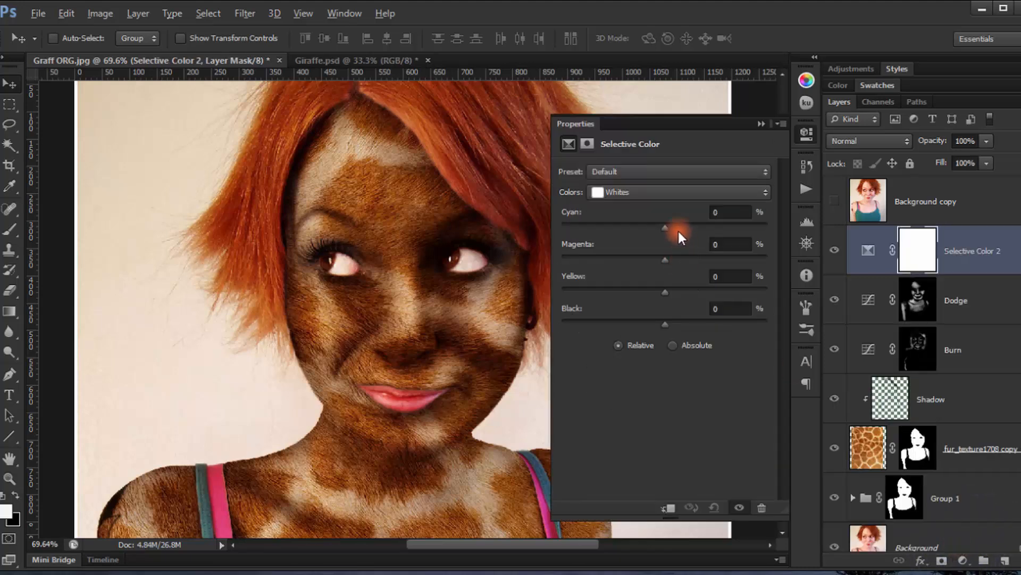
pyautogui.click(656, 194)
pyautogui.click(632, 285)
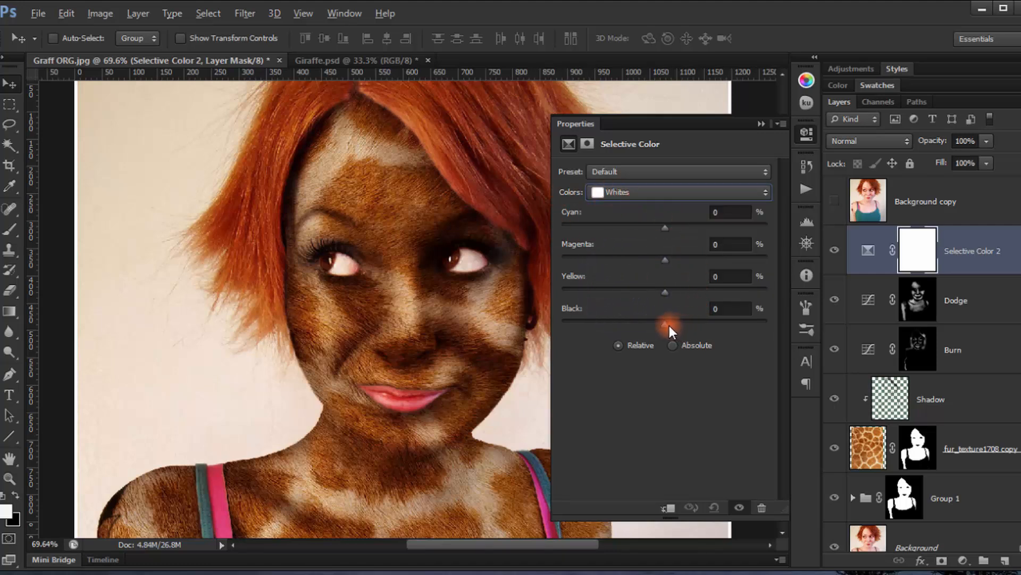
pyautogui.moveTo(666, 324); pyautogui.dragTo(783, 316)
pyautogui.click(759, 124)
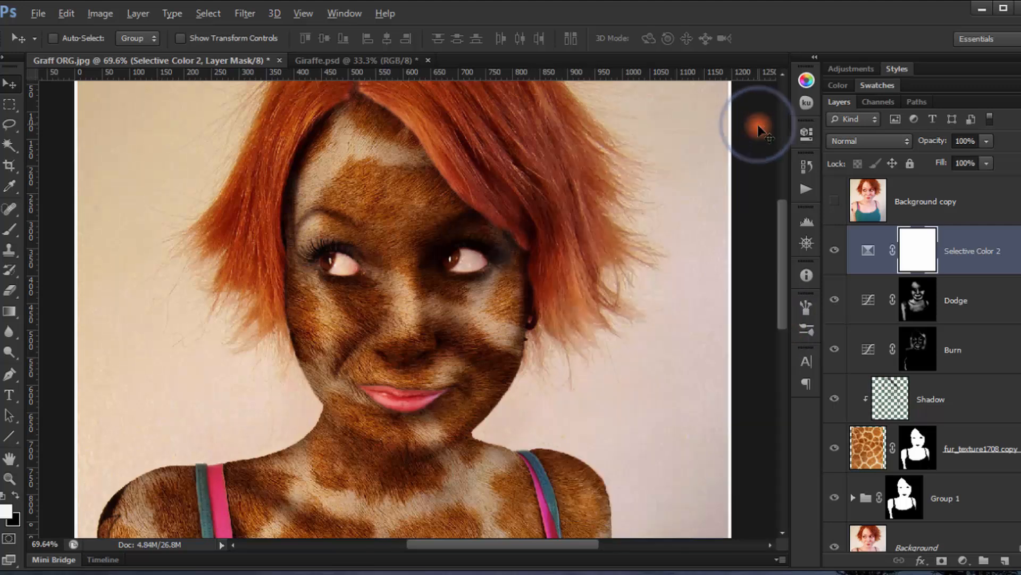
# Compare the portrait with the Selective Color adjustment hidden and shown, overall and close up on the face
pyautogui.click(835, 251)
pyautogui.click(836, 252)
pyautogui.scroll(4, 514, 342)
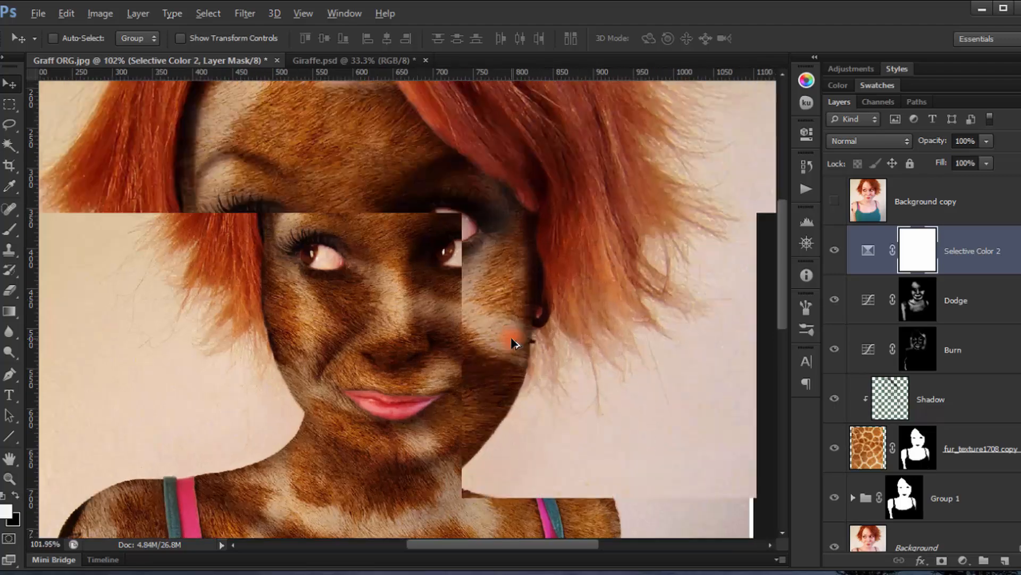
pyautogui.click(834, 253)
pyautogui.click(832, 253)
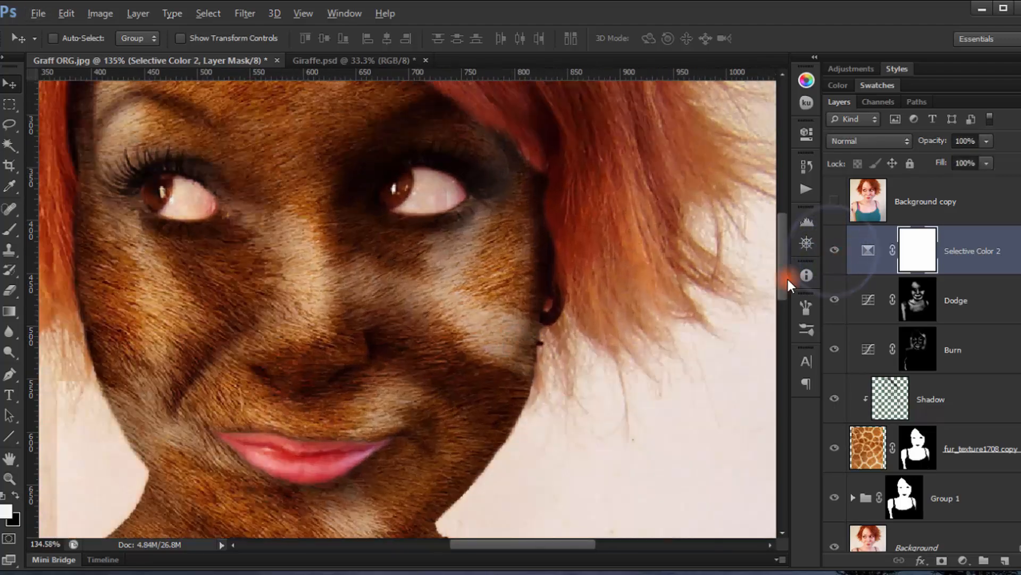
# Compare the chest fur beside the top's strap with the Selective Color 2 adjustment hidden and shown
pyautogui.moveTo(468, 433); pyautogui.dragTo(433, 269)
pyautogui.moveTo(449, 380); pyautogui.dragTo(466, 324)
pyautogui.scroll(3, 465, 324)
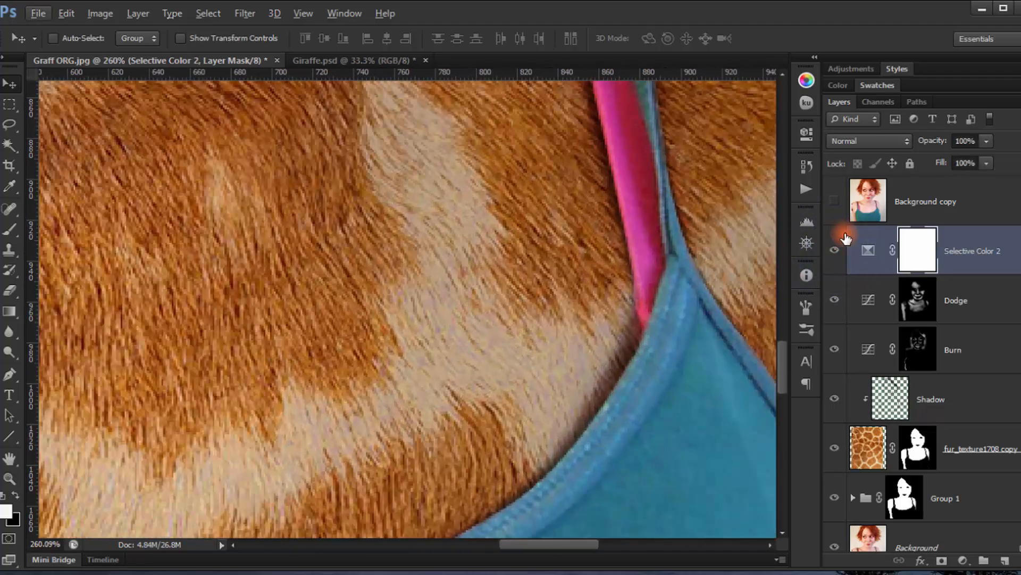
pyautogui.click(835, 253)
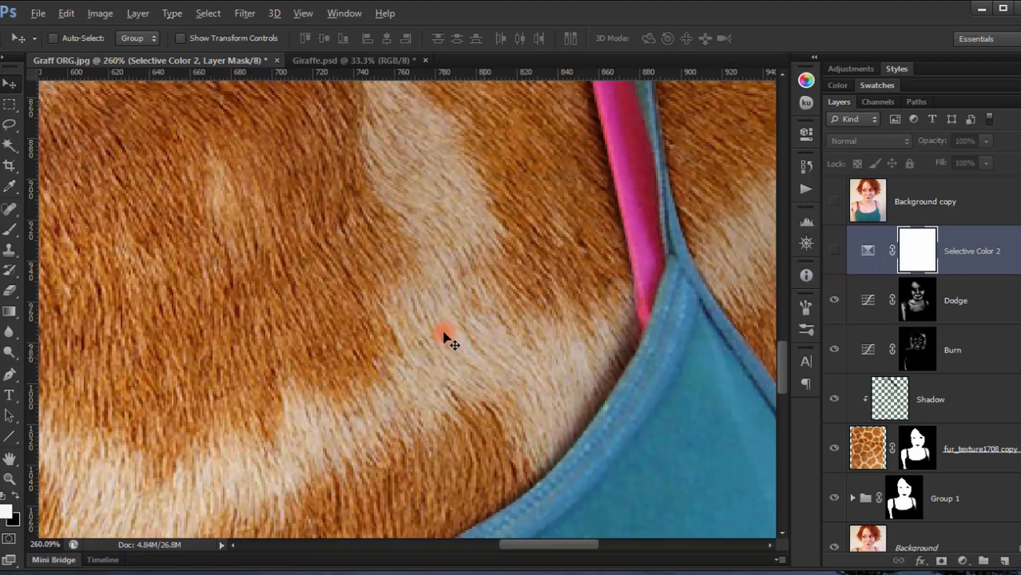
pyautogui.click(834, 253)
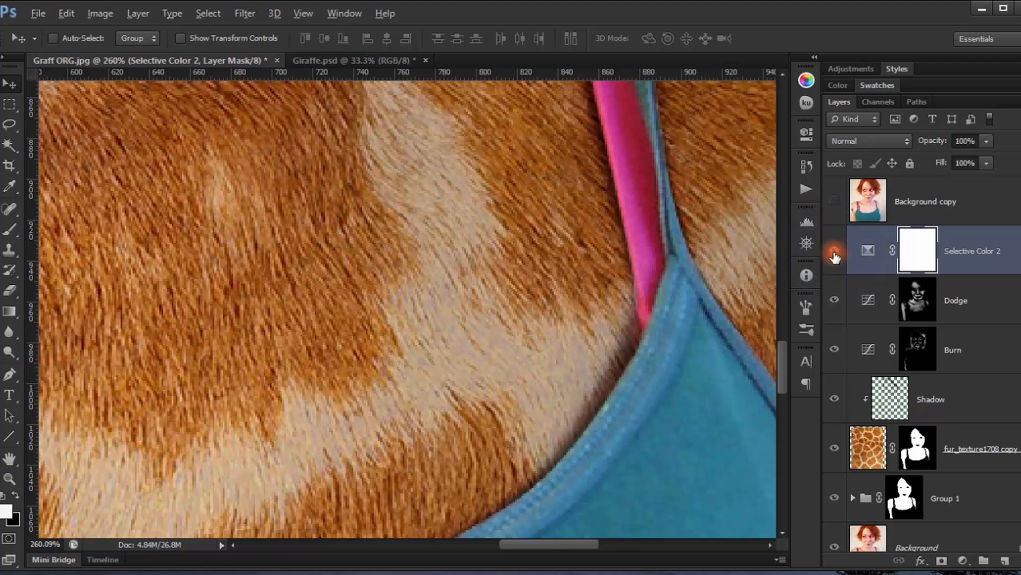
pyautogui.click(835, 253)
pyautogui.click(835, 253)
pyautogui.click(834, 253)
pyautogui.click(834, 254)
pyautogui.scroll(-6, 378, 259)
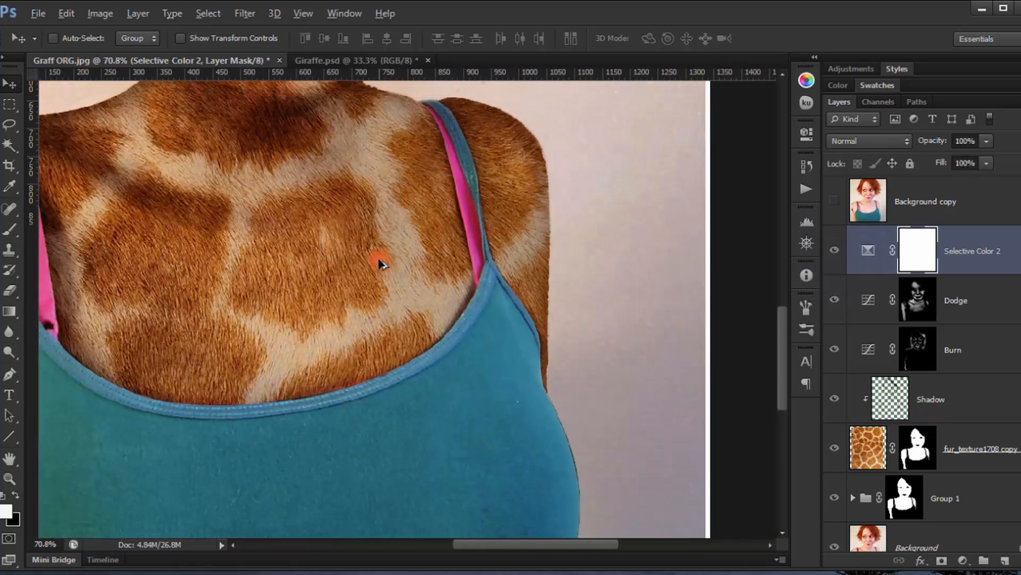
pyautogui.scroll(-1, 379, 260)
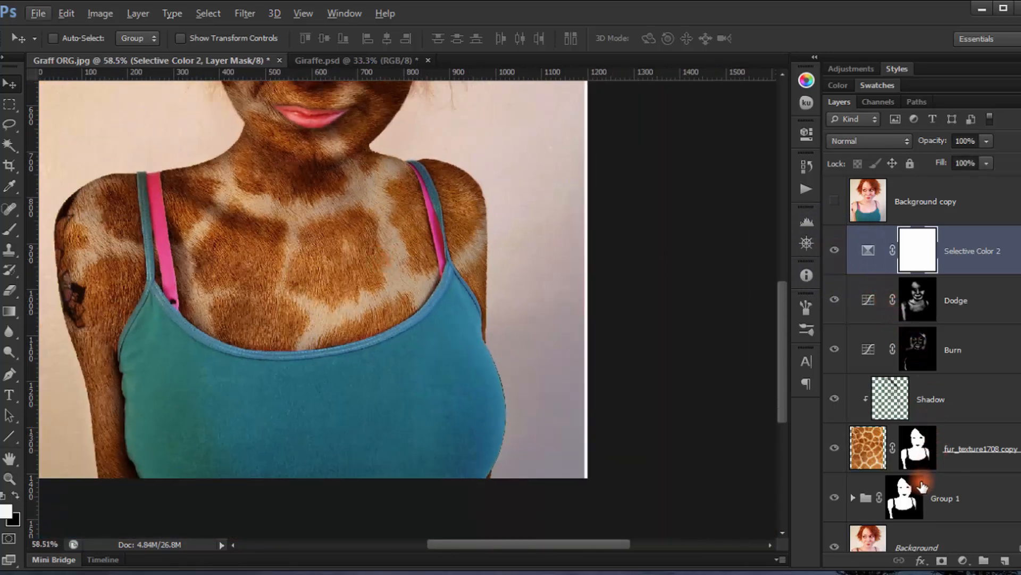
# Limit Selective Color 2 to the skin by filling its mask with black outside the shape of Group 1's mask, and deselect
pyautogui.keyDown('ctrl'); pyautogui.click(907, 493); pyautogui.keyUp('ctrl')
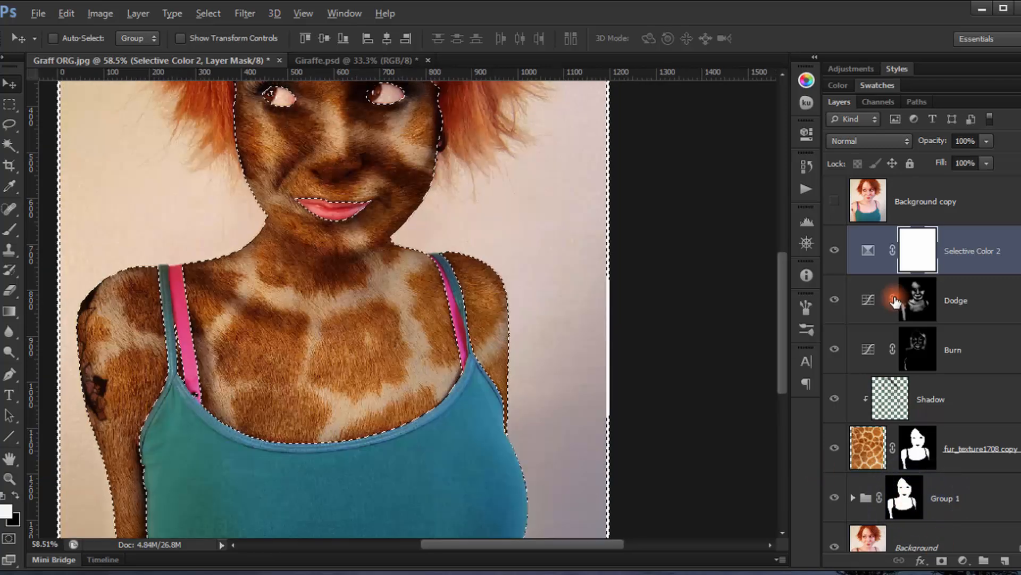
pyautogui.hotkey('ctrl', 'BackSpace')
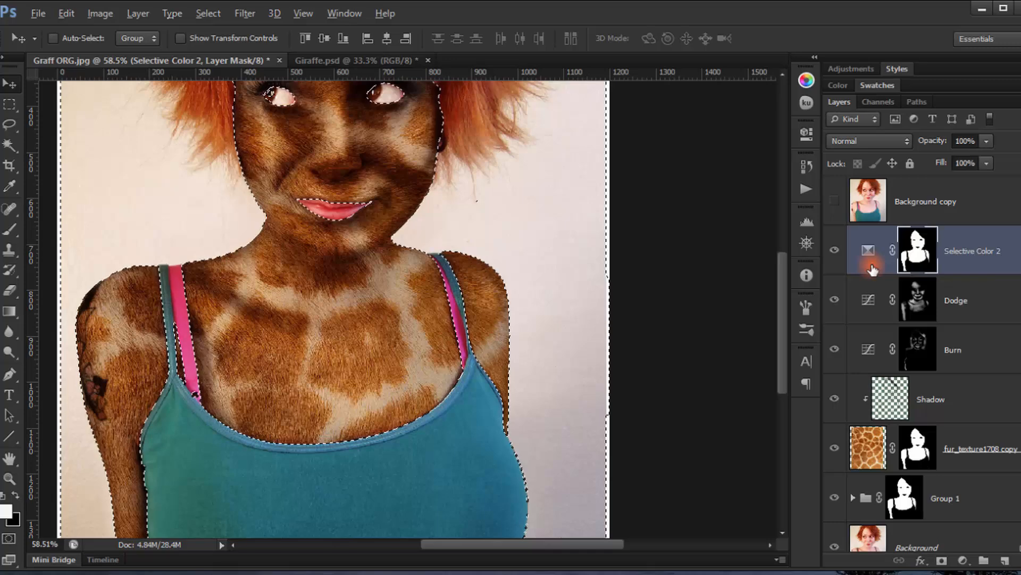
pyautogui.hotkey('ctrl', 'd')
# Compare the whole portrait and the face with the masked Selective Color 2 adjustment hidden and shown
pyautogui.click(835, 258)
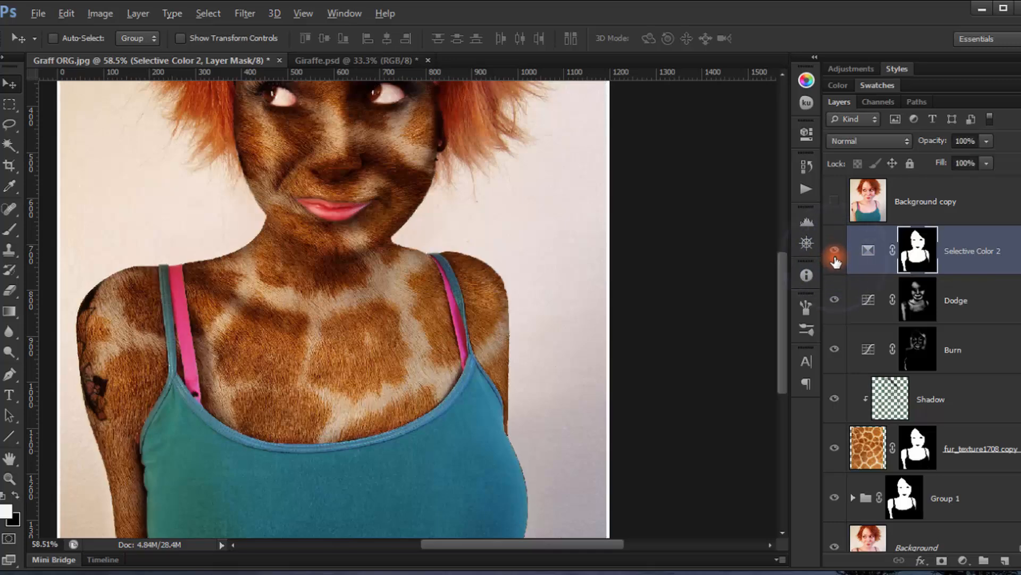
pyautogui.scroll(-5, 479, 266)
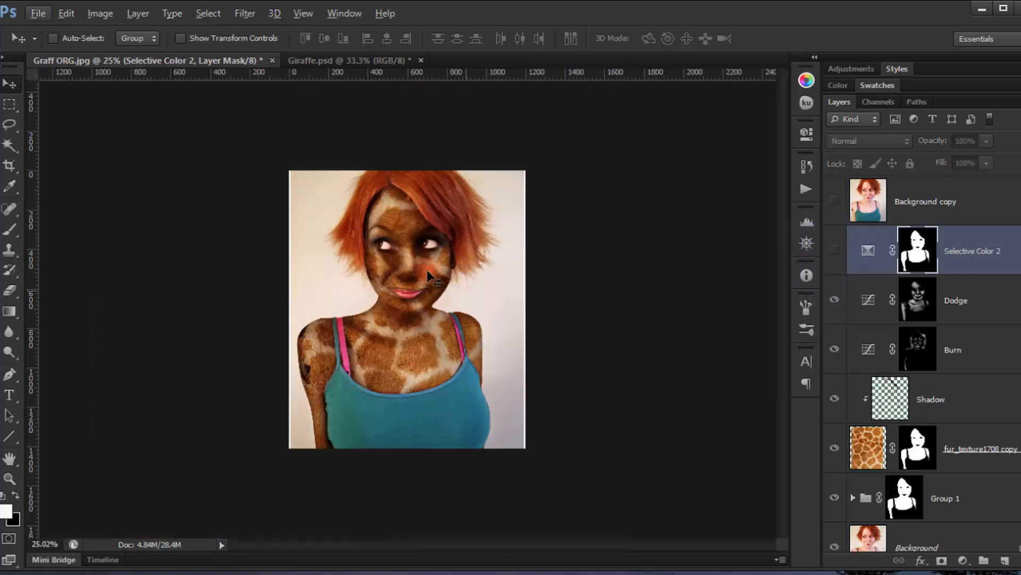
pyautogui.scroll(3, 421, 270)
pyautogui.scroll(3, 421, 270)
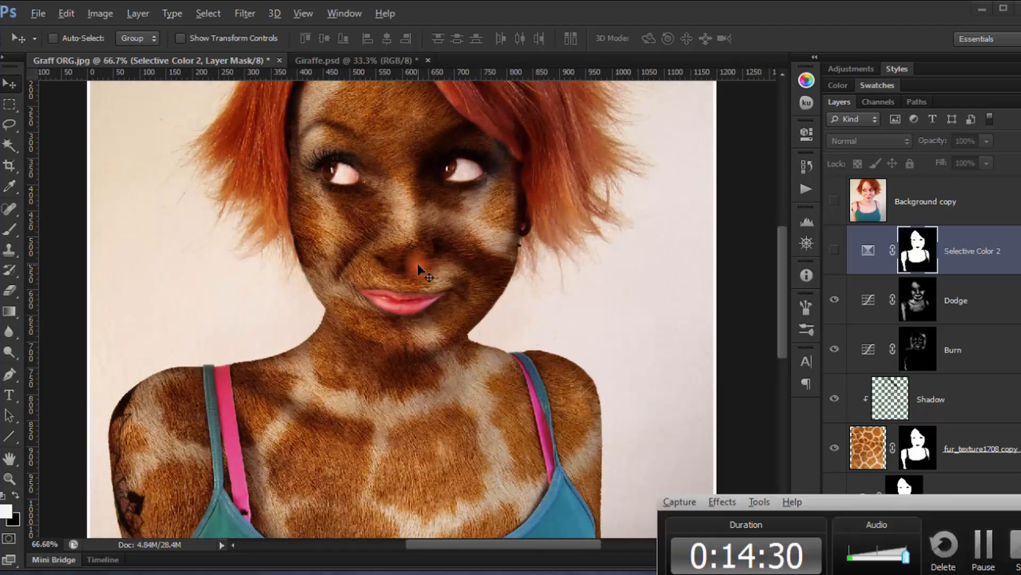
# Add a new empty layer above Selective Color 2 and set its blend mode to Color
pyautogui.scroll(2, 532, 160)
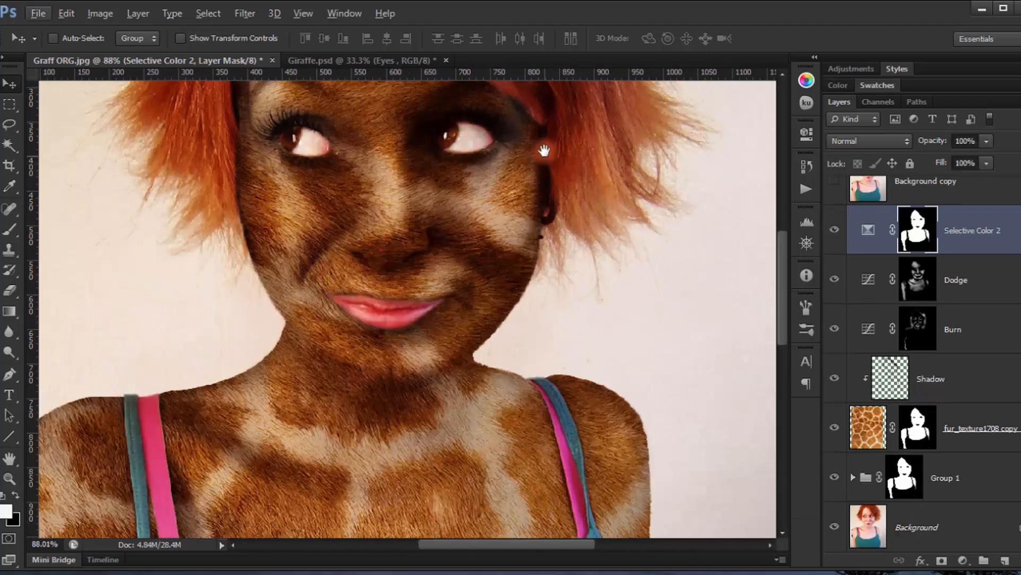
pyautogui.scroll(6, 308, 268)
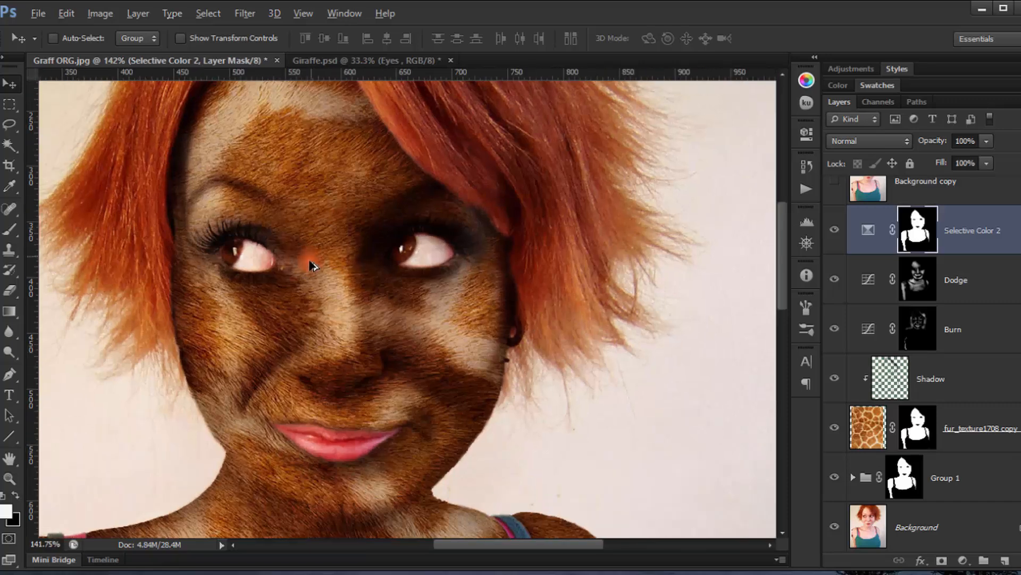
pyautogui.scroll(2, 420, 250)
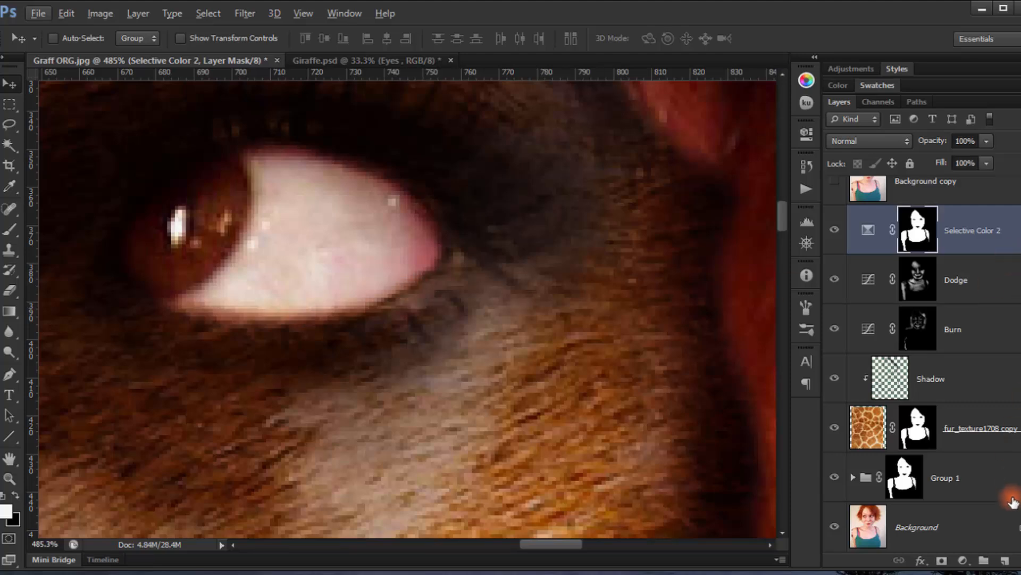
pyautogui.click(963, 560)
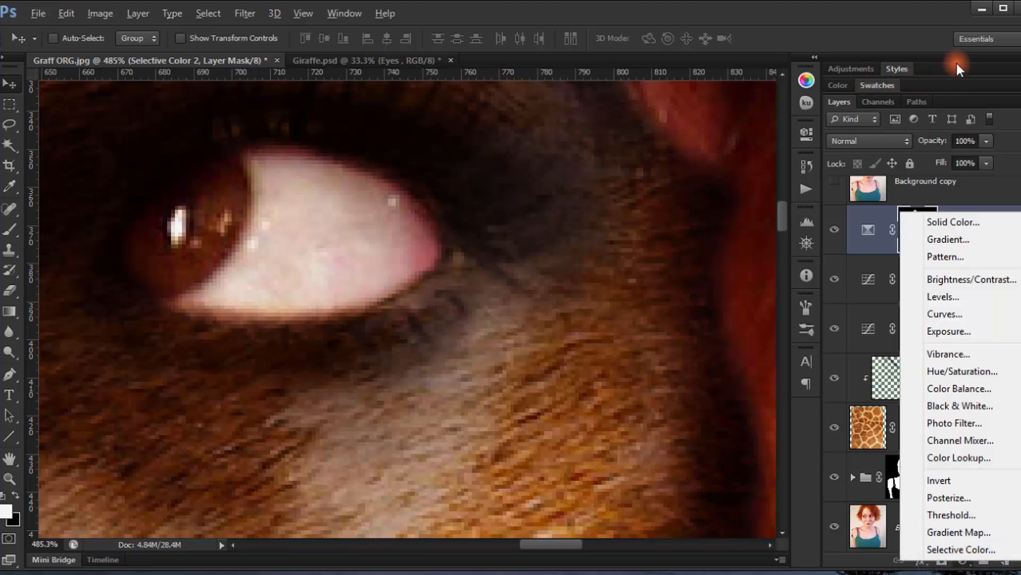
pyautogui.click(862, 219)
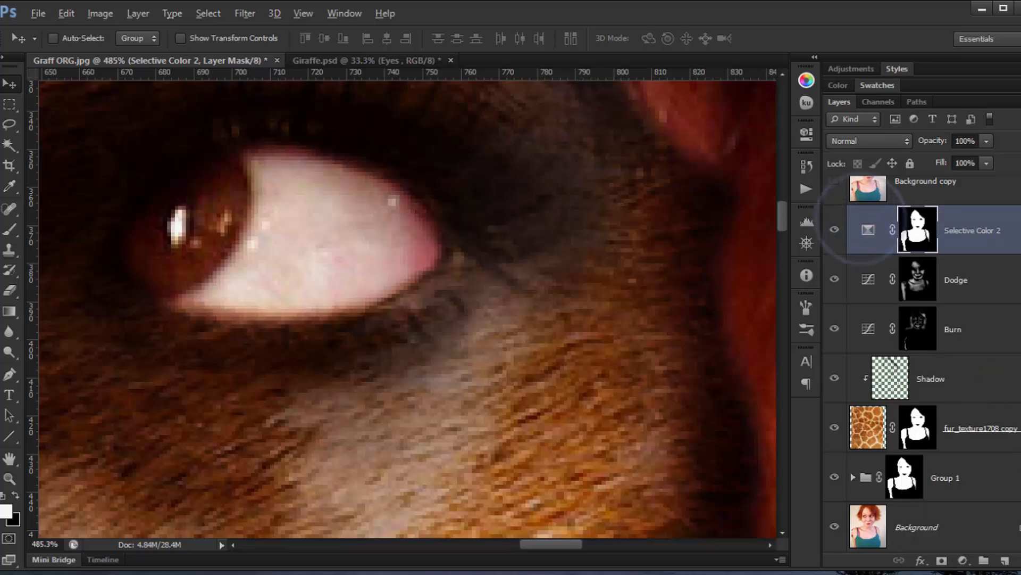
pyautogui.click(1005, 560)
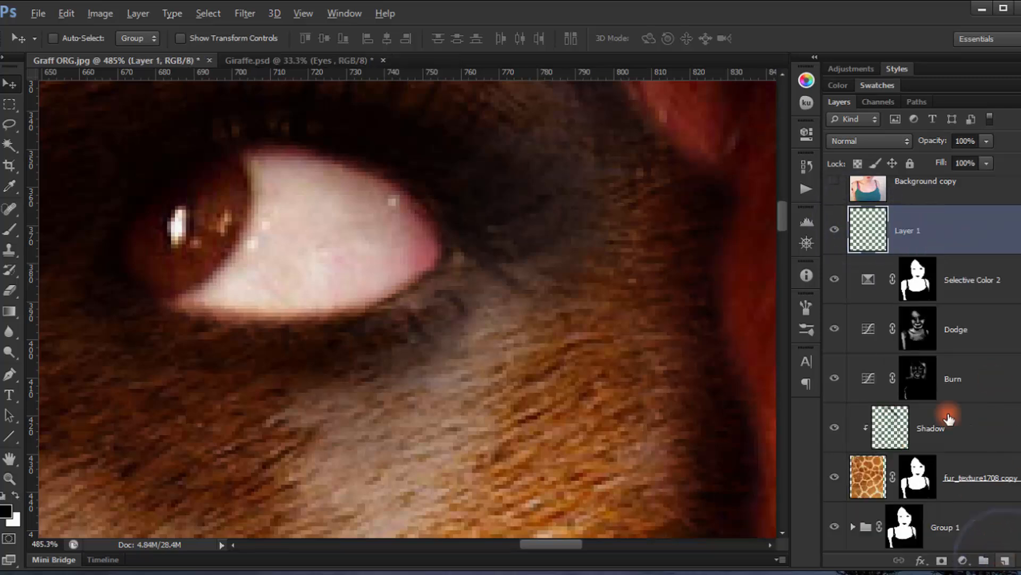
pyautogui.click(891, 142)
pyautogui.click(864, 537)
pyautogui.click(951, 230)
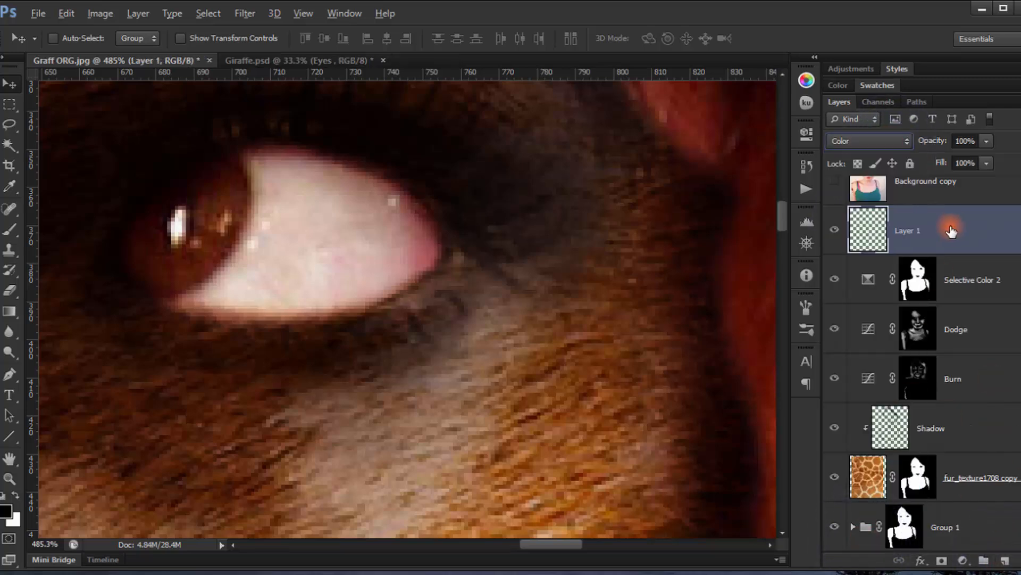
# Set the Brush tool to 40% opacity and 40% flow for retouching the eye
pyautogui.click(10, 230)
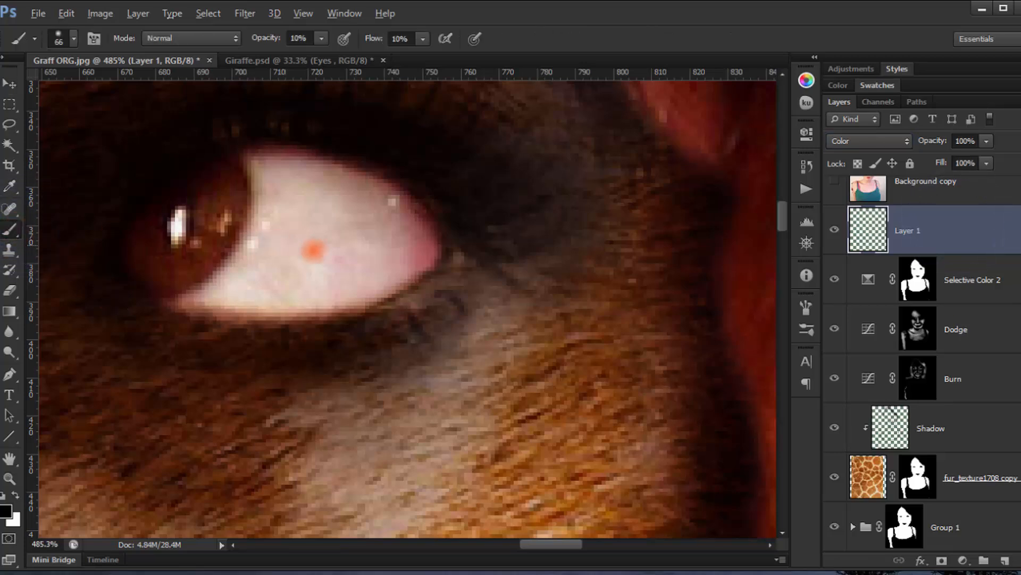
pyautogui.rightClick(366, 238)
pyautogui.click(627, 32)
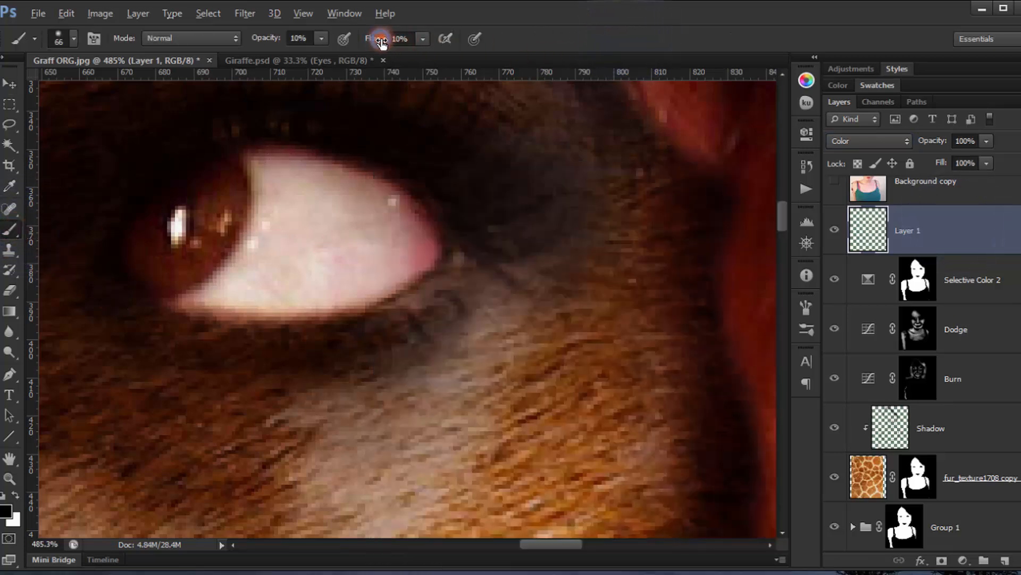
pyautogui.click(399, 39)
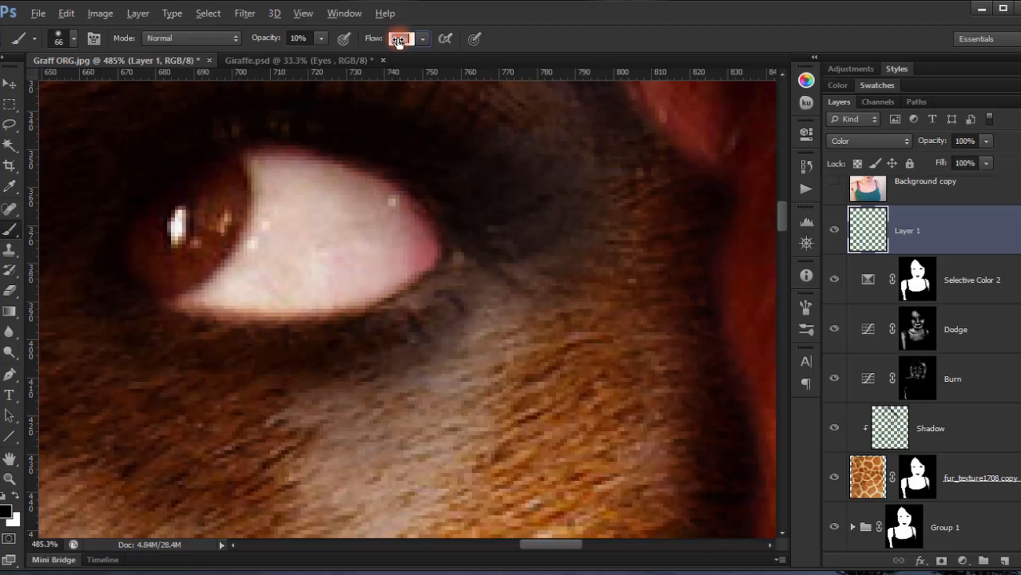
pyautogui.write('40')
pyautogui.moveTo(274, 39)
pyautogui.mouseDown()
pyautogui.moveTo(287, 45)
pyautogui.moveTo(275, 38)
pyautogui.mouseUp()
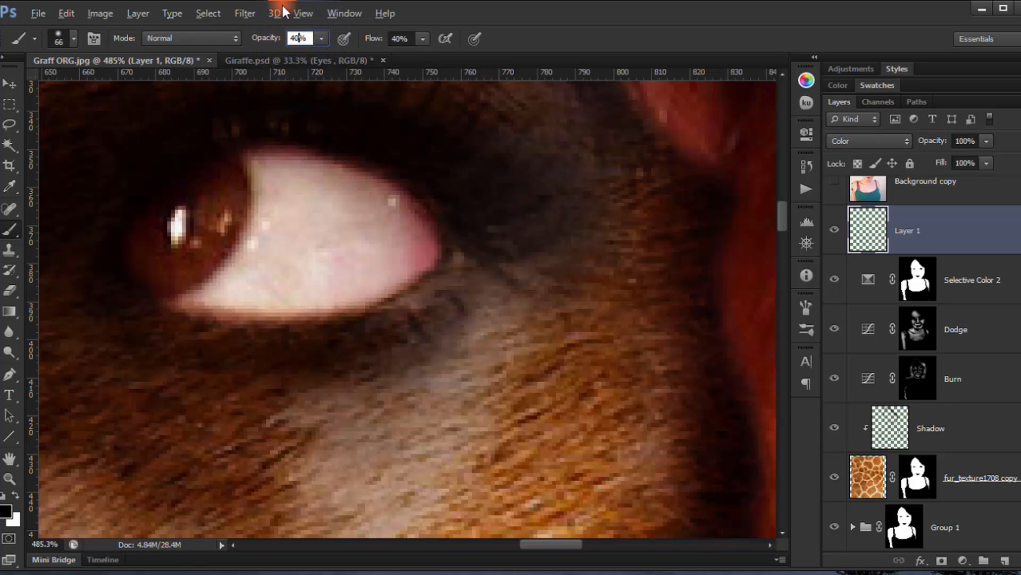
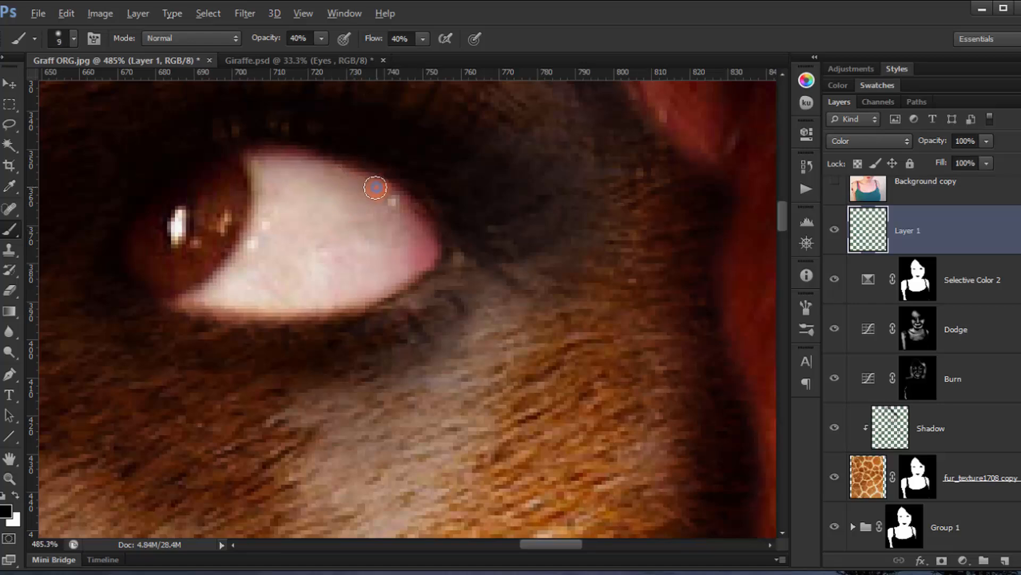
# Paint with a small black brush on the Color layer over the pink areas in the white of the eye on the image's right
pyautogui.moveTo(376, 188); pyautogui.dragTo(423, 241)
pyautogui.moveTo(432, 220)
pyautogui.mouseDown()
pyautogui.moveTo(419, 225)
pyautogui.moveTo(409, 259)
pyautogui.mouseUp()
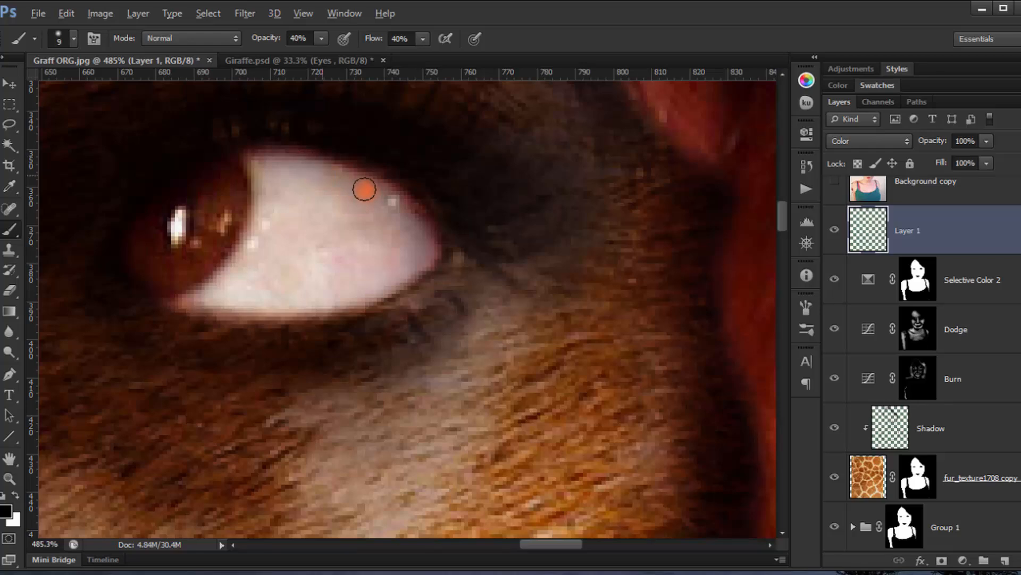
pyautogui.moveTo(384, 195); pyautogui.dragTo(417, 230)
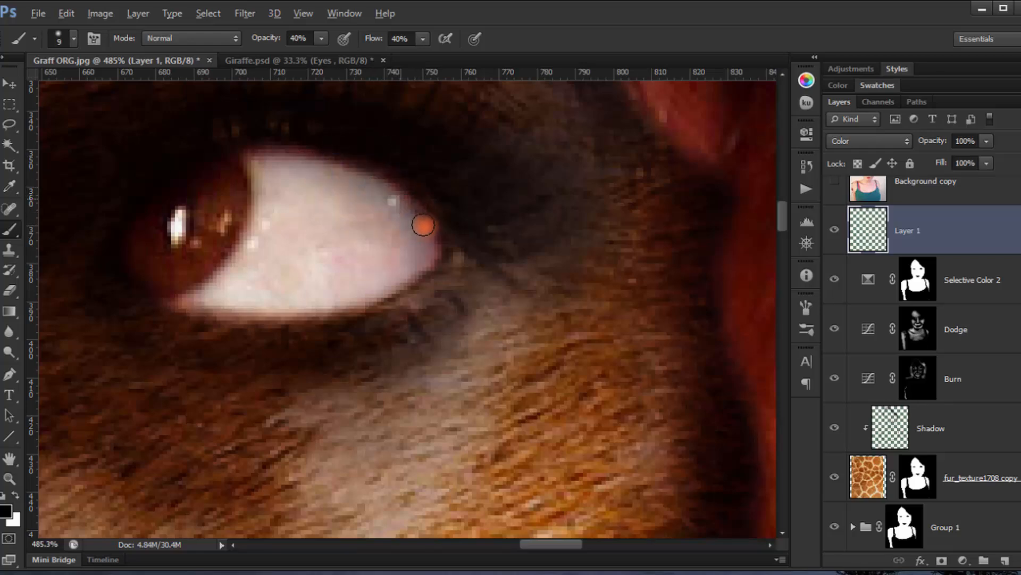
pyautogui.moveTo(421, 265)
pyautogui.mouseDown()
pyautogui.moveTo(313, 293)
pyautogui.moveTo(437, 254)
pyautogui.mouseUp()
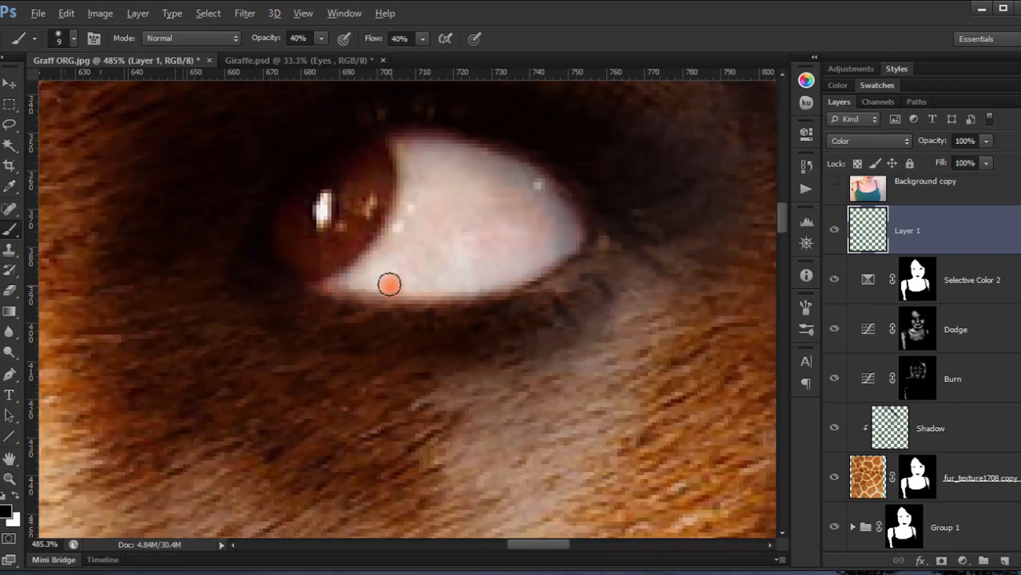
pyautogui.scroll(1, 424, 309)
pyautogui.scroll(5, 424, 314)
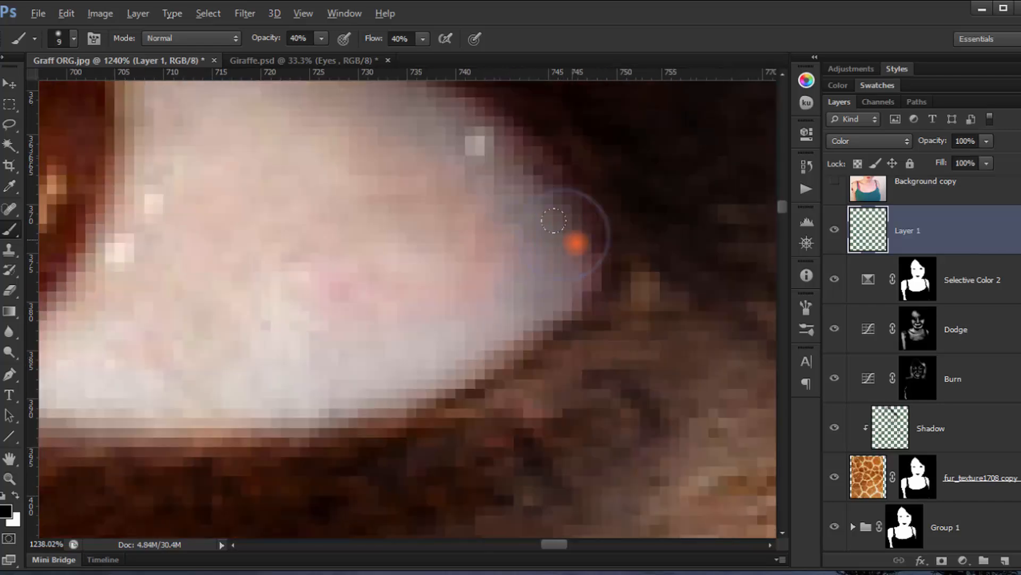
pyautogui.moveTo(554, 221)
pyautogui.mouseDown()
pyautogui.moveTo(531, 257)
pyautogui.moveTo(519, 233)
pyautogui.mouseUp()
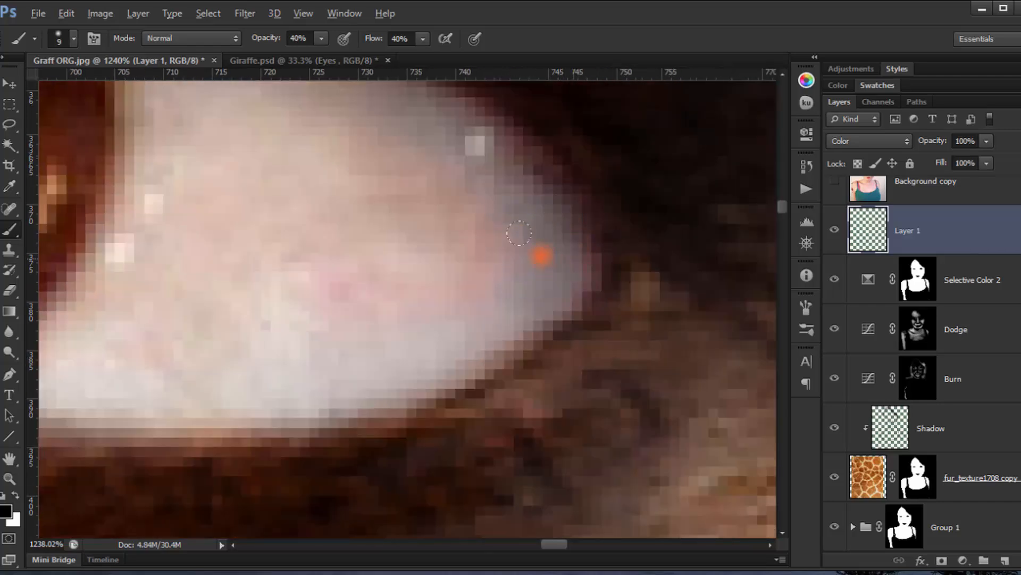
pyautogui.moveTo(416, 254)
pyautogui.mouseDown()
pyautogui.moveTo(479, 243)
pyautogui.moveTo(453, 260)
pyautogui.moveTo(512, 379)
pyautogui.mouseUp()
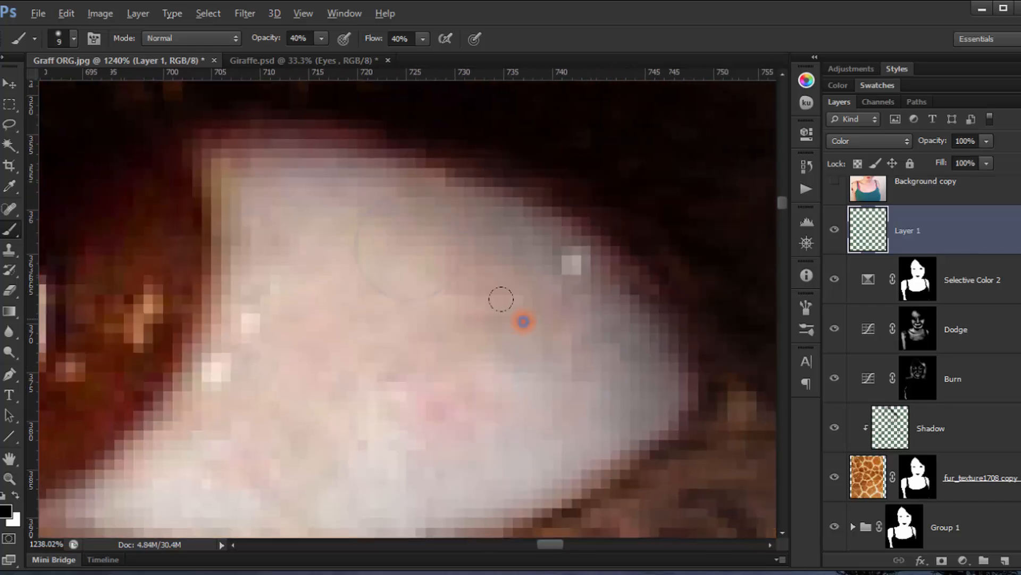
pyautogui.moveTo(502, 296)
pyautogui.mouseDown()
pyautogui.moveTo(479, 281)
pyautogui.moveTo(408, 308)
pyautogui.moveTo(280, 194)
pyautogui.mouseUp()
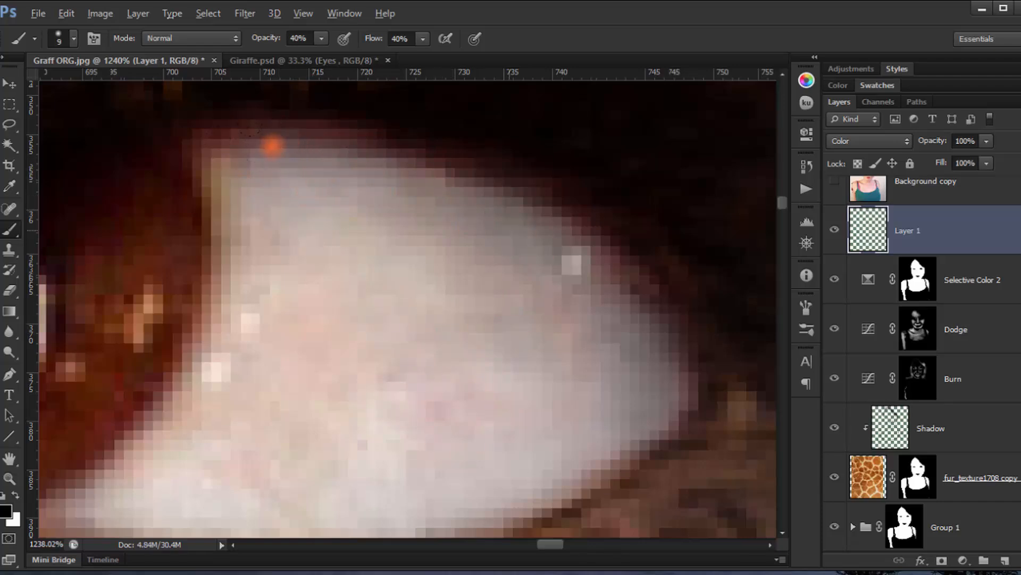
pyautogui.scroll(-5, 623, 299)
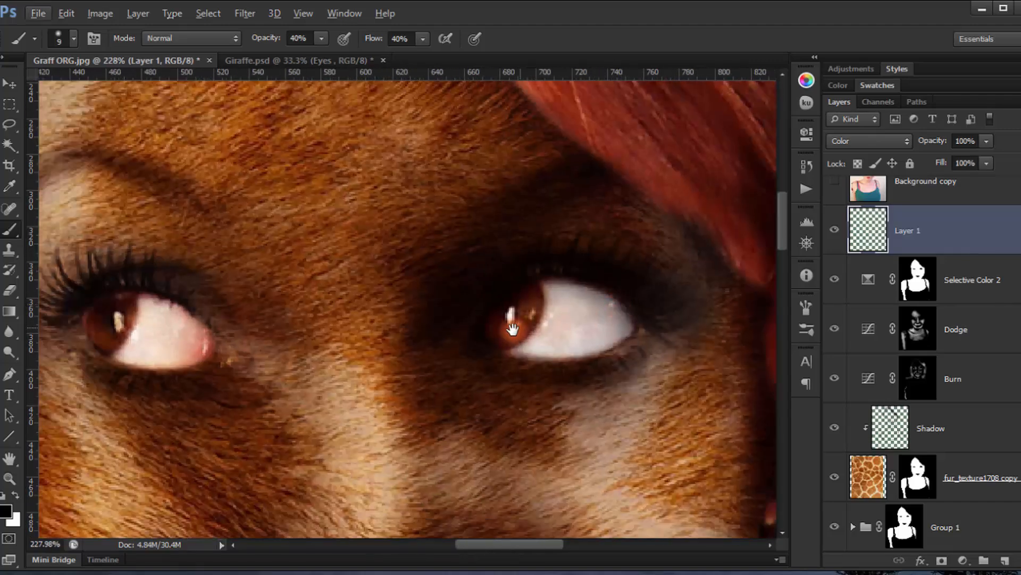
pyautogui.moveTo(512, 330); pyautogui.dragTo(265, 261)
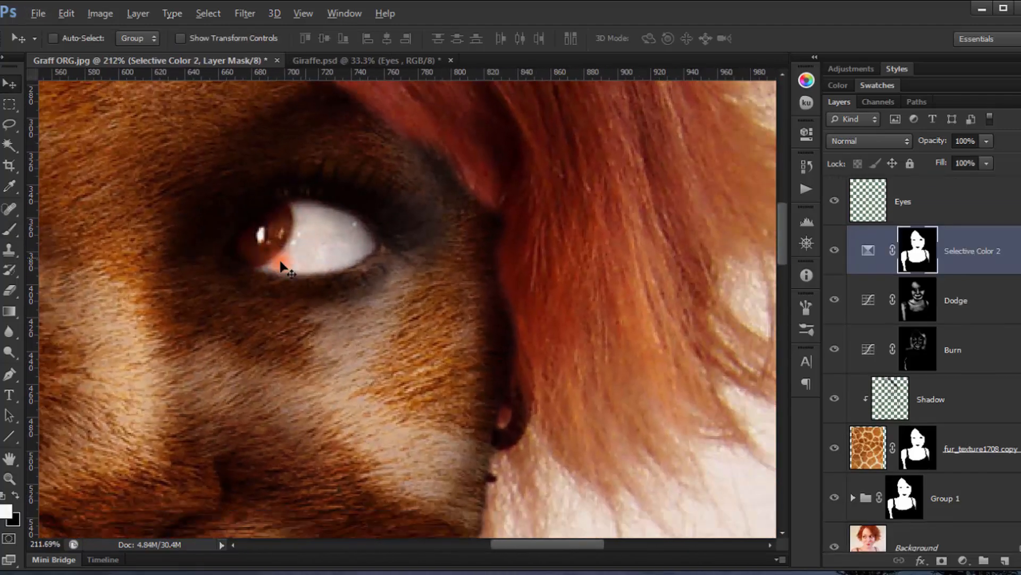
# Select the Eyes layer and examine the retouched whites of both eyes close up and within the whole face
pyautogui.moveTo(272, 266); pyautogui.dragTo(423, 267)
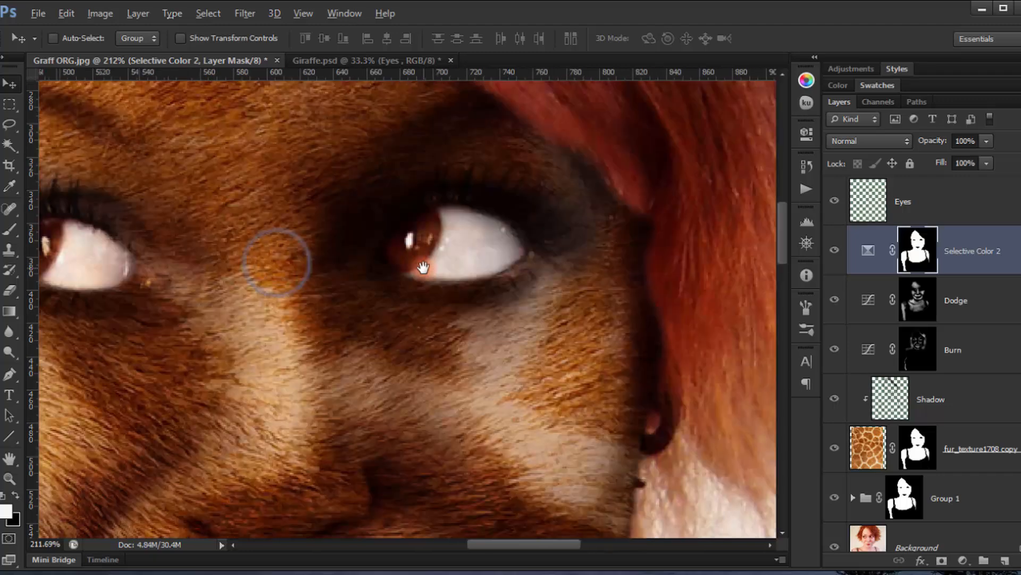
pyautogui.click(908, 205)
pyautogui.scroll(-3, 341, 277)
pyautogui.moveTo(320, 281); pyautogui.dragTo(367, 296)
pyautogui.scroll(-2, 410, 287)
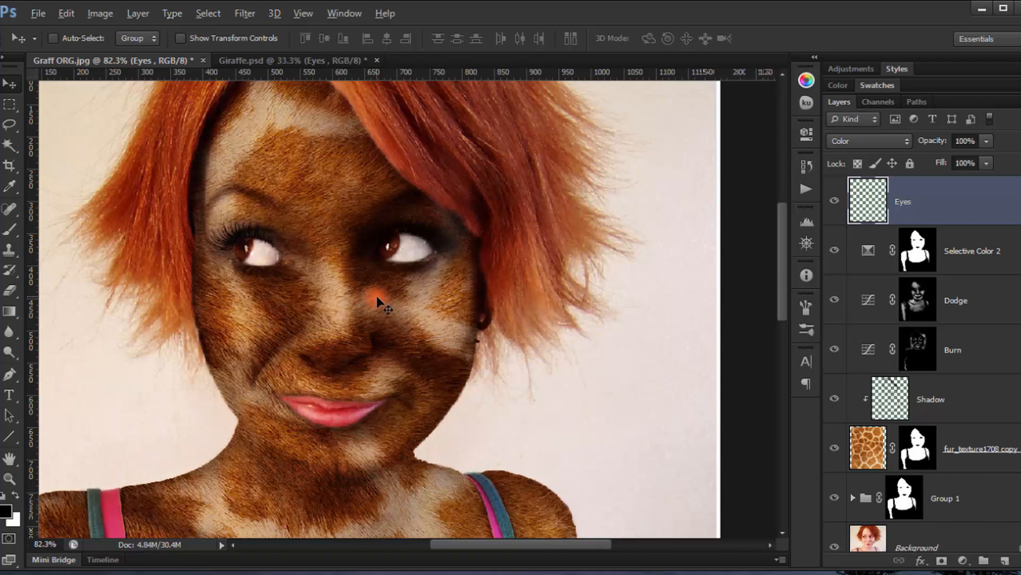
pyautogui.scroll(2, 875, 266)
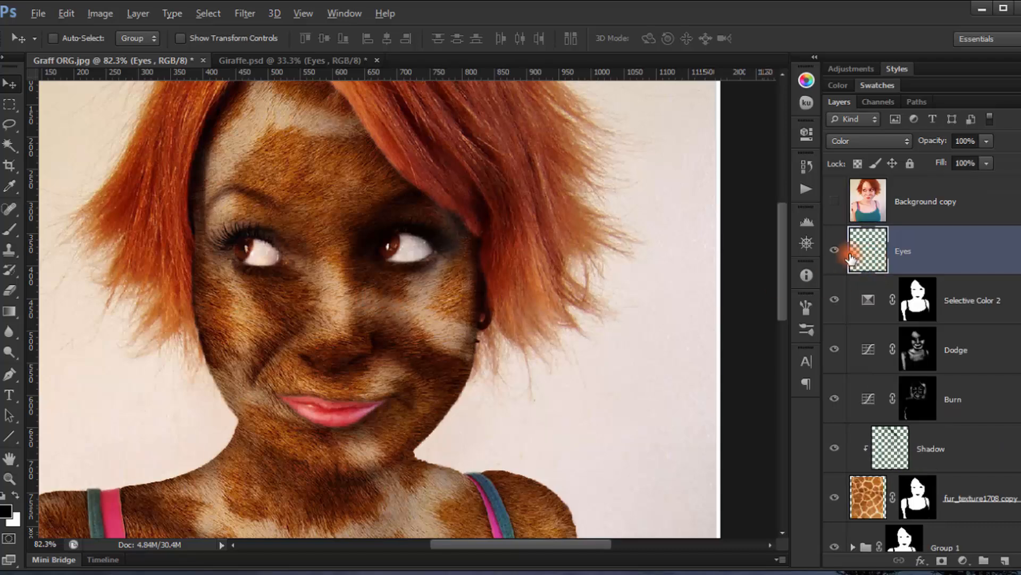
pyautogui.scroll(-2, 876, 268)
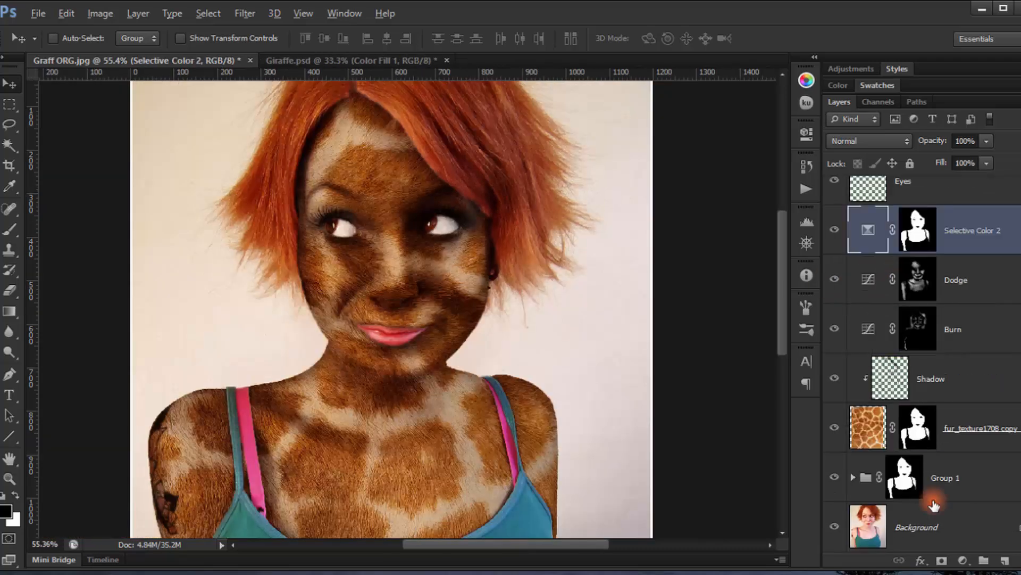
# Show the Background copy layer above Eyes, duplicate it, and hide the lower copy
pyautogui.scroll(3, 578, 377)
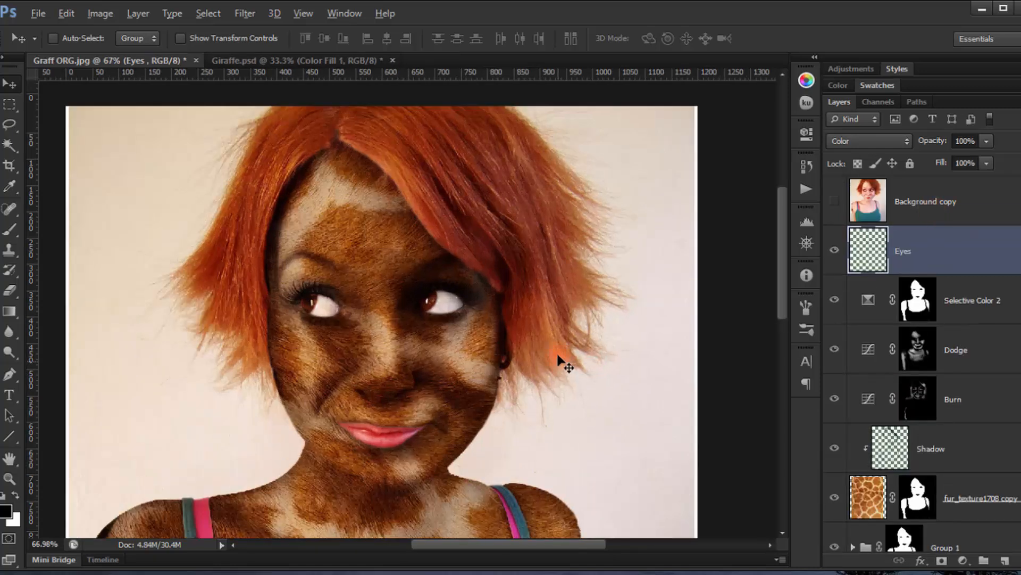
pyautogui.doubleClick(903, 249)
pyautogui.click(834, 203)
pyautogui.click(905, 203)
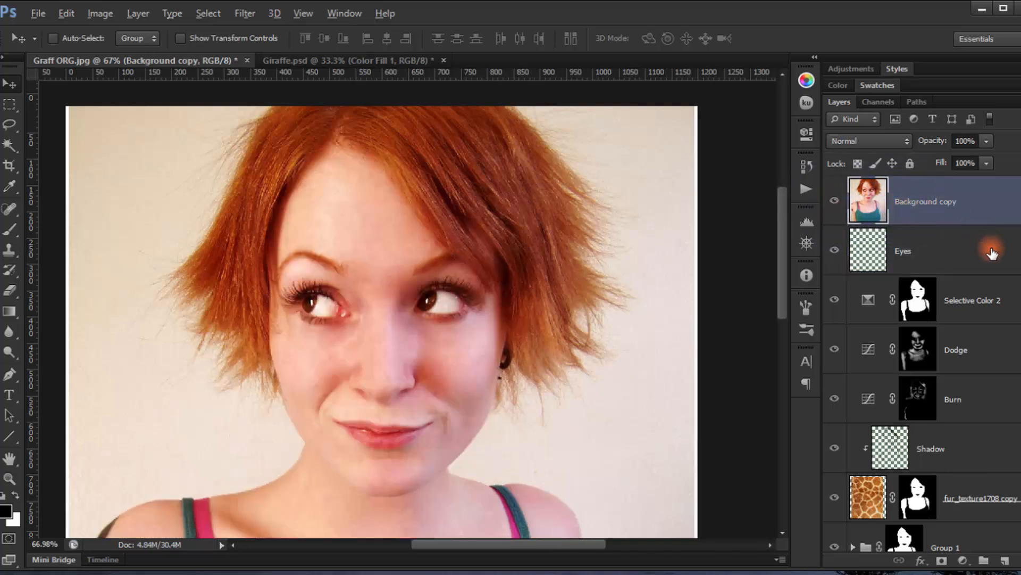
pyautogui.hotkey('ctrl', 'j')
pyautogui.click(834, 250)
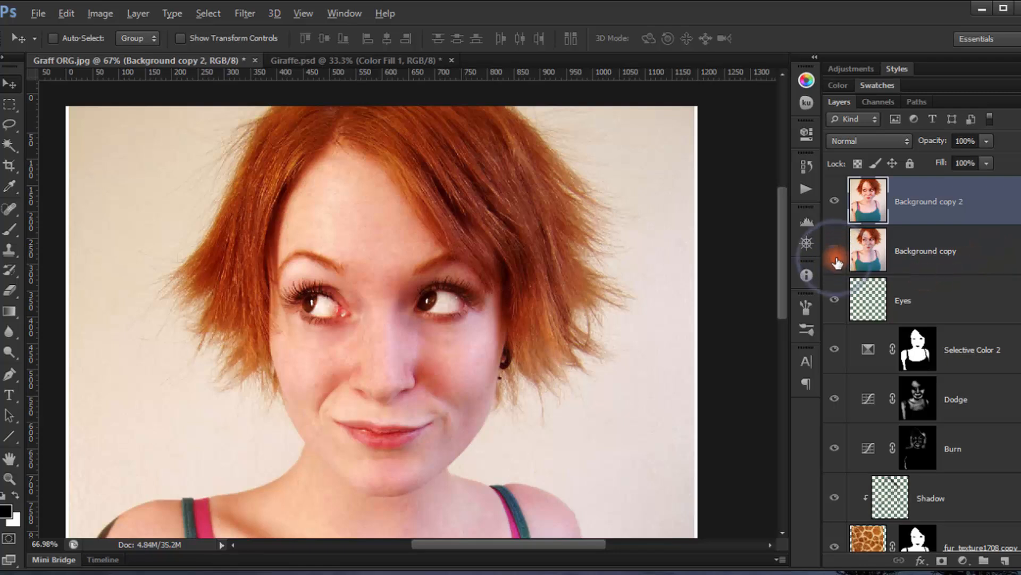
# Desaturate the Background copy 2 layer to black and white
pyautogui.click(918, 196)
pyautogui.hotkey('ctrl', 'shift', 'u')
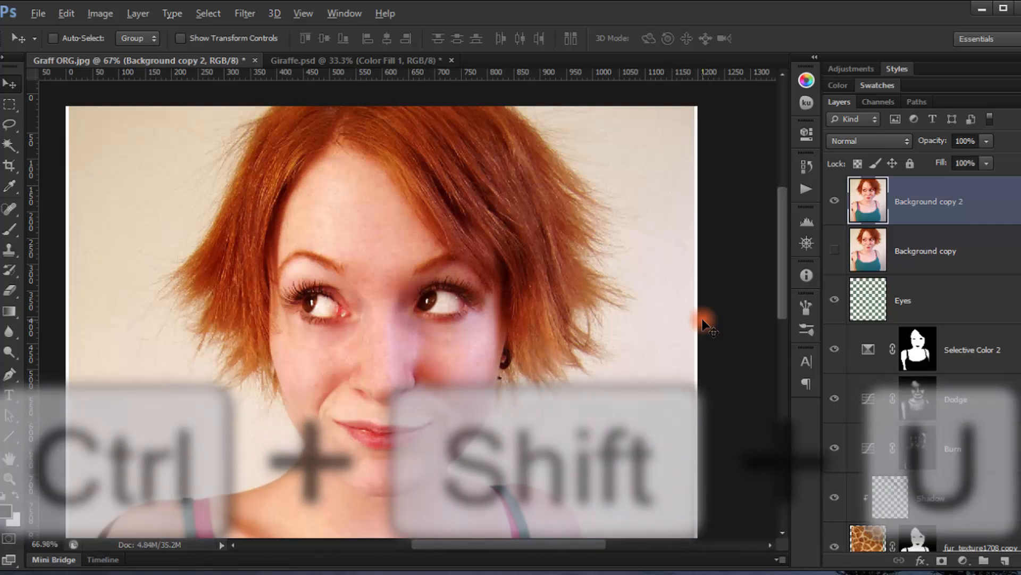
pyautogui.moveTo(551, 309); pyautogui.dragTo(556, 272)
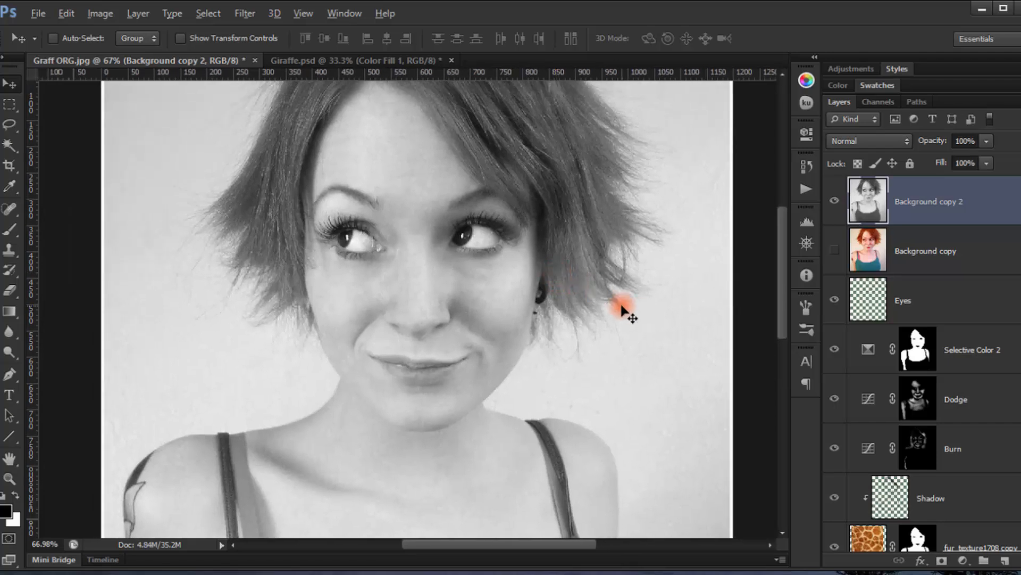
# Apply Levels to Background copy 2 with input levels of 107, 1.20 and 217
pyautogui.hotkey('ctrl', 'l')
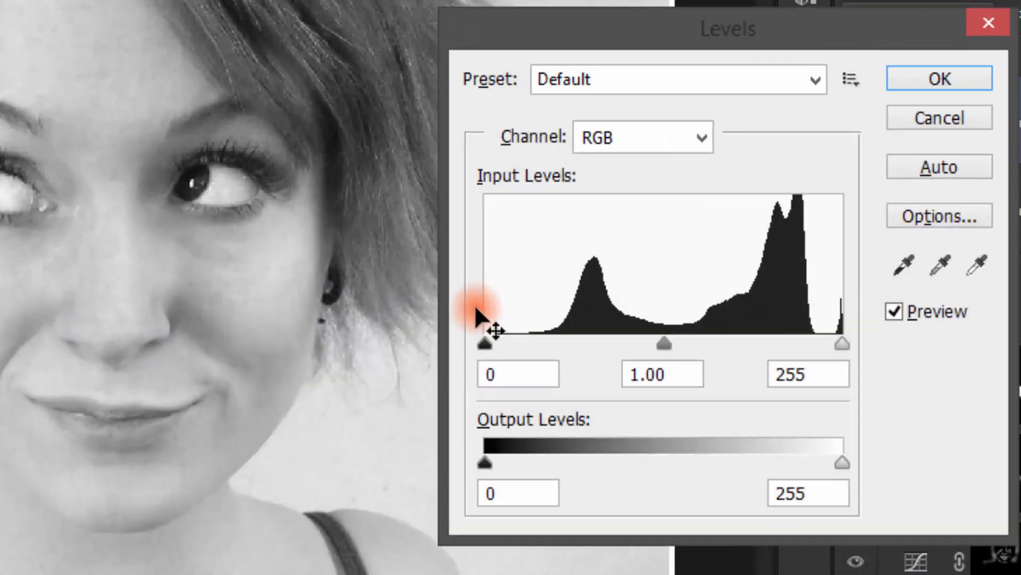
pyautogui.moveTo(485, 346); pyautogui.dragTo(593, 343)
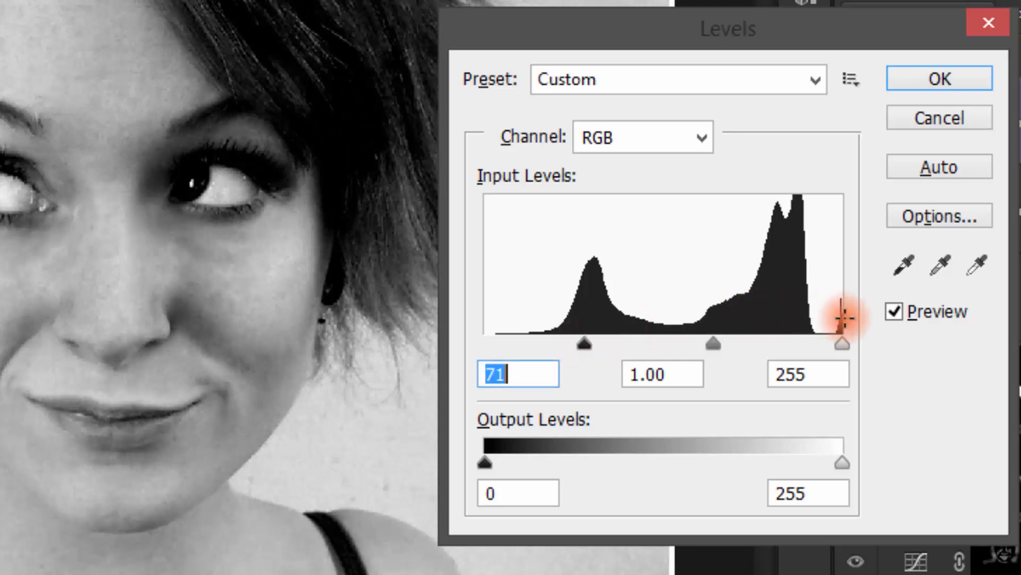
pyautogui.moveTo(842, 343); pyautogui.dragTo(793, 343)
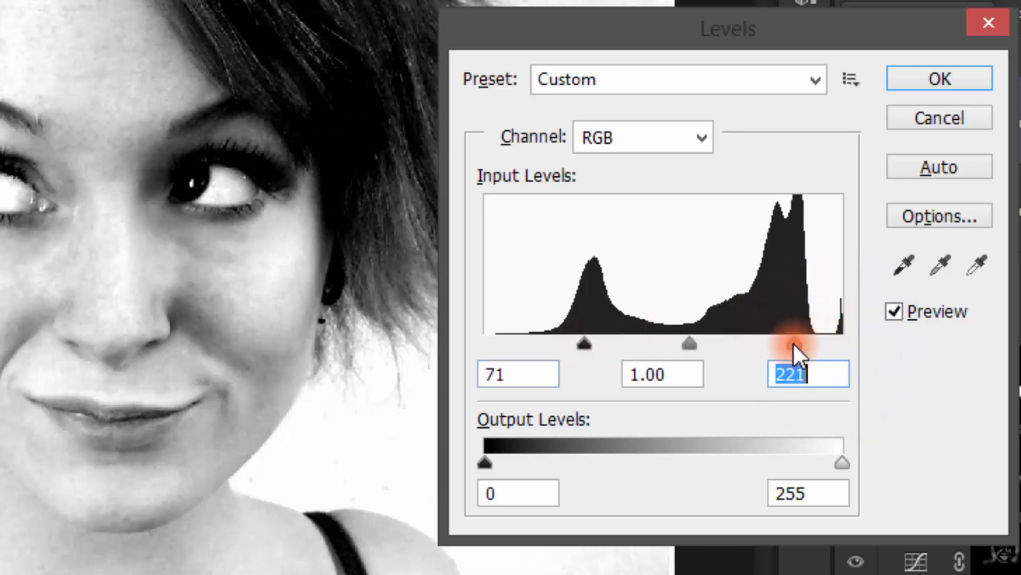
pyautogui.moveTo(694, 343); pyautogui.dragTo(704, 344)
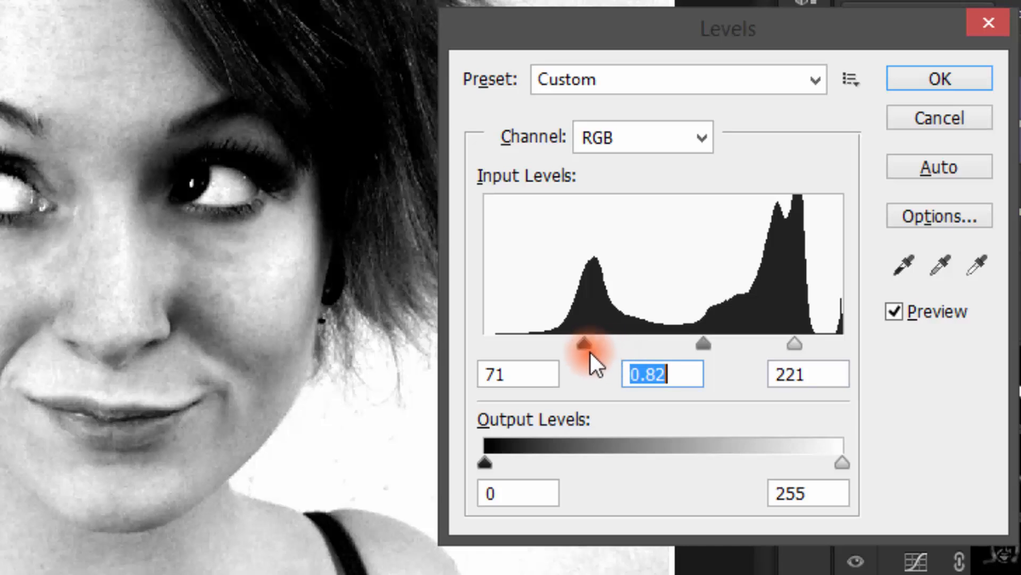
pyautogui.moveTo(590, 352); pyautogui.dragTo(649, 356)
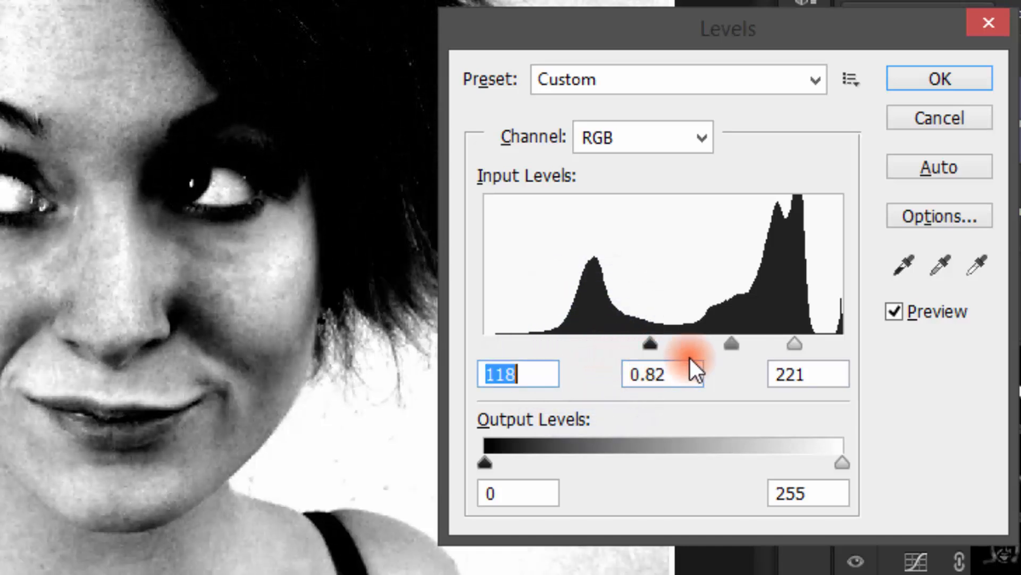
pyautogui.moveTo(730, 346); pyautogui.dragTo(712, 346)
pyautogui.moveTo(794, 344); pyautogui.dragTo(789, 344)
pyautogui.moveTo(650, 344); pyautogui.dragTo(635, 348)
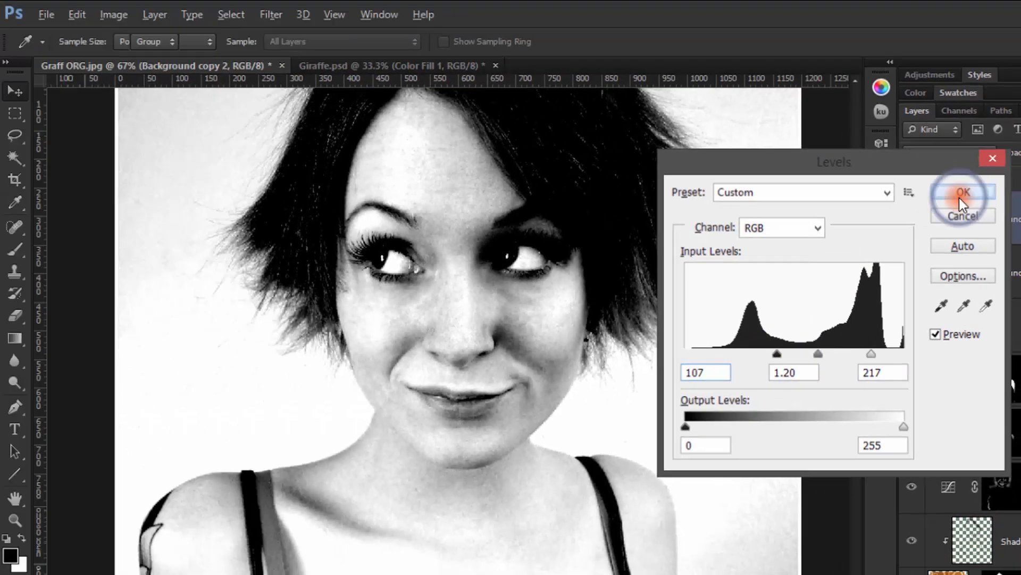
pyautogui.click(940, 78)
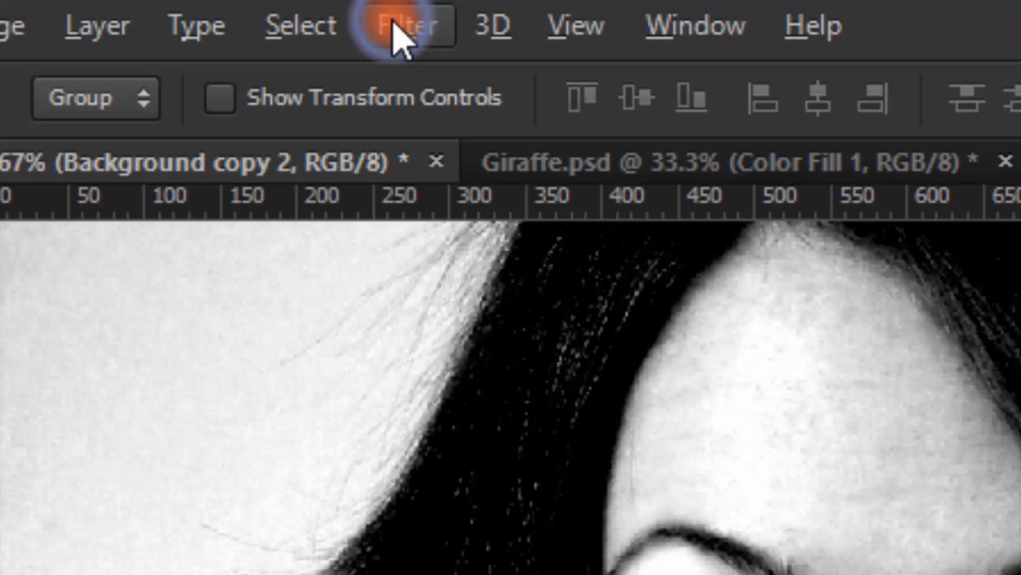
# Apply a Gaussian Blur with a 4.0 pixel radius to the black-and-white copy
pyautogui.click(270, 14)
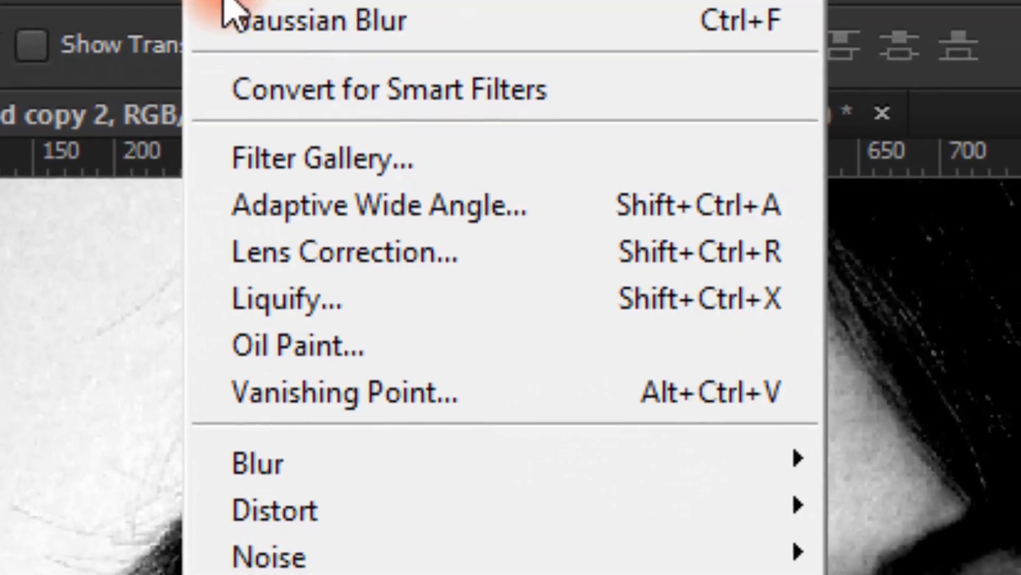
pyautogui.moveTo(367, 464)
pyautogui.click(623, 341)
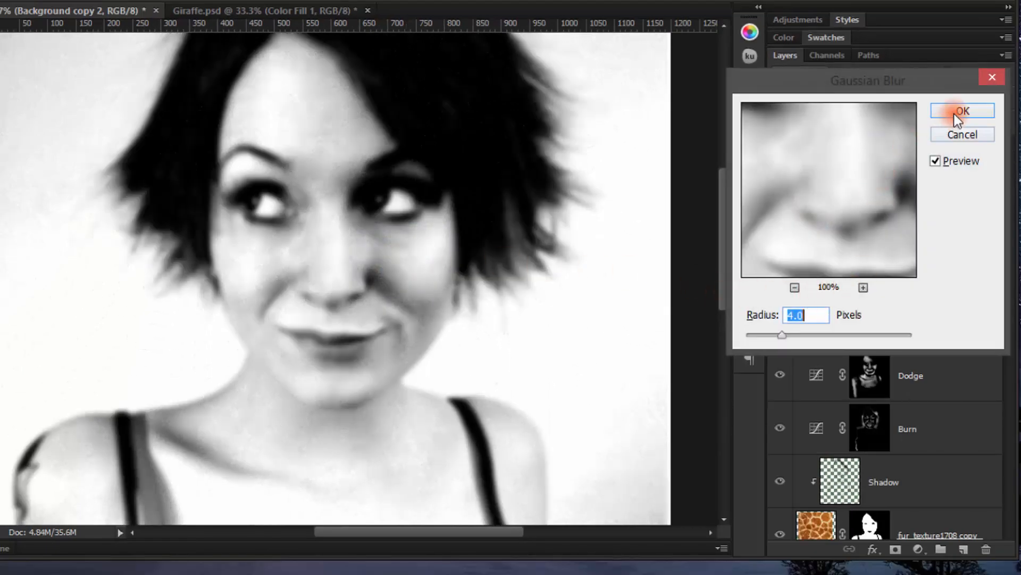
pyautogui.click(963, 111)
# Set Background copy 2 to the Soft Light blend mode at 30% opacity
pyautogui.click(842, 95)
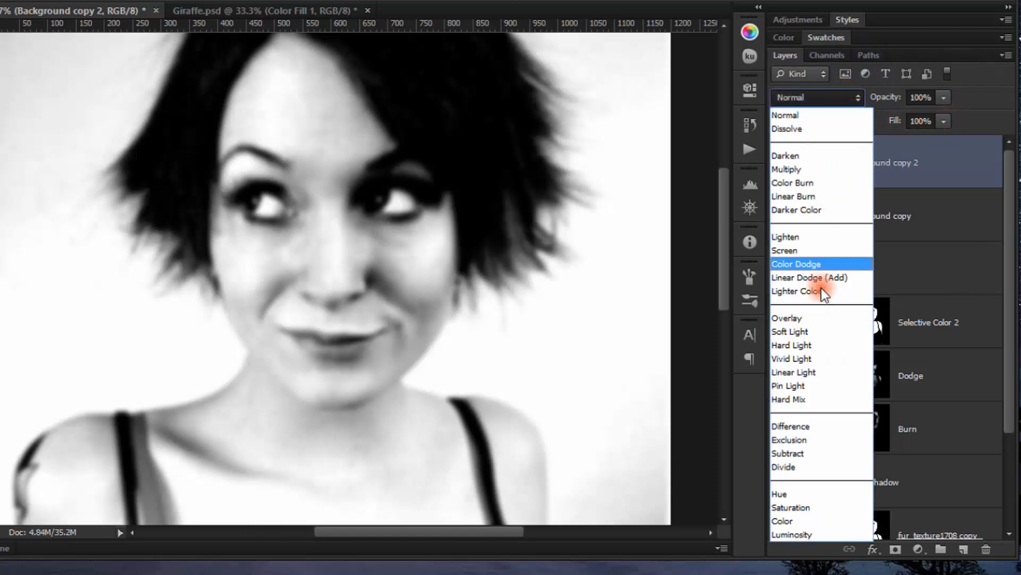
pyautogui.click(809, 332)
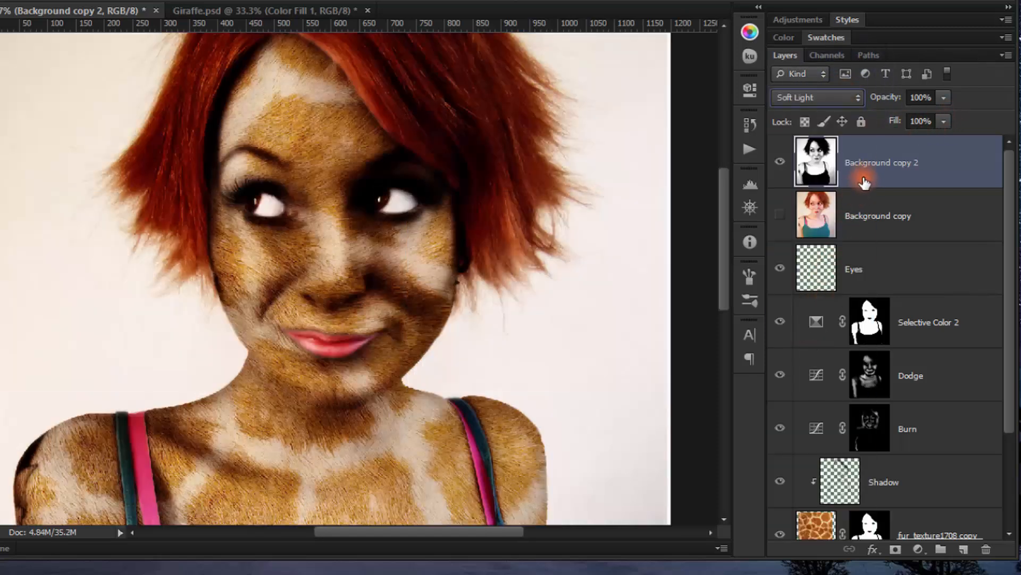
pyautogui.click(780, 161)
pyautogui.click(779, 162)
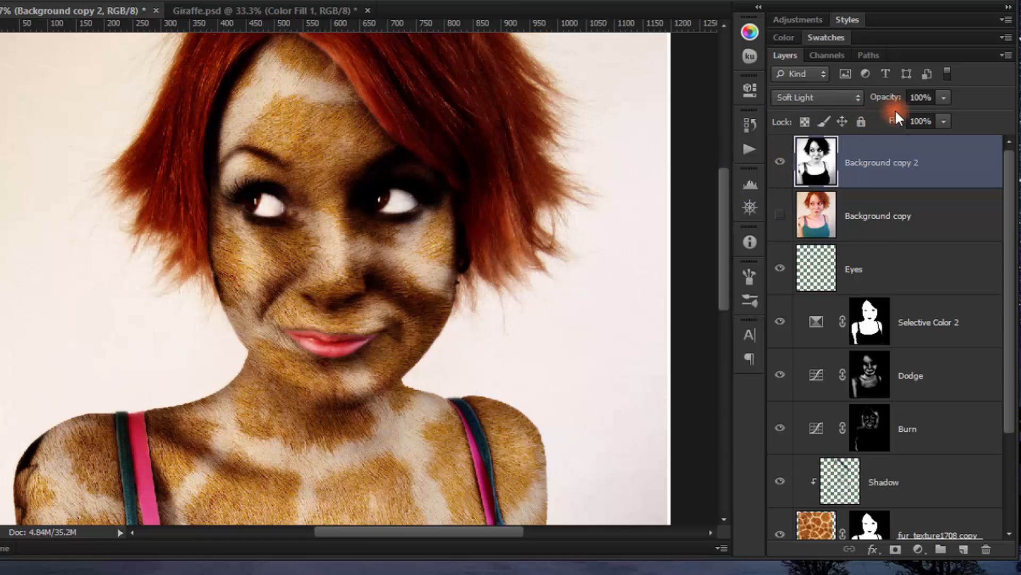
pyautogui.click(925, 101)
pyautogui.write('30')
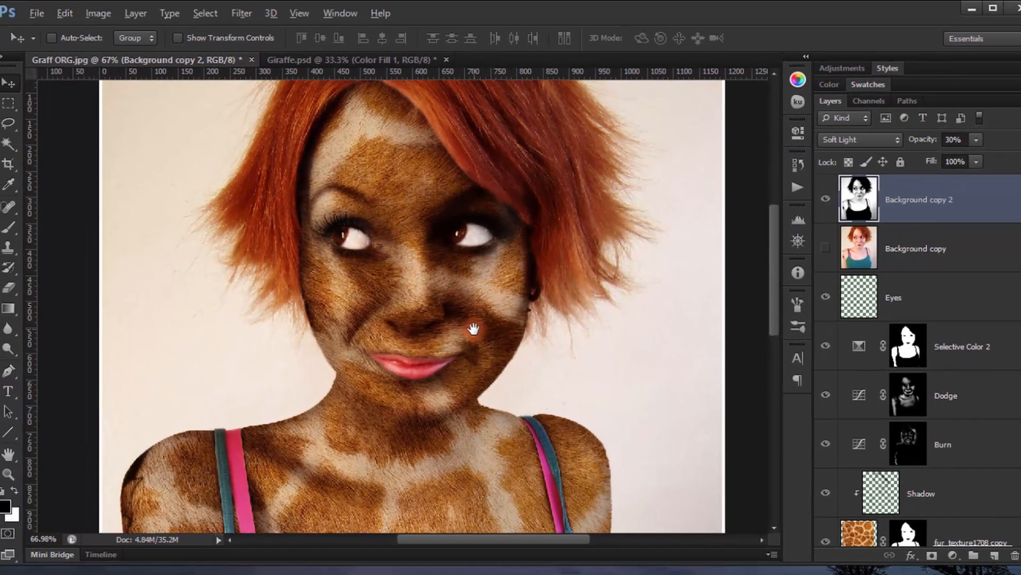
# Move Background copy 2 directly below Background copy and compare the whole image with and without its contrast effect
pyautogui.moveTo(474, 329); pyautogui.dragTo(480, 213)
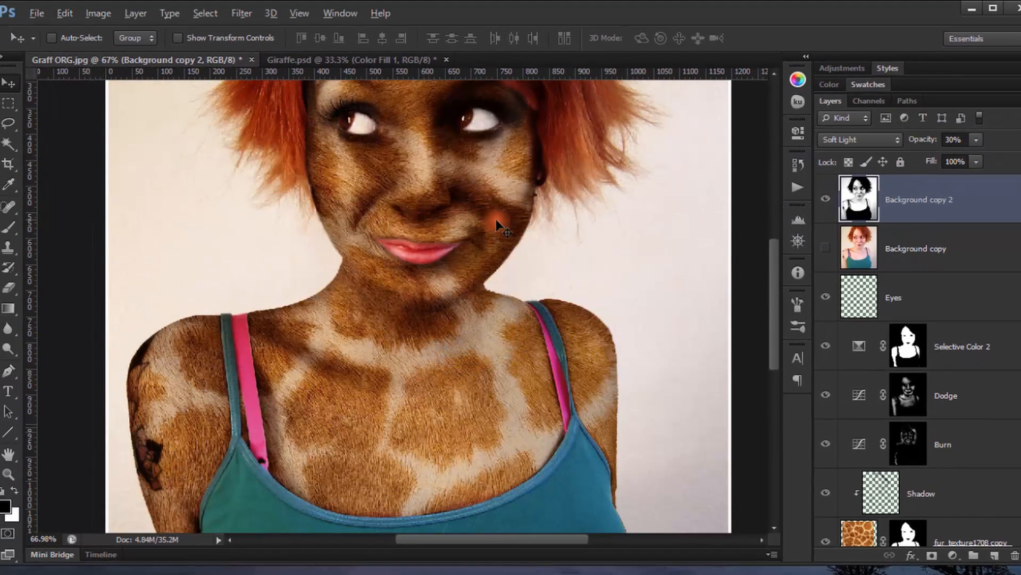
pyautogui.hotkey('ctrl', '0')
pyautogui.click(826, 198)
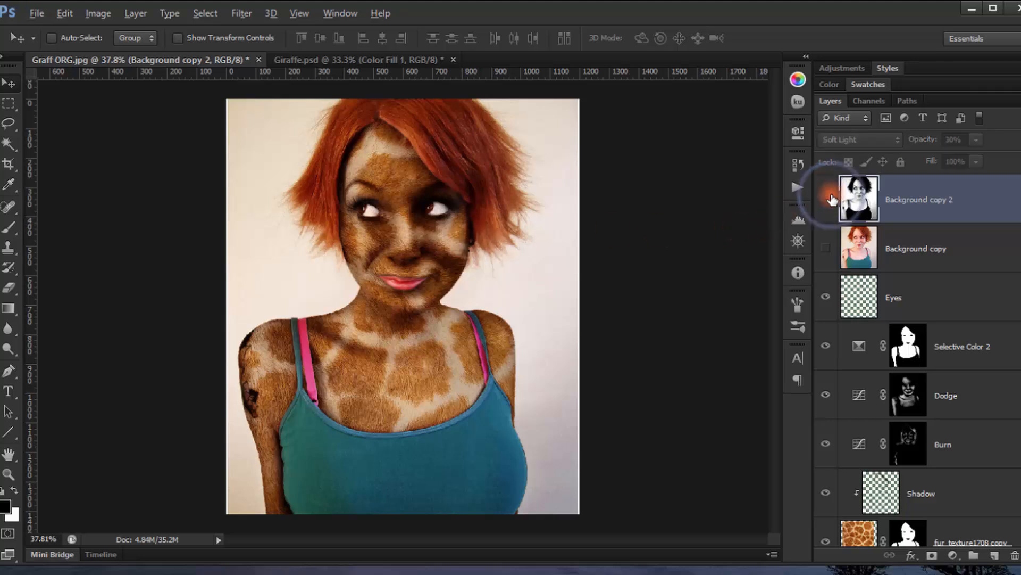
pyautogui.click(826, 198)
pyautogui.moveTo(880, 198); pyautogui.dragTo(876, 253)
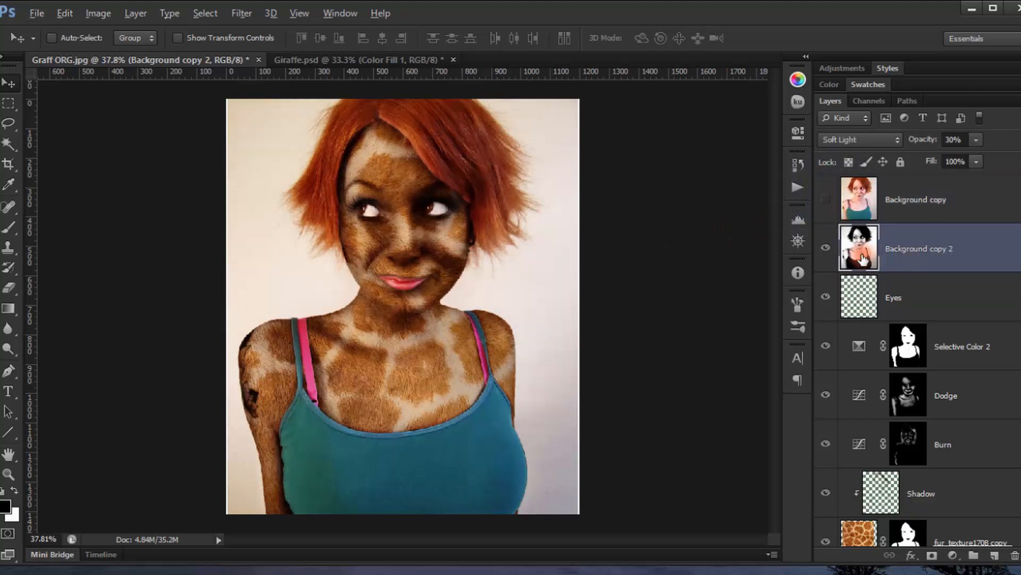
pyautogui.click(824, 252)
pyautogui.click(824, 252)
pyautogui.click(825, 252)
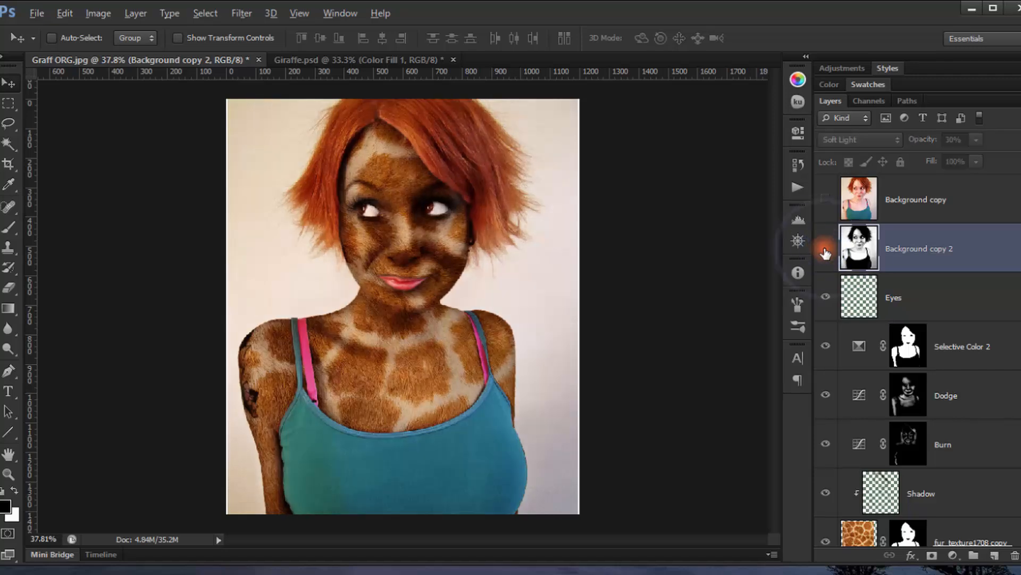
pyautogui.click(826, 252)
# Add a Hue/Saturation adjustment layer above Background copy 2 with Saturation at +6
pyautogui.scroll(5, 403, 358)
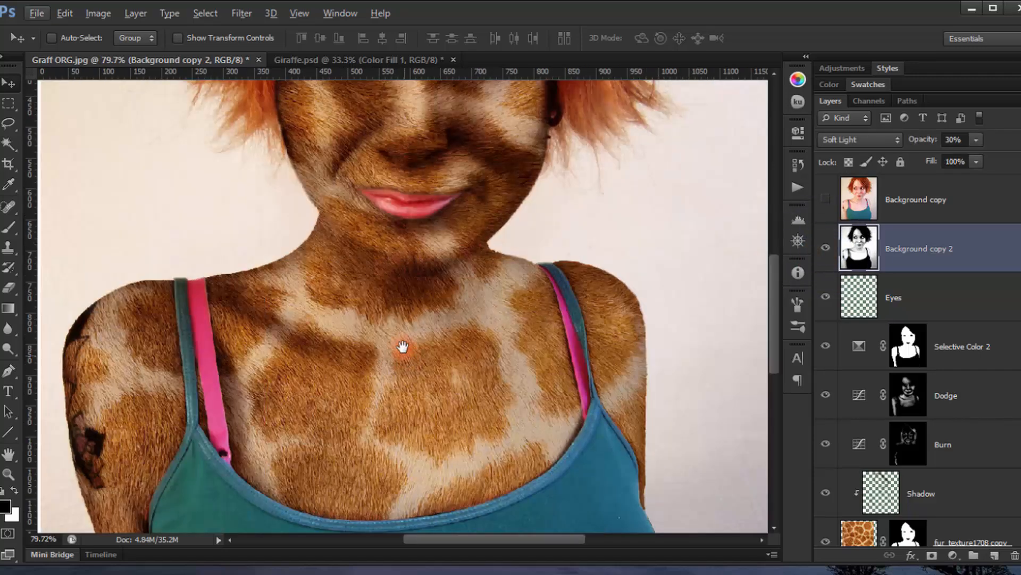
pyautogui.moveTo(403, 349); pyautogui.dragTo(362, 500)
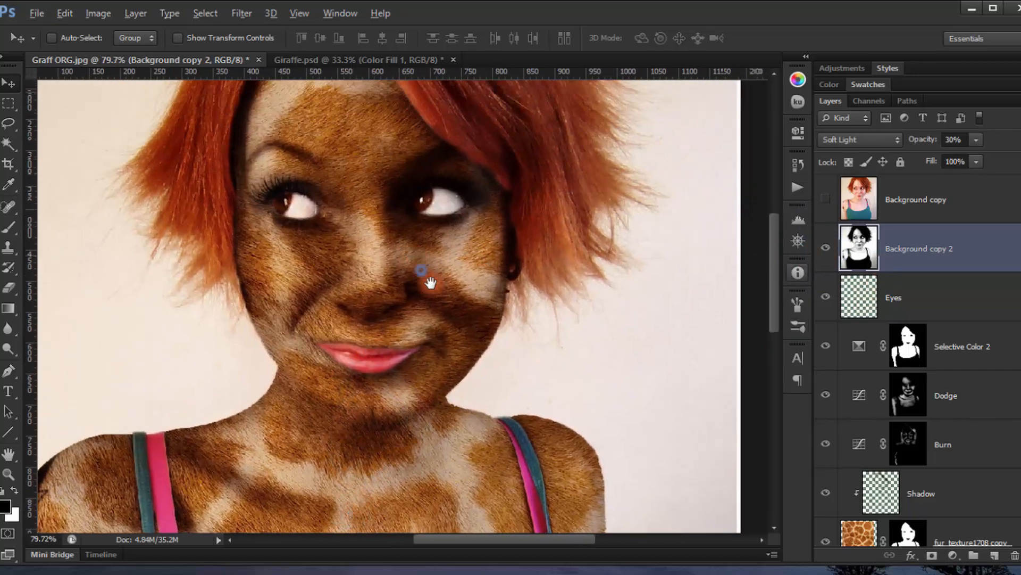
pyautogui.moveTo(430, 259); pyautogui.dragTo(471, 194)
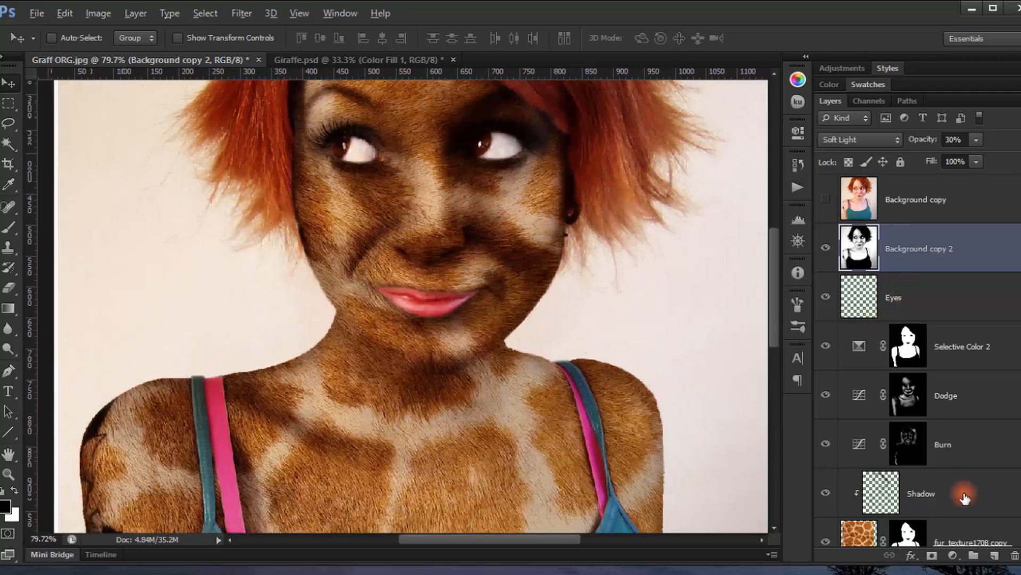
pyautogui.click(956, 555)
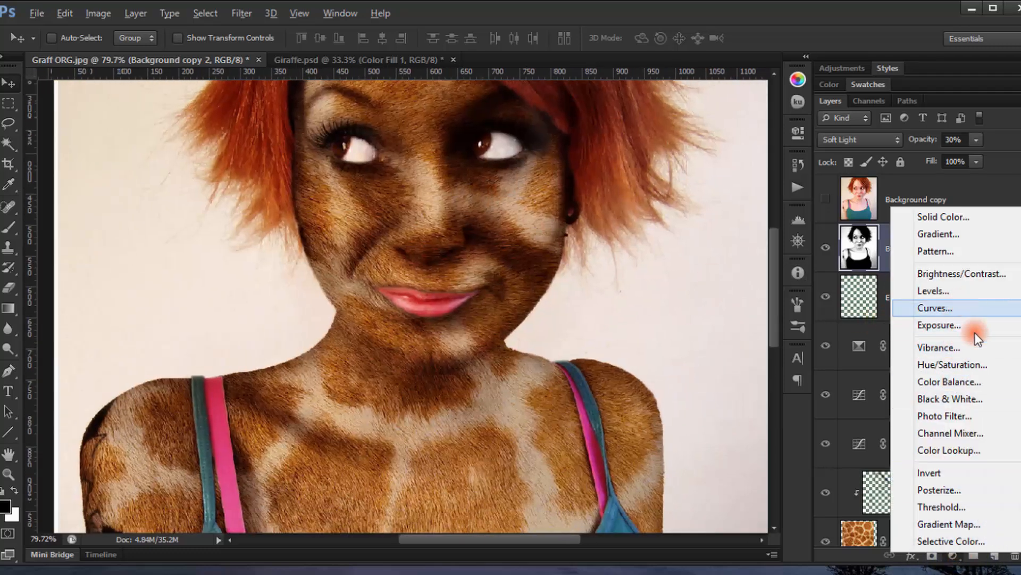
pyautogui.click(976, 366)
pyautogui.moveTo(650, 262); pyautogui.dragTo(663, 262)
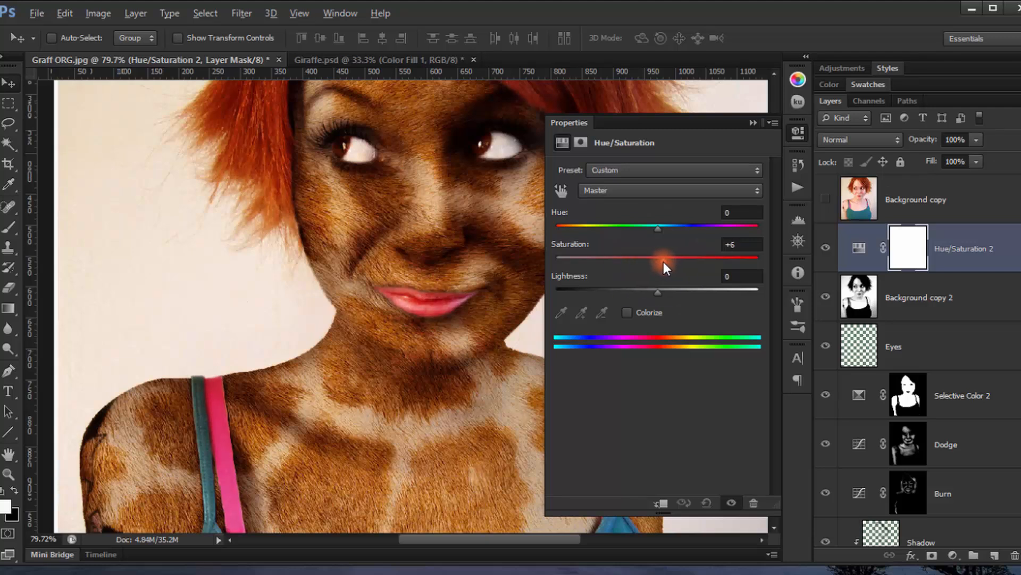
pyautogui.click(753, 123)
# Add a Curves adjustment layer above Hue/Saturation 2, leave its curve at default, and set its blend mode to Multiply
pyautogui.moveTo(519, 197); pyautogui.dragTo(567, 290)
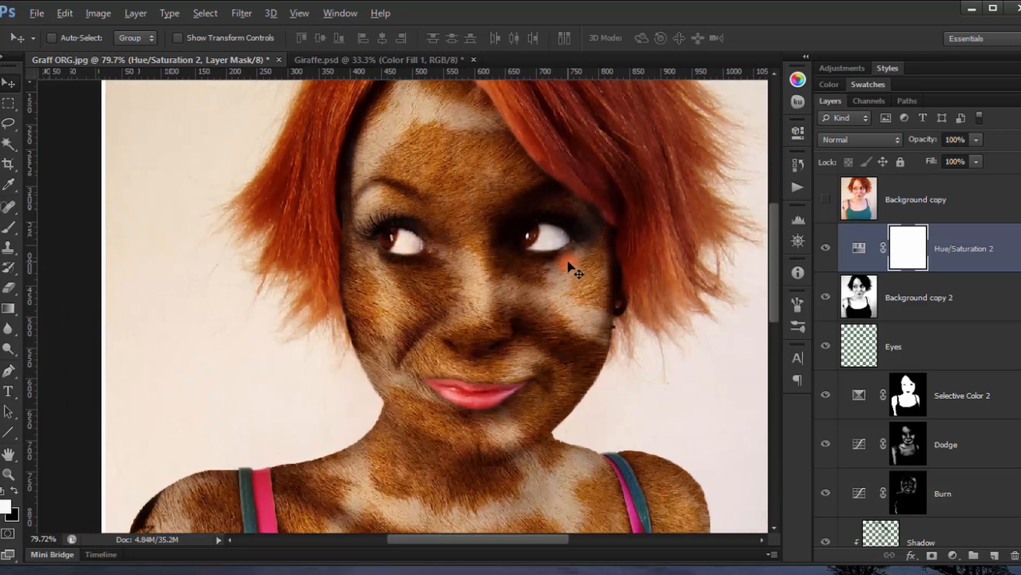
pyautogui.keyDown('alt'); pyautogui.scroll(-3, 568, 263); pyautogui.keyUp('alt')
pyautogui.scroll(-2, 979, 404)
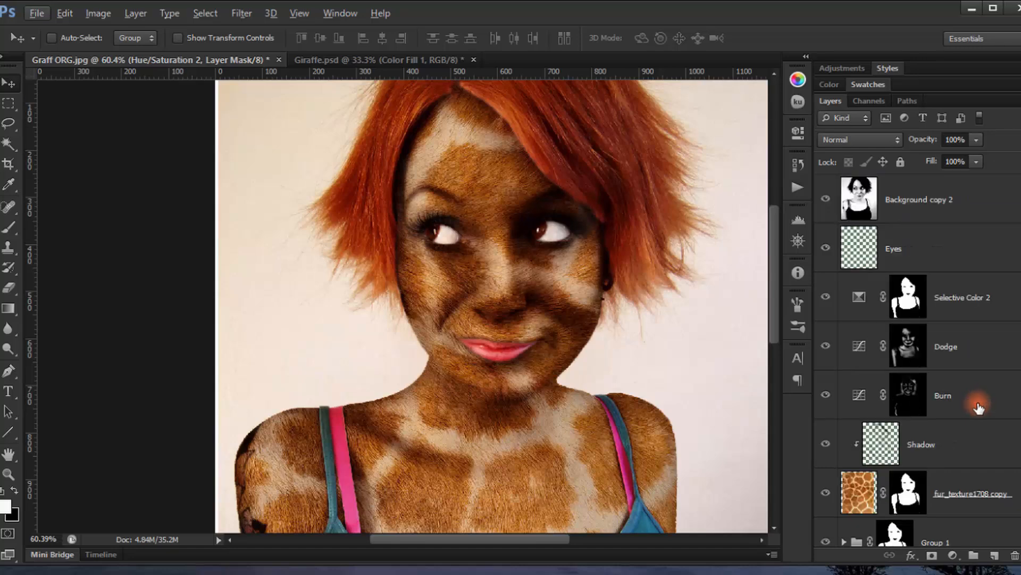
pyautogui.scroll(3, 707, 319)
pyautogui.scroll(2, 907, 318)
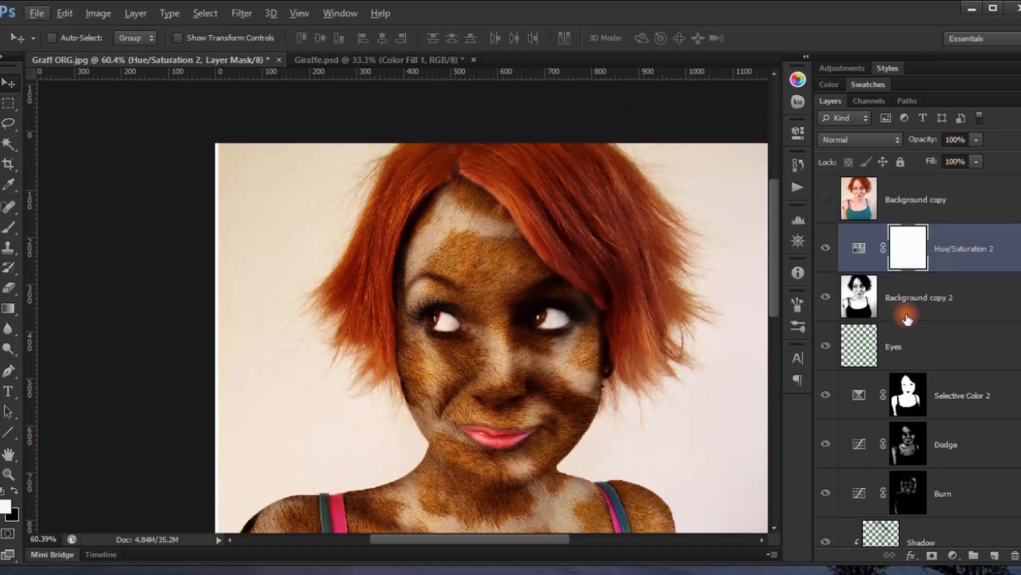
pyautogui.moveTo(618, 321); pyautogui.dragTo(533, 170)
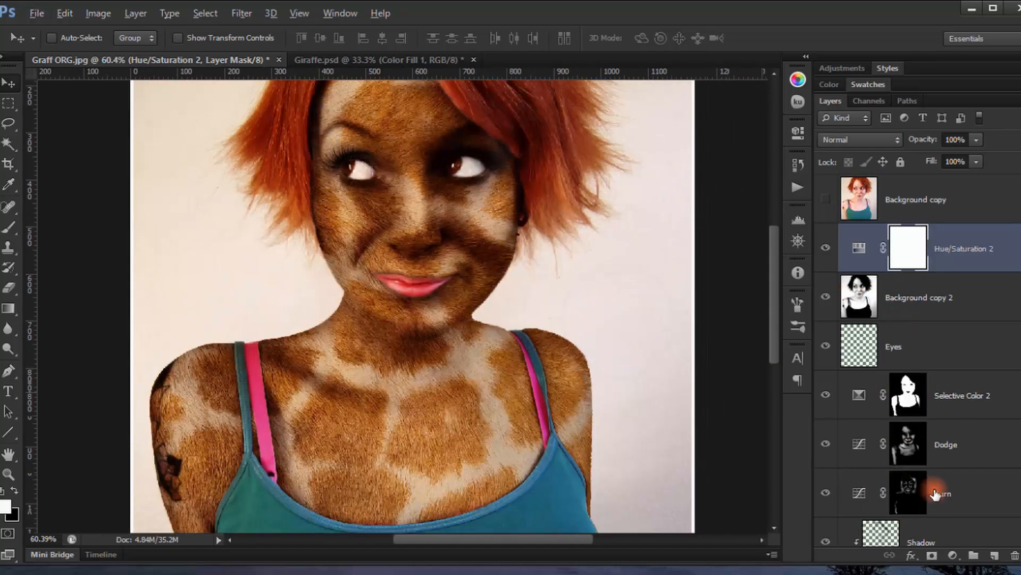
pyautogui.click(951, 555)
pyautogui.click(941, 309)
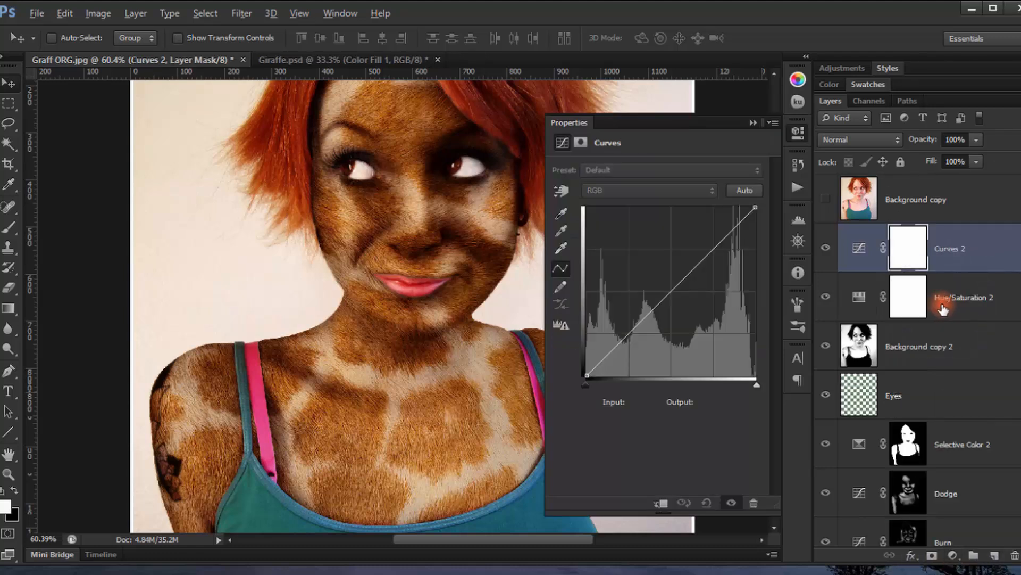
pyautogui.click(757, 122)
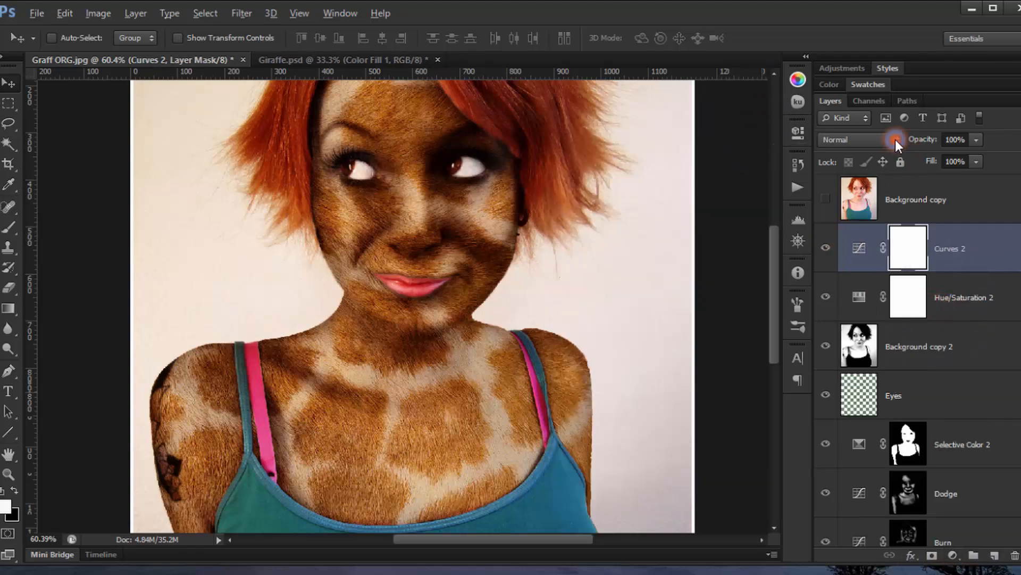
pyautogui.click(895, 139)
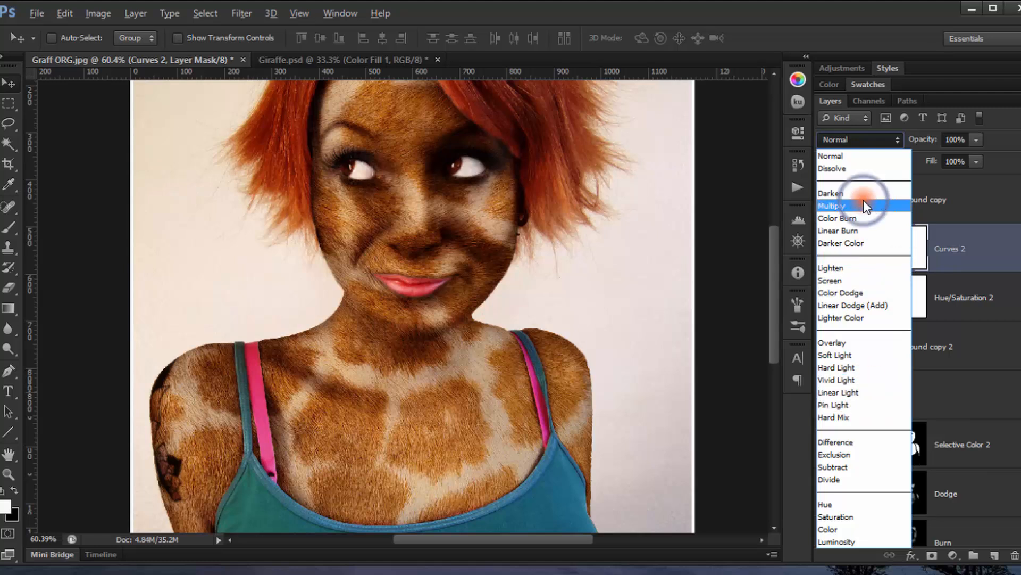
pyautogui.click(831, 204)
pyautogui.scroll(1, 666, 228)
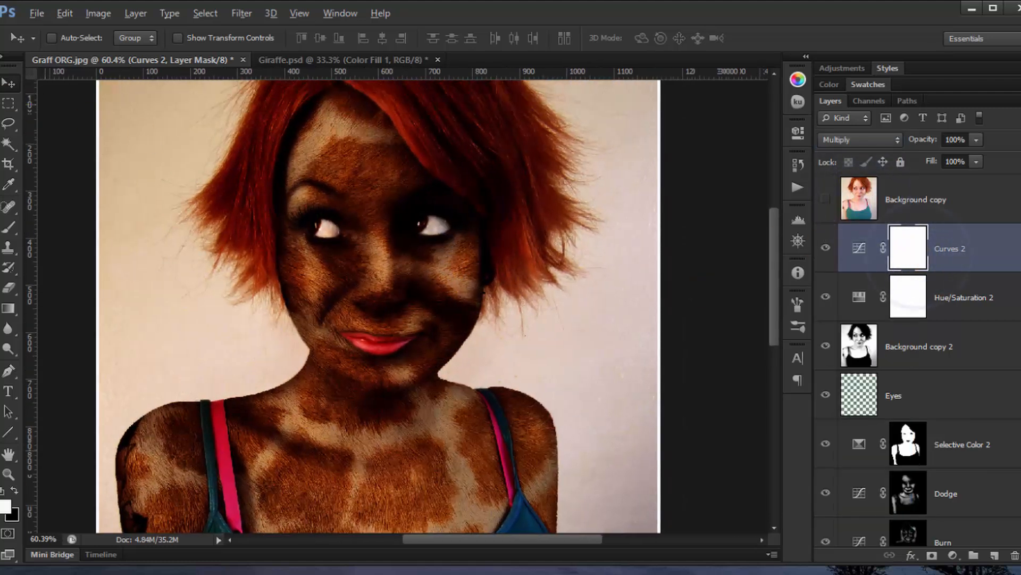
# Fill the Curves 2 layer mask with black to hide its darkening
pyautogui.click(14, 491)
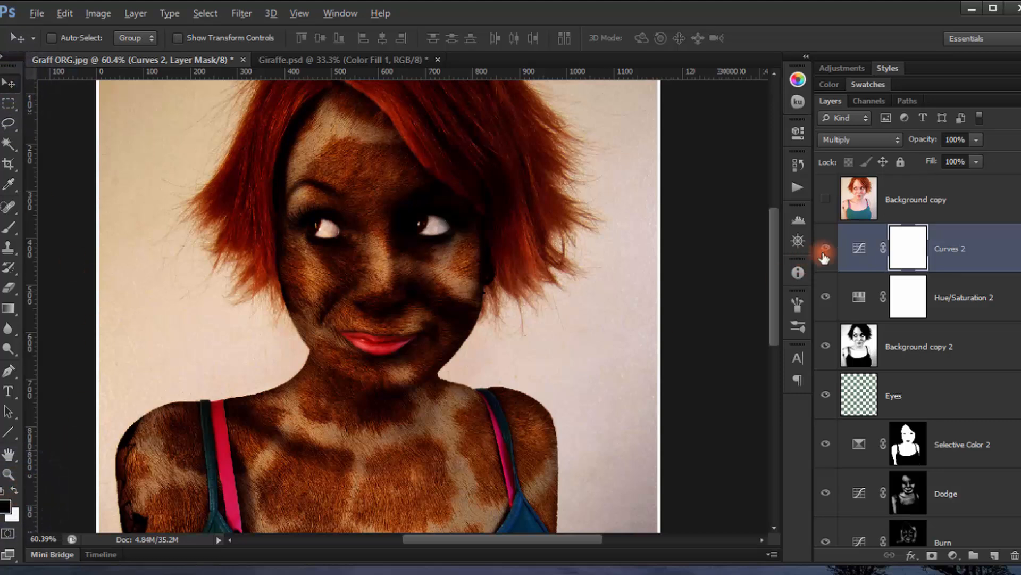
pyautogui.hotkey('alt', 'BackSpace')
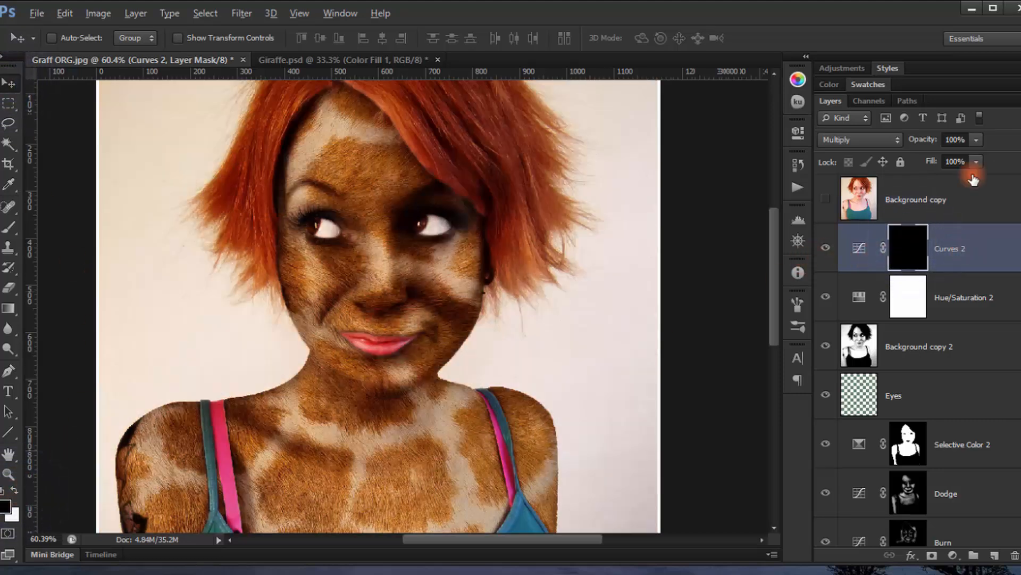
pyautogui.moveTo(531, 289); pyautogui.dragTo(497, 286)
# Check the area beside the eye against the original photo and set up a soft 14 px Brush with 0% hardness
pyautogui.click(9, 227)
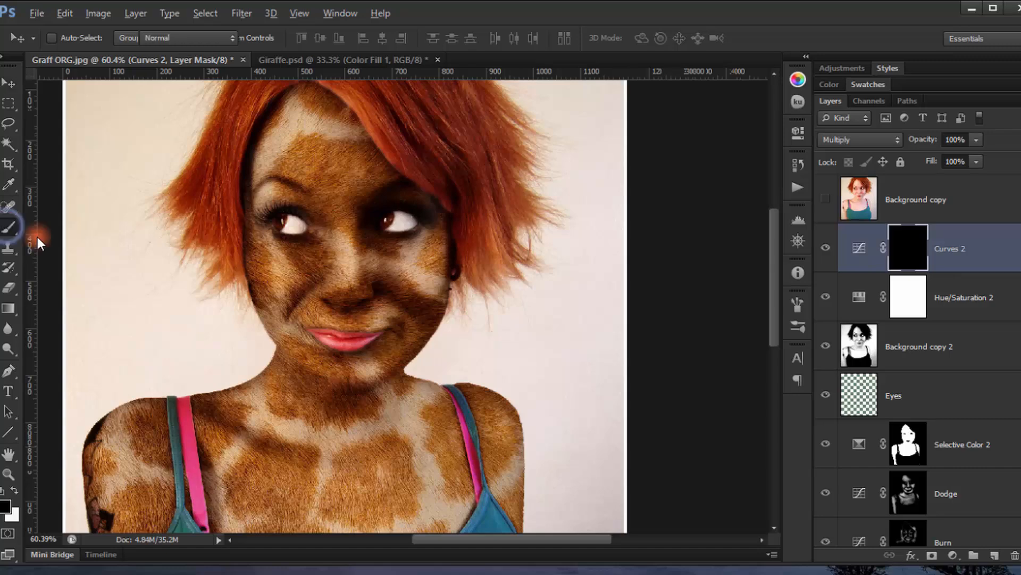
pyautogui.scroll(3, 436, 272)
pyautogui.scroll(4, 438, 270)
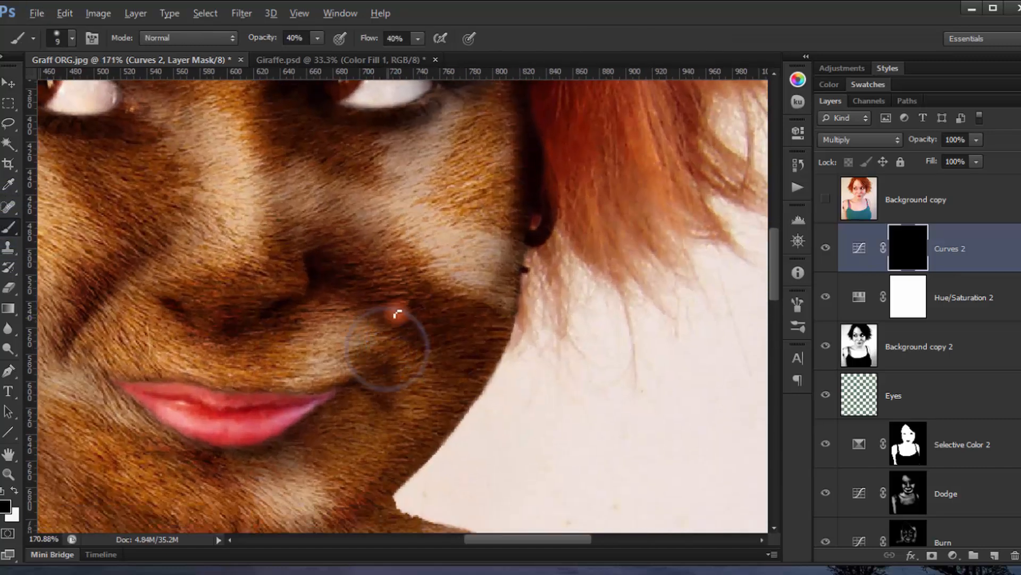
pyautogui.scroll(5, 506, 186)
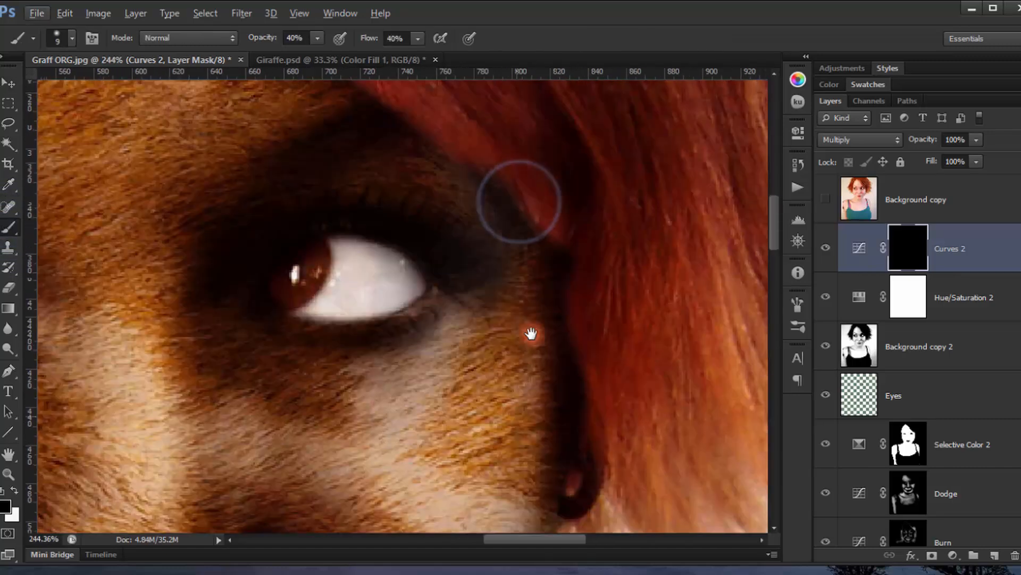
pyautogui.click(826, 200)
pyautogui.click(825, 199)
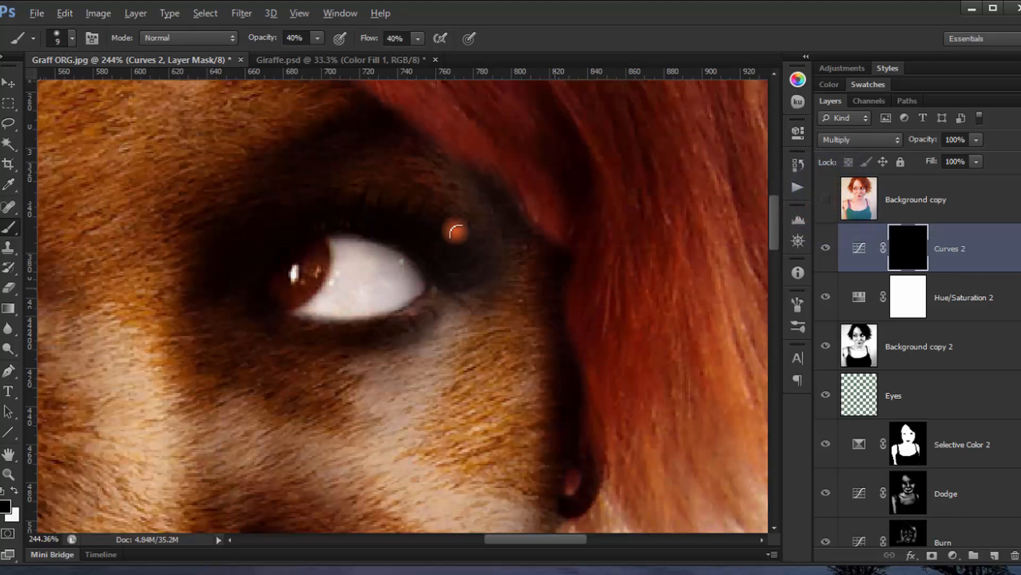
pyautogui.scroll(2, 452, 218)
pyautogui.rightClick(404, 197)
pyautogui.click(430, 196)
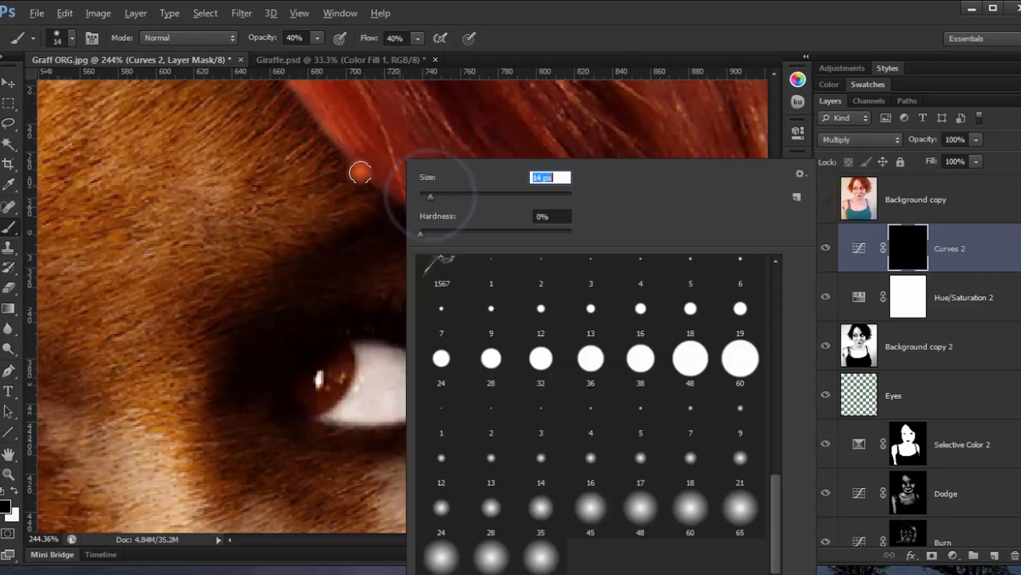
# Paint white on the Curves 2 mask along the hair edge above the eye at 20% opacity and 13% flow
pyautogui.moveTo(366, 169)
pyautogui.mouseDown()
pyautogui.moveTo(385, 198)
pyautogui.moveTo(346, 157)
pyautogui.mouseUp()
pyautogui.click(362, 173)
pyautogui.moveTo(316, 123); pyautogui.dragTo(369, 178)
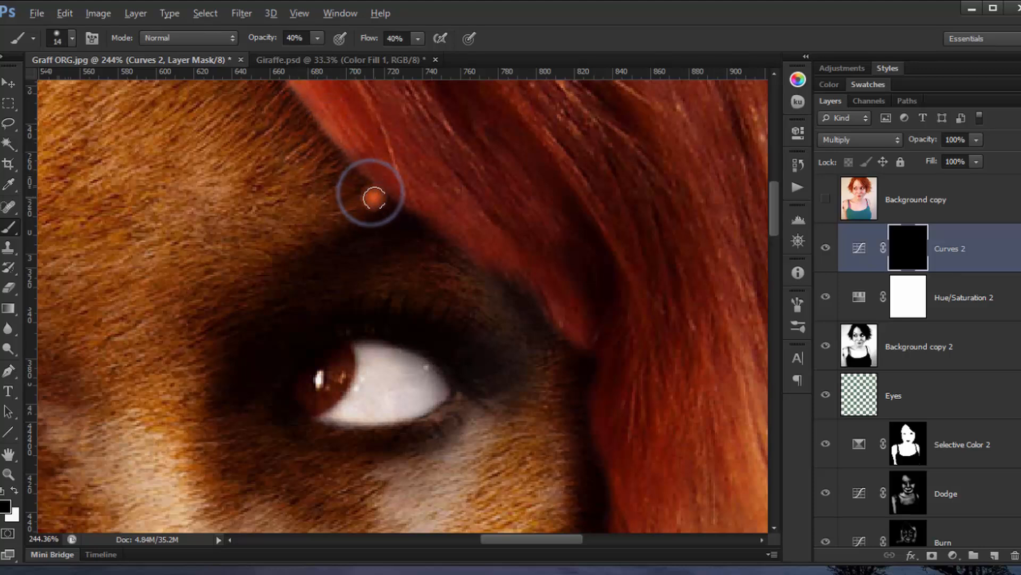
pyautogui.moveTo(262, 35); pyautogui.dragTo(246, 35)
pyautogui.moveTo(373, 40); pyautogui.dragTo(357, 42)
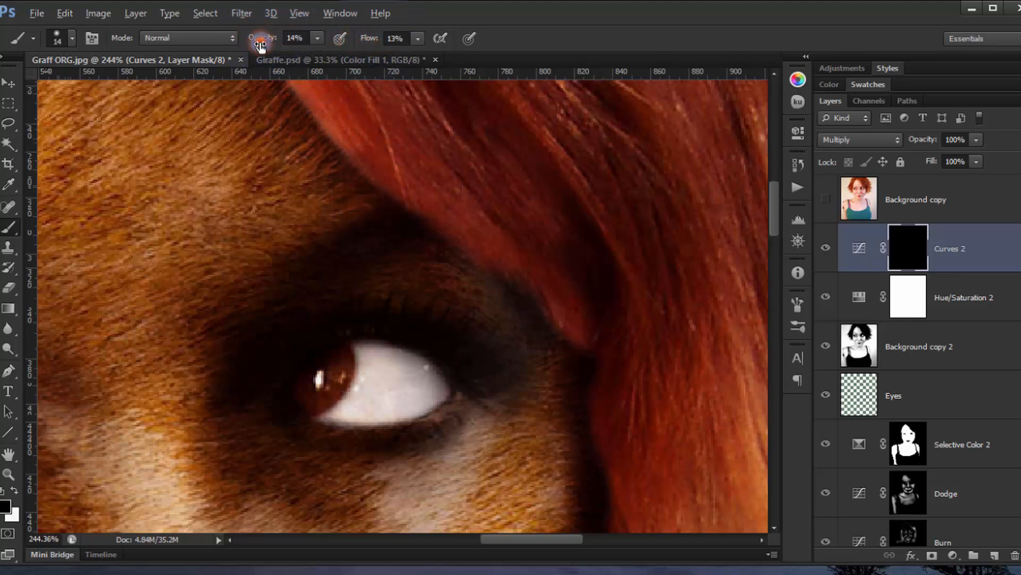
pyautogui.moveTo(260, 45); pyautogui.dragTo(264, 43)
pyautogui.click(99, 349)
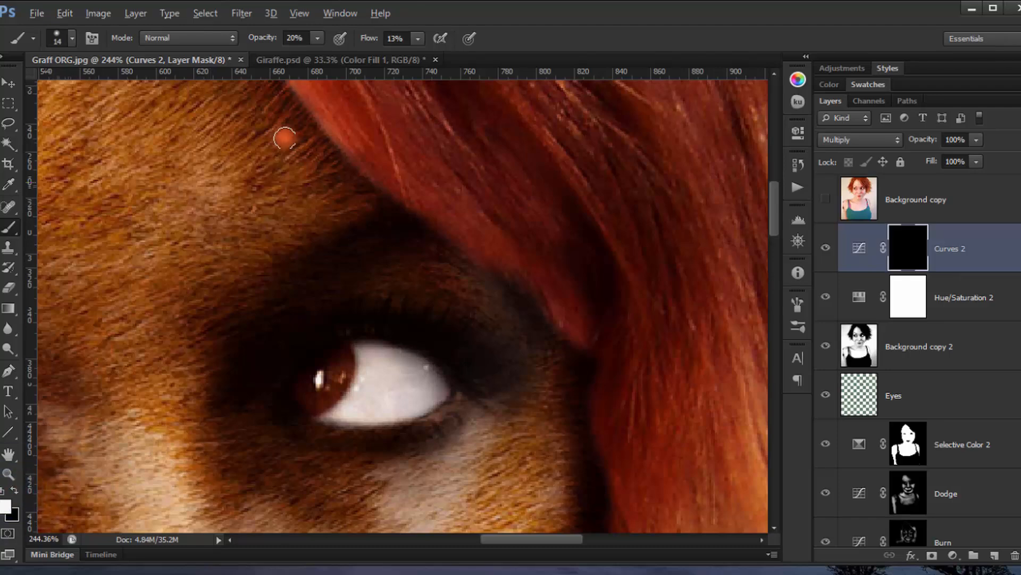
pyautogui.moveTo(298, 130)
pyautogui.mouseDown()
pyautogui.moveTo(360, 210)
pyautogui.moveTo(397, 194)
pyautogui.mouseUp()
# Enlarge the brush to 22 px and paint hair shadows along both sides of the forehead hairline on the Curves 2 mask
pyautogui.rightClick(364, 210)
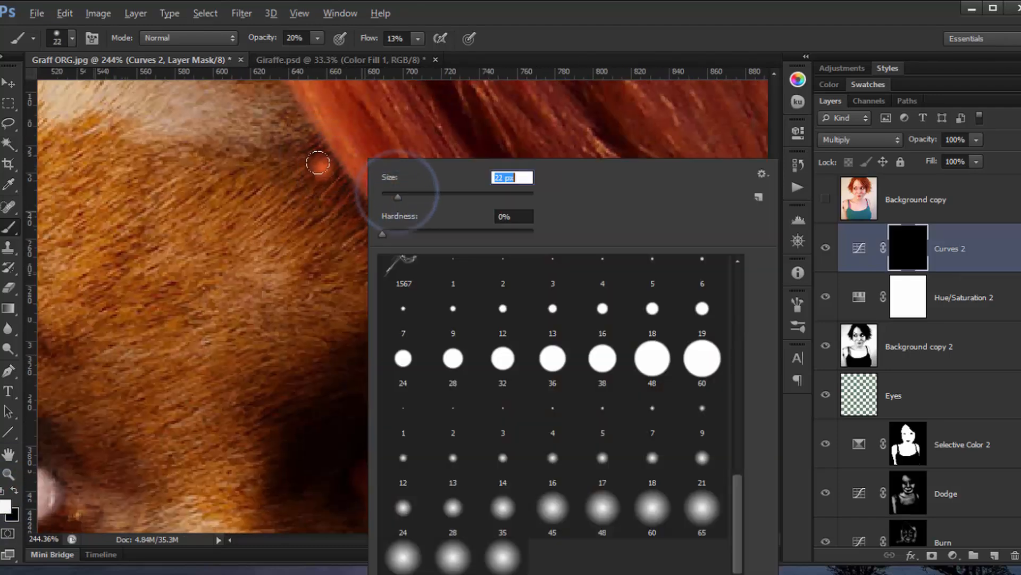
pyautogui.moveTo(320, 166); pyautogui.dragTo(457, 416)
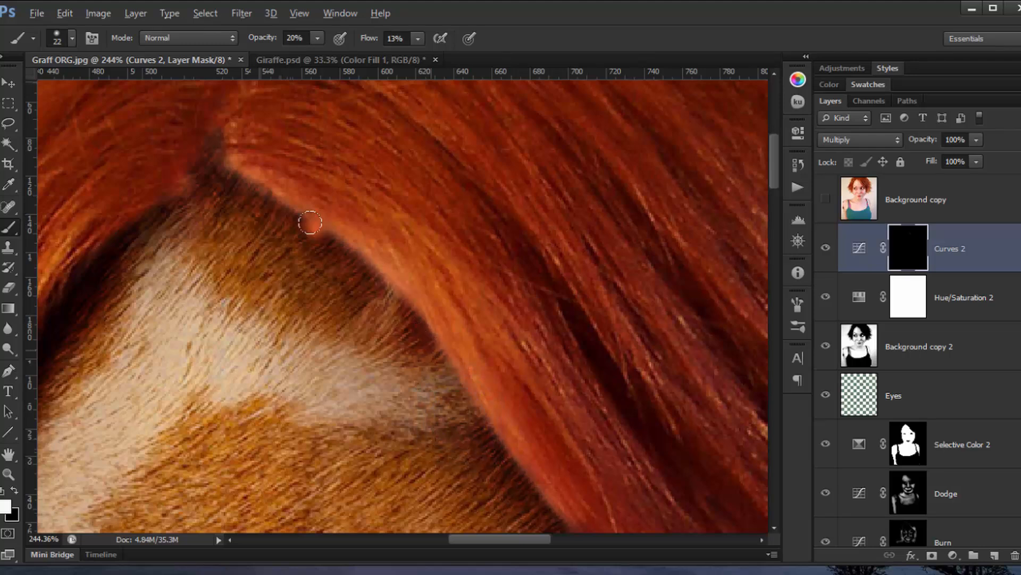
pyautogui.moveTo(311, 225); pyautogui.dragTo(362, 284)
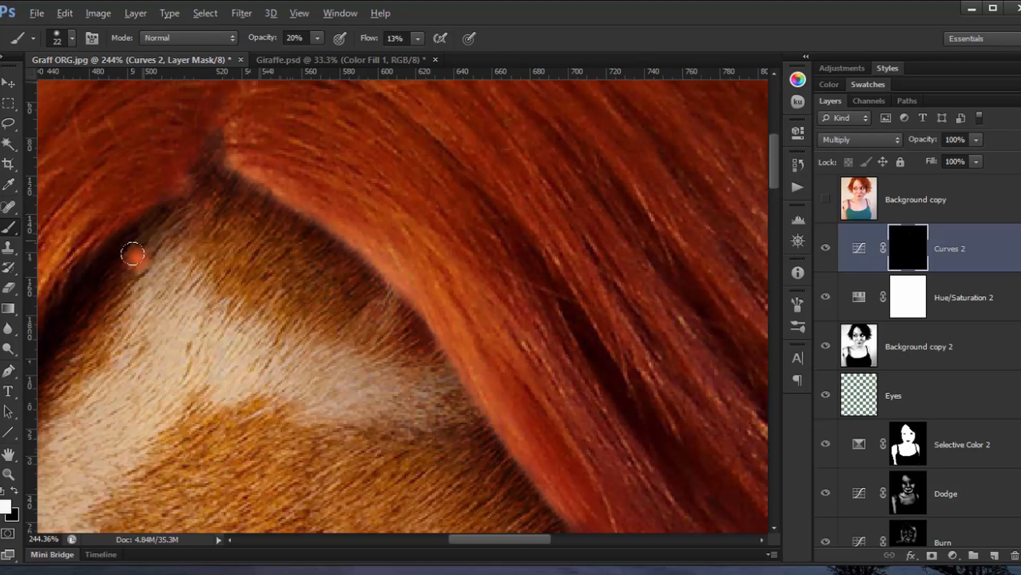
pyautogui.moveTo(147, 247); pyautogui.dragTo(130, 262)
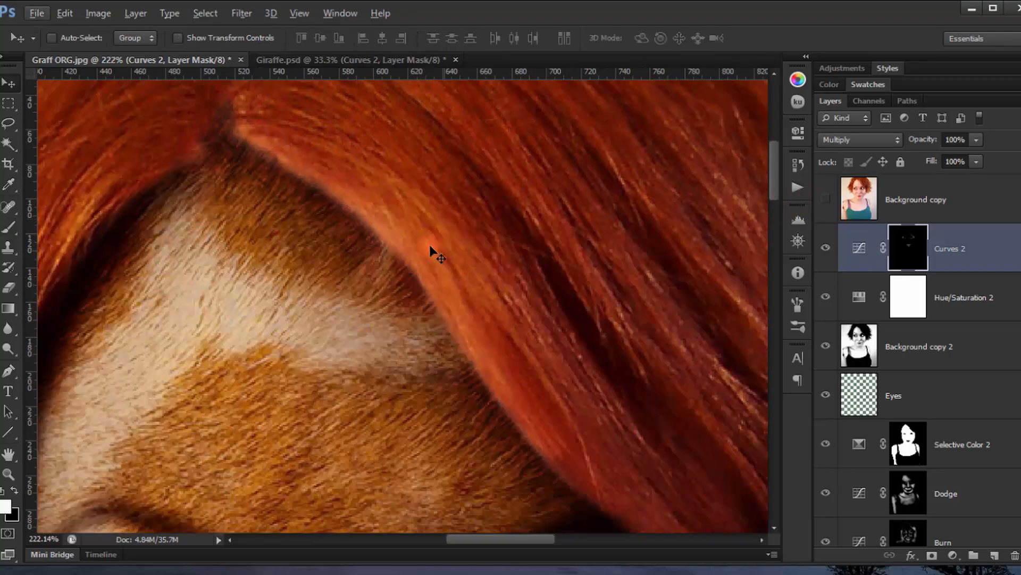
# Compare the face with and without the Curves 2 shadows, and review the whole image
pyautogui.moveTo(433, 251)
pyautogui.mouseDown()
pyautogui.moveTo(395, 330)
pyautogui.moveTo(590, 266)
pyautogui.mouseUp()
pyautogui.scroll(-7, 589, 266)
pyautogui.moveTo(609, 358); pyautogui.dragTo(483, 141)
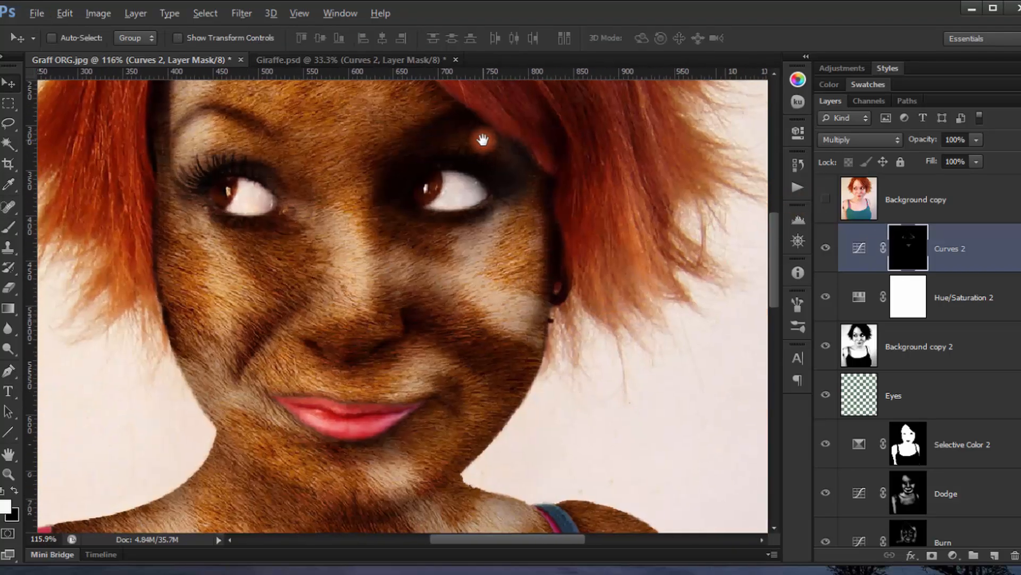
pyautogui.click(823, 249)
pyautogui.click(825, 249)
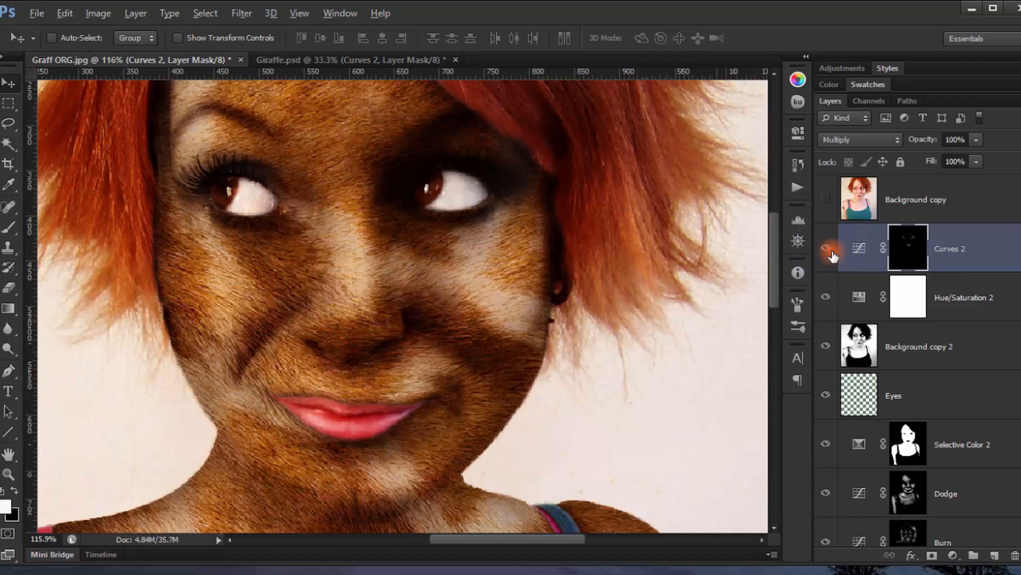
pyautogui.click(831, 251)
pyautogui.click(831, 251)
pyautogui.scroll(-5, 465, 258)
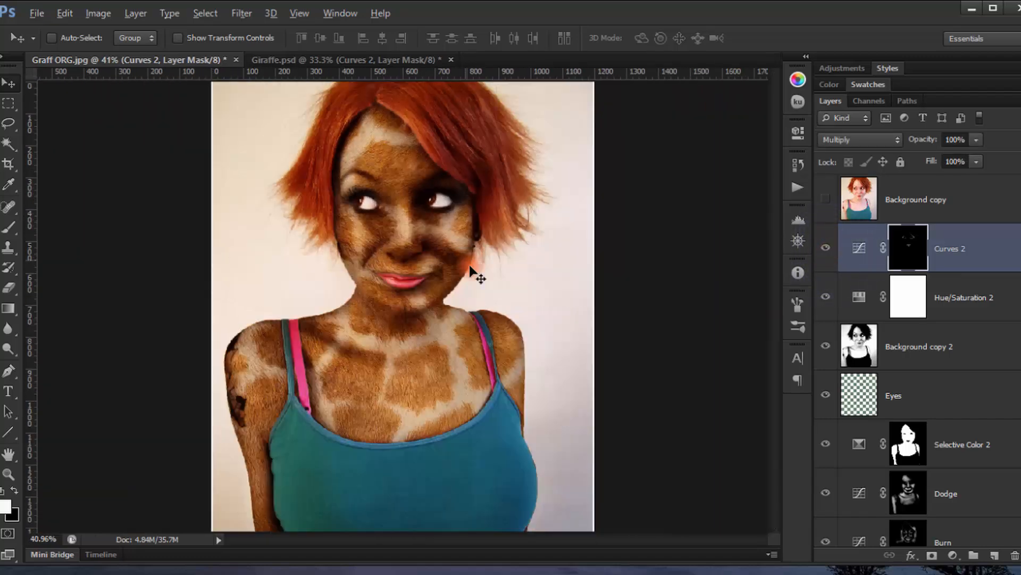
# Lower the opacity of Background copy 2 to 24% and check the face
pyautogui.click(885, 347)
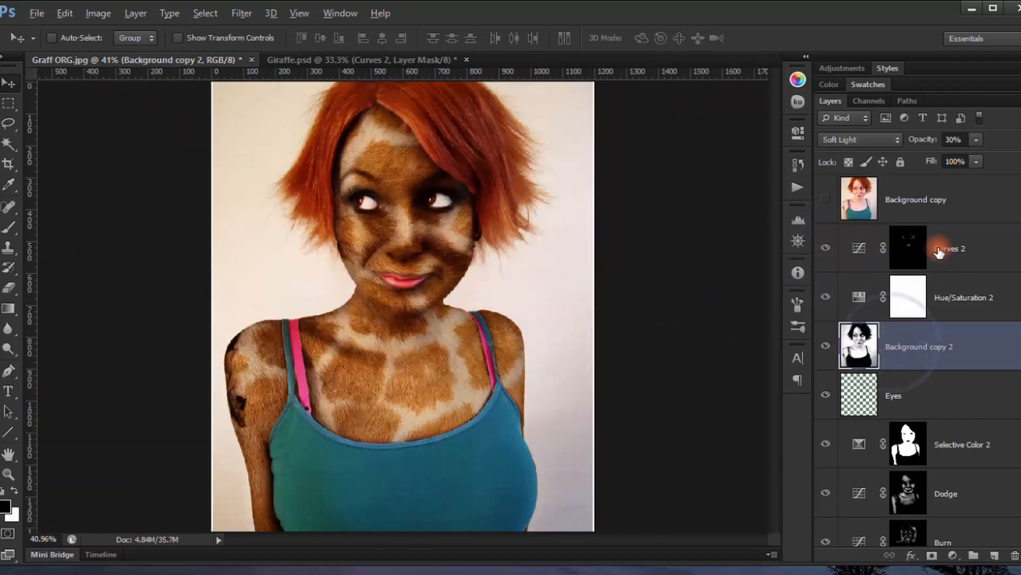
pyautogui.click(956, 142)
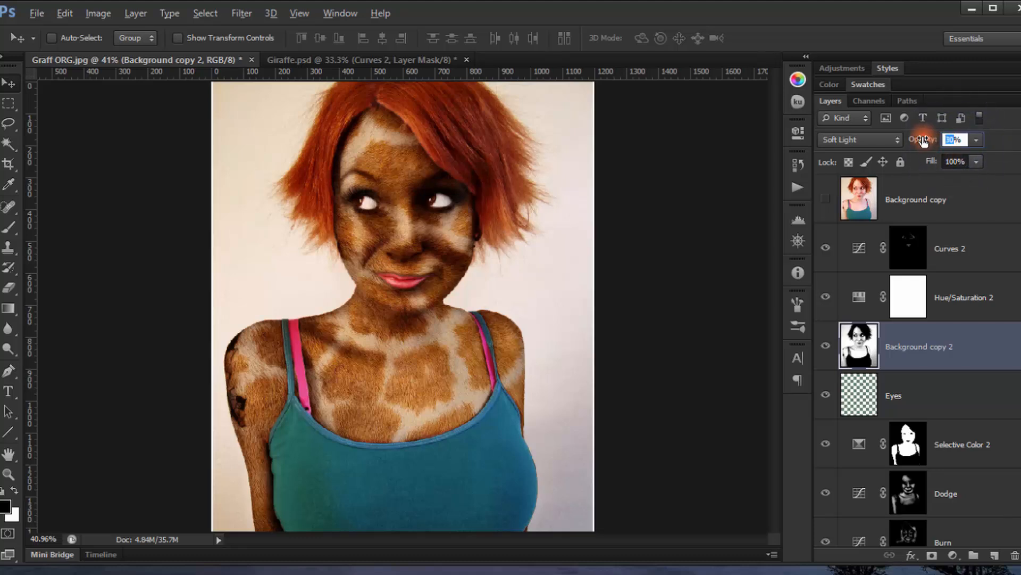
pyautogui.write('24')
pyautogui.press('Return')
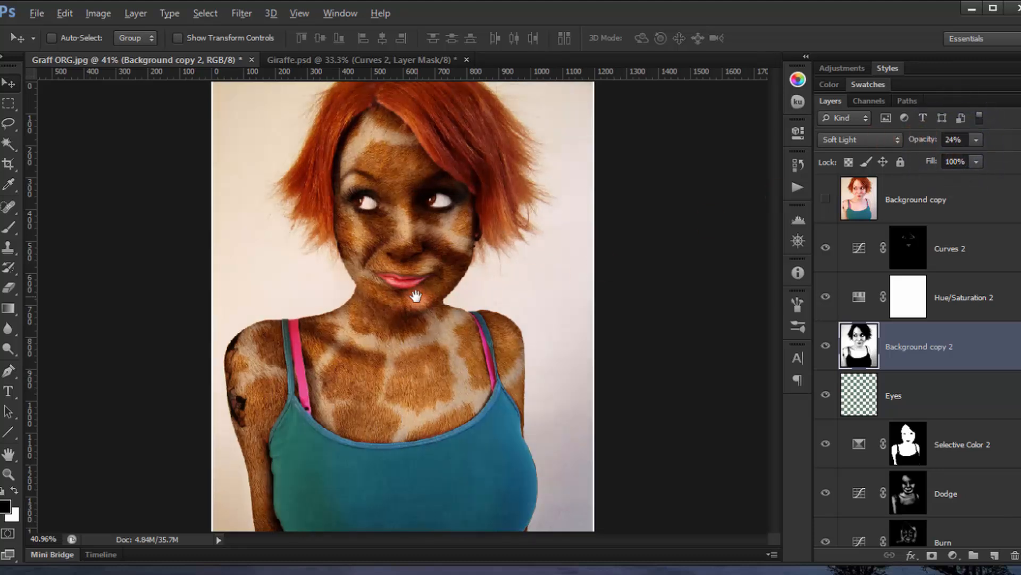
pyautogui.scroll(5, 396, 239)
pyautogui.moveTo(382, 249); pyautogui.dragTo(339, 359)
# Review the whole image and stamp all visible layers into a new layer above Curves 2
pyautogui.click(991, 263)
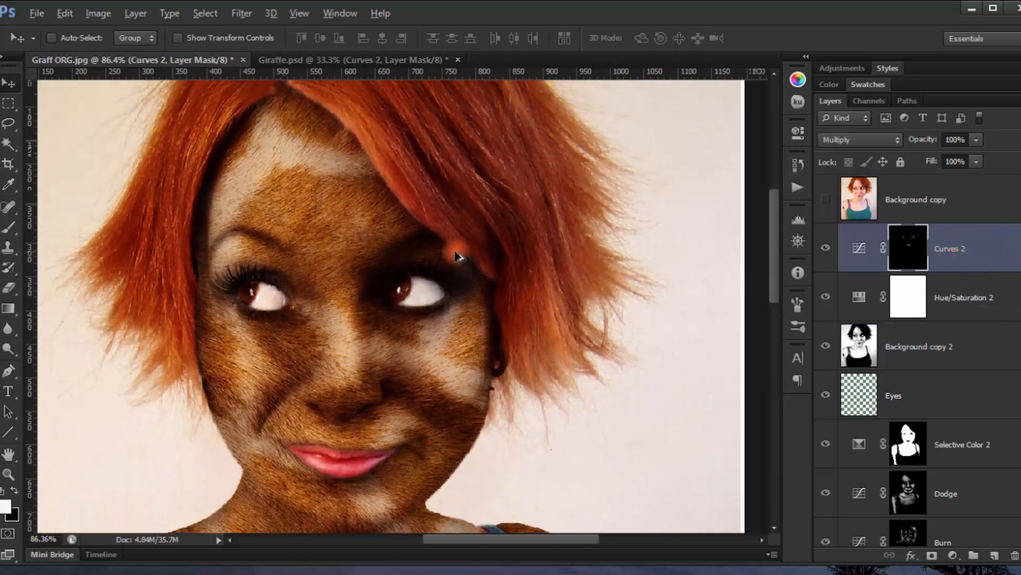
pyautogui.scroll(-5, 457, 256)
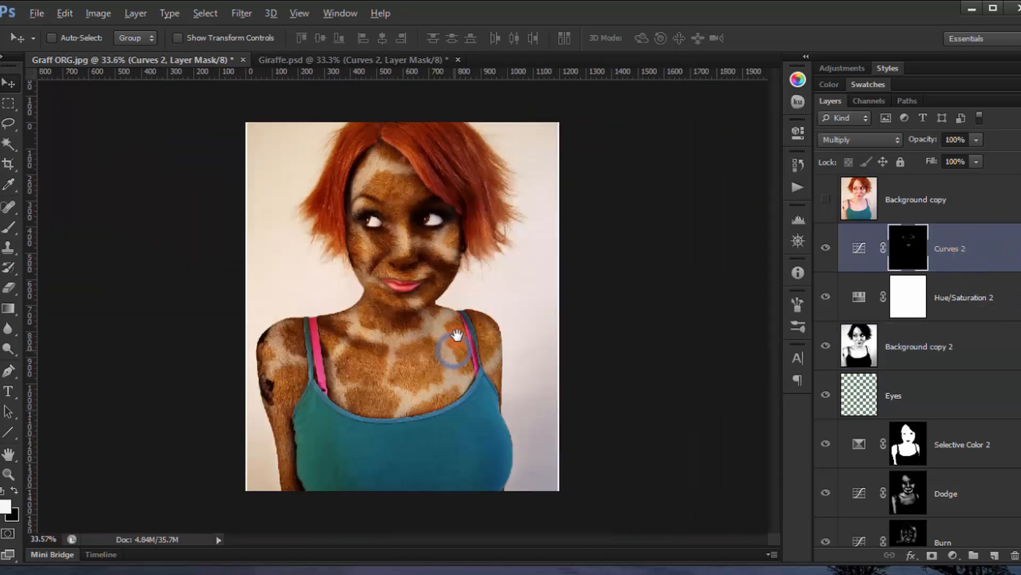
pyautogui.scroll(2, 425, 317)
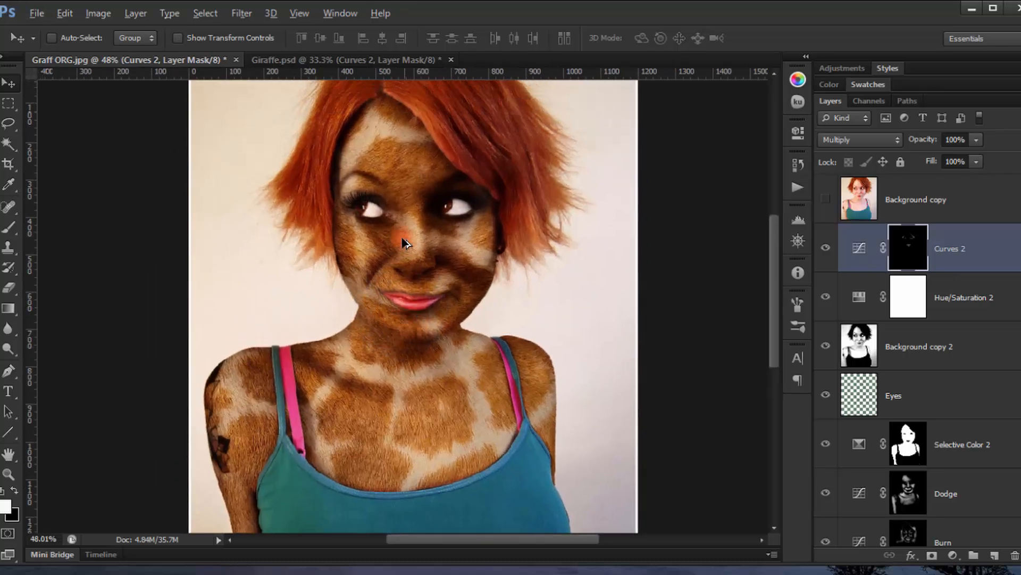
pyautogui.scroll(2, 404, 243)
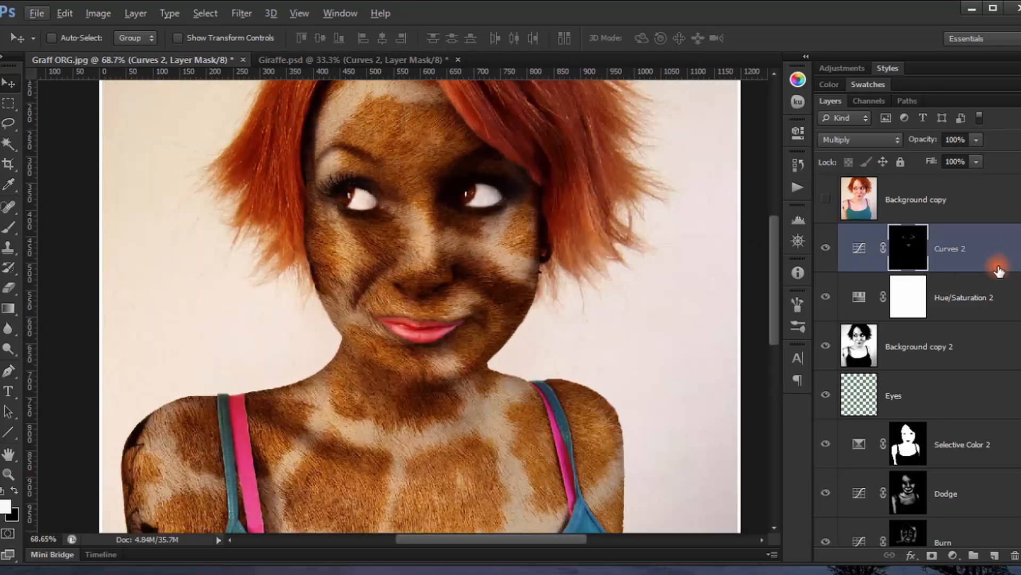
pyautogui.hotkey('ctrl', 'shift', 'alt', 'e')
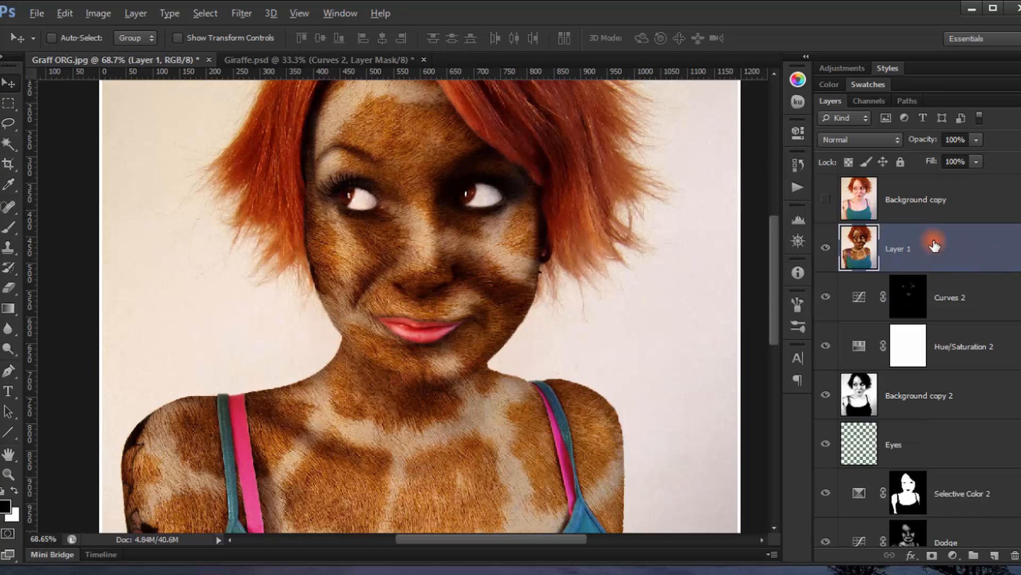
# Save the image as Graff ORG.jpg in JPEG format at quality 12 (Maximum), replacing the existing file
pyautogui.click(48, 14)
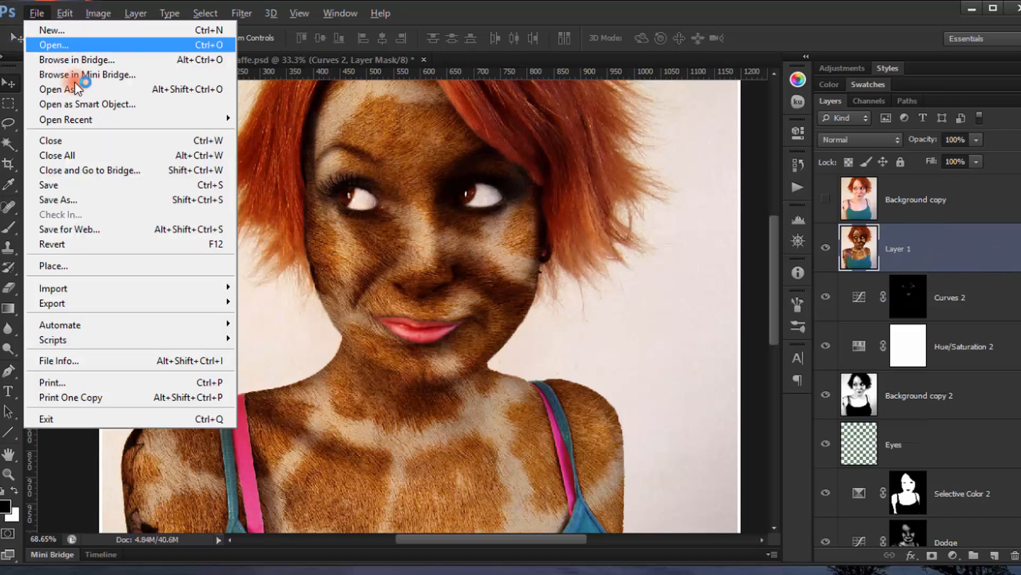
pyautogui.click(97, 194)
pyautogui.click(518, 329)
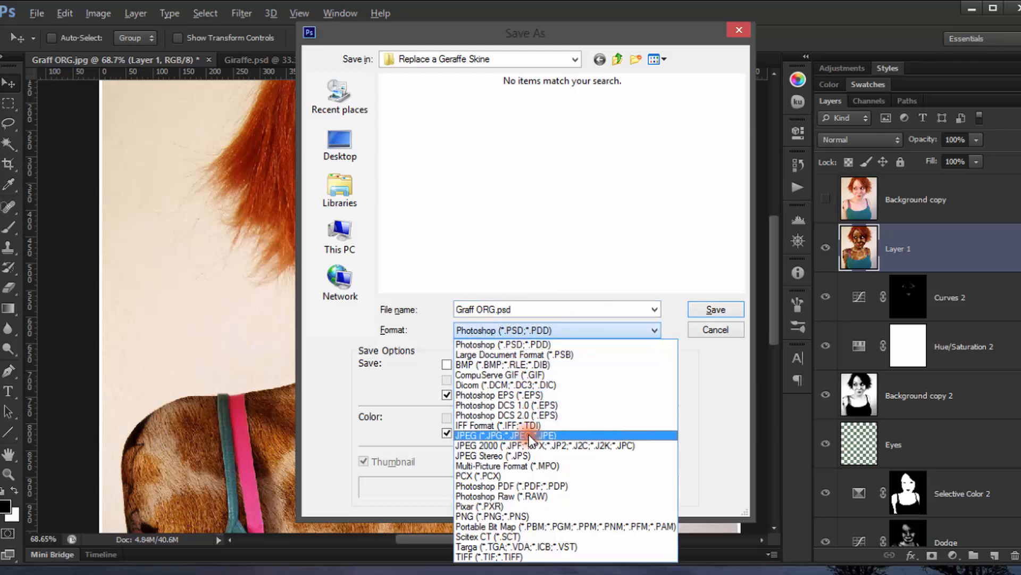
pyautogui.click(530, 435)
pyautogui.doubleClick(512, 314)
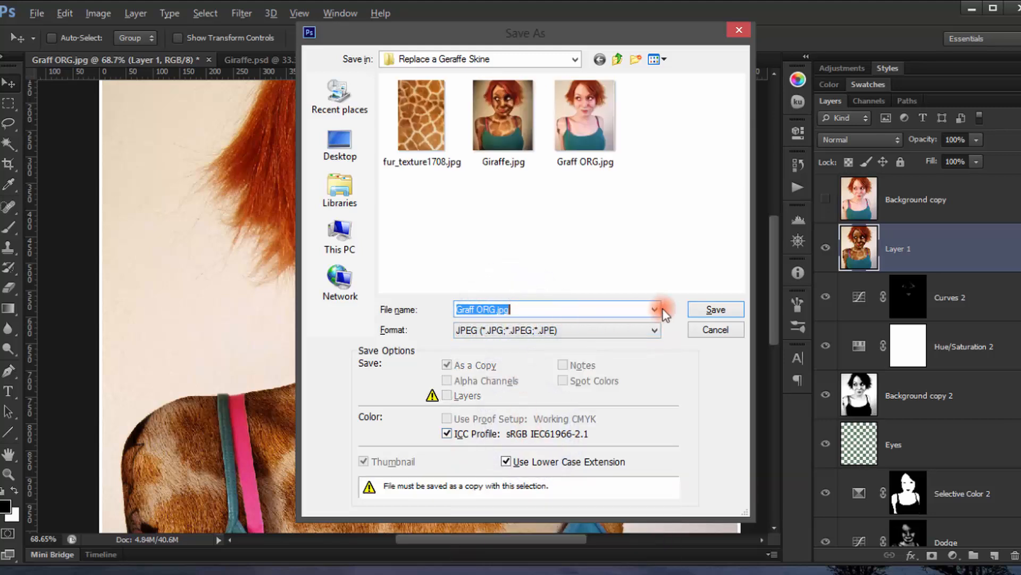
pyautogui.click(713, 311)
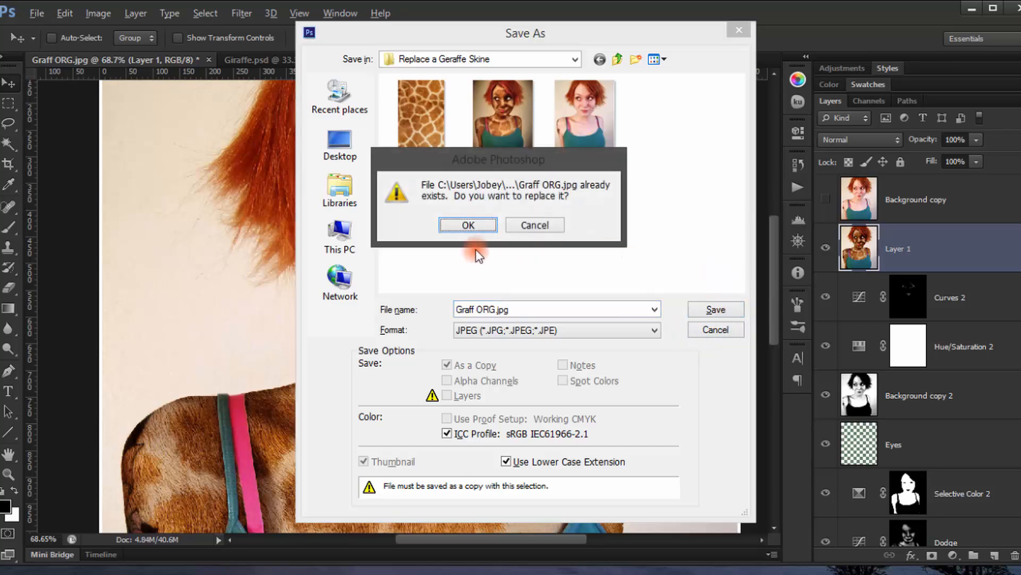
pyautogui.click(469, 222)
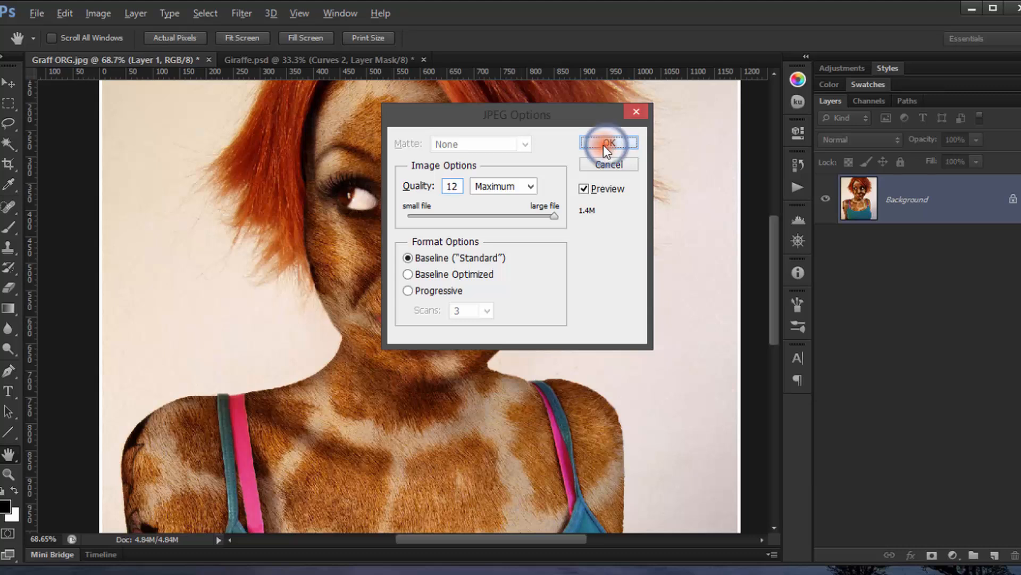
pyautogui.click(608, 142)
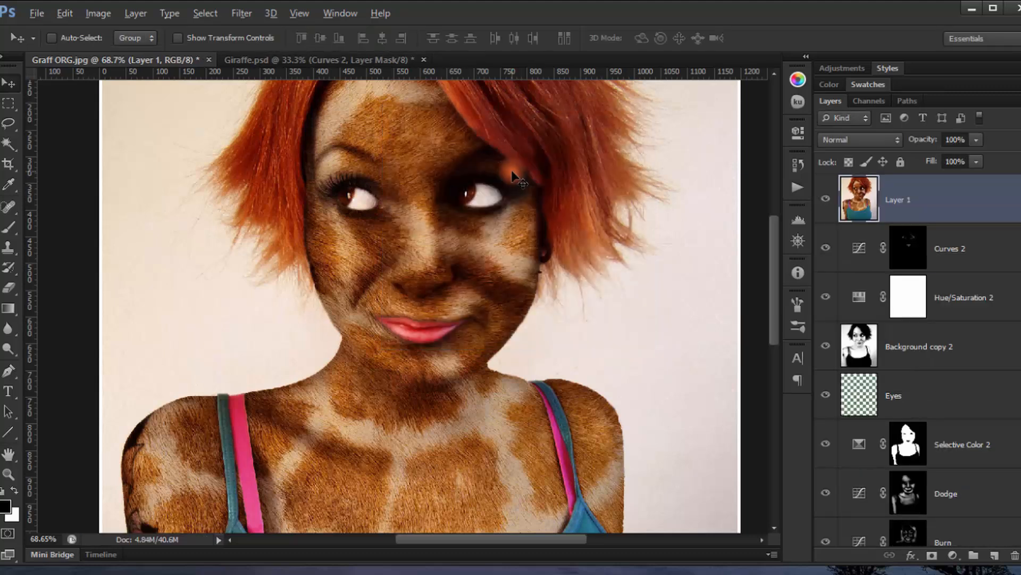
# Switch to the Replace a Geraffe Skine folder in File Explorer and select Graff ORG.jpg to check the saved picture
pyautogui.scroll(-1, 511, 171)
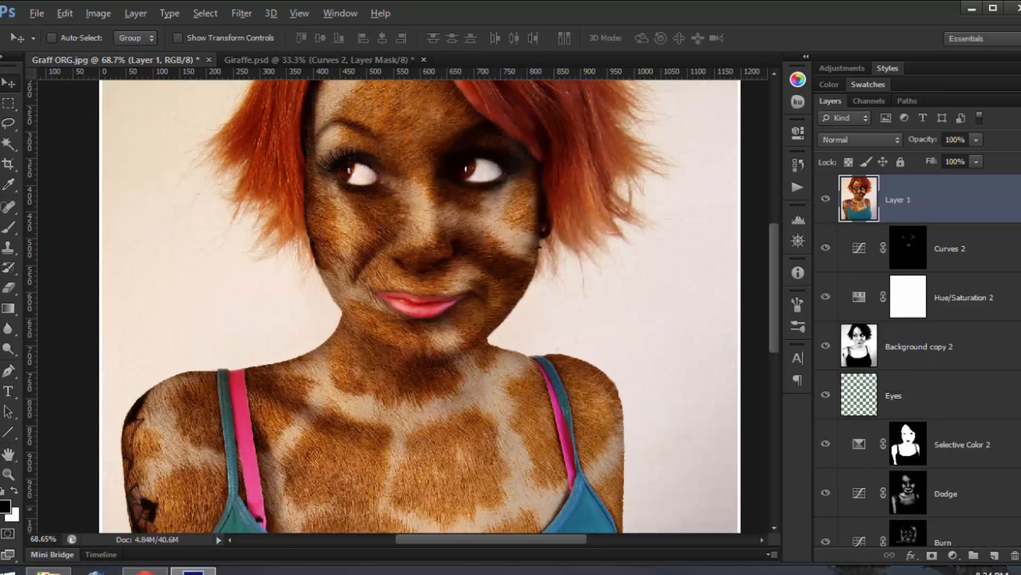
pyautogui.click(47, 571)
pyautogui.click(250, 237)
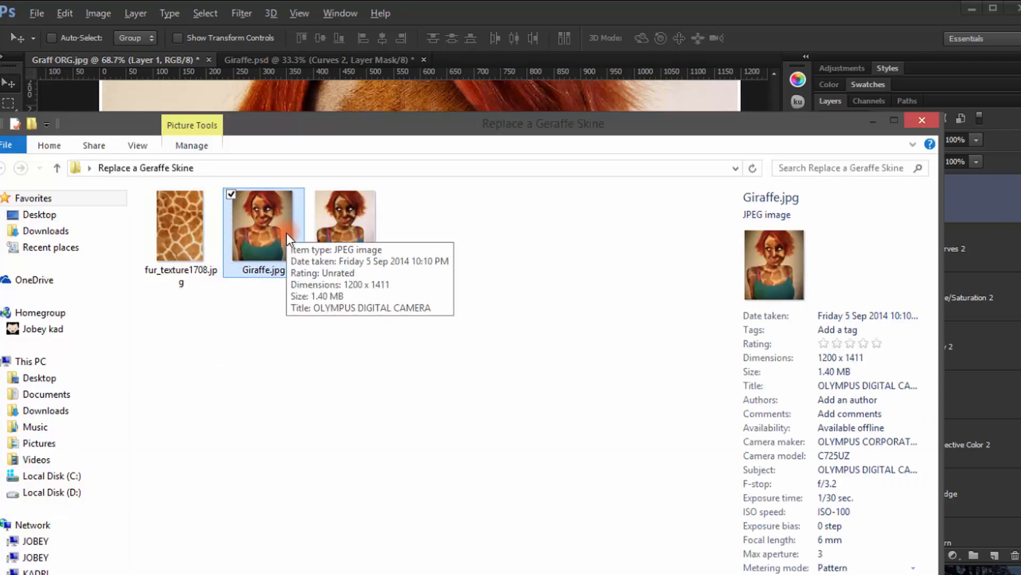
pyautogui.click(317, 128)
pyautogui.moveTo(308, 126); pyautogui.dragTo(332, 173)
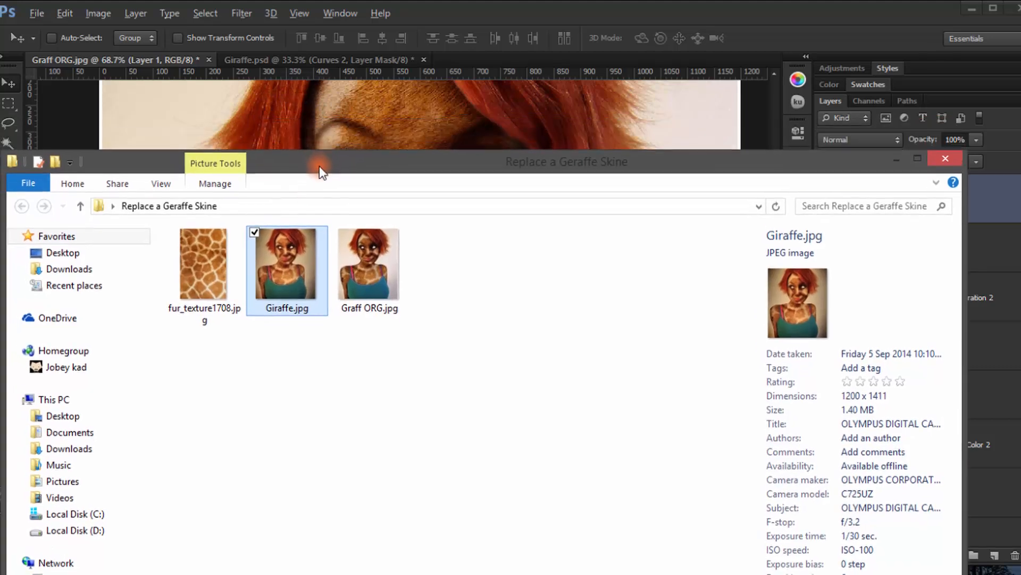
pyautogui.click(365, 283)
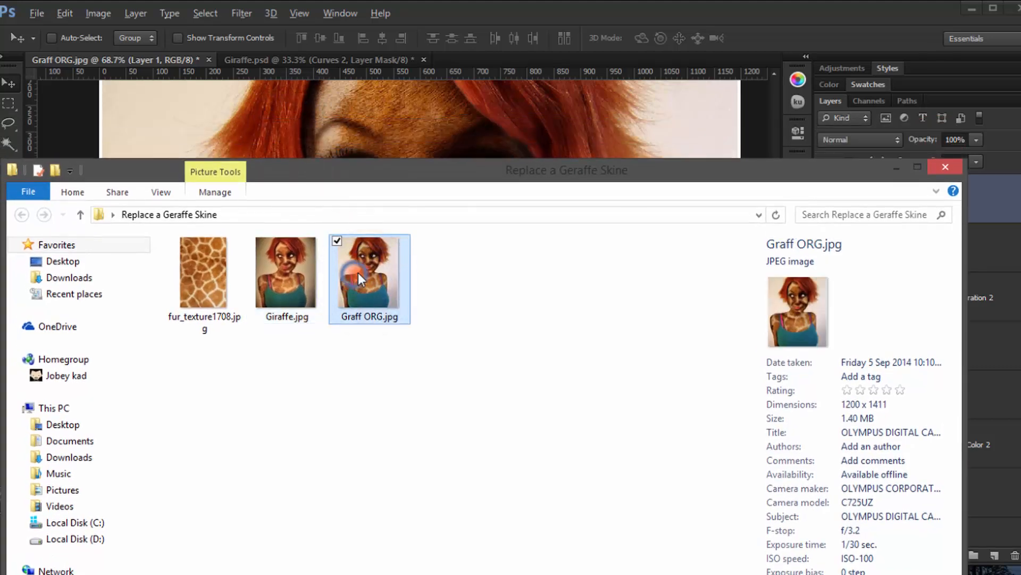
# Open the saved Graff ORG.jpg from the folder as a new Photoshop document and close the File Explorer window
pyautogui.moveTo(358, 273); pyautogui.dragTo(465, 58)
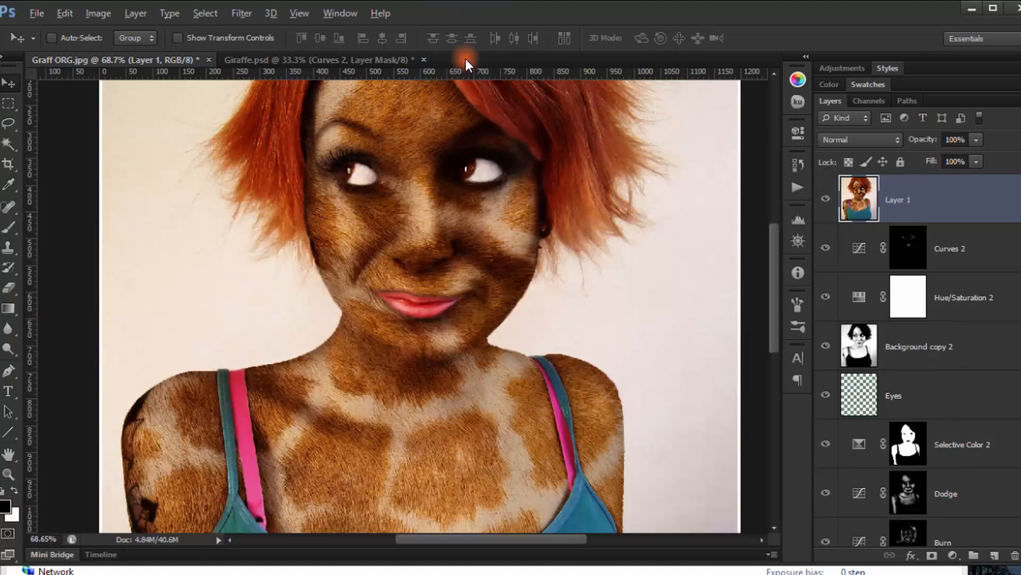
pyautogui.moveTo(282, 95); pyautogui.dragTo(484, 60)
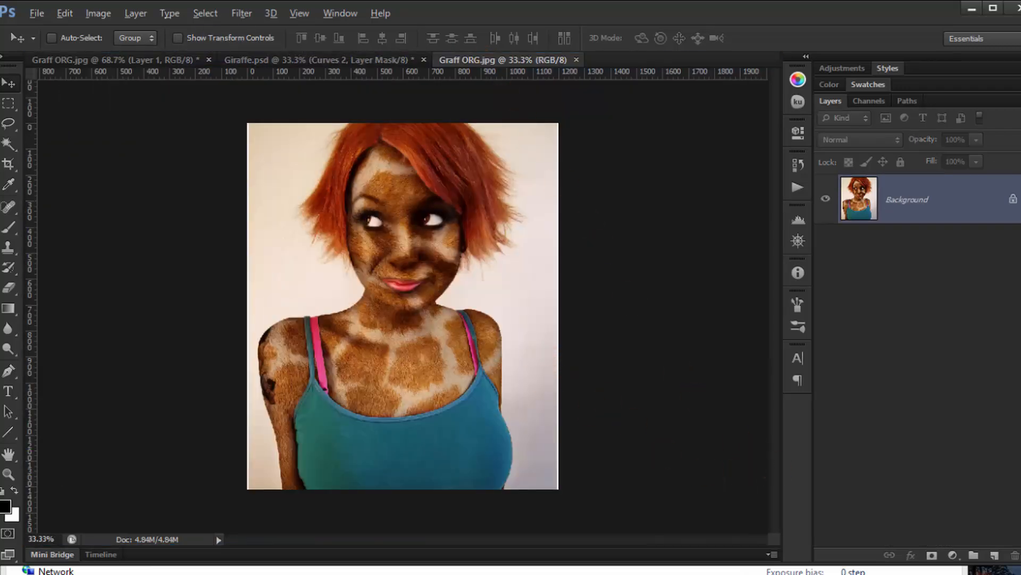
pyautogui.click(964, 568)
pyautogui.click(944, 162)
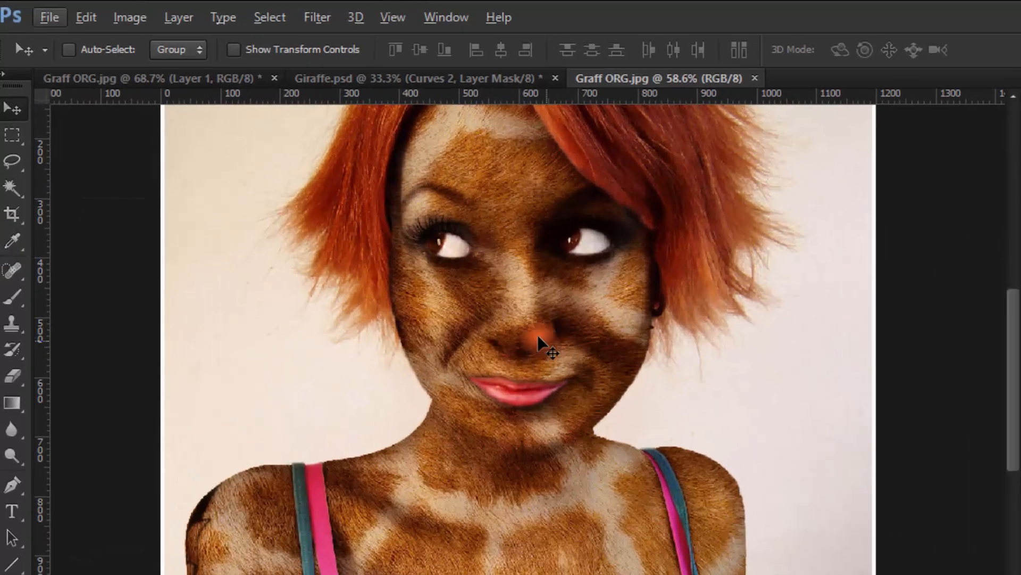
# Start HDR Toning on the flattened image and set Edge Glow to radius 500 px and strength 2.21 with Smooth Edges enabled
pyautogui.click(127, 22)
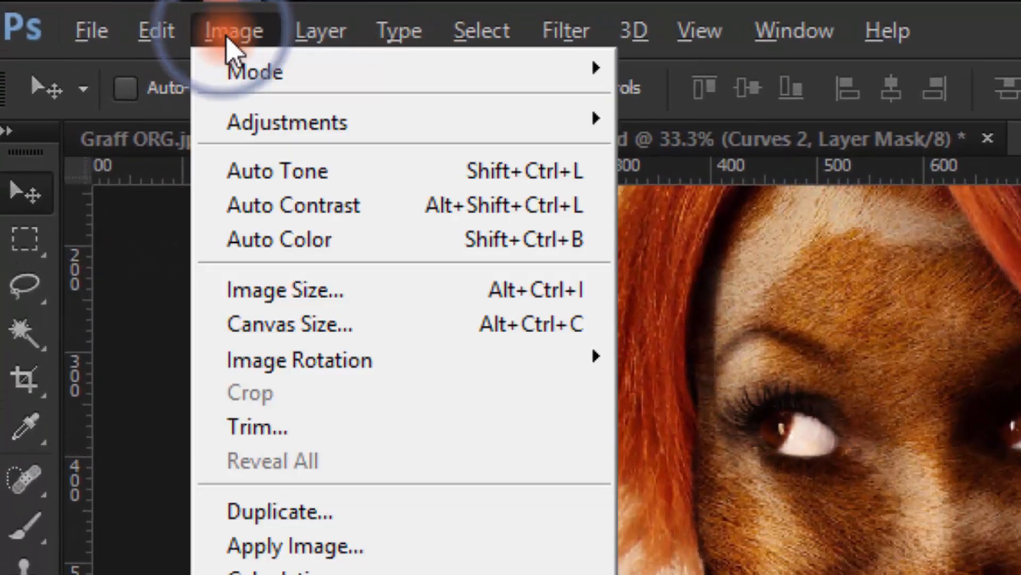
pyautogui.moveTo(298, 134)
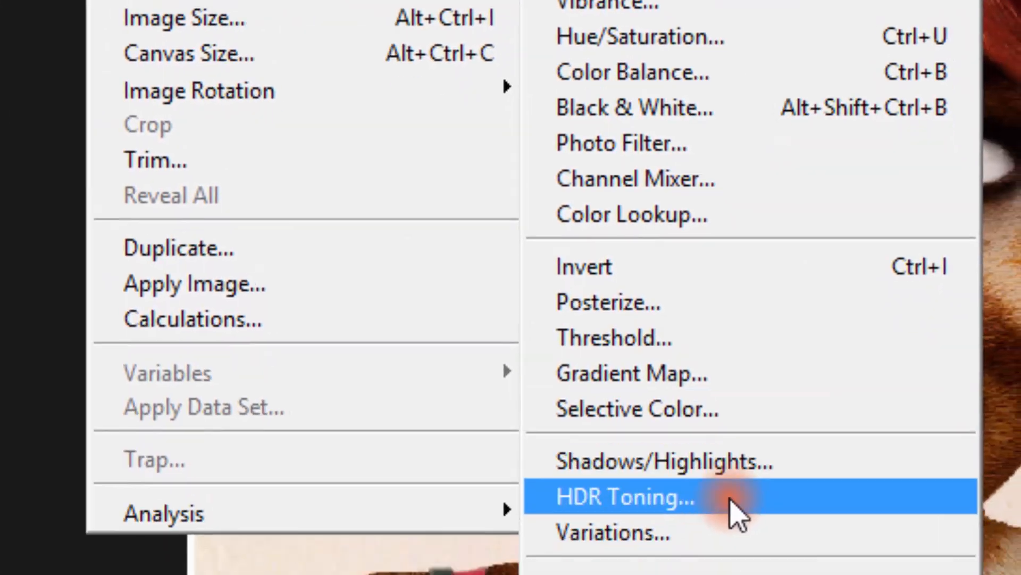
pyautogui.click(736, 498)
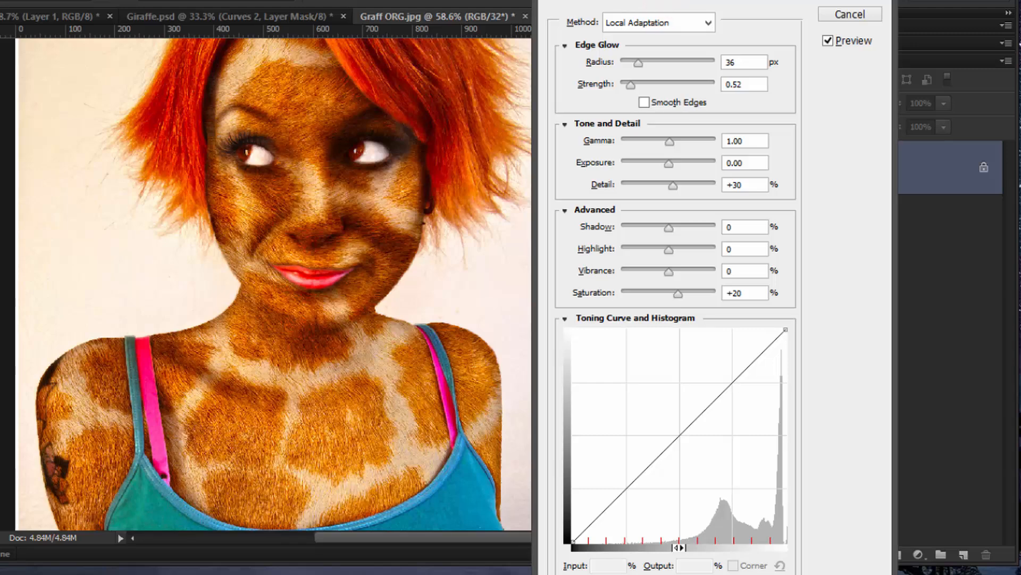
pyautogui.moveTo(678, 1); pyautogui.dragTo(748, 1)
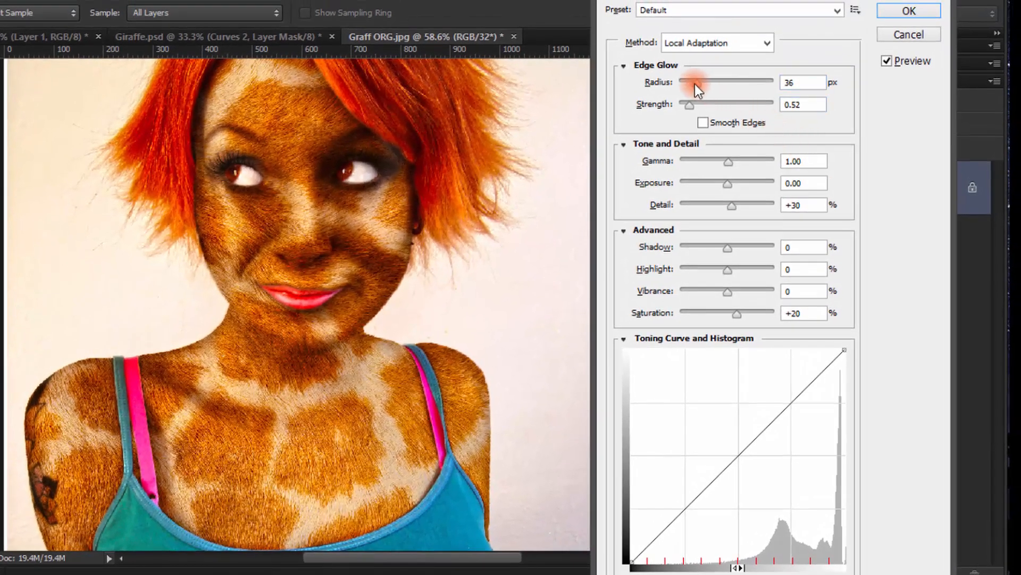
pyautogui.moveTo(694, 84); pyautogui.dragTo(777, 83)
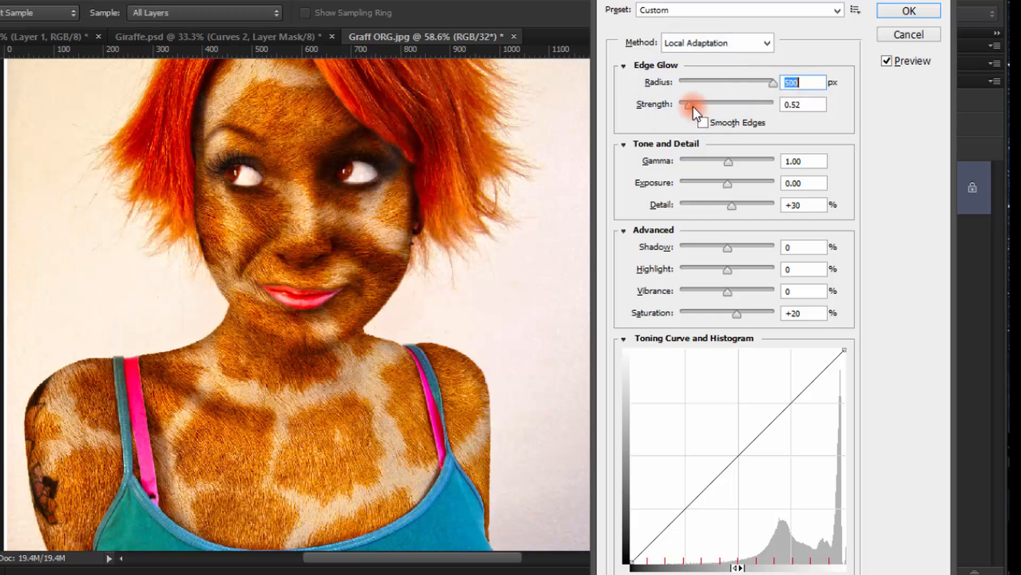
pyautogui.moveTo(692, 105); pyautogui.dragTo(730, 108)
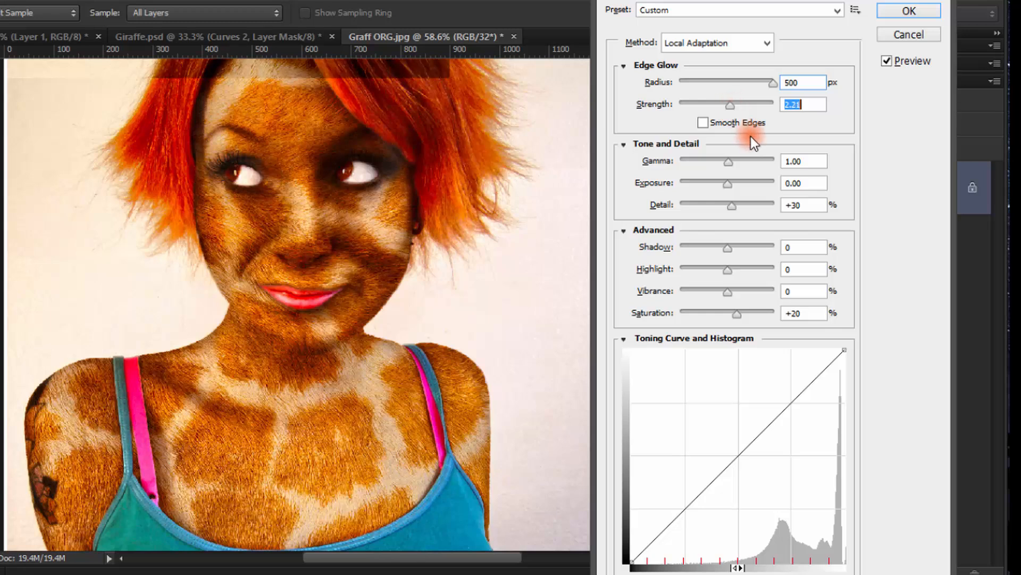
pyautogui.click(703, 126)
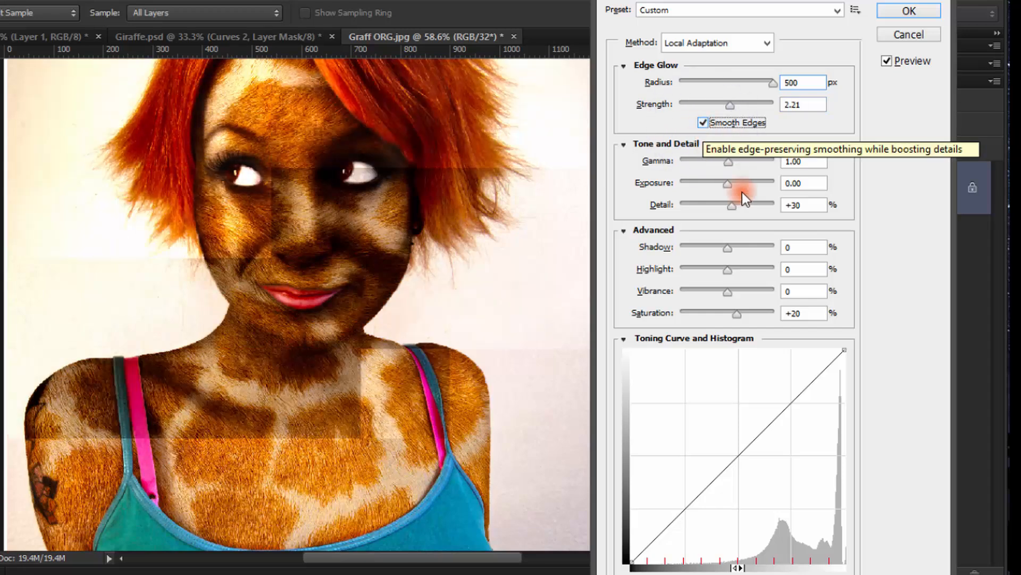
pyautogui.click(787, 316)
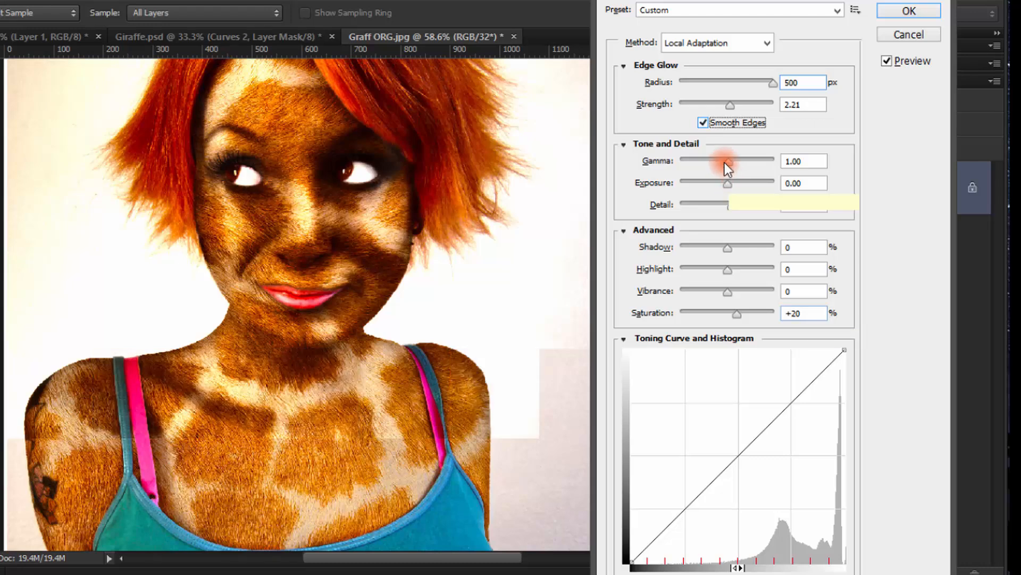
# Set the HDR tone and detail values to gamma 0.79, exposure -1.31 and detail +30%
pyautogui.moveTo(725, 163); pyautogui.dragTo(742, 175)
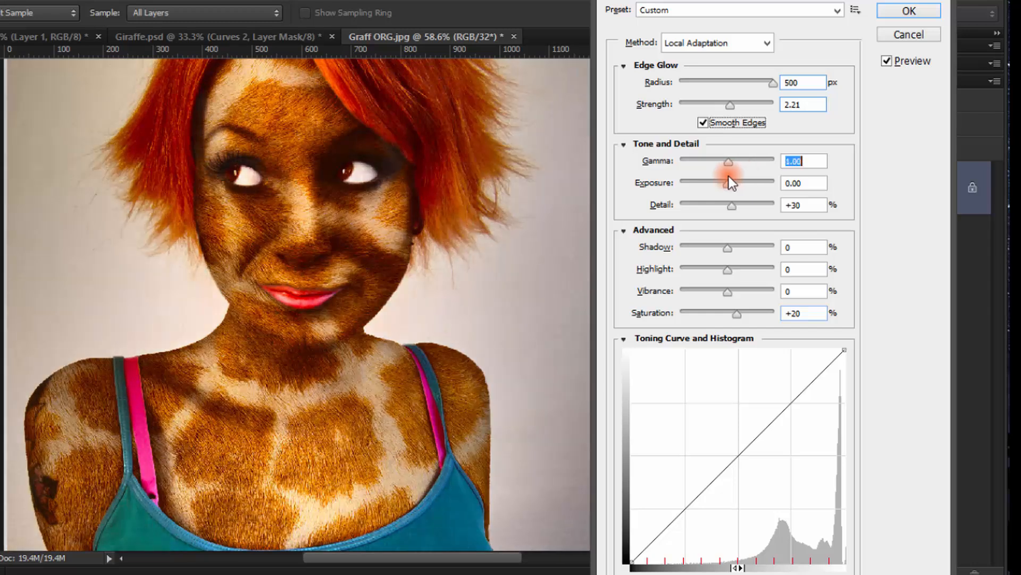
pyautogui.moveTo(729, 177); pyautogui.dragTo(735, 207)
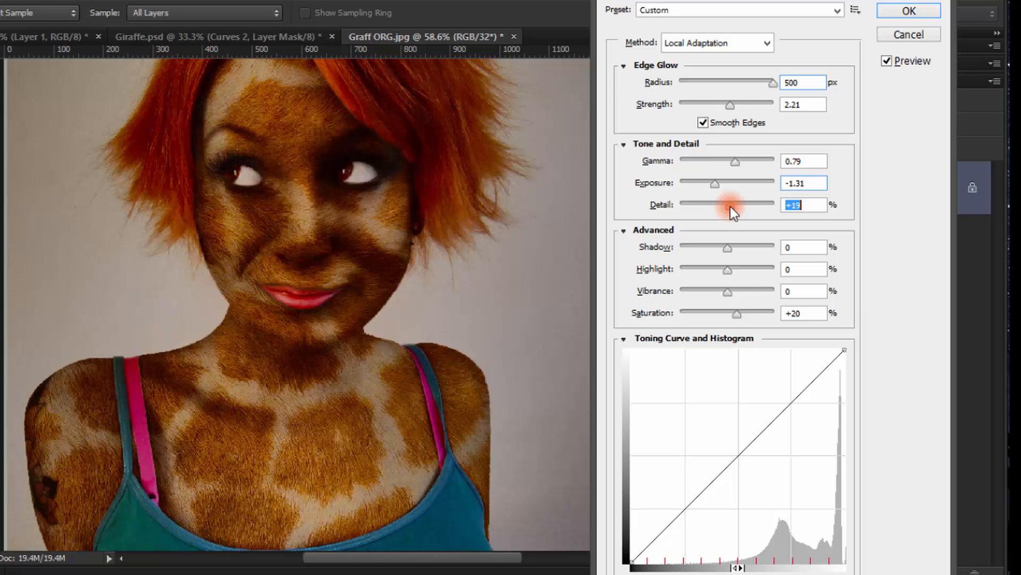
pyautogui.moveTo(730, 206); pyautogui.dragTo(732, 207)
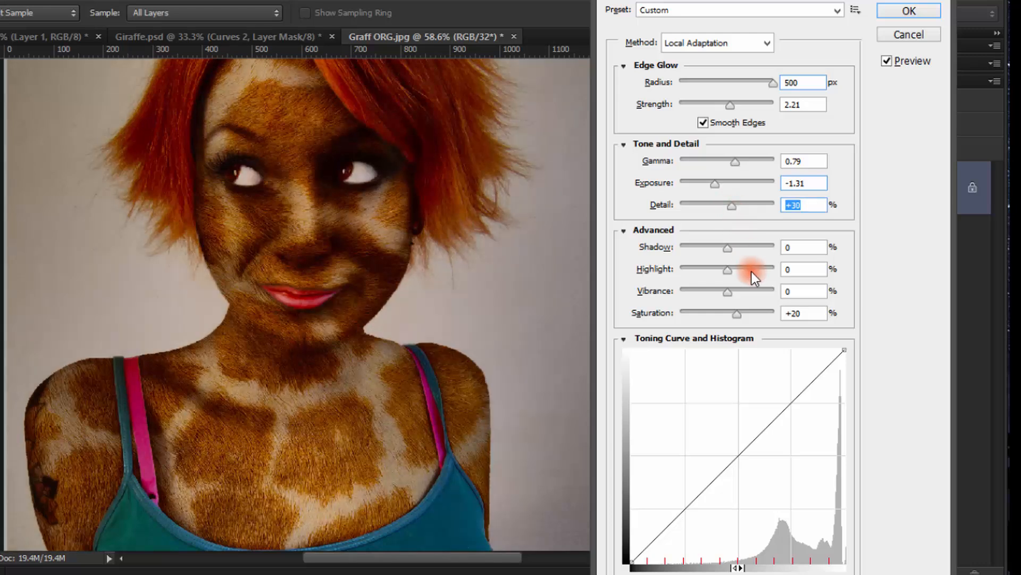
# Set the advanced HDR values to shadow +6%, highlight +24%, vibrance -19% and saturation +3%
pyautogui.click(728, 251)
pyautogui.moveTo(728, 255)
pyautogui.mouseDown()
pyautogui.moveTo(739, 256)
pyautogui.moveTo(735, 266)
pyautogui.mouseUp()
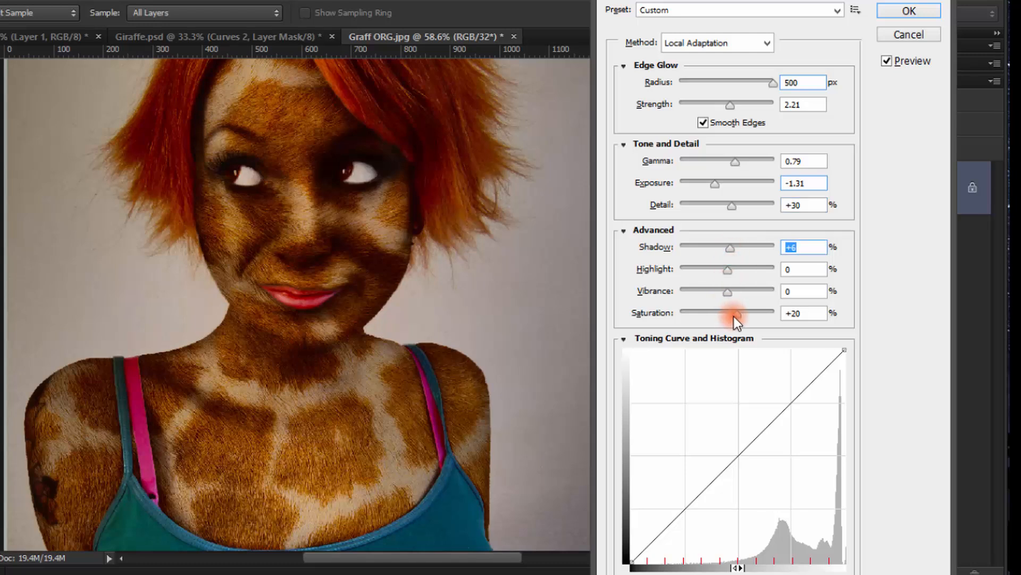
pyautogui.moveTo(737, 318); pyautogui.dragTo(739, 272)
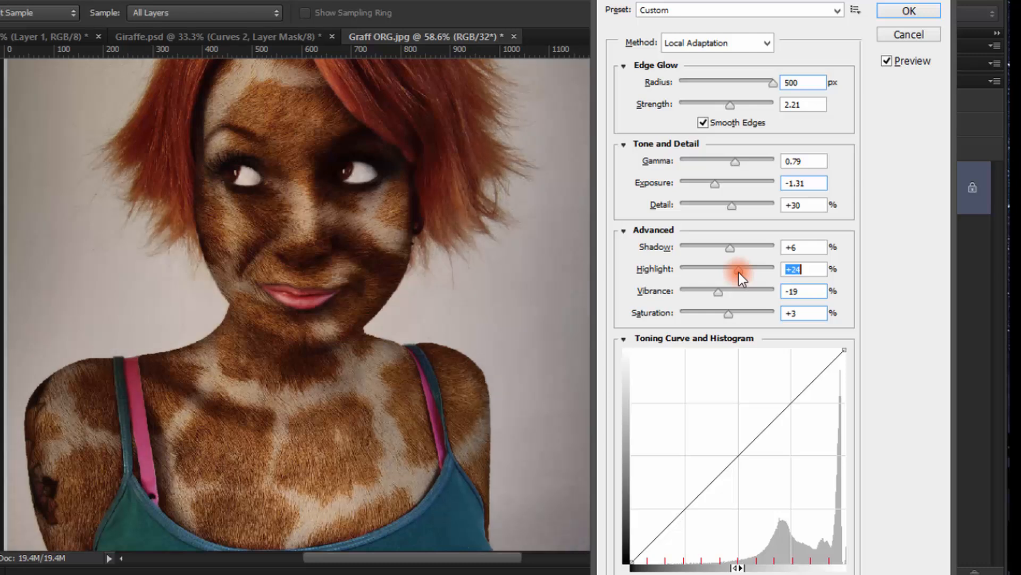
pyautogui.moveTo(739, 273); pyautogui.dragTo(739, 273)
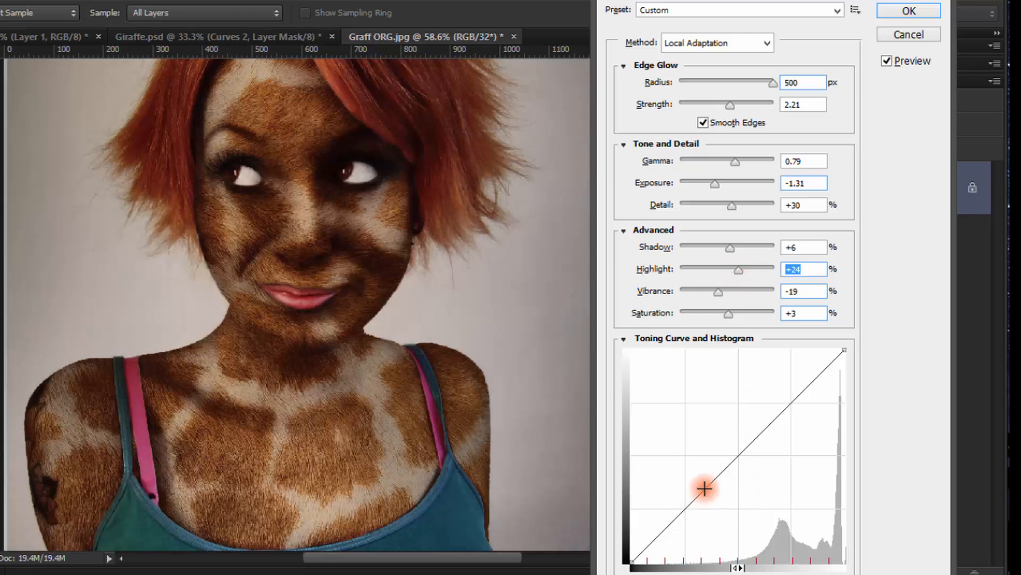
# Shape the toning curve into an S by lowering a point in the shadows and raising one in the highlights
pyautogui.moveTo(685, 508); pyautogui.dragTo(691, 516)
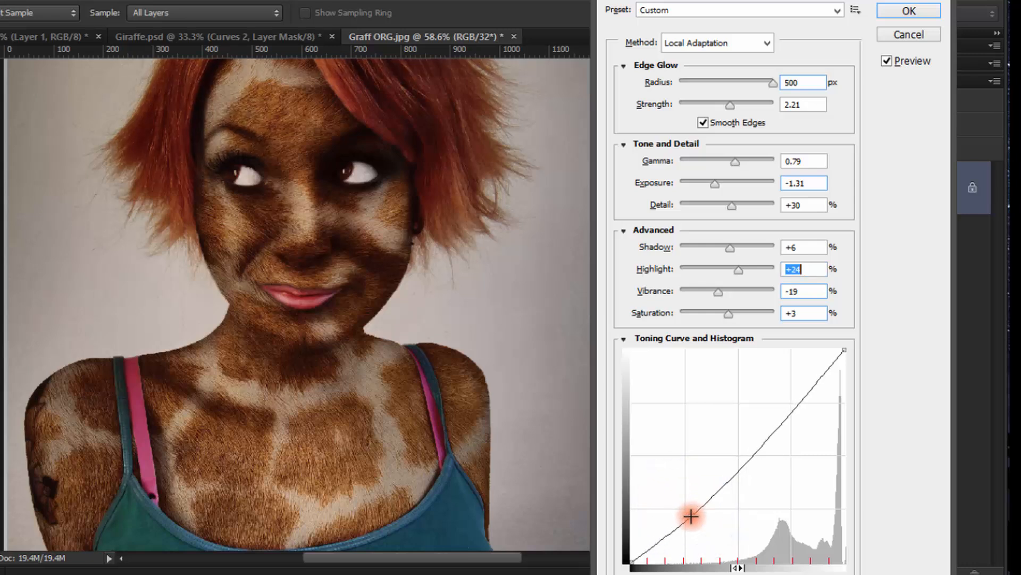
pyautogui.moveTo(787, 420); pyautogui.dragTo(770, 414)
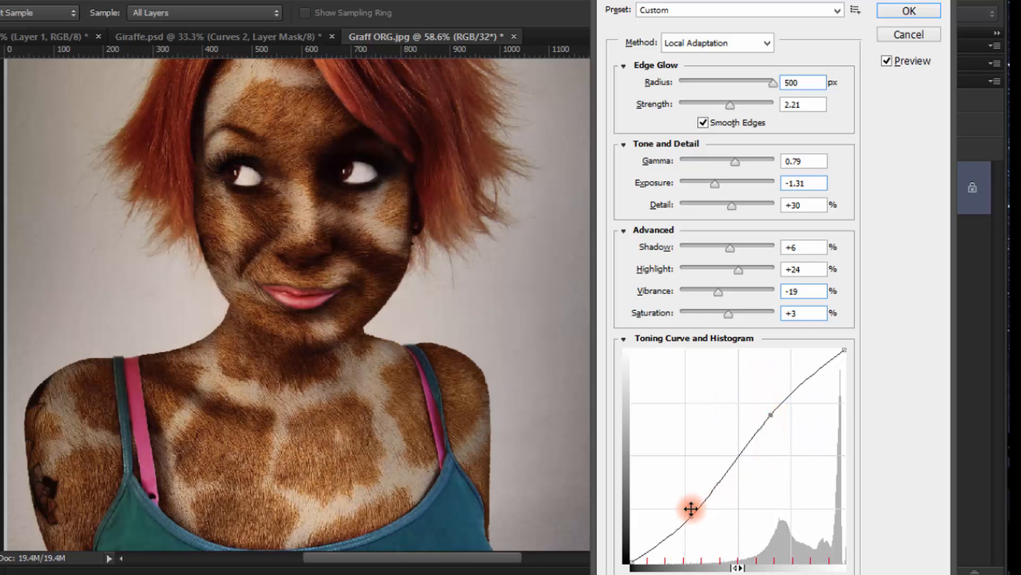
pyautogui.moveTo(687, 518); pyautogui.dragTo(686, 515)
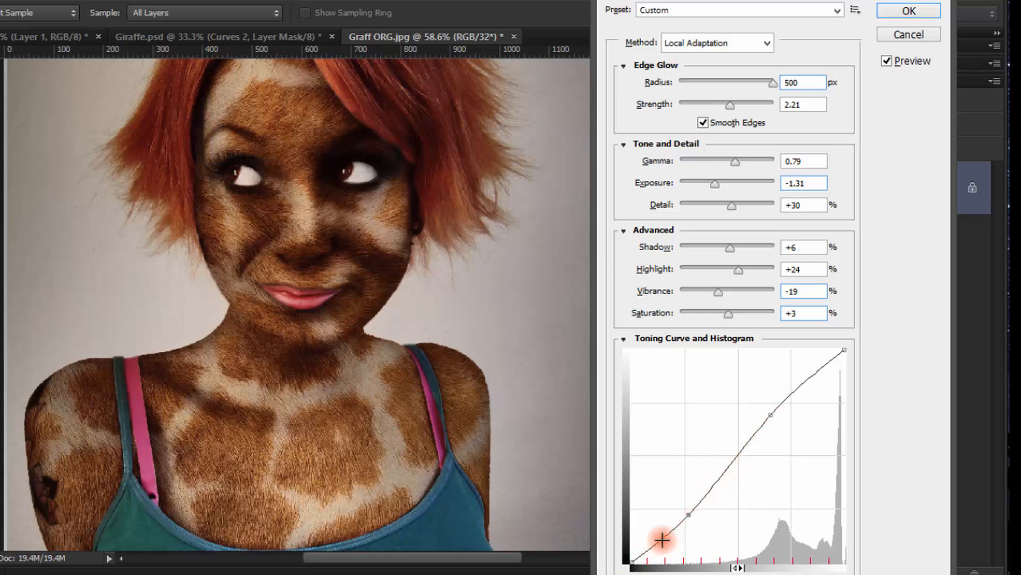
pyautogui.moveTo(689, 514); pyautogui.dragTo(691, 514)
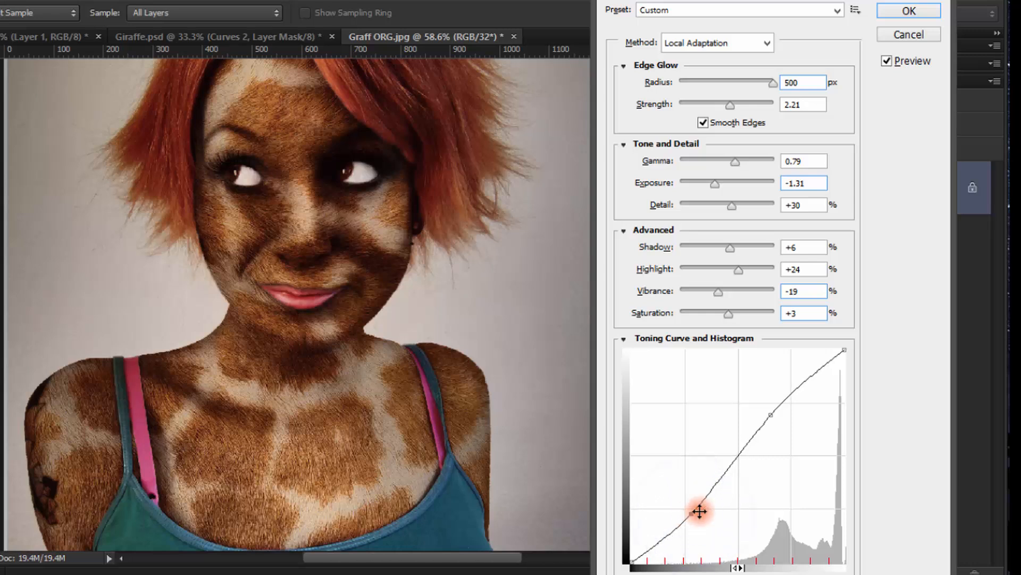
pyautogui.moveTo(771, 415); pyautogui.dragTo(763, 411)
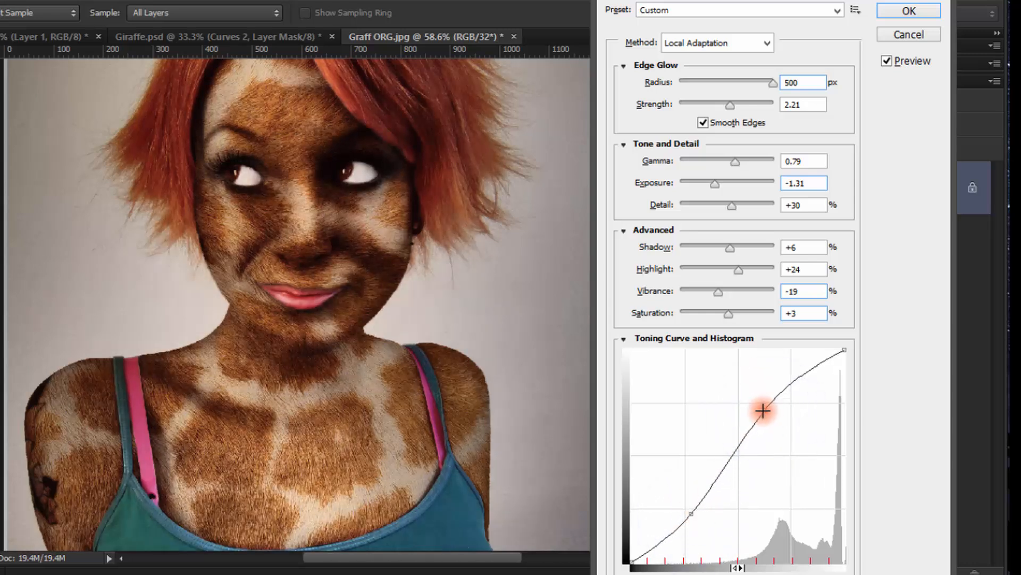
# Reduce the HDR shadow value to +1% and the edge glow strength to 2, and apply the toning
pyautogui.moveTo(866, 2); pyautogui.dragTo(760, 33)
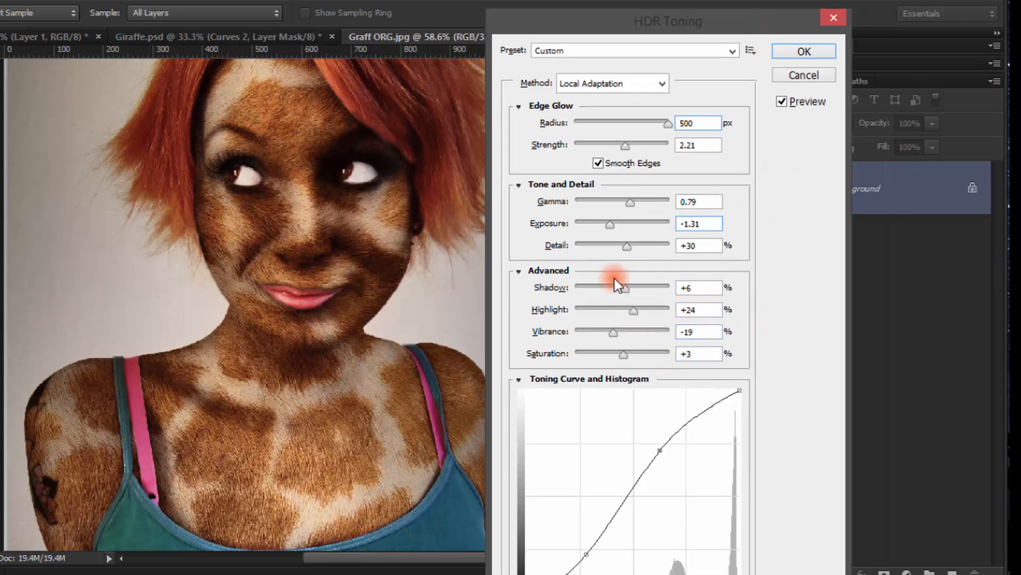
pyautogui.moveTo(634, 292); pyautogui.dragTo(623, 291)
pyautogui.moveTo(623, 145); pyautogui.dragTo(621, 144)
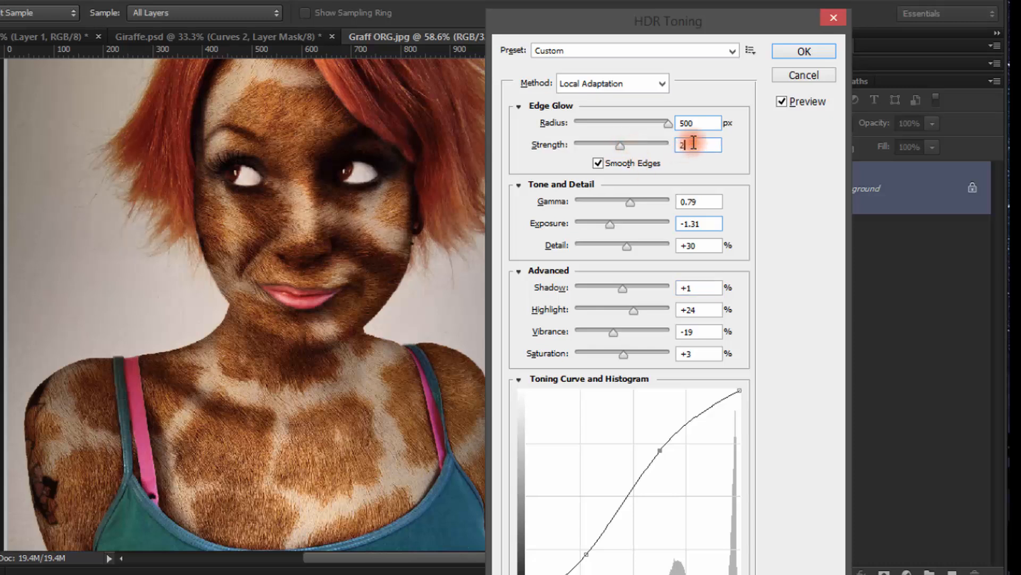
pyautogui.click(714, 123)
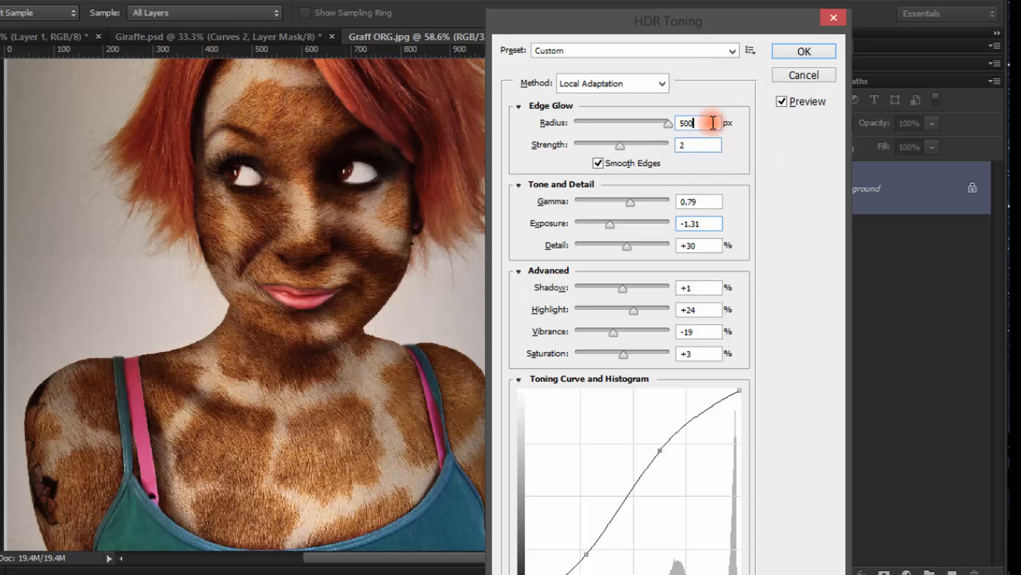
pyautogui.moveTo(604, 28); pyautogui.dragTo(685, 25)
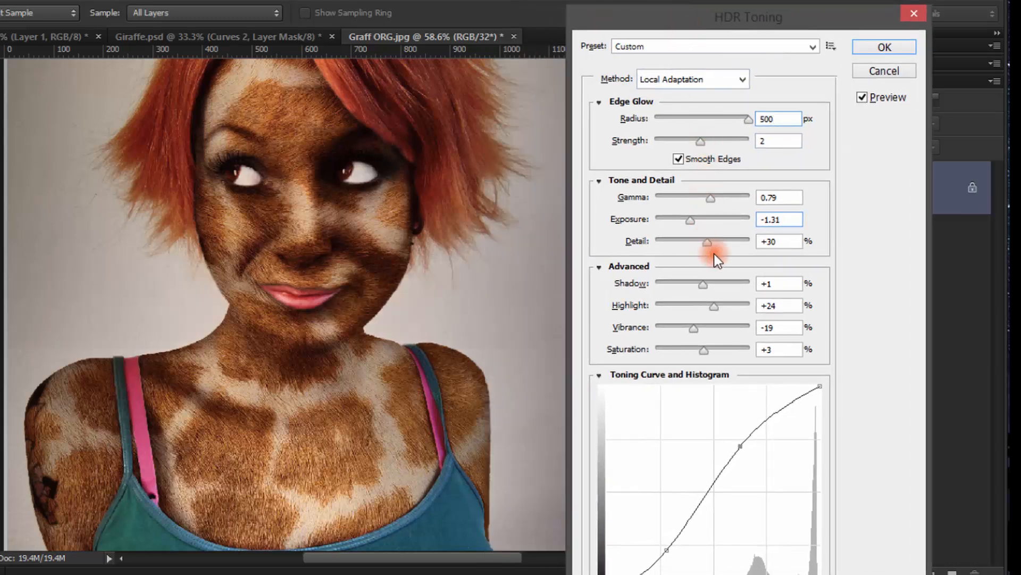
pyautogui.click(876, 47)
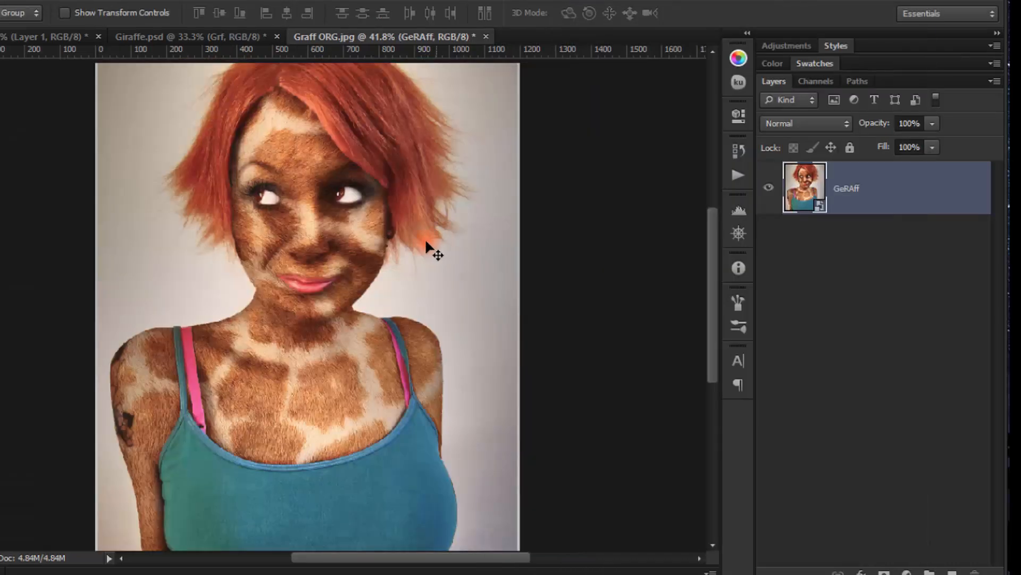
# Check the toned image and add a Solid Color fill layer above GeRAff with colour f6ddad
pyautogui.moveTo(393, 239); pyautogui.dragTo(415, 243)
pyautogui.scroll(-4, 411, 240)
pyautogui.scroll(5, 408, 239)
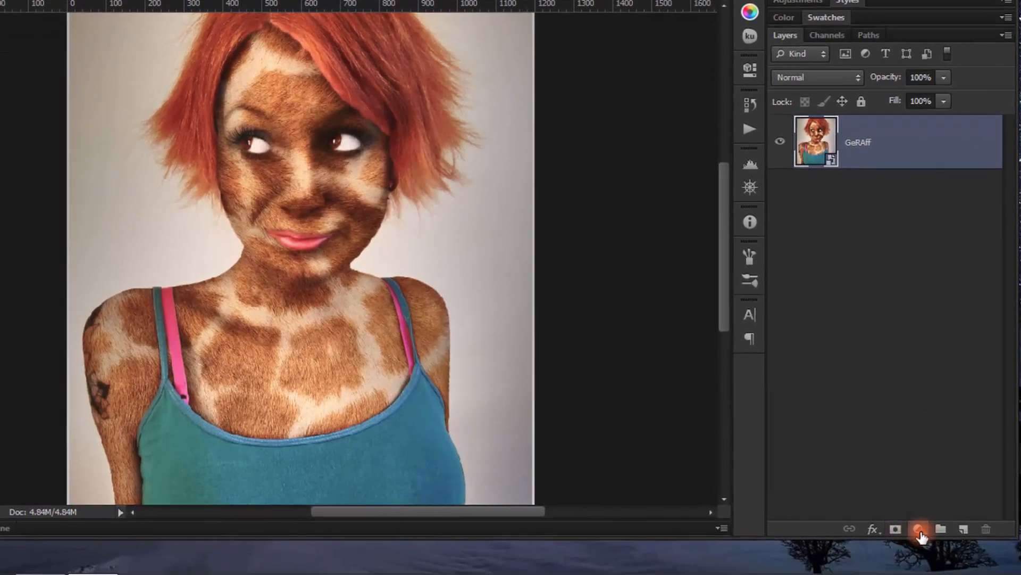
pyautogui.click(918, 529)
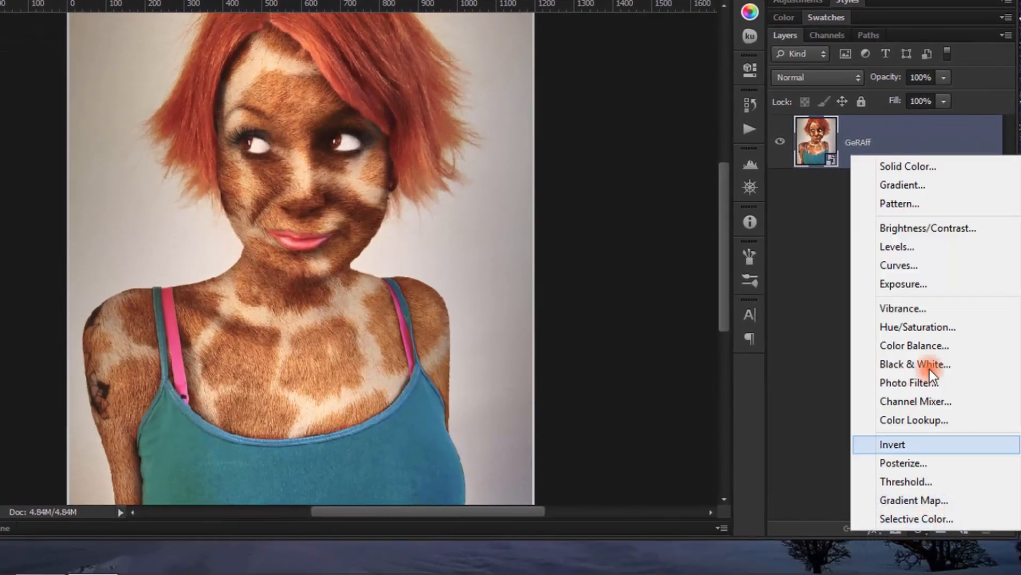
pyautogui.click(935, 164)
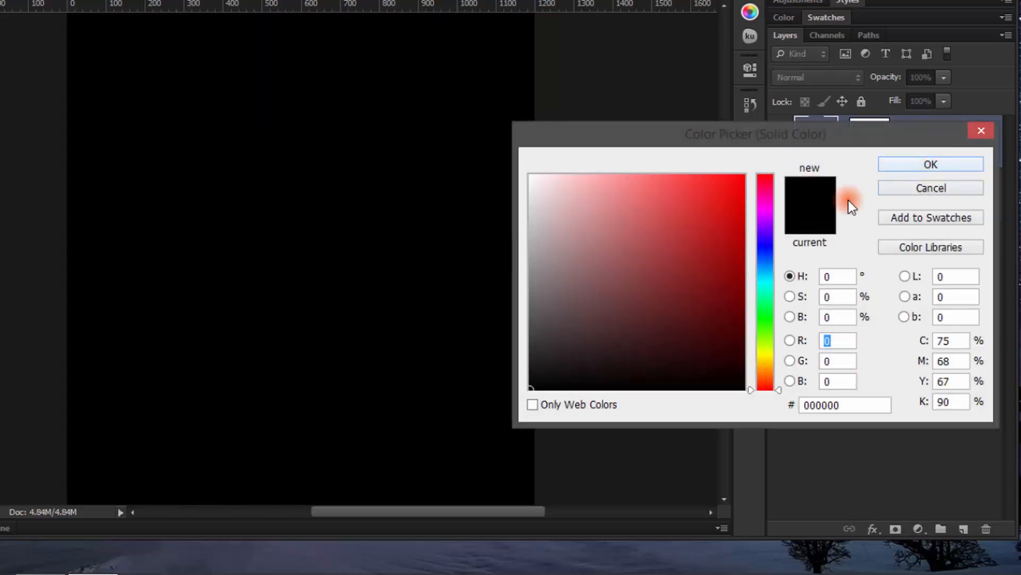
pyautogui.click(873, 403)
pyautogui.moveTo(871, 403); pyautogui.dragTo(796, 394)
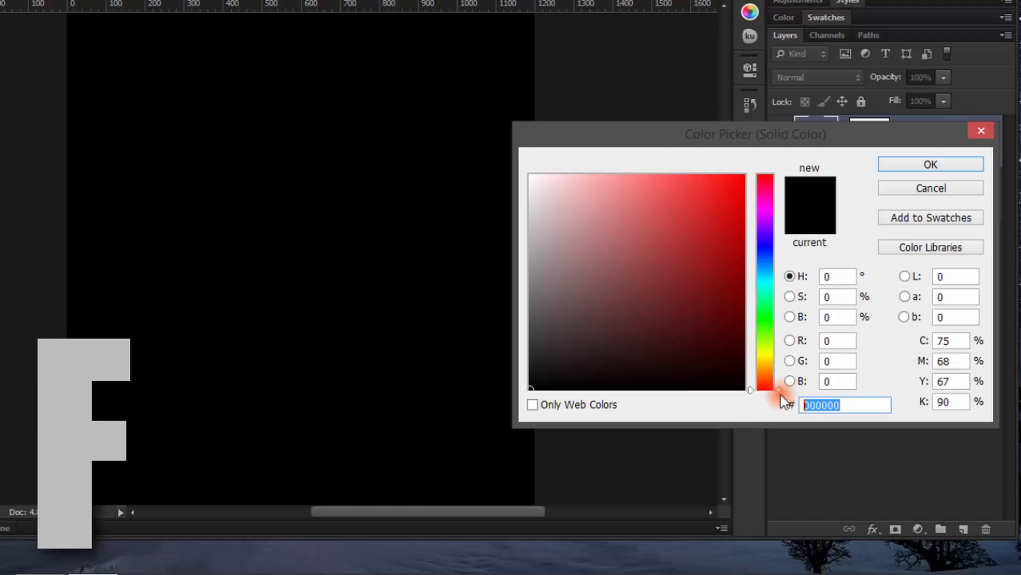
pyautogui.write('f6')
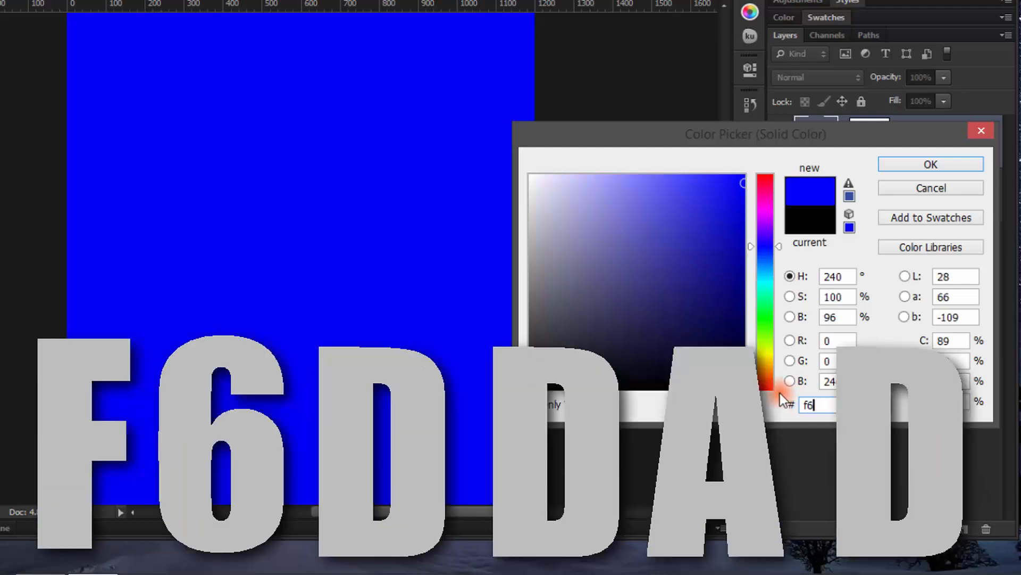
pyautogui.write('ddad')
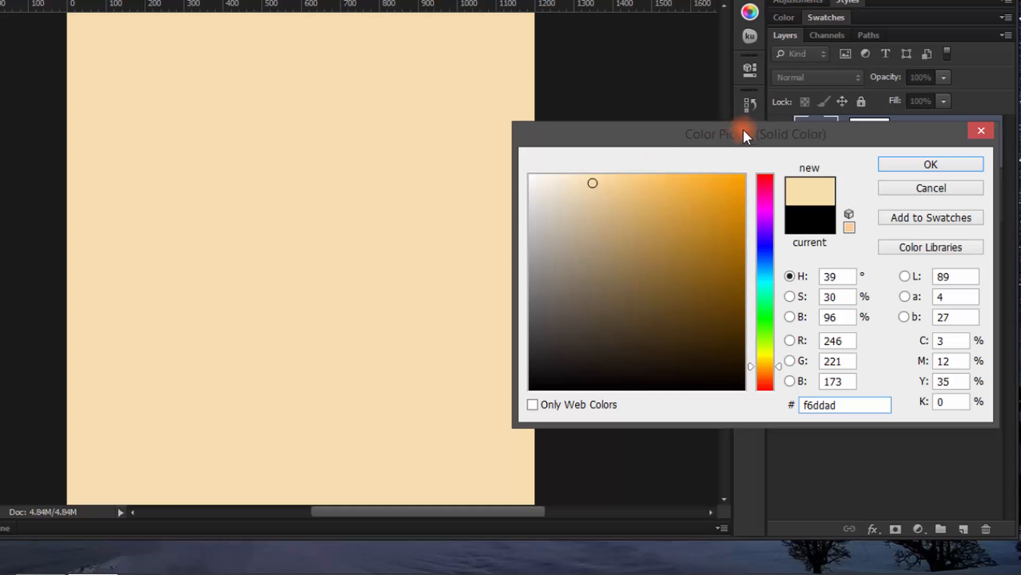
pyautogui.moveTo(742, 128); pyautogui.dragTo(529, 106)
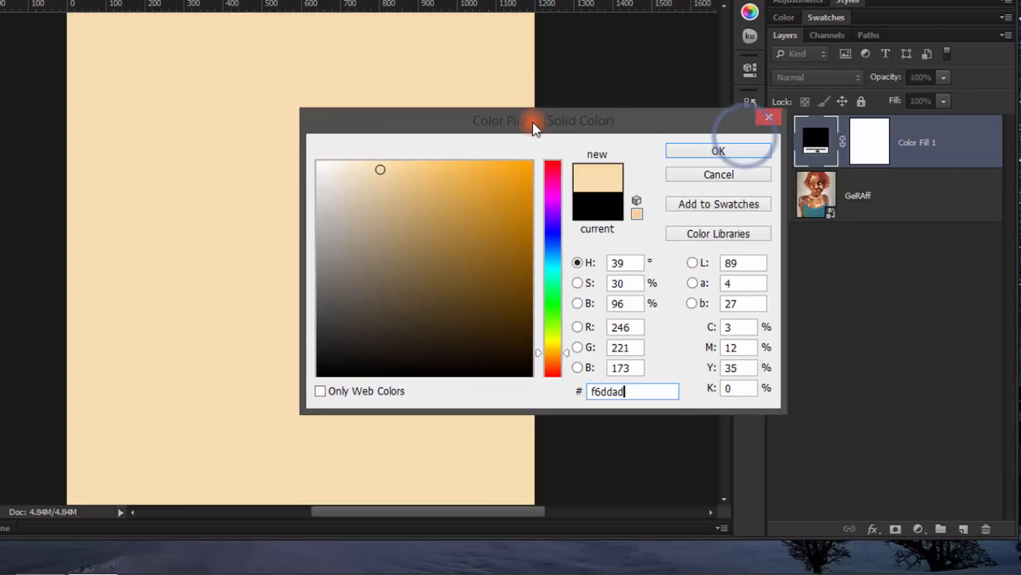
pyautogui.click(750, 149)
# Set the Color Fill 1 layer's blend mode to Multiply and inspect the tinted fur on the face up close
pyautogui.click(812, 78)
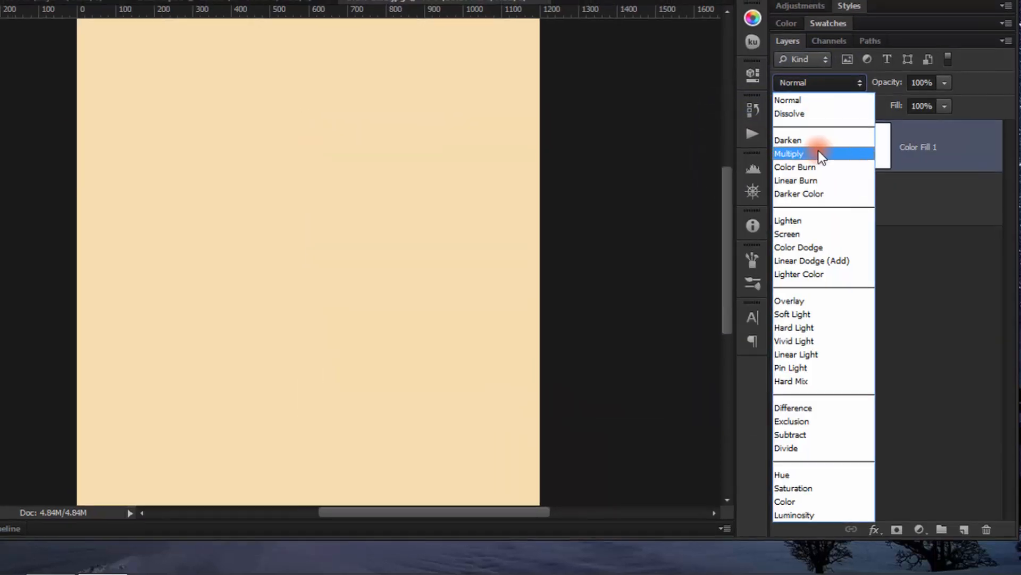
pyautogui.click(819, 151)
pyautogui.scroll(-3, 371, 226)
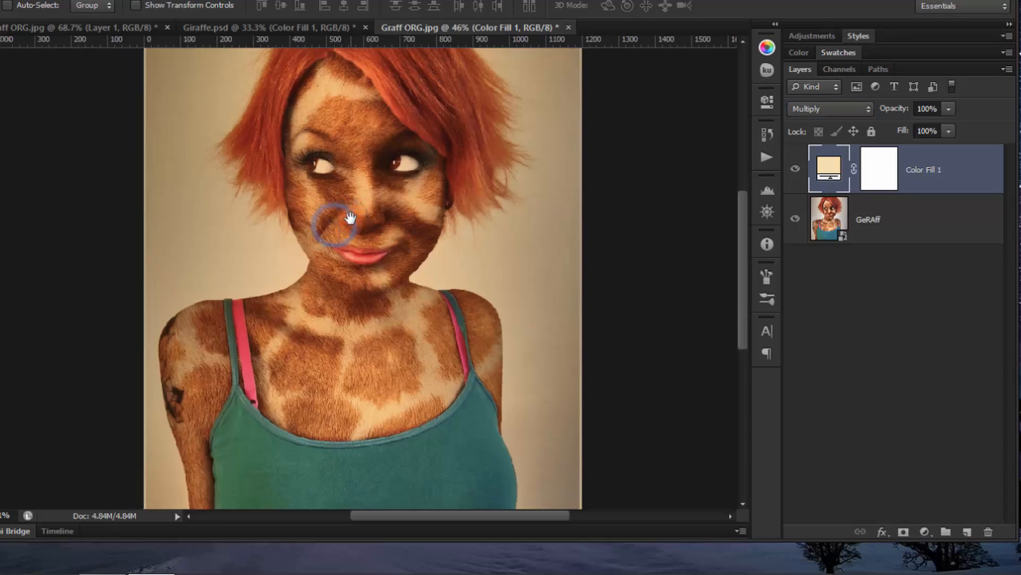
pyautogui.scroll(8, 370, 226)
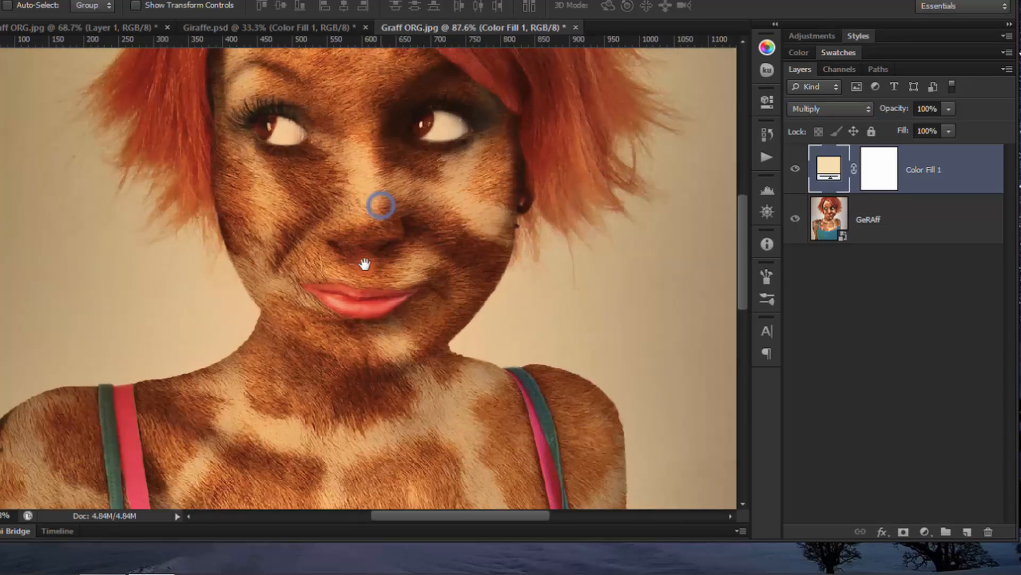
pyautogui.scroll(-6, 410, 280)
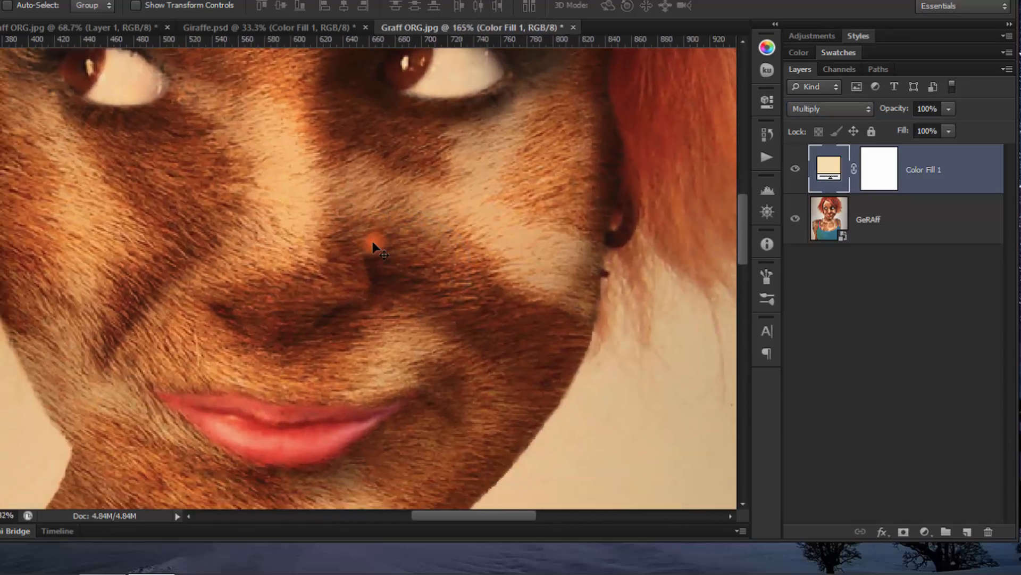
pyautogui.scroll(-2, 375, 247)
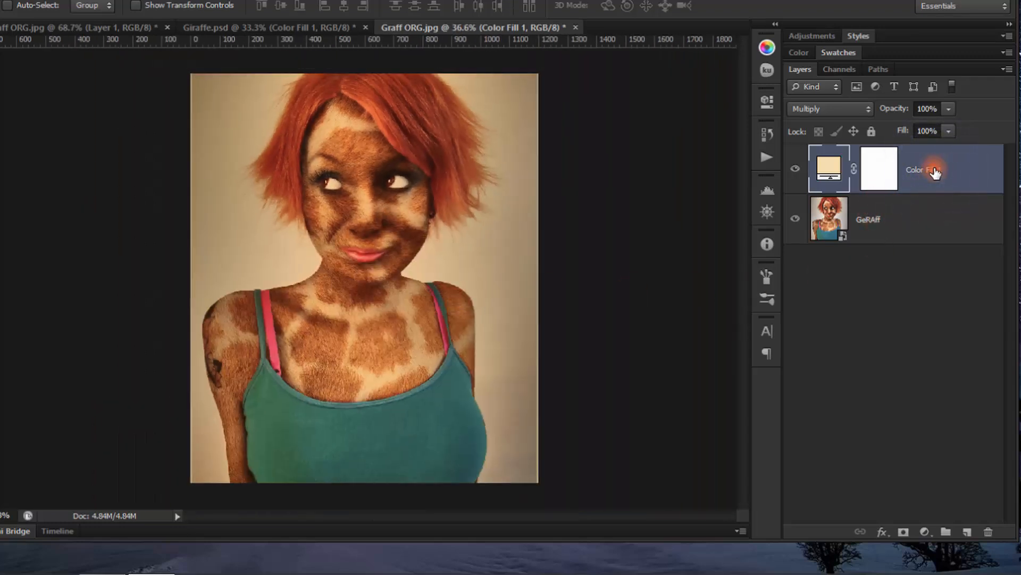
# Add a Gradient fill layer above Color Fill 1 and open its gradient for editing
pyautogui.click(926, 532)
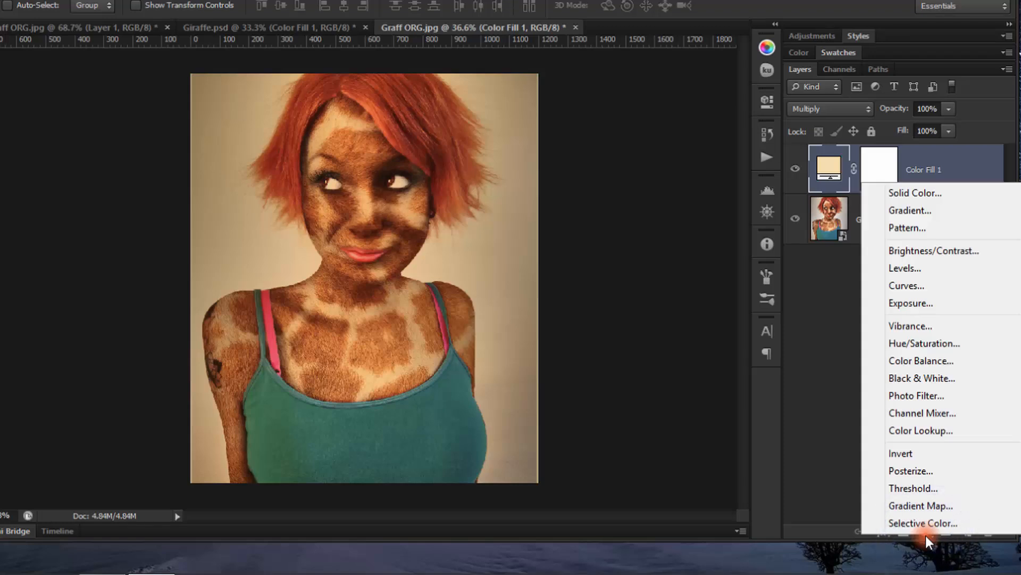
pyautogui.click(916, 205)
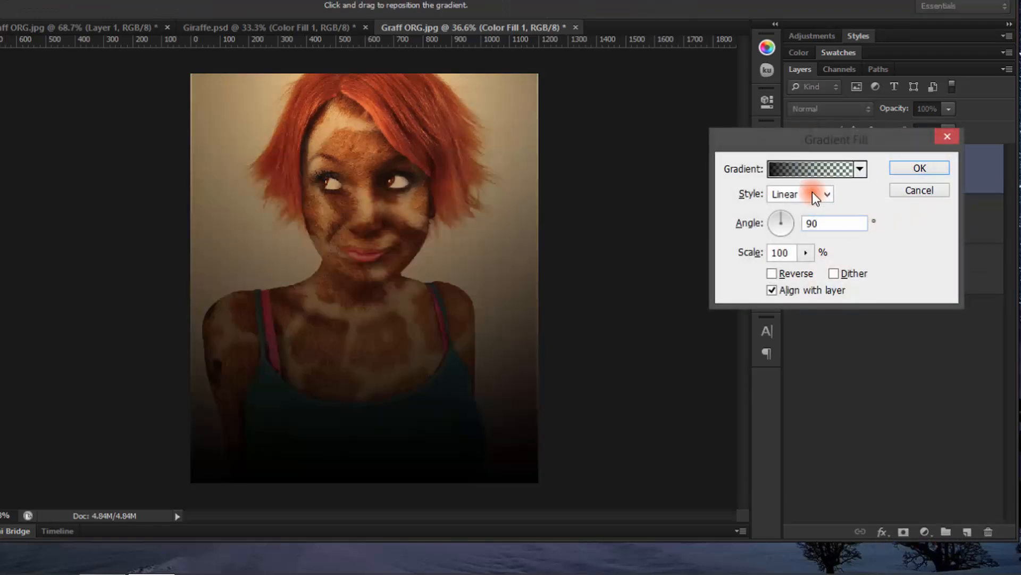
pyautogui.click(810, 168)
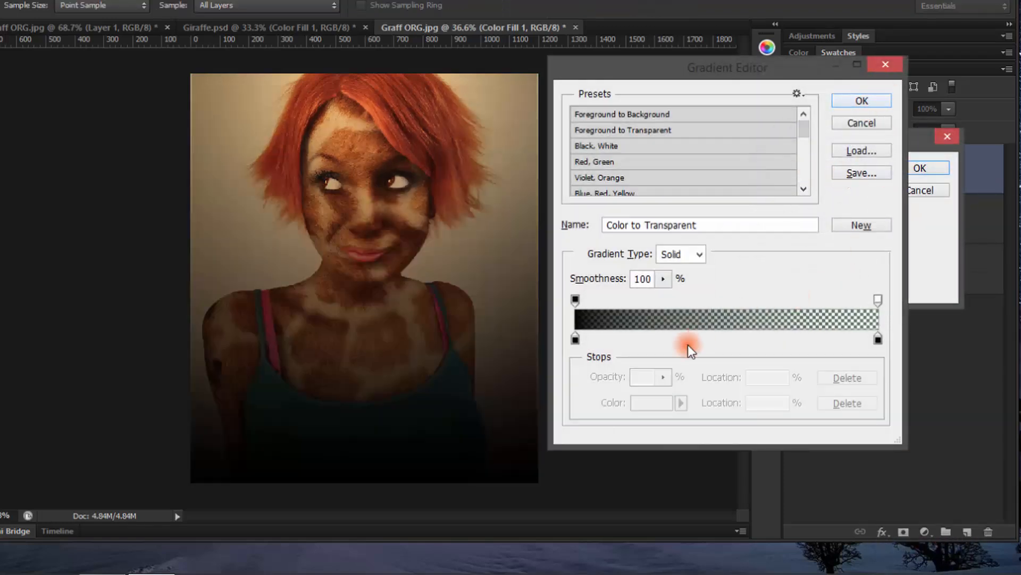
# Try white as the colour of the stop at the gradient's transparent end
pyautogui.doubleClick(877, 344)
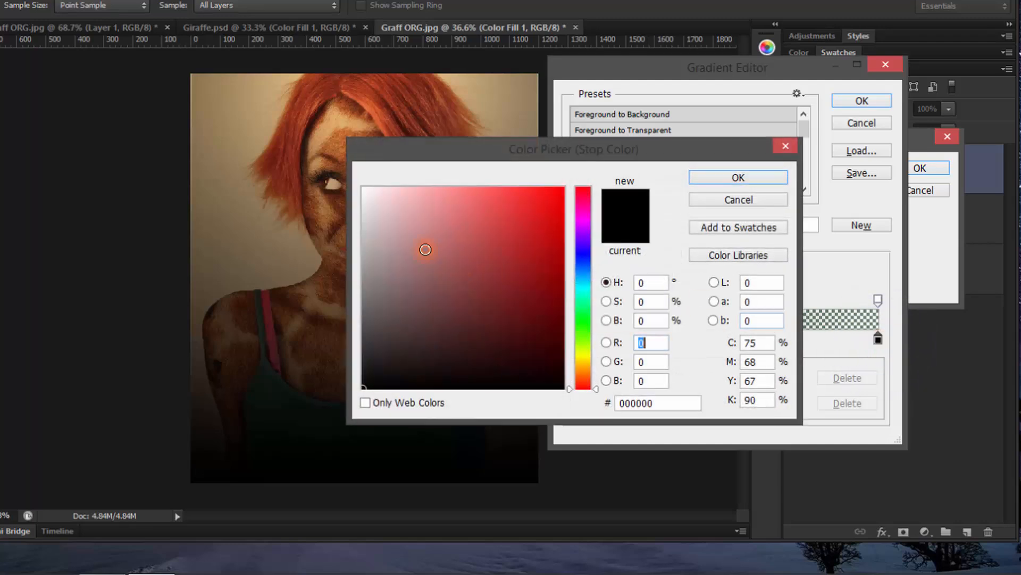
pyautogui.click(352, 175)
pyautogui.click(718, 177)
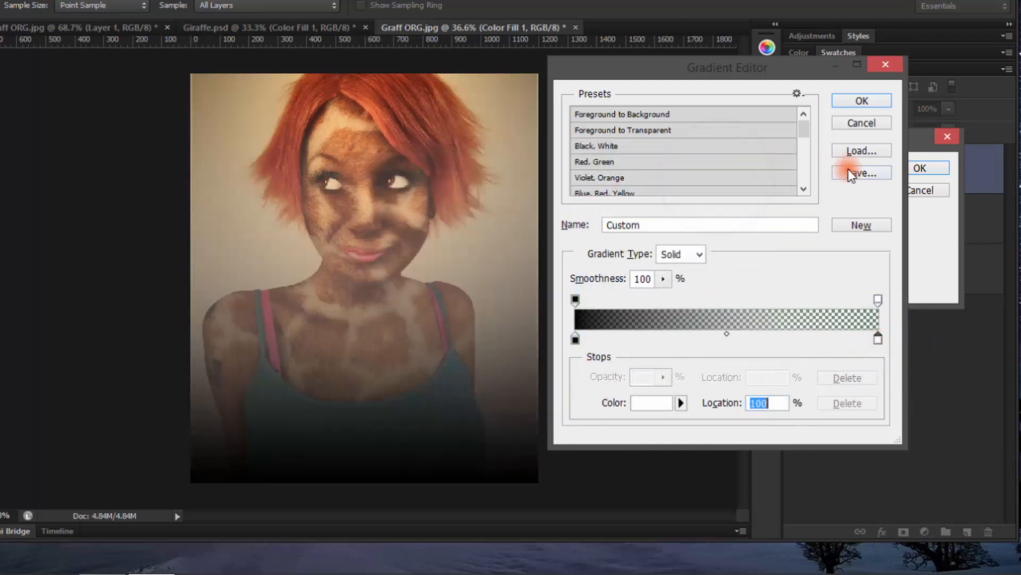
# Set the colour stop at the gradient's transparent end to black and accept the edited gradient
pyautogui.doubleClick(880, 338)
pyautogui.moveTo(390, 206); pyautogui.dragTo(316, 422)
pyautogui.click(740, 178)
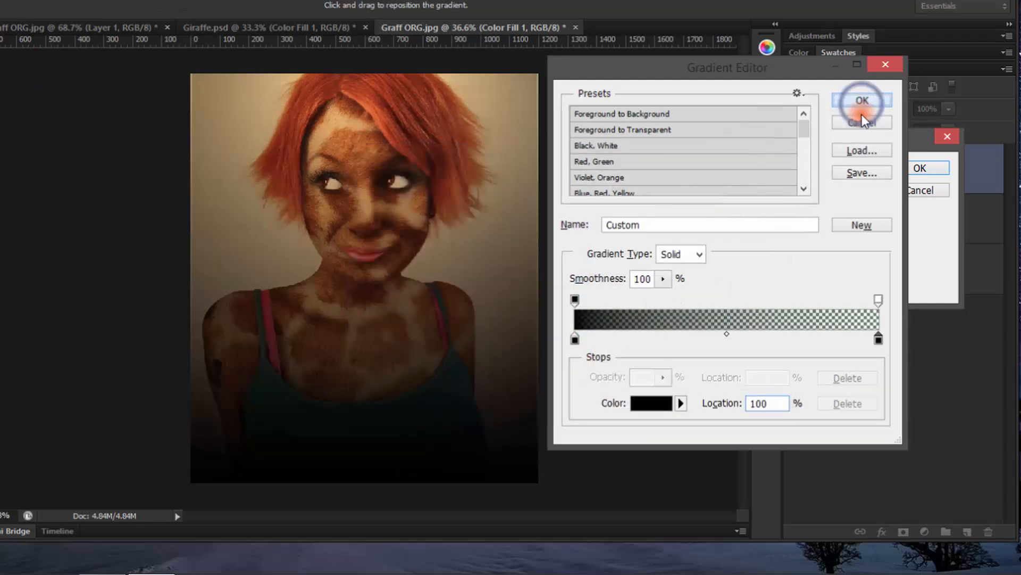
pyautogui.click(861, 101)
# Make the gradient fill a reversed radial vignette with angle 54.46° and scale 139%, and apply it
pyautogui.click(824, 194)
pyautogui.click(800, 223)
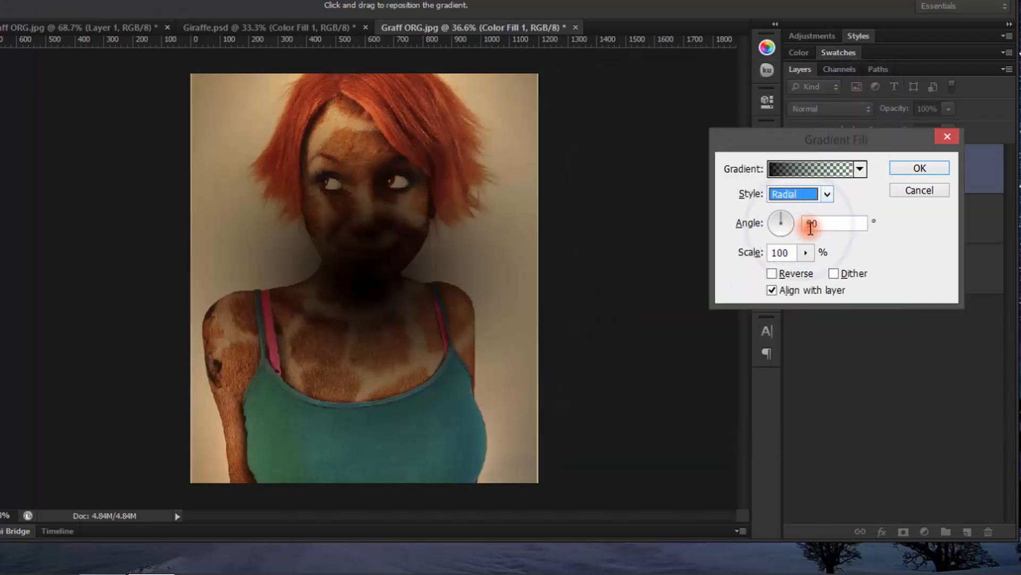
pyautogui.click(772, 274)
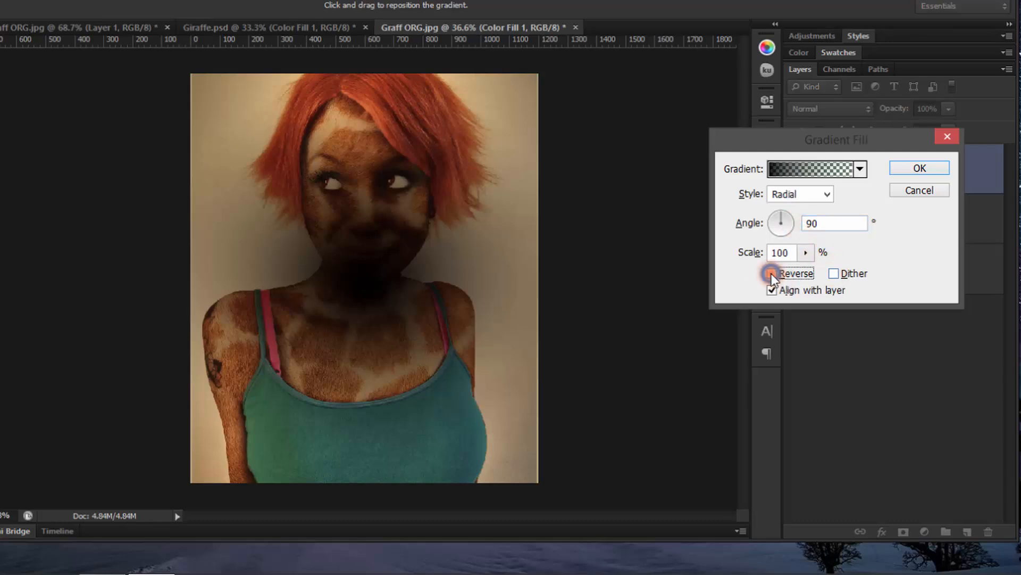
pyautogui.moveTo(794, 231); pyautogui.dragTo(785, 218)
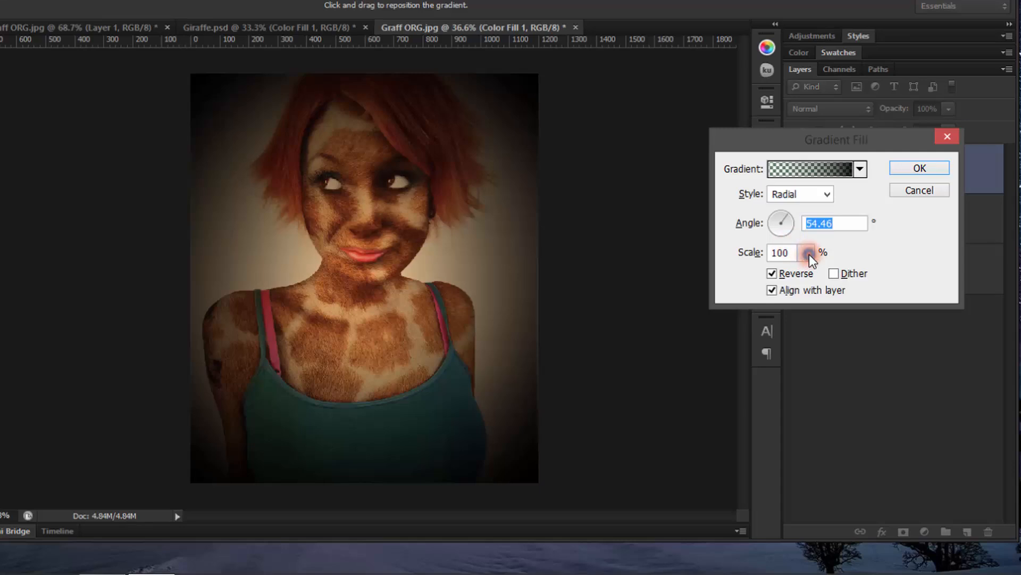
pyautogui.moveTo(807, 253); pyautogui.dragTo(809, 270)
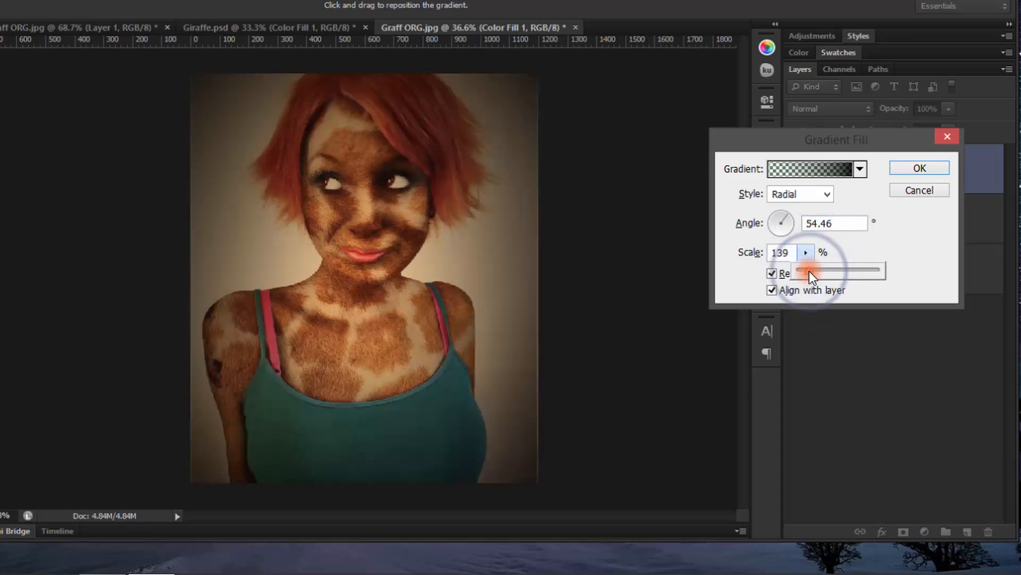
pyautogui.click(909, 168)
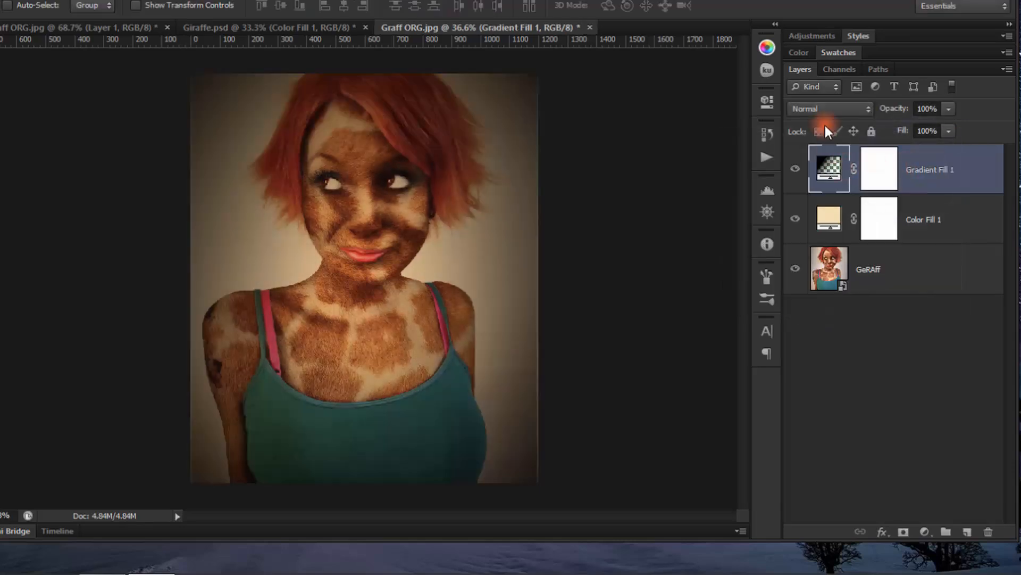
# Try Overlay on the gradient fill layer, settle on Soft Light at 70% opacity, and view the image without panels
pyautogui.click(822, 109)
pyautogui.click(819, 314)
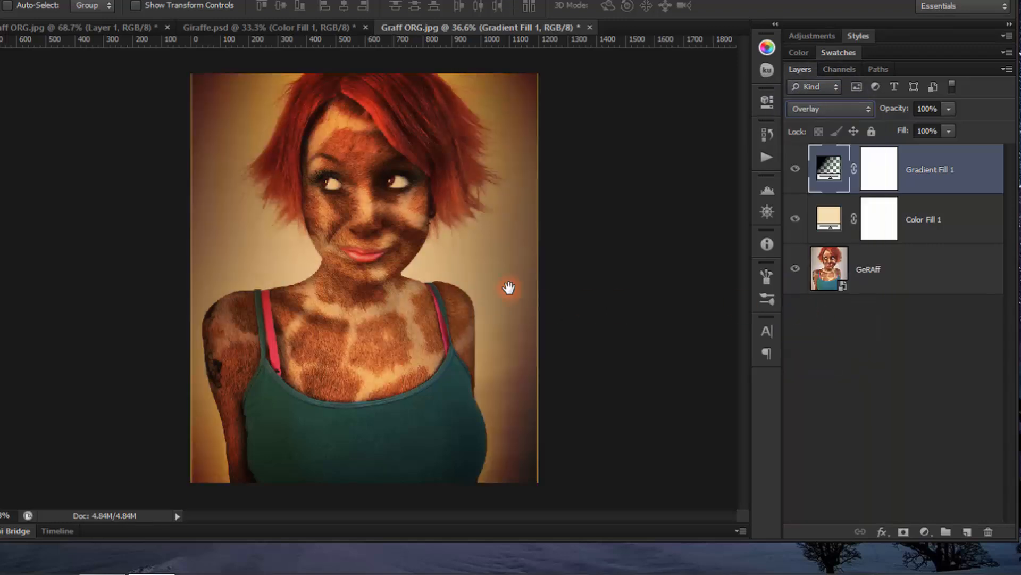
pyautogui.click(838, 108)
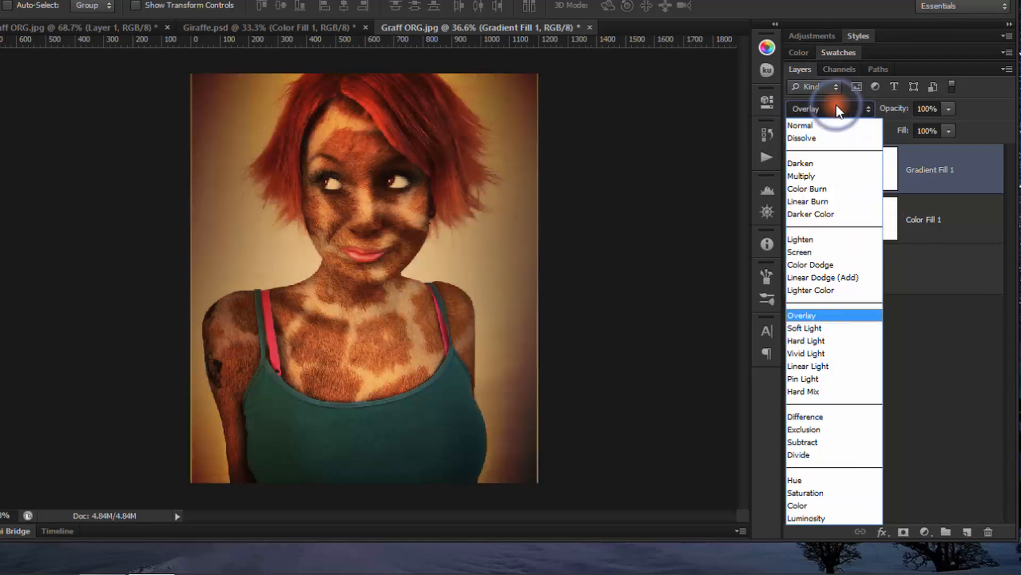
pyautogui.click(819, 329)
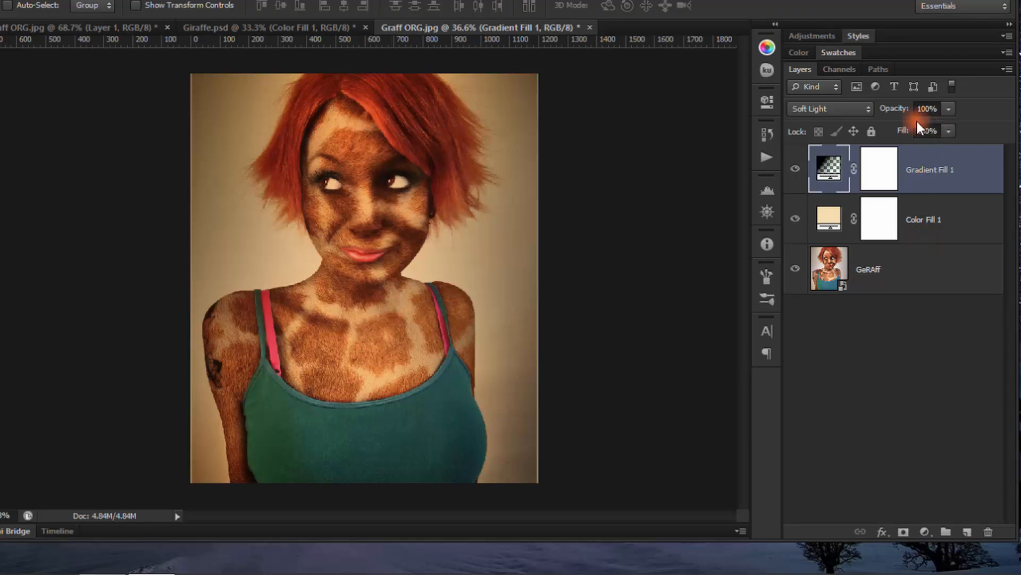
pyautogui.moveTo(899, 110); pyautogui.dragTo(879, 112)
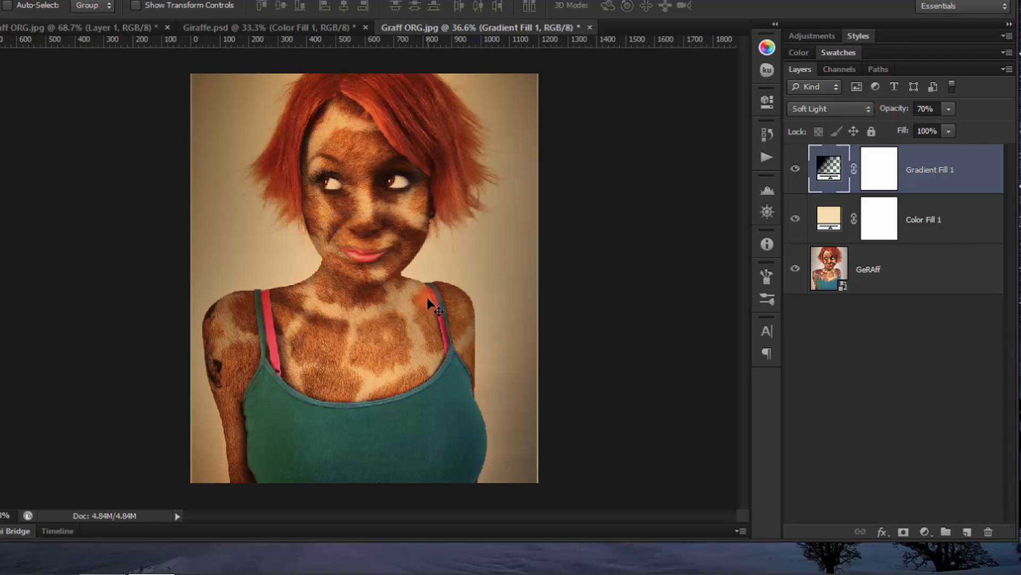
pyautogui.press('Tab')
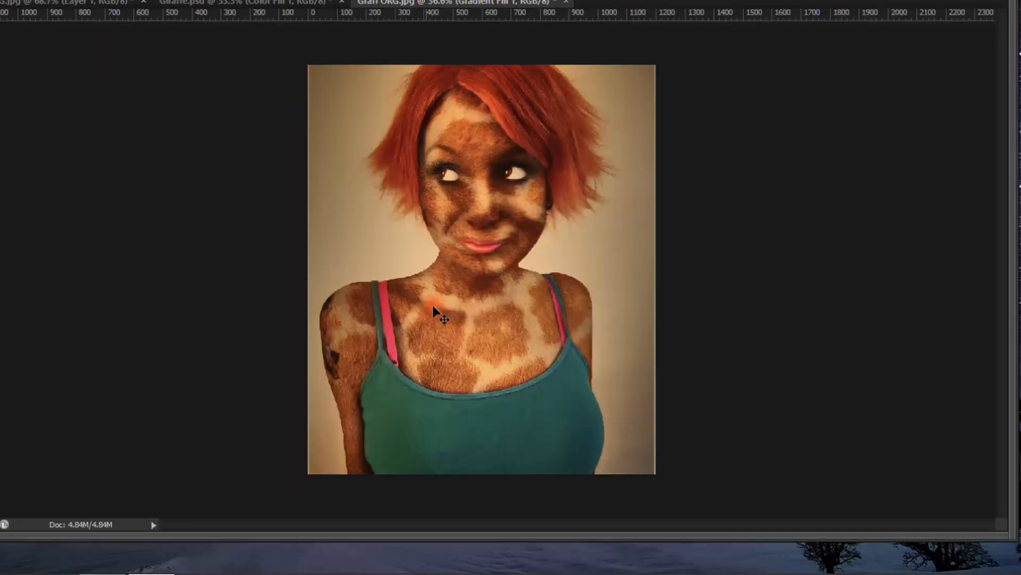